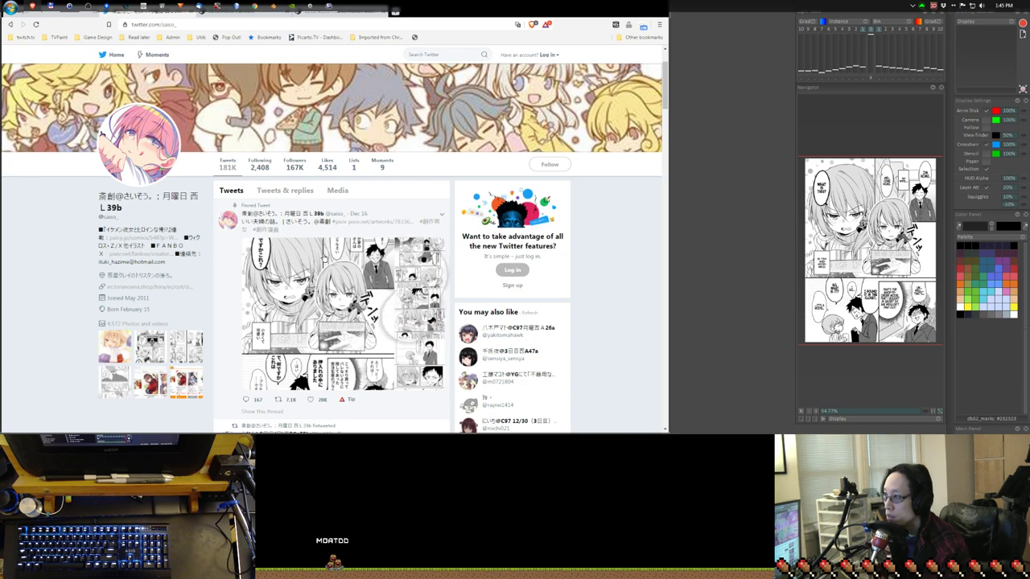
Open the comic in the pinned tweet and page through its images to the fourth page
left_click(418, 314)
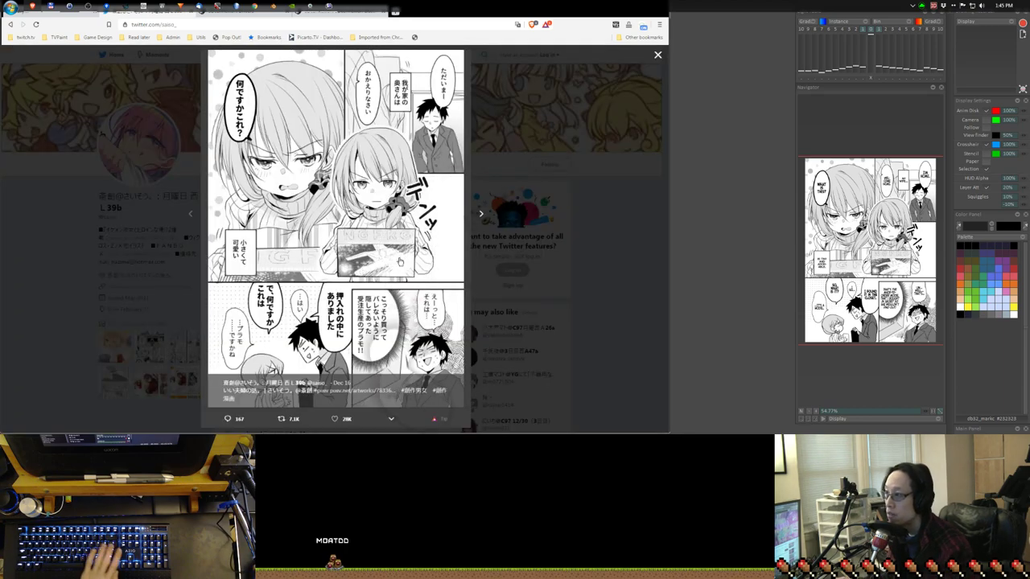
left_click(481, 214)
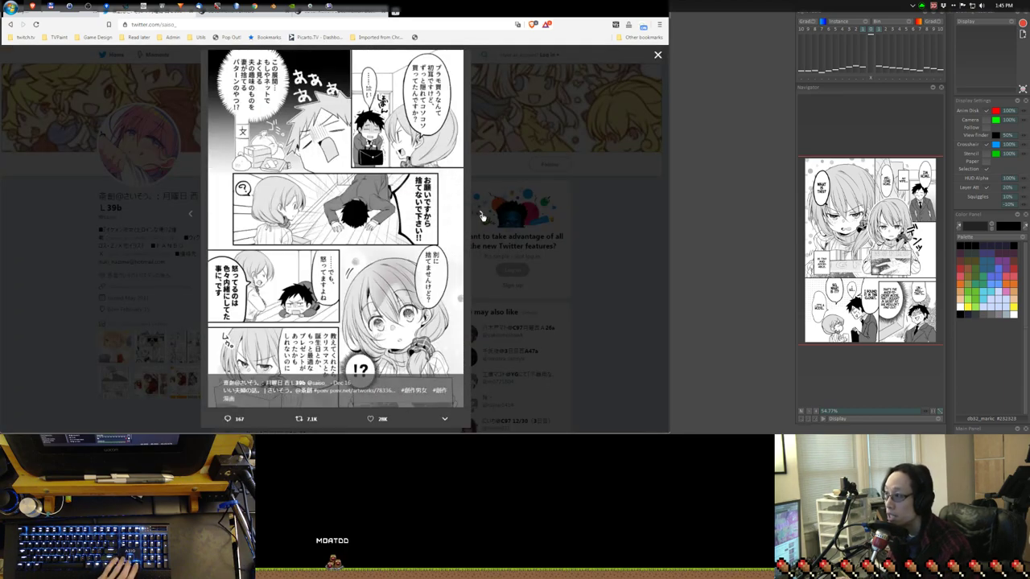
left_click(481, 215)
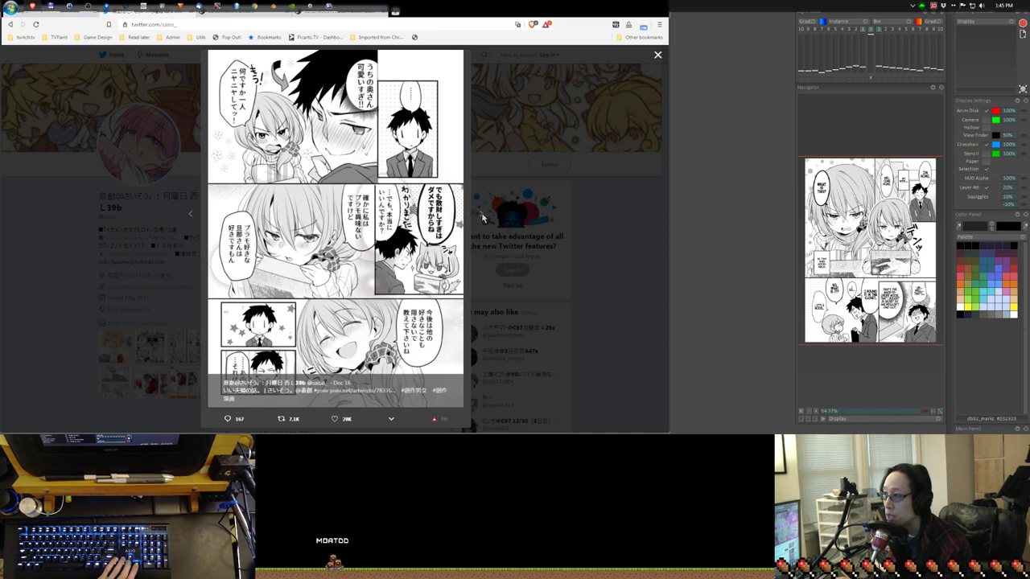
left_click(482, 216)
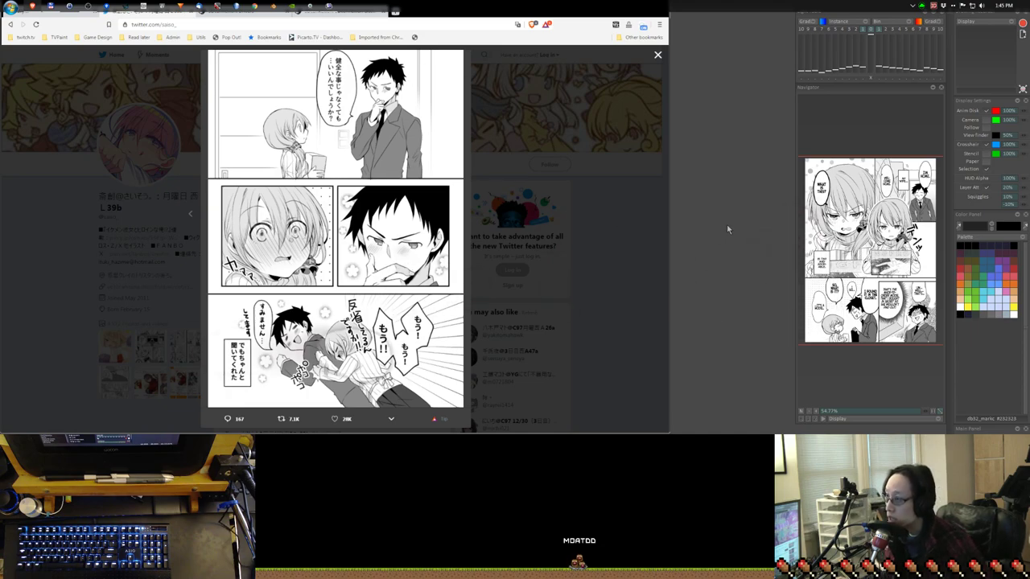
Switch to TVPaint, choose the red pencil brush and minimize the Total Commander window
left_click(726, 224)
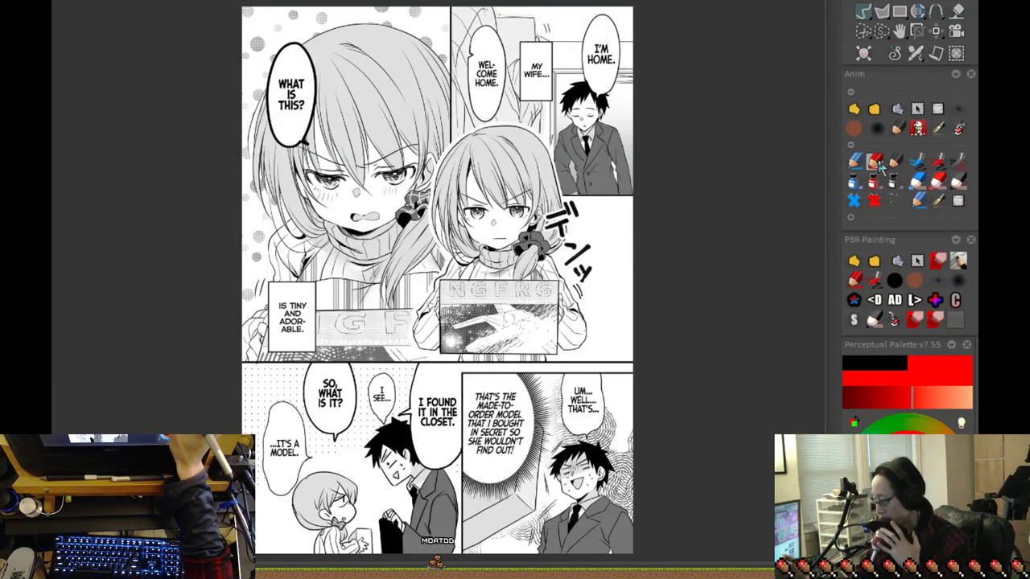
left_click(876, 161)
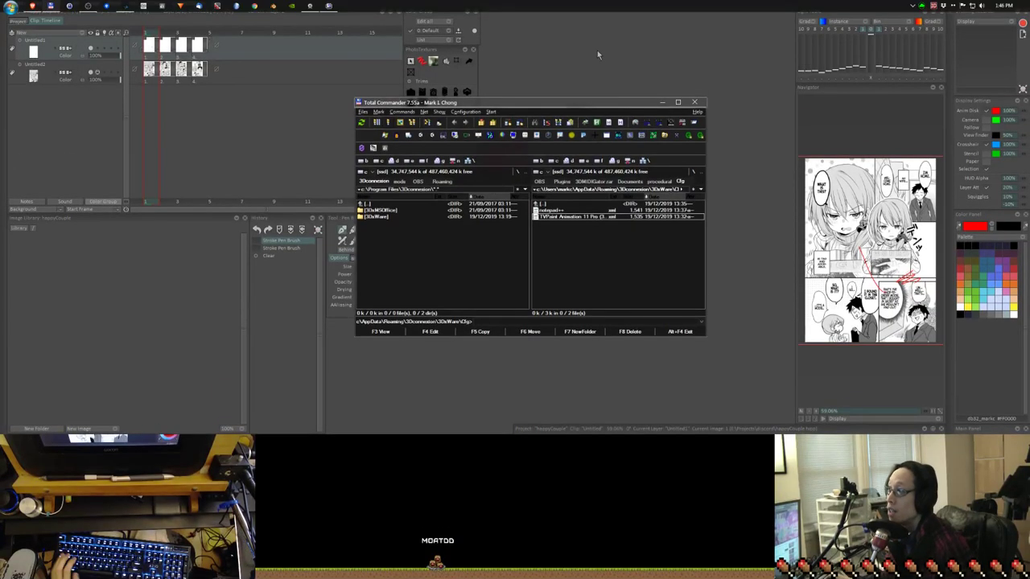
left_click(664, 103)
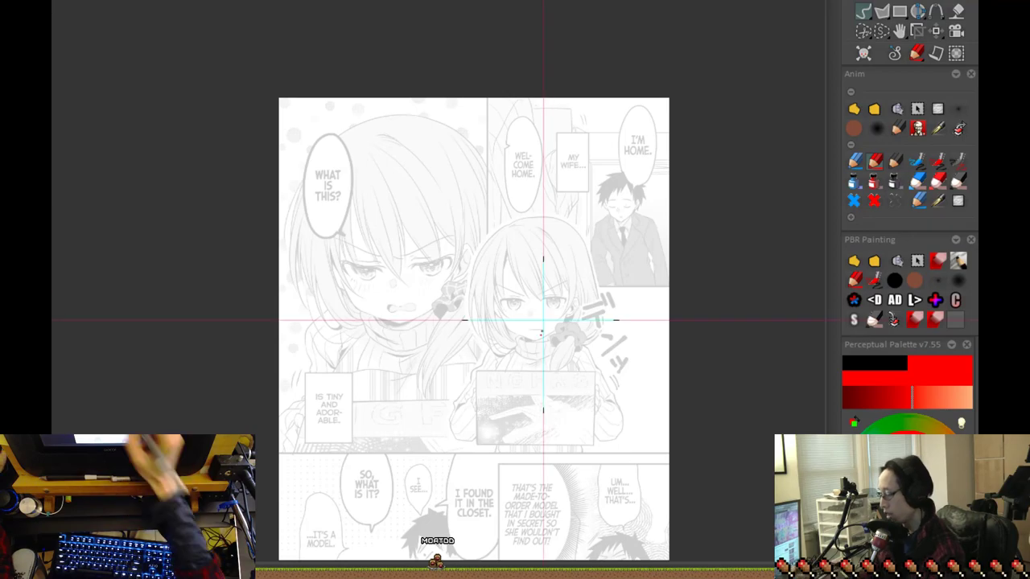
Trace the outline of the larger girl's right-hand eye in the first panel with the red pencil
scroll(465, 391, "up", 2)
left_click_drag(530, 306, 539, 403)
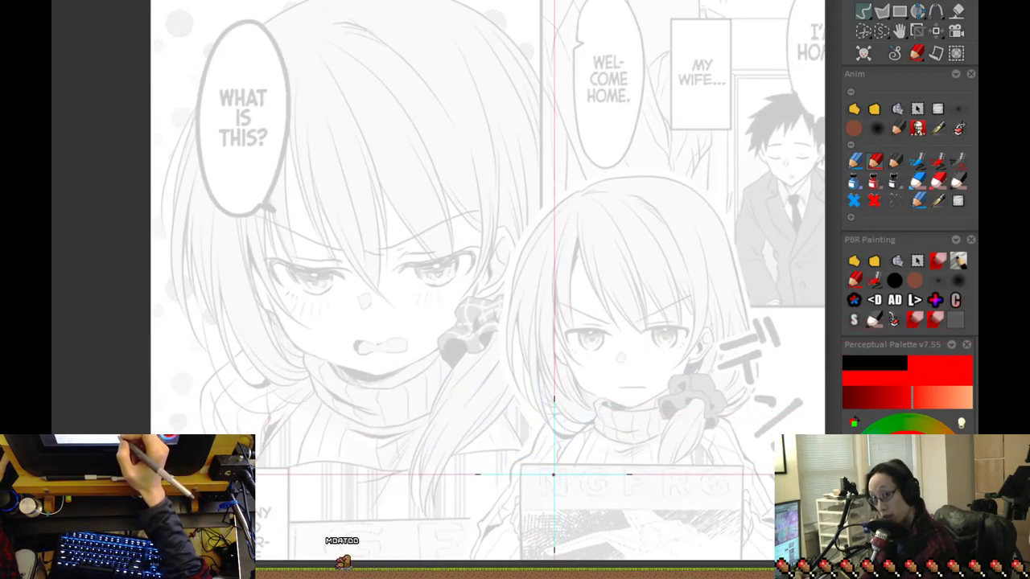
left_click_drag(416, 289, 516, 363)
scroll(516, 364, "up", 3)
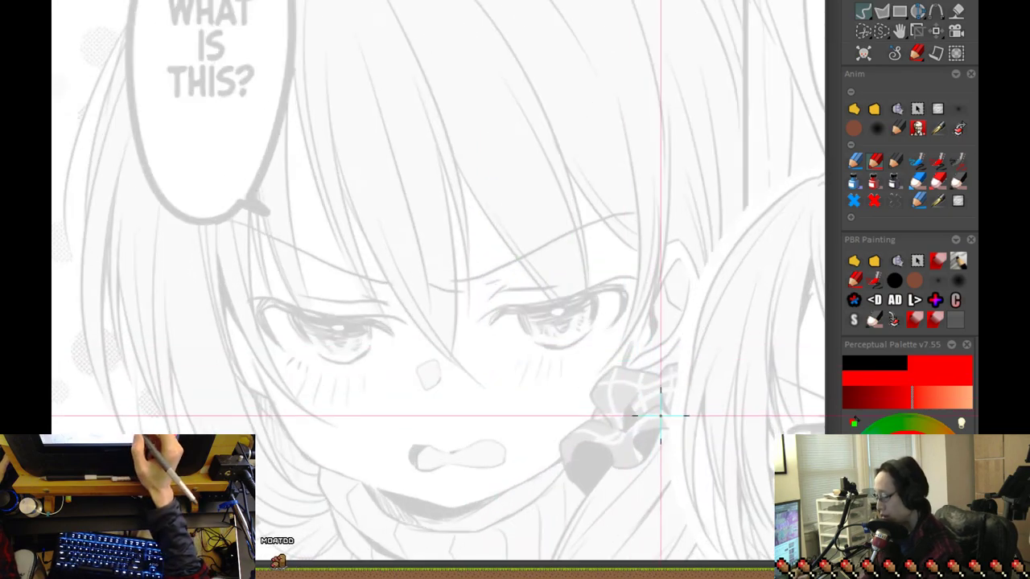
scroll(666, 348, "up", 3)
scroll(666, 348, "down", 1)
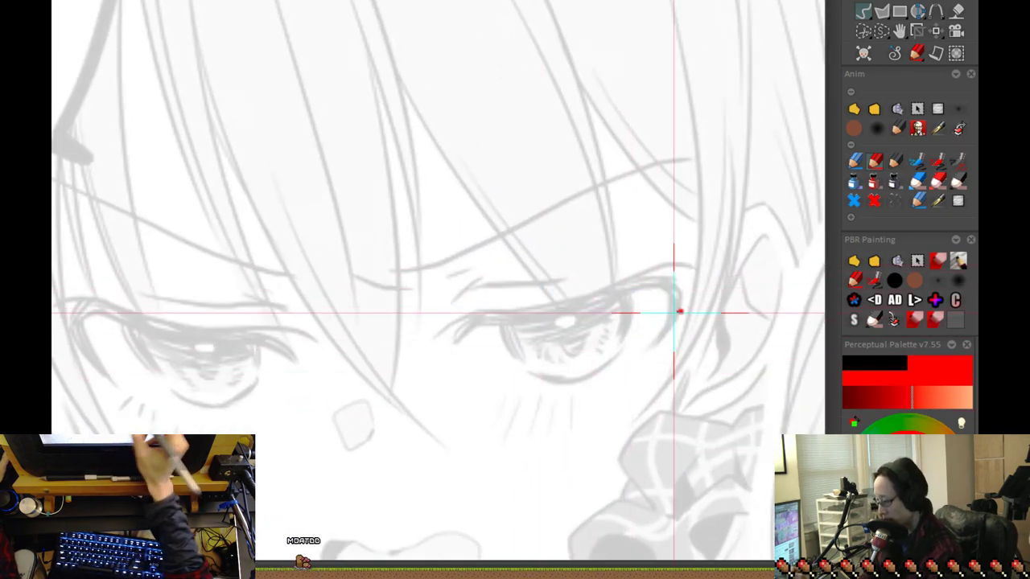
mouse_move(650, 345)
left_mouse_down()
mouse_move(673, 294)
mouse_move(641, 289)
mouse_move(574, 315)
mouse_move(474, 321)
mouse_move(456, 345)
left_mouse_up()
scroll(694, 342, "down", 2)
mouse_move(642, 344)
left_mouse_down()
mouse_move(610, 382)
mouse_move(554, 392)
mouse_move(510, 363)
left_mouse_up()
scroll(680, 349, "down", 1)
scroll(597, 424, "down", 2)
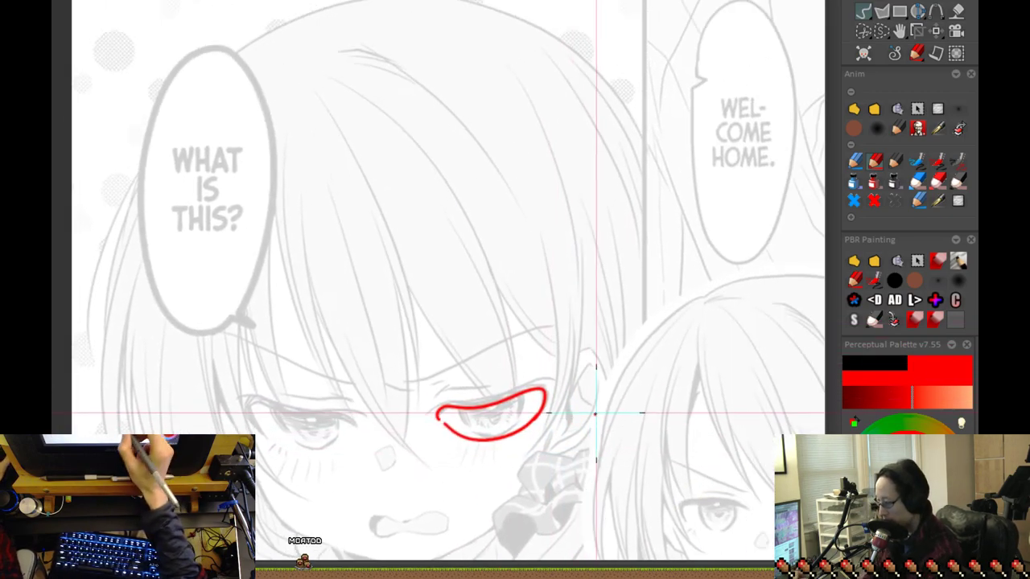
Sketch a red oval eye shape on the hair above the traced eye, and undo it
scroll(598, 357, "up", 1)
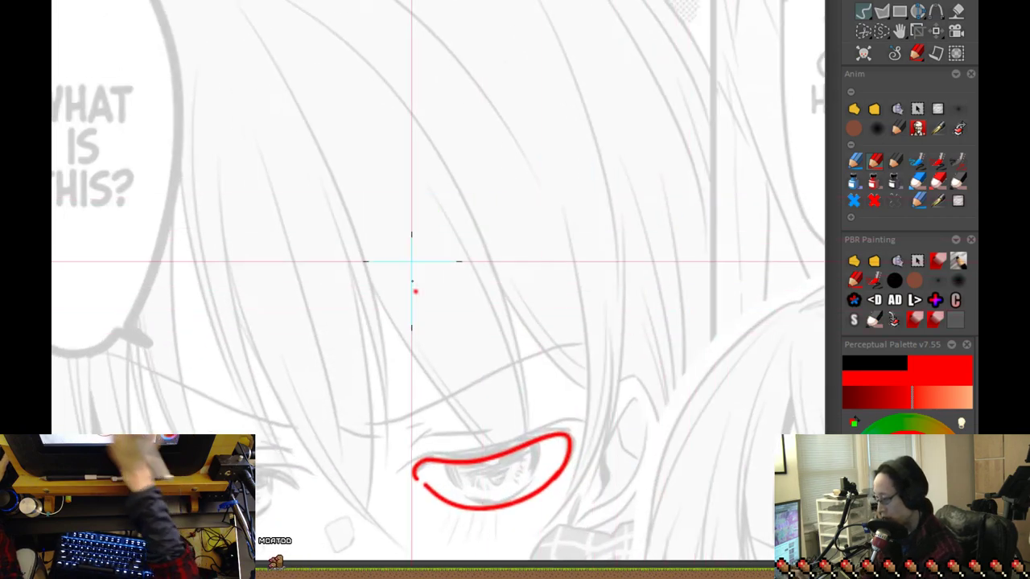
mouse_move(576, 281)
left_mouse_down()
mouse_move(519, 224)
mouse_move(434, 266)
left_mouse_up()
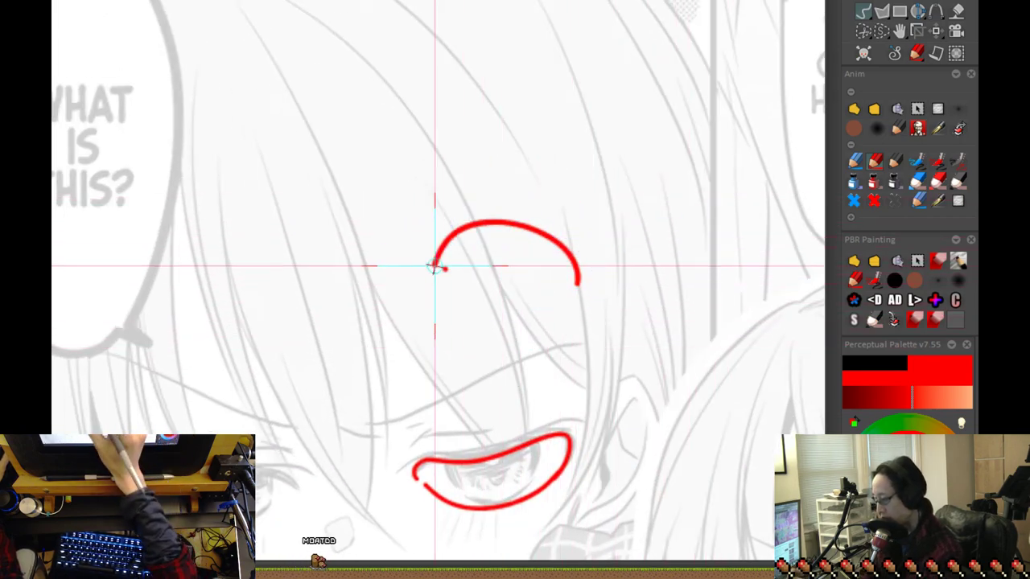
left_click_drag(576, 286, 434, 283)
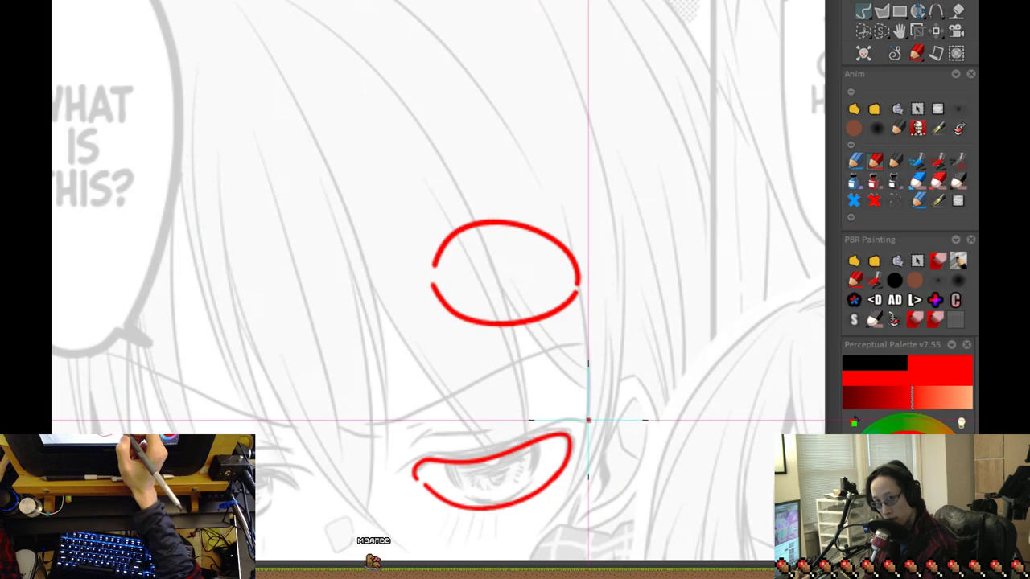
key("ctrl+z")
key("ctrl+z")
Sketch a red crescent-shaped eye above the traced eye, and undo both the crescent and the traced outline
mouse_move(437, 287)
left_mouse_down()
mouse_move(523, 337)
mouse_move(616, 297)
mouse_move(601, 285)
mouse_move(519, 297)
mouse_move(438, 273)
left_mouse_up()
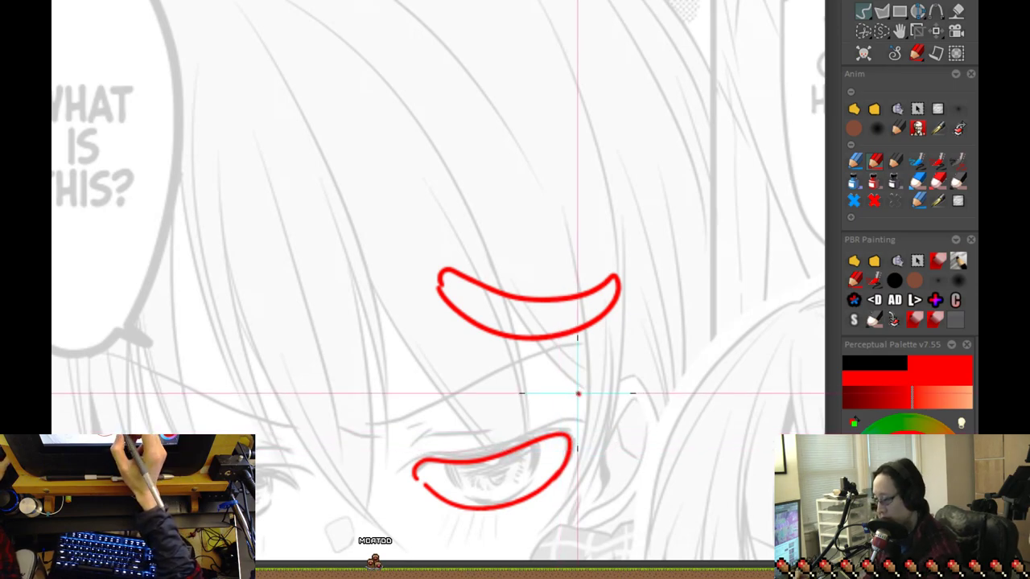
key("ctrl+z")
key("ctrl+z")
left_click_drag(579, 442, 625, 312)
key("ctrl+z")
key("ctrl+z")
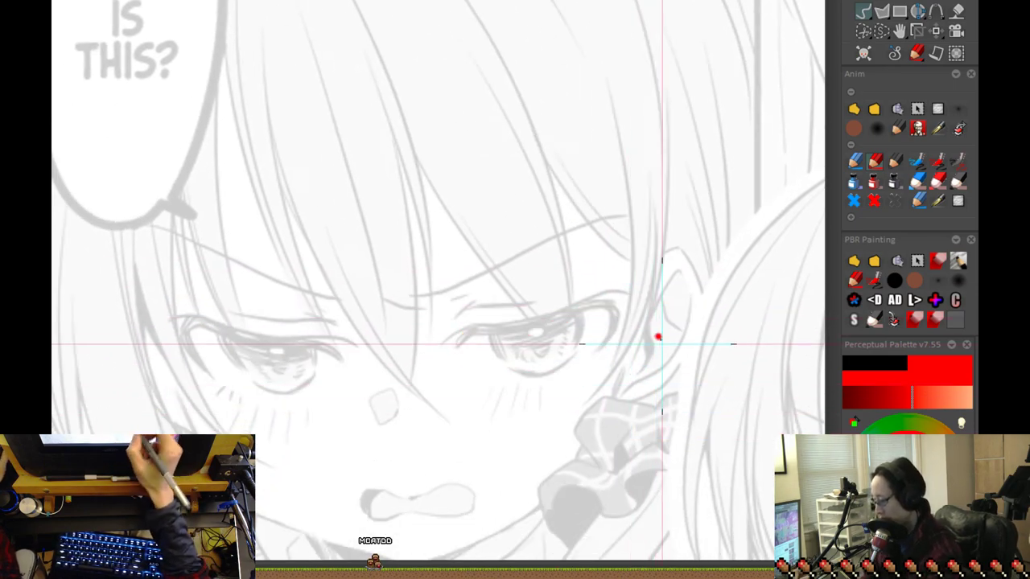
Mark the lower and outer curve of the eyeball with red dashes around the larger girl's right-hand eye
mouse_move(537, 385)
left_mouse_down()
mouse_move(578, 375)
mouse_move(551, 371)
left_mouse_up()
key("ctrl+z")
left_click_drag(471, 352, 549, 373)
key("ctrl+z")
left_click_drag(487, 364, 536, 374)
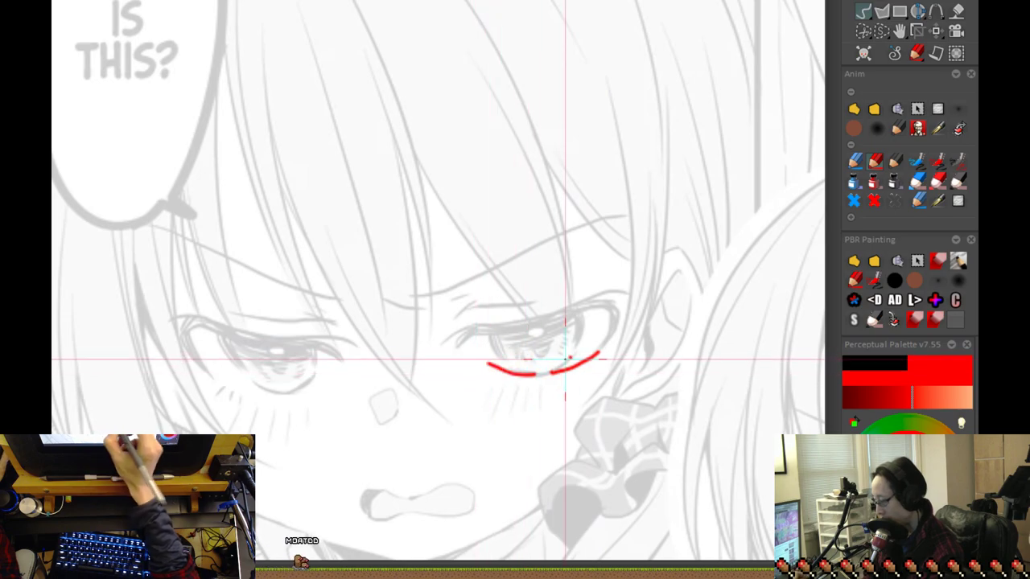
left_click_drag(615, 329, 616, 304)
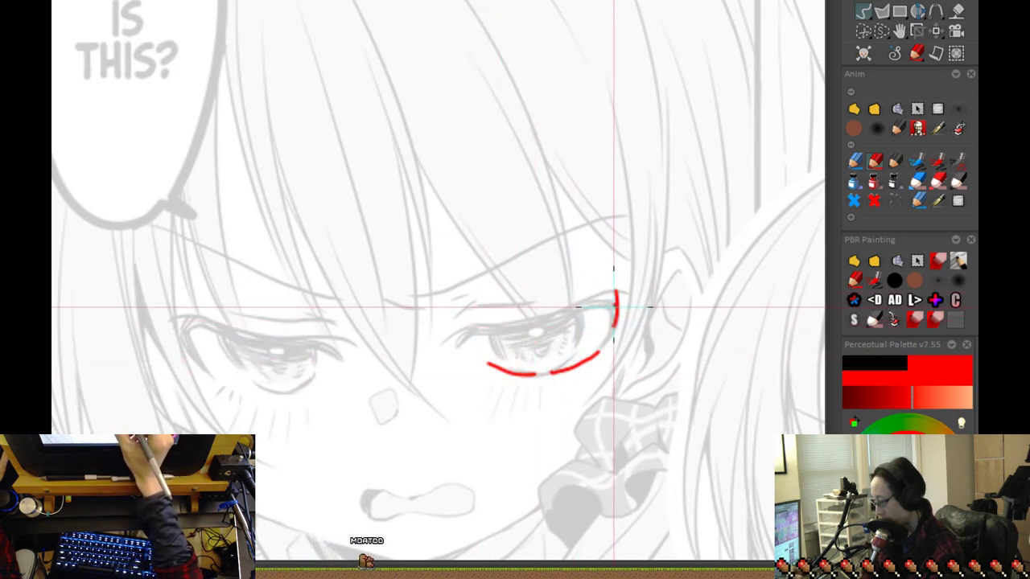
Complete the dashed red eyeball circle over the brow and down the inner side of the eye
left_click_drag(603, 250, 552, 213)
key("ctrl+z")
mouse_move(609, 261)
left_mouse_down()
mouse_move(568, 230)
mouse_move(494, 242)
mouse_move(470, 277)
left_mouse_up()
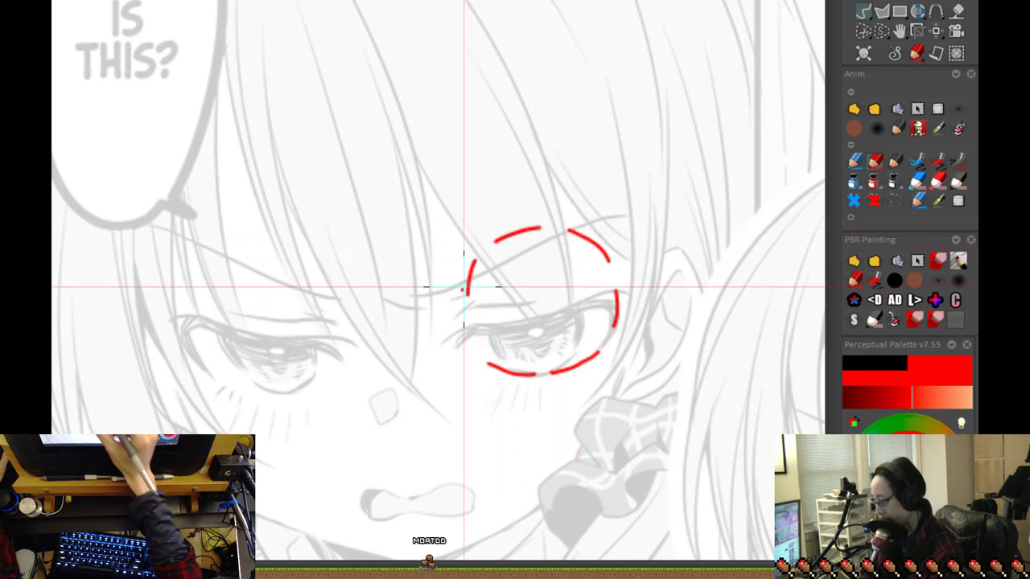
left_click_drag(468, 325, 480, 347)
key("ctrl+z")
left_click_drag(468, 297, 481, 346)
scroll(614, 384, "down", 2)
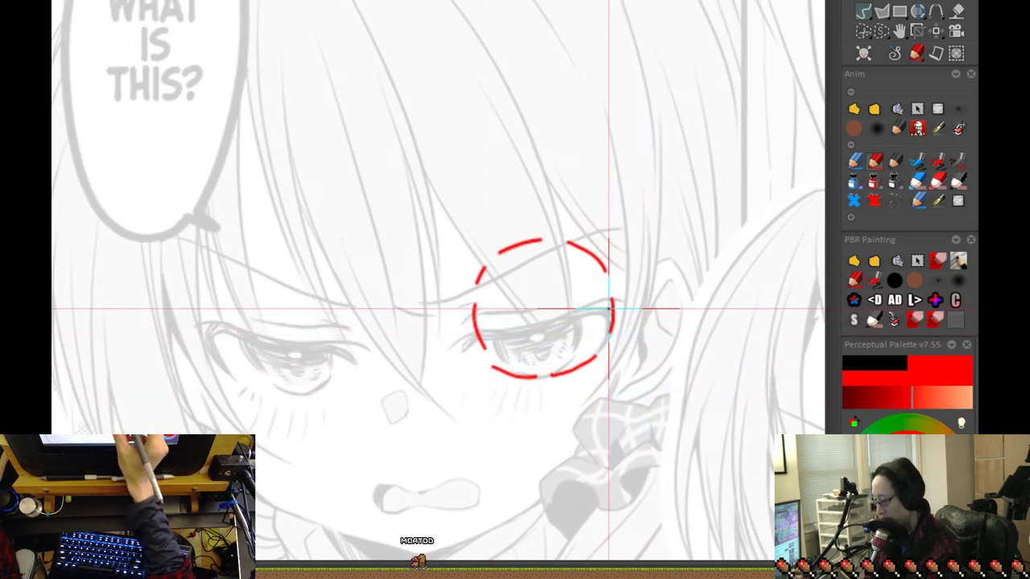
Draw the upper eyelid as red downward-bowed curves across the dashed eyeball circle
mouse_move(610, 306)
left_mouse_down()
mouse_move(539, 329)
mouse_move(476, 325)
left_mouse_up()
key("ctrl+z")
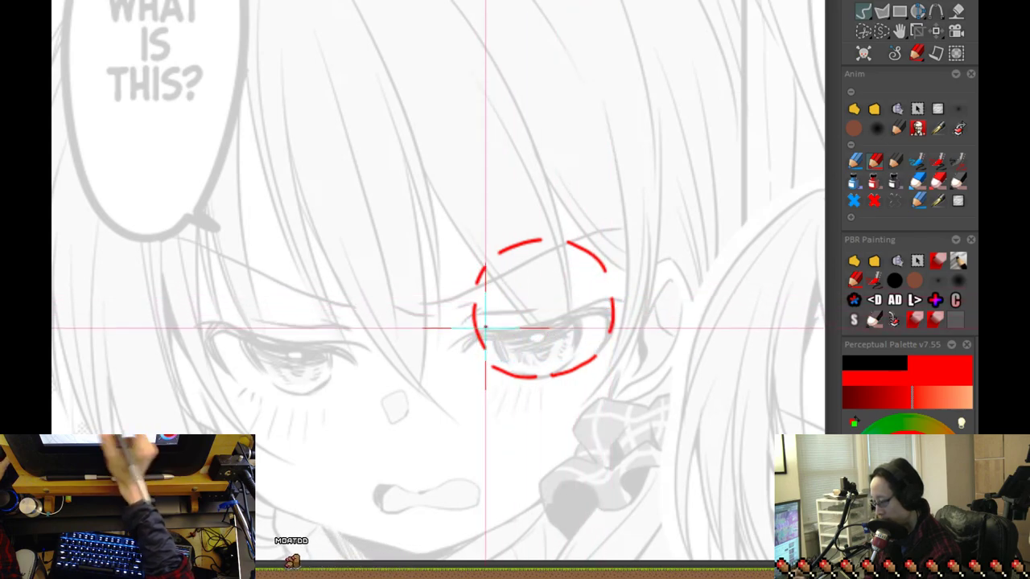
mouse_move(534, 342)
left_mouse_down()
mouse_move(613, 296)
mouse_move(563, 329)
mouse_move(482, 324)
left_mouse_up()
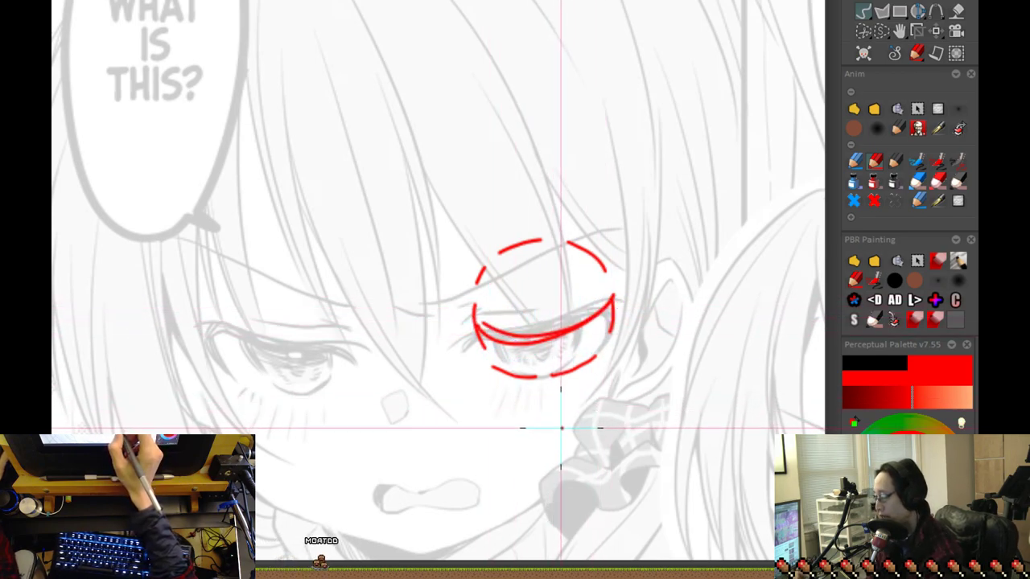
Clear the red eye construction and advance three frames to a blank canvas
key("Delete")
left_click_drag(558, 87, 587, 386)
left_click_drag(354, 485, 483, 327)
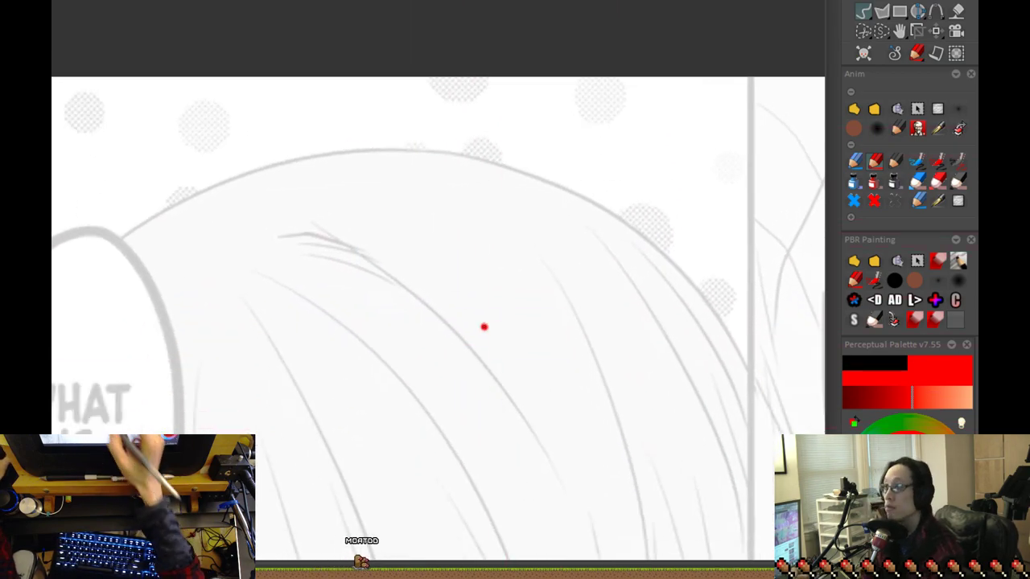
key("Right")
key("Right")
key("Right")
Draw a large rough red circle with overlapping strokes on the blank frame as the eyeball
left_click_drag(380, 227, 557, 132)
mouse_move(591, 411)
left_mouse_down()
mouse_move(400, 187)
mouse_move(693, 290)
mouse_move(366, 314)
left_mouse_up()
key("ctrl+z")
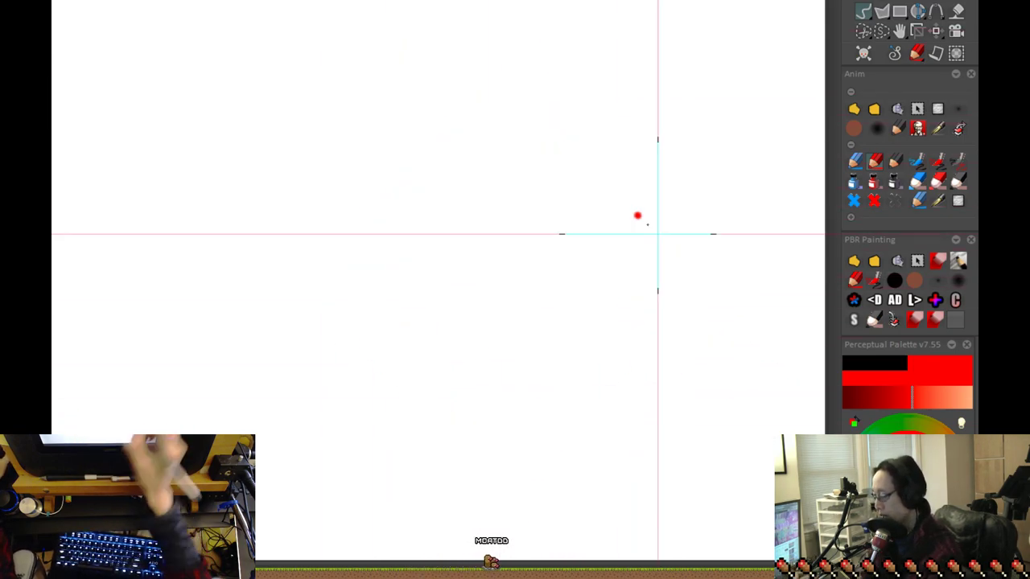
left_click_drag(605, 190, 486, 125)
mouse_move(372, 156)
left_mouse_down()
mouse_move(443, 115)
mouse_move(506, 104)
mouse_move(452, 95)
left_mouse_up()
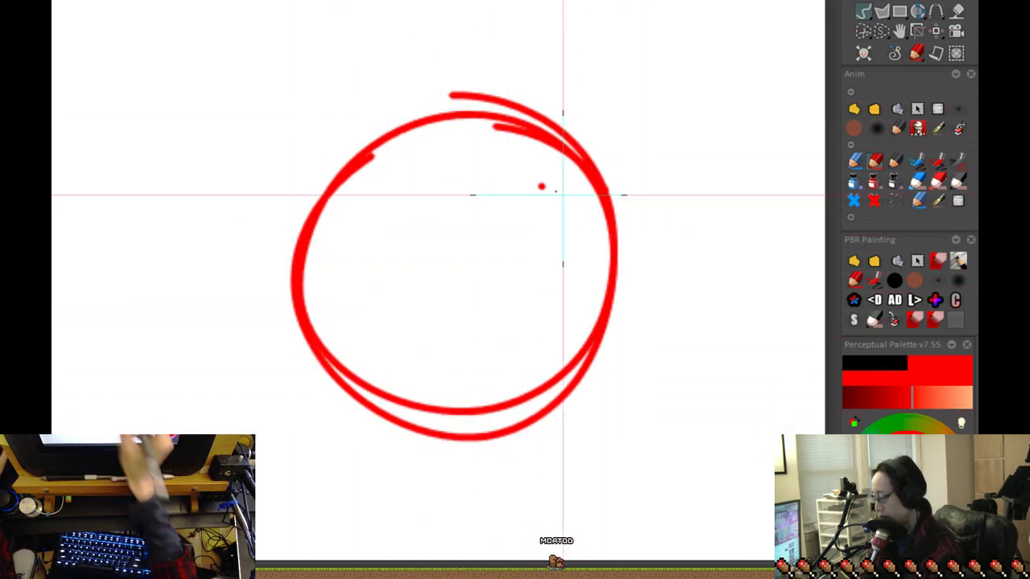
With the black pencil, draw a thick upper eyelid arc across the red circle and outline the iris beneath it
left_click(895, 161)
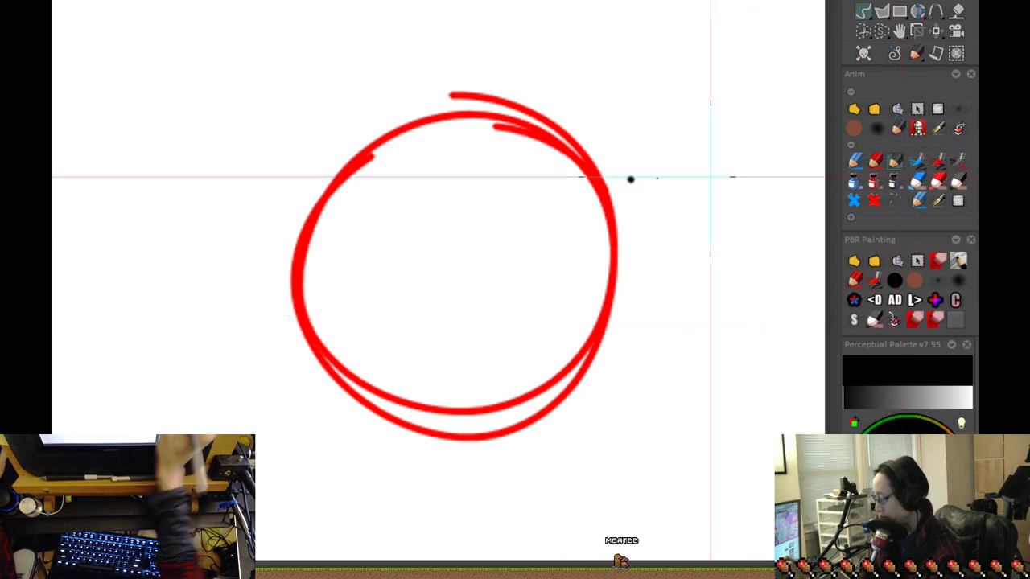
mouse_move(609, 246)
left_mouse_down()
mouse_move(528, 166)
mouse_move(366, 161)
mouse_move(303, 216)
mouse_move(360, 170)
mouse_move(543, 174)
mouse_move(597, 236)
left_mouse_up()
mouse_move(433, 171)
left_mouse_down()
mouse_move(404, 198)
mouse_move(424, 174)
left_mouse_up()
key("ctrl+z")
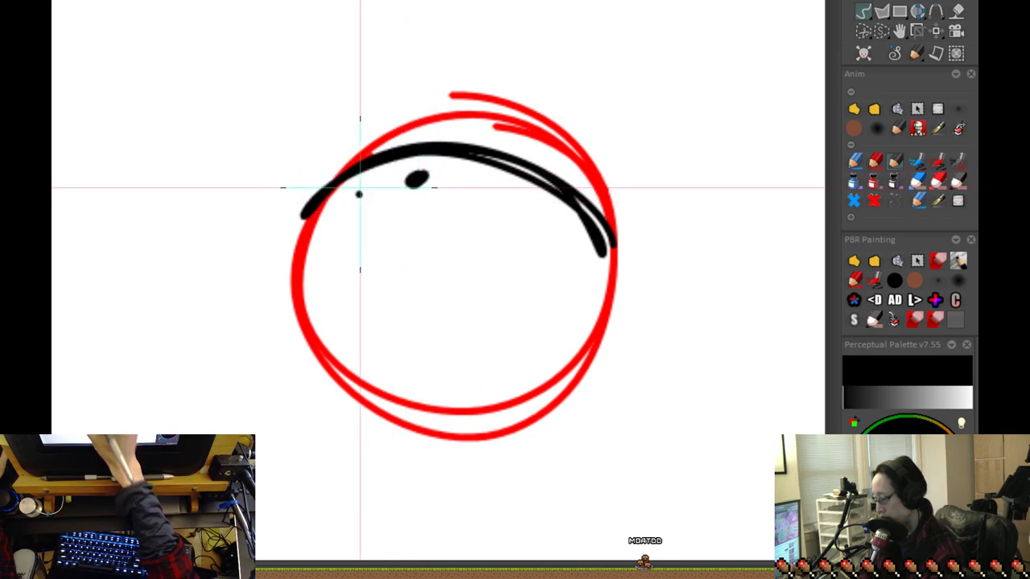
left_click_drag(354, 173, 402, 272)
mouse_move(531, 181)
left_mouse_down()
mouse_move(465, 275)
mouse_move(453, 234)
mouse_move(370, 228)
left_mouse_up()
Shade the upper iris with vertical black hatch strokes around an oval highlight
mouse_move(368, 163)
left_mouse_down()
mouse_move(362, 240)
mouse_move(379, 228)
left_mouse_up()
left_click_drag(406, 159, 397, 229)
mouse_move(420, 158)
left_mouse_down()
mouse_move(410, 234)
mouse_move(424, 235)
left_mouse_up()
mouse_move(450, 157)
left_mouse_down()
mouse_move(439, 233)
mouse_move(456, 230)
left_mouse_up()
mouse_move(478, 164)
left_mouse_down()
mouse_move(470, 222)
mouse_move(487, 214)
left_mouse_up()
left_click_drag(513, 174, 498, 216)
mouse_move(523, 179)
left_mouse_down()
mouse_move(505, 226)
mouse_move(512, 233)
left_mouse_up()
mouse_move(411, 182)
left_mouse_down()
mouse_move(440, 176)
mouse_move(409, 177)
mouse_move(445, 151)
mouse_move(418, 191)
mouse_move(439, 187)
mouse_move(447, 172)
mouse_move(396, 194)
left_mouse_up()
Try removing the red construction lines from the eye drawing, and undo the removal
scroll(611, 278, "down", 1)
left_click(873, 200)
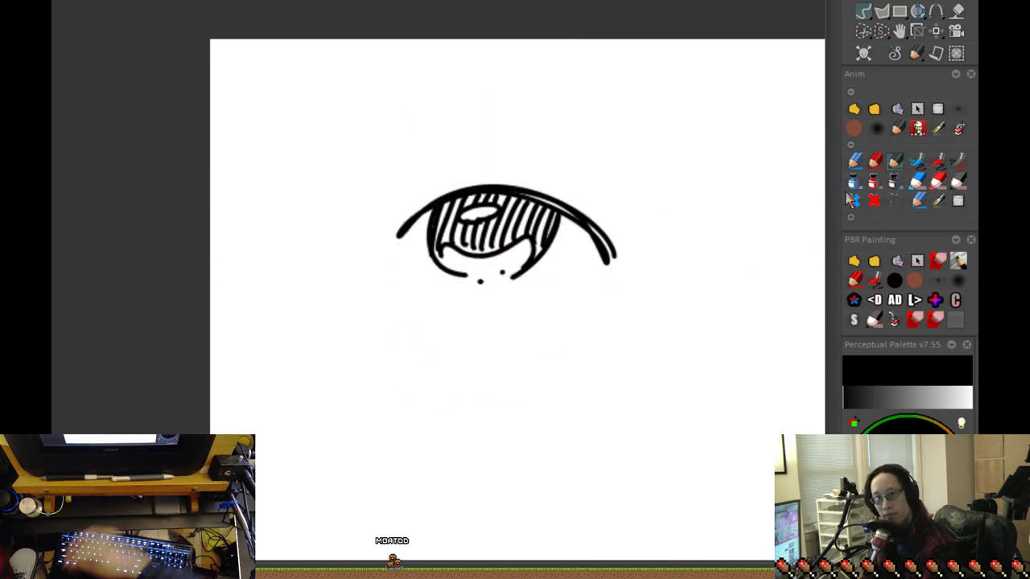
key("ctrl+z")
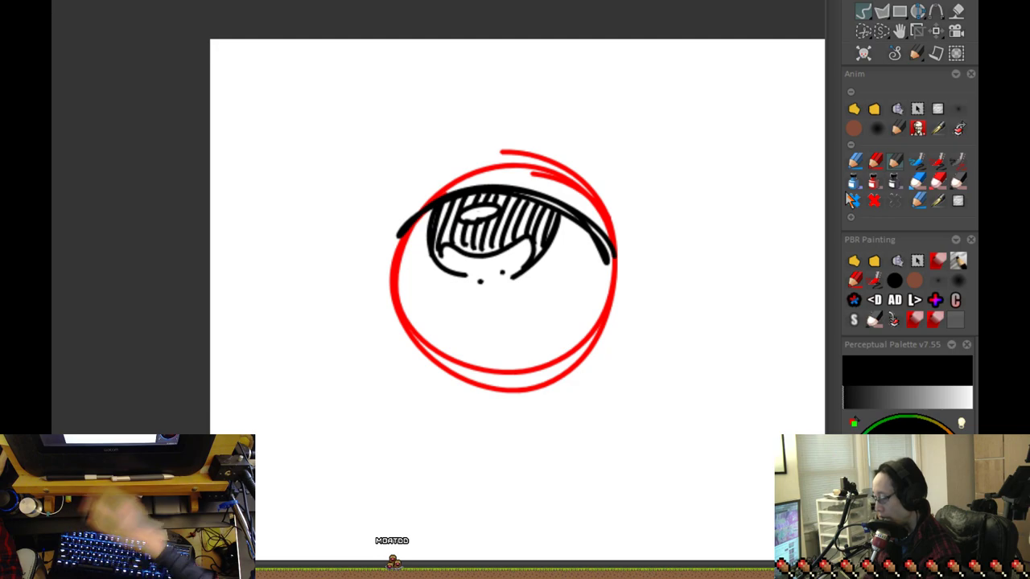
Extend the eyelid's left end down along the red circle and thicken the upper lid line into lashes at both ends
left_click_drag(412, 212, 394, 262)
key("ctrl+z")
mouse_move(413, 228)
left_mouse_down()
mouse_move(394, 270)
mouse_move(398, 254)
left_mouse_up()
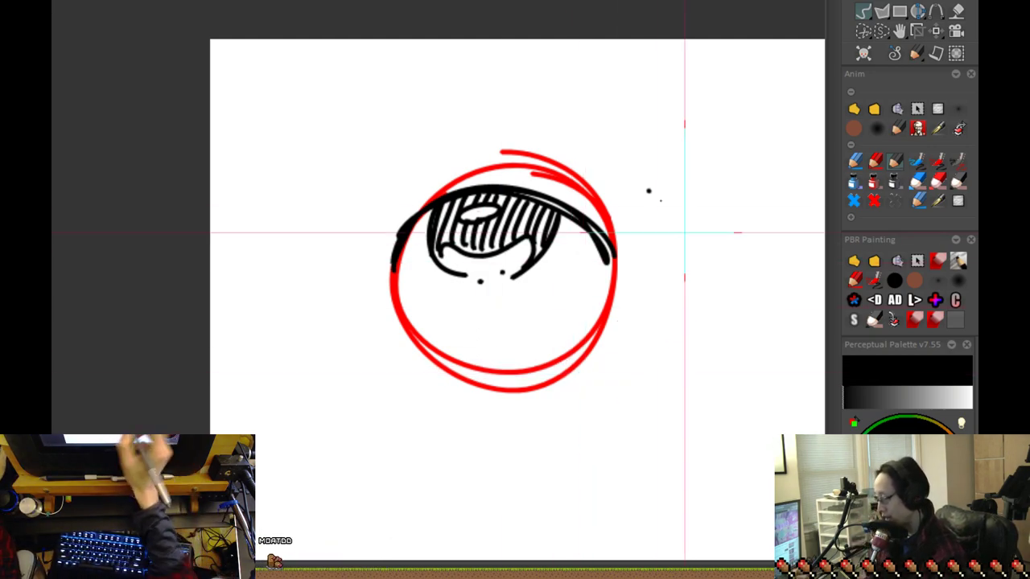
mouse_move(609, 238)
left_mouse_down()
mouse_move(527, 187)
mouse_move(441, 190)
mouse_move(393, 234)
left_mouse_up()
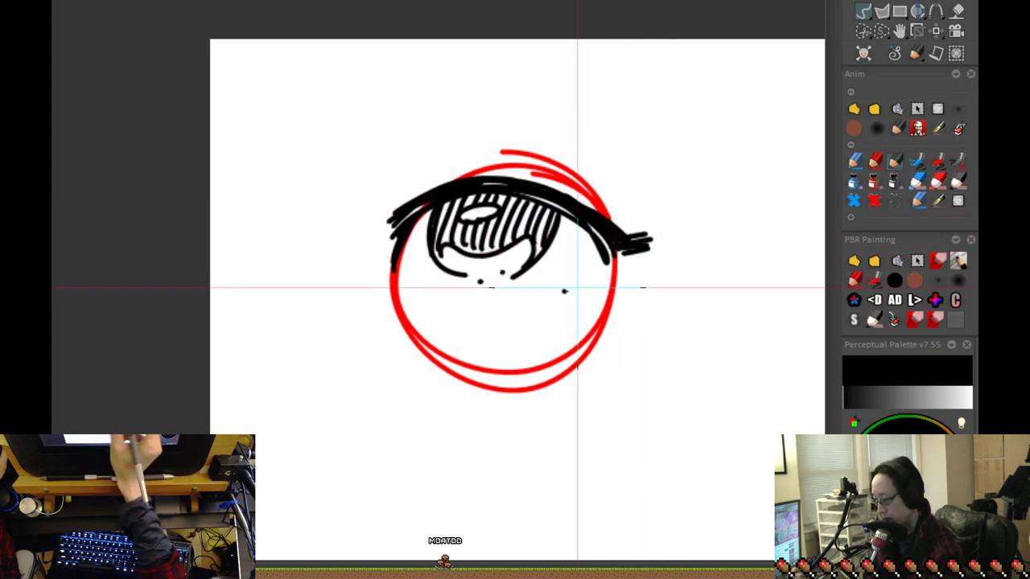
Undo a test zigzag beside the eye and add black lash spikes at the left corner and along the upper lid
left_click_drag(334, 228, 321, 347)
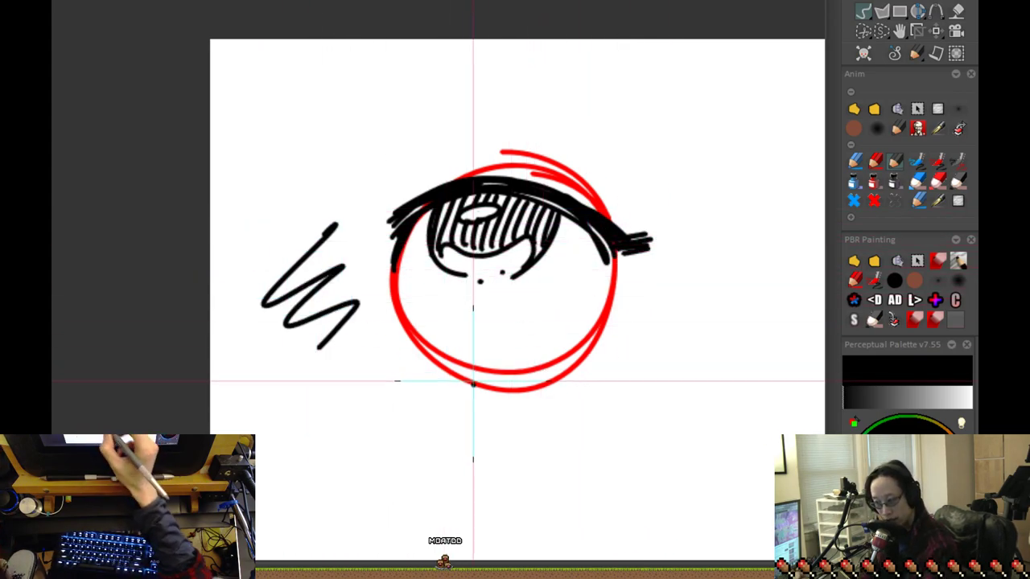
key("ctrl+z")
left_click(380, 220)
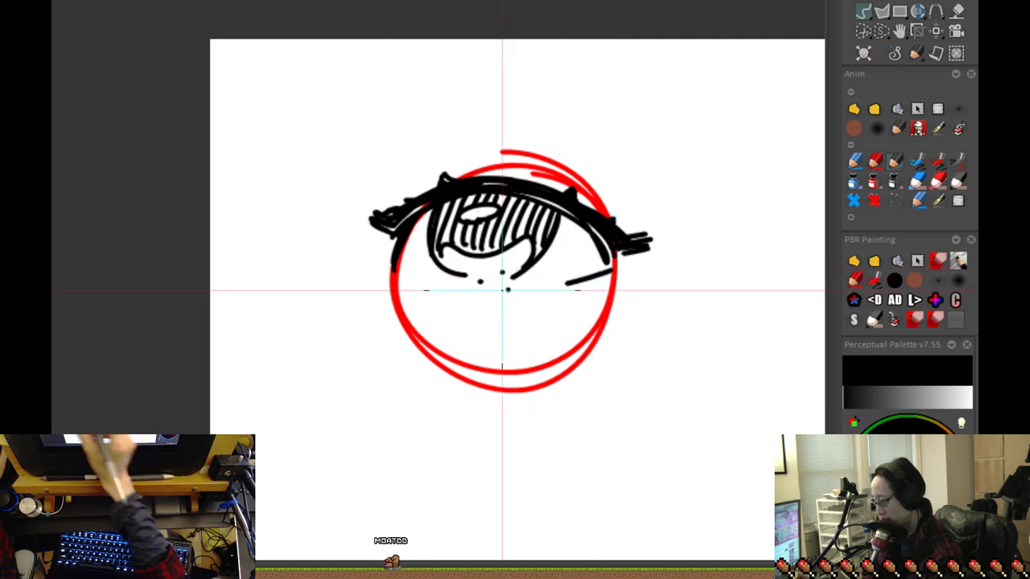
Draw the lower eyelid as a thin broken black line from beneath the iris to the right corner
mouse_move(435, 288)
left_mouse_down()
mouse_move(562, 276)
mouse_move(549, 280)
left_mouse_up()
key("ctrl+z")
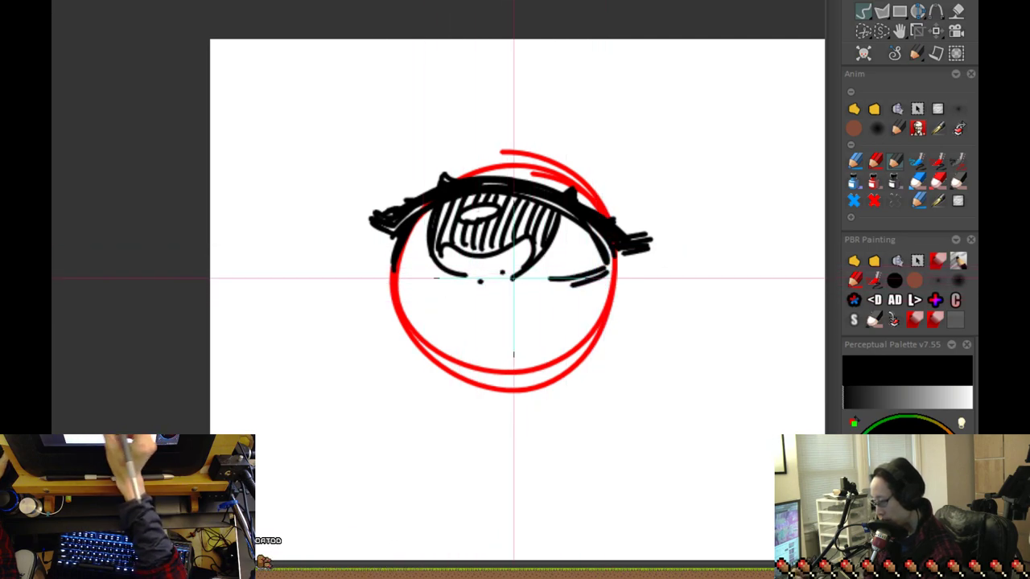
left_click_drag(468, 285, 494, 288)
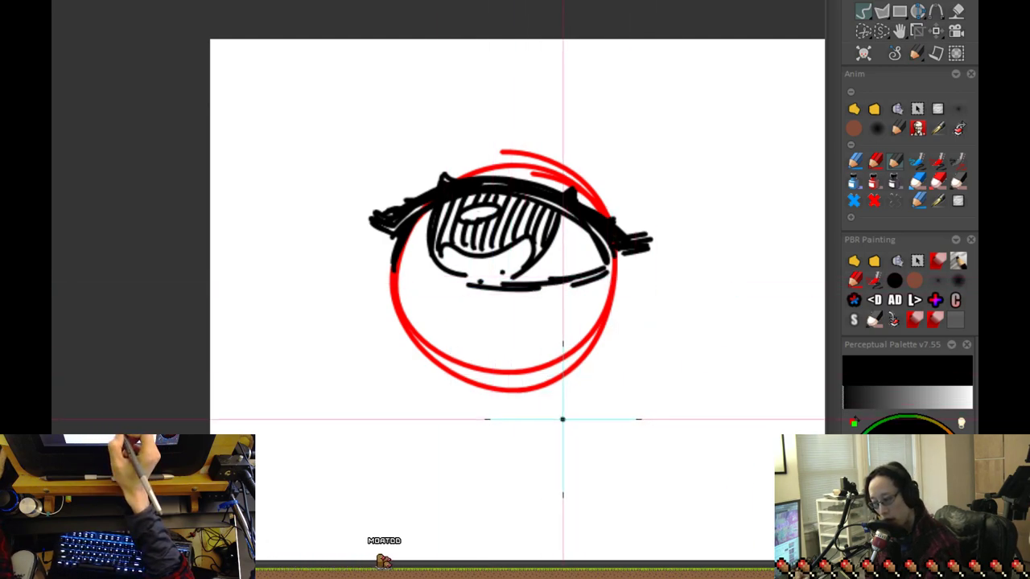
Draw a rough red circle as a second eyeball on the empty canvas below the finished eye
left_click_drag(678, 415, 534, 181)
mouse_move(579, 423)
left_mouse_down()
mouse_move(458, 459)
mouse_move(630, 416)
left_mouse_up()
key("ctrl+z")
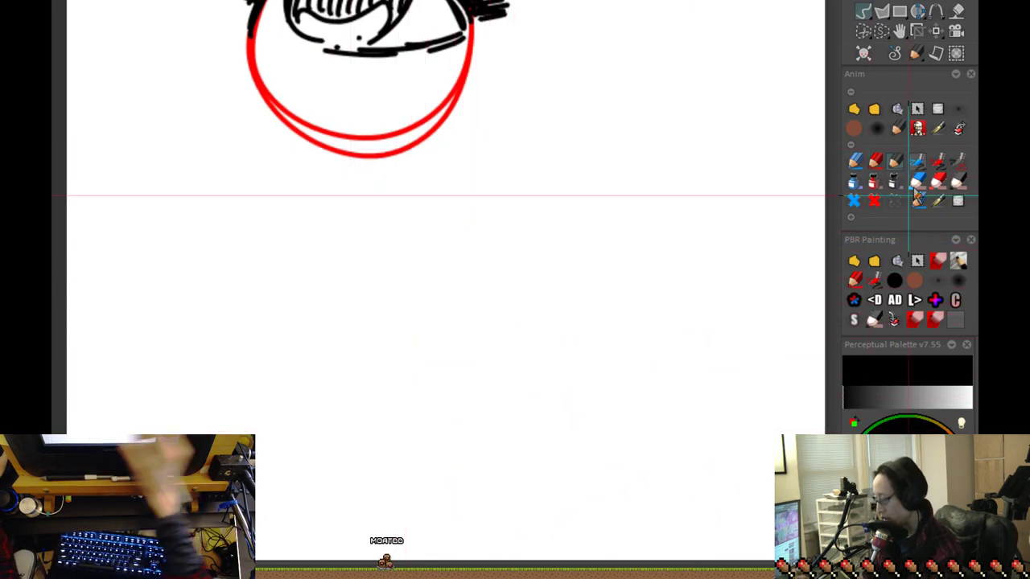
left_click(875, 161)
mouse_move(564, 187)
left_mouse_down()
mouse_move(609, 207)
mouse_move(550, 186)
mouse_move(489, 182)
left_mouse_up()
Draw a thick black eyelid curve sagging across the lower part of the new red circle
left_click(896, 161)
mouse_move(676, 297)
left_mouse_down()
mouse_move(457, 224)
mouse_move(387, 278)
left_mouse_up()
key("ctrl+z")
mouse_move(681, 317)
left_mouse_down()
mouse_move(609, 268)
mouse_move(383, 268)
mouse_move(559, 314)
mouse_move(364, 322)
left_mouse_up()
key("ctrl+z")
key("ctrl+z")
mouse_move(682, 335)
left_mouse_down()
mouse_move(616, 361)
mouse_move(420, 355)
mouse_move(373, 333)
mouse_move(523, 377)
mouse_move(686, 337)
left_mouse_up()
key("ctrl+z")
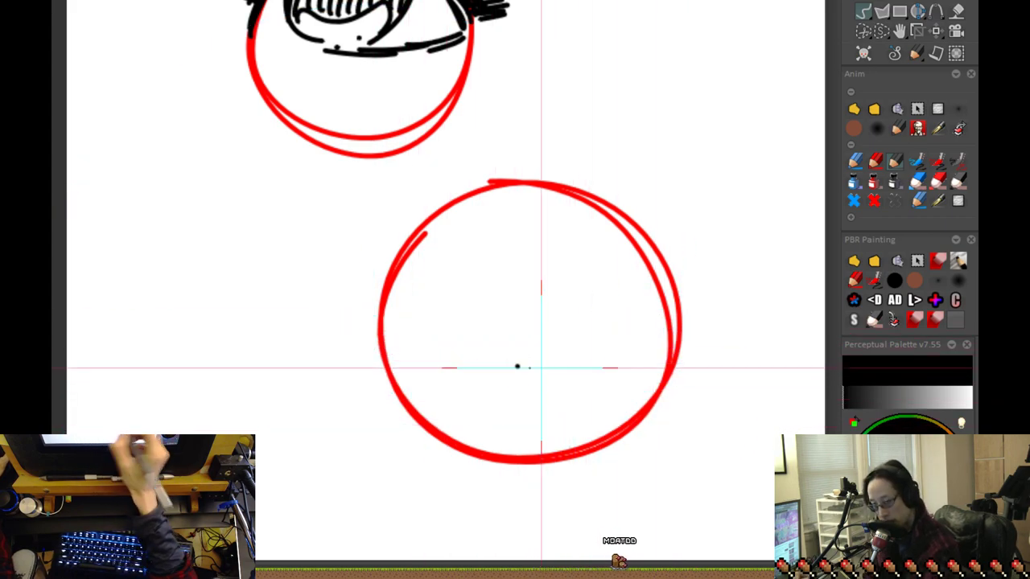
mouse_move(379, 346)
left_mouse_down()
mouse_move(655, 379)
mouse_move(680, 358)
left_mouse_up()
left_click_drag(484, 410, 686, 354)
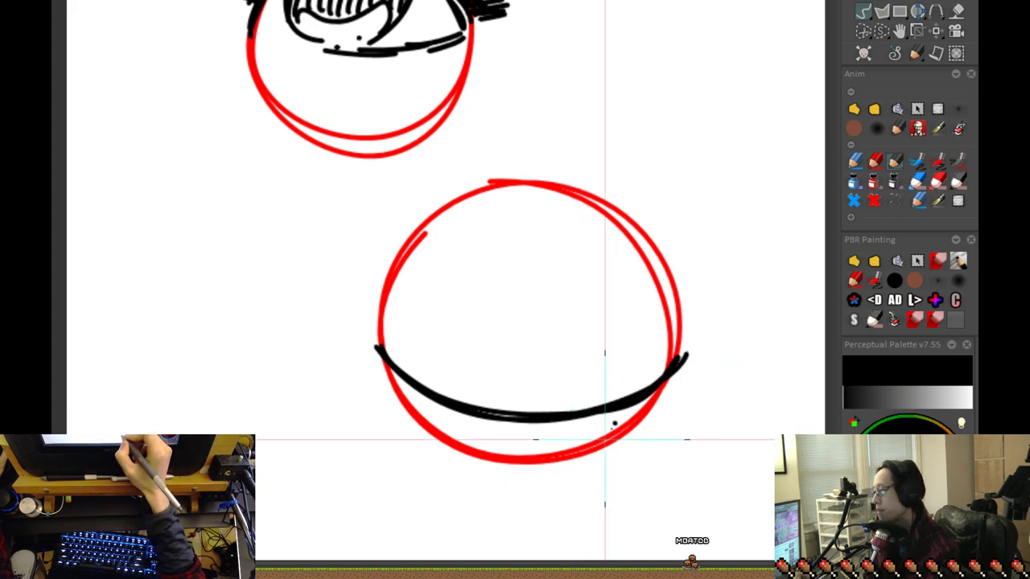
Clear both eye drawings from the canvas
scroll(608, 408, "down", 1)
left_click_drag(620, 408, 613, 413)
left_click_drag(648, 456, 617, 439)
left_click_drag(704, 453, 572, 428)
key("Delete")
Draw a large red head circle with two smaller eyeball circles in its upper half
left_click(874, 163)
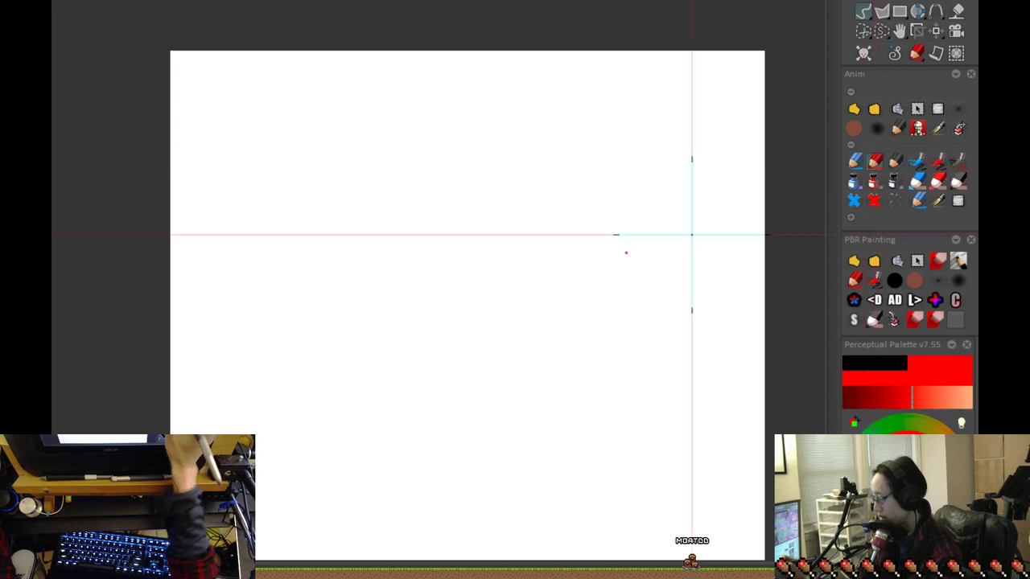
mouse_move(329, 123)
left_mouse_down()
mouse_move(284, 132)
mouse_move(266, 338)
left_mouse_up()
scroll(448, 239, "up", 1)
left_click_drag(569, 189, 528, 246)
left_click_drag(398, 173, 572, 189)
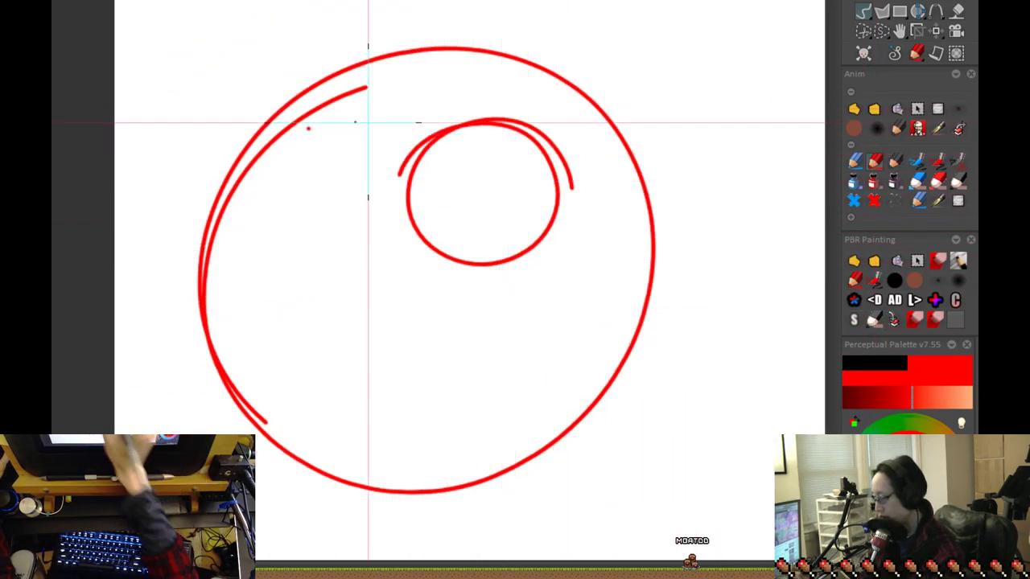
mouse_move(320, 130)
left_mouse_down()
mouse_move(254, 155)
mouse_move(244, 133)
left_mouse_up()
key("ctrl+z")
mouse_move(337, 195)
left_mouse_down()
mouse_move(298, 266)
mouse_move(275, 238)
left_mouse_up()
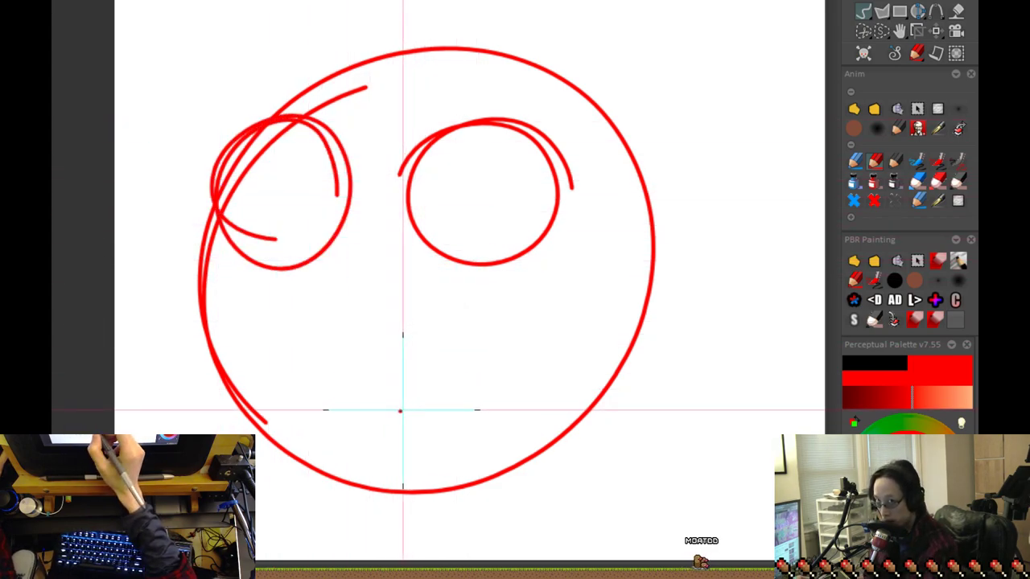
Try drawing black lid lines and small pupils on both eyeball circles, and undo them
left_click(893, 162)
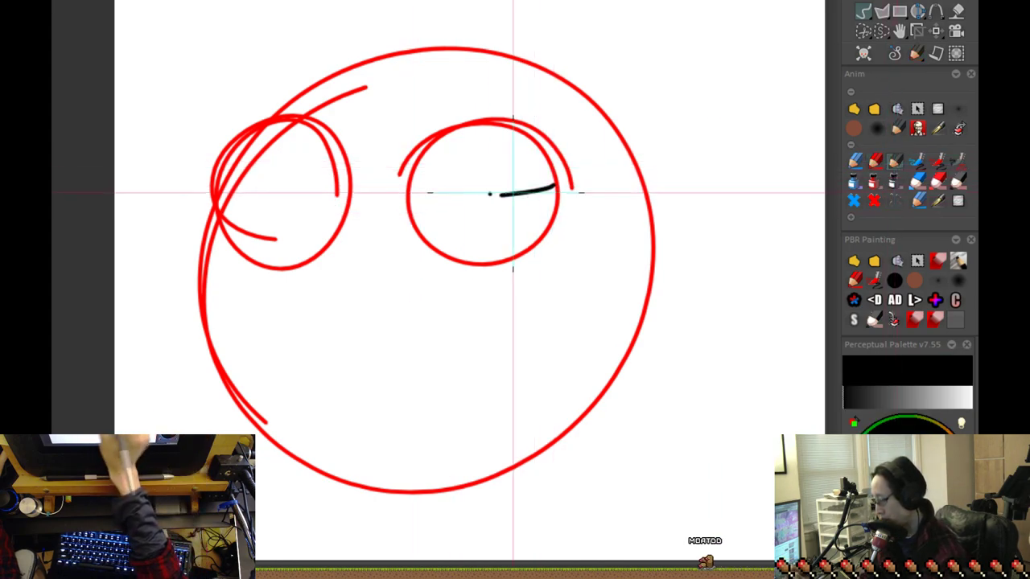
left_click_drag(553, 186, 439, 137)
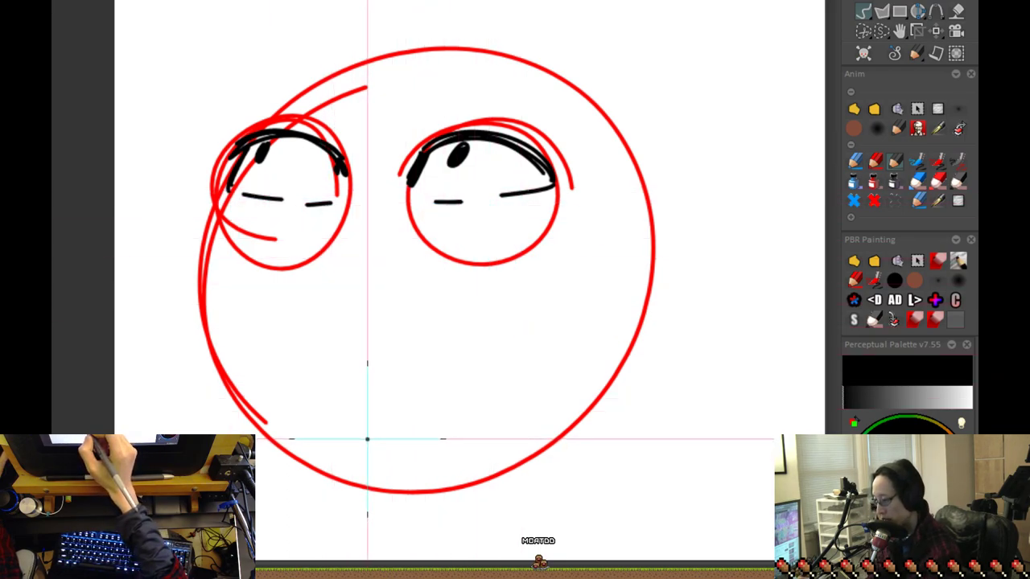
key("ctrl+z")
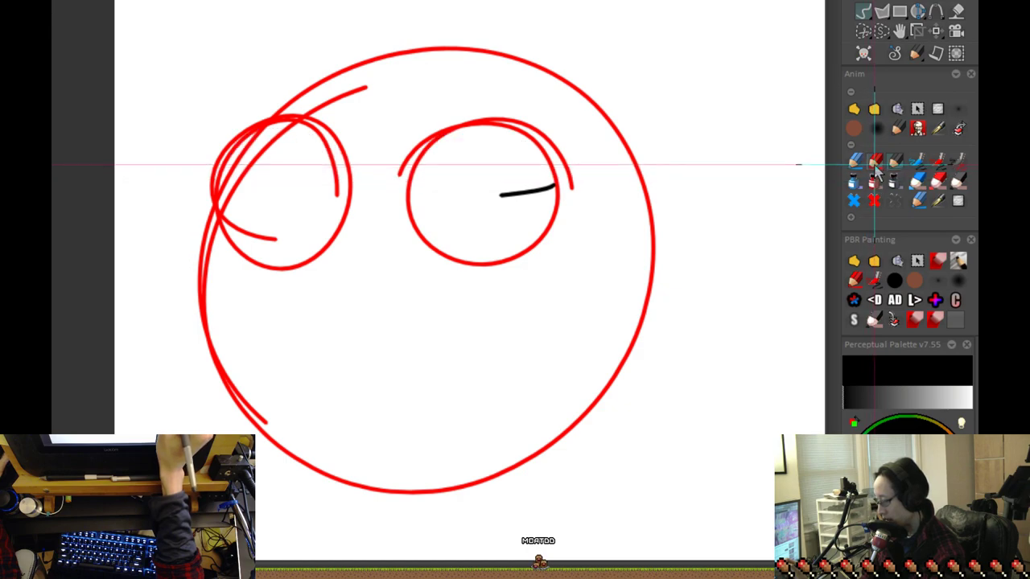
key("ctrl+z")
Draw red upper lid arcs and dotted lower lid lines across both eyeball circles
left_click(875, 161)
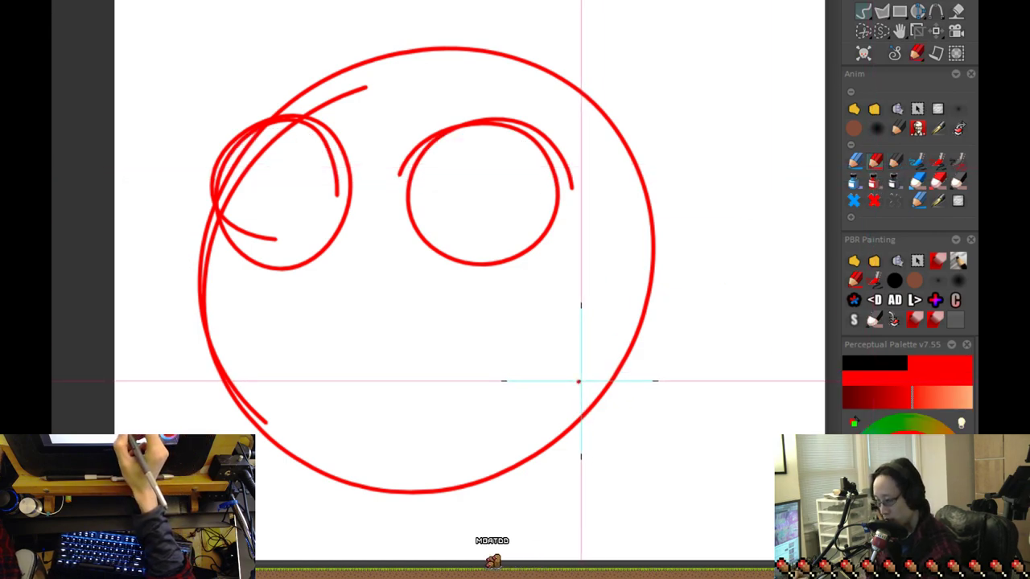
mouse_move(557, 200)
left_mouse_down()
mouse_move(490, 153)
mouse_move(413, 166)
left_mouse_up()
key("ctrl+z")
mouse_move(549, 207)
left_mouse_down()
mouse_move(558, 195)
mouse_move(419, 167)
mouse_move(423, 195)
mouse_move(520, 209)
left_mouse_up()
left_click(492, 207)
left_click(477, 206)
left_click_drag(459, 202, 451, 200)
mouse_move(346, 195)
left_mouse_down()
mouse_move(265, 154)
mouse_move(227, 173)
mouse_move(333, 204)
left_mouse_up()
left_click_drag(246, 201, 238, 196)
Sweep red curves across the whole head through both upper lids and add a dashed curve across its lower half
left_click_drag(456, 322, 457, 294)
mouse_move(651, 284)
left_mouse_down()
mouse_move(436, 174)
mouse_move(227, 255)
left_mouse_up()
key("ctrl+z")
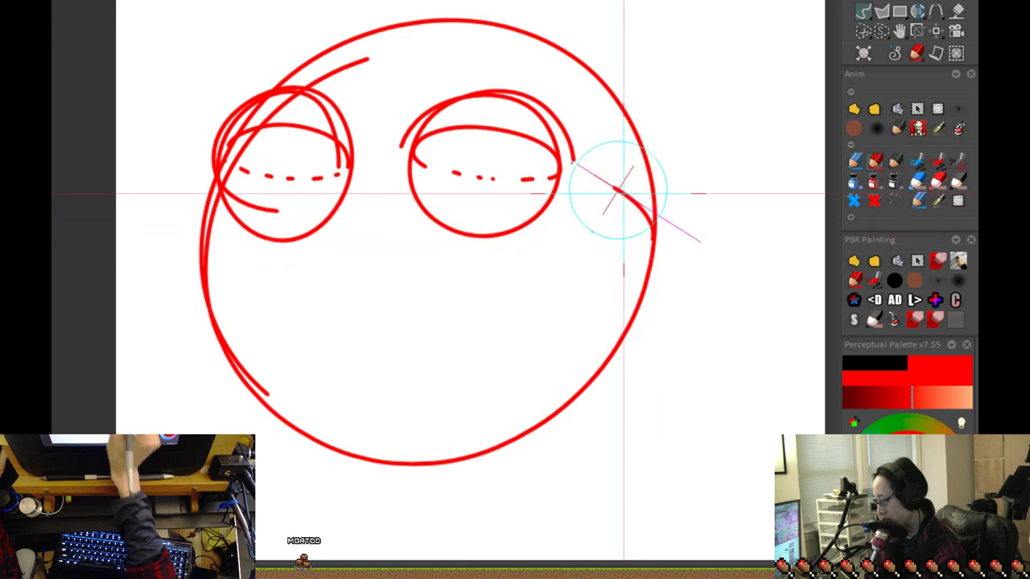
mouse_move(654, 251)
left_mouse_down()
mouse_move(631, 216)
mouse_move(541, 170)
mouse_move(342, 145)
mouse_move(230, 169)
left_mouse_up()
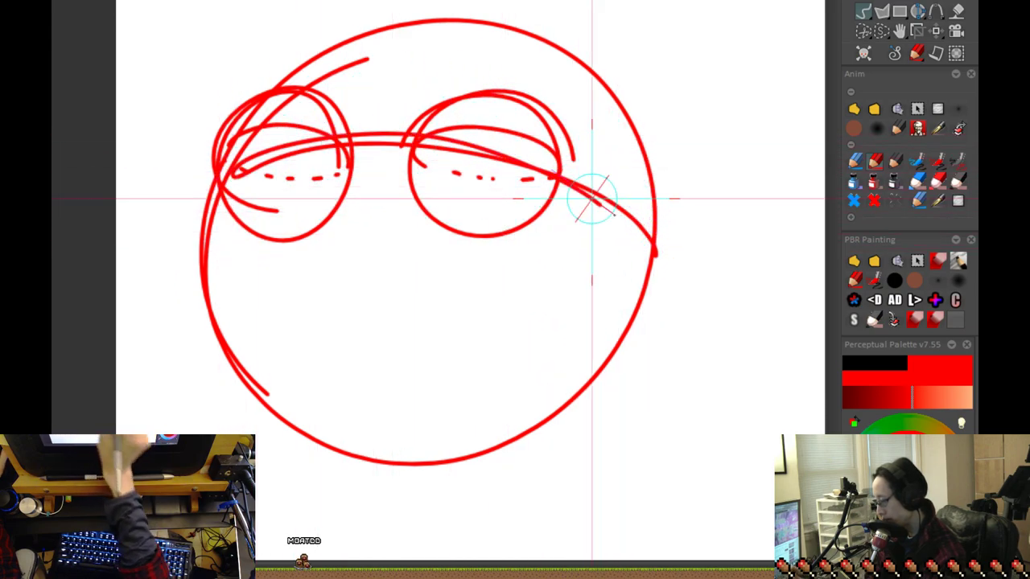
left_click_drag(592, 198, 637, 267)
mouse_move(619, 321)
left_mouse_down()
mouse_move(544, 351)
mouse_move(416, 366)
mouse_move(287, 341)
mouse_move(219, 259)
left_mouse_up()
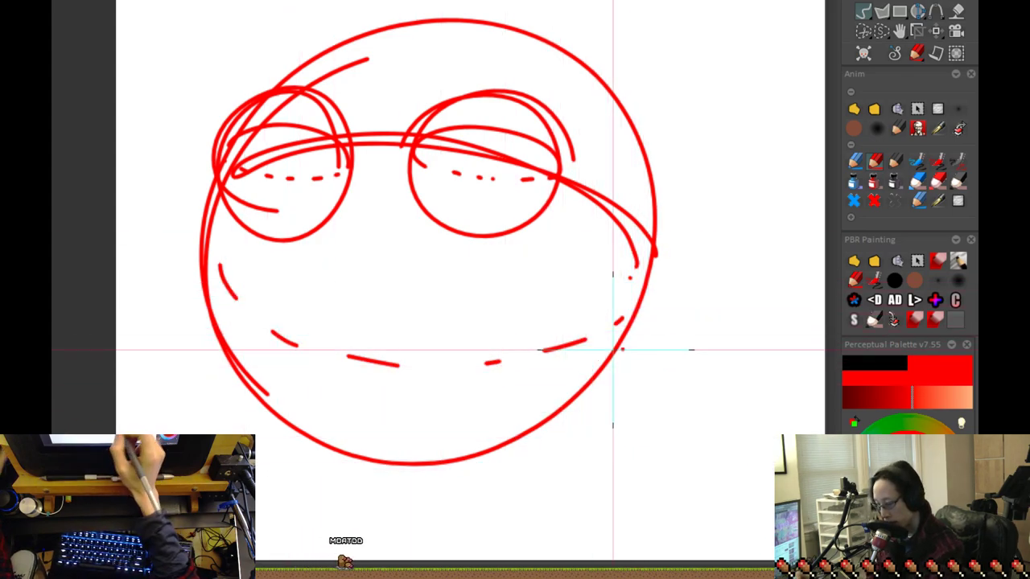
left_click_drag(611, 349, 515, 342)
Clear the head sketch and bring up the scowling girl's close-up on the "WHAT IS THIS?" comic page
key("Delete")
key("Right")
key("Right")
key("Right")
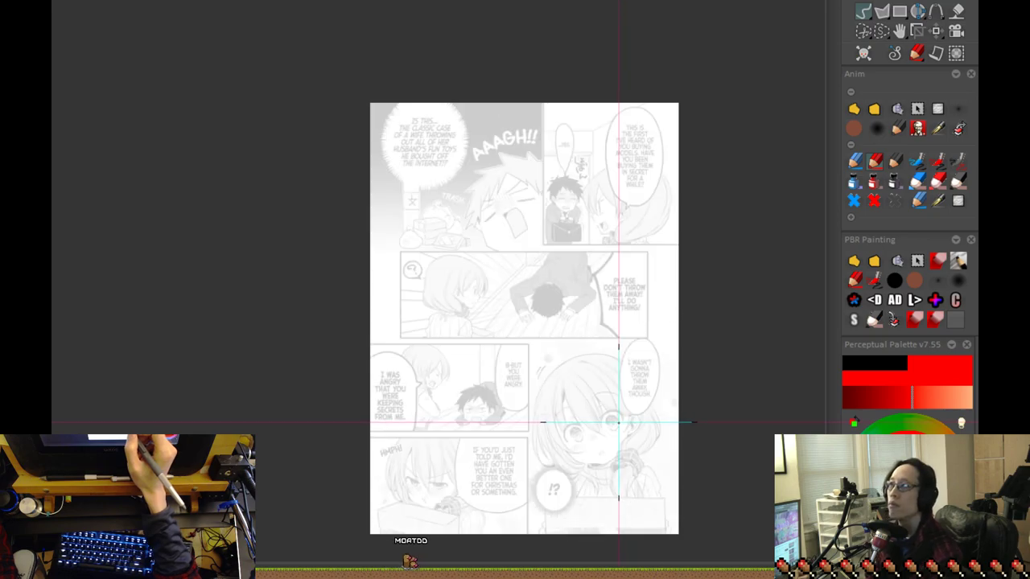
scroll(529, 218, "up", 3)
left_click_drag(528, 233, 608, 386)
scroll(603, 242, "up", 3)
mouse_move(641, 248)
left_mouse_down()
mouse_move(617, 308)
mouse_move(513, 309)
mouse_move(619, 274)
left_mouse_up()
scroll(519, 386, "down", 2)
left_click_drag(469, 473, 419, 402)
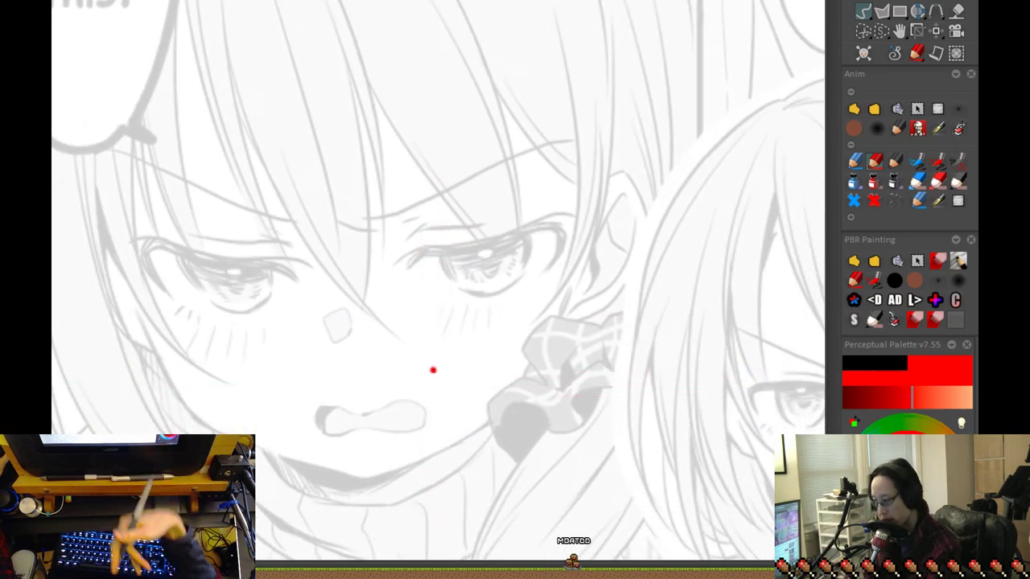
Draw two red arrows pointing down toward the inner ends of the girl's eyebrows
left_click_drag(469, 143, 413, 205)
key("ctrl+z")
left_click_drag(483, 100, 402, 202)
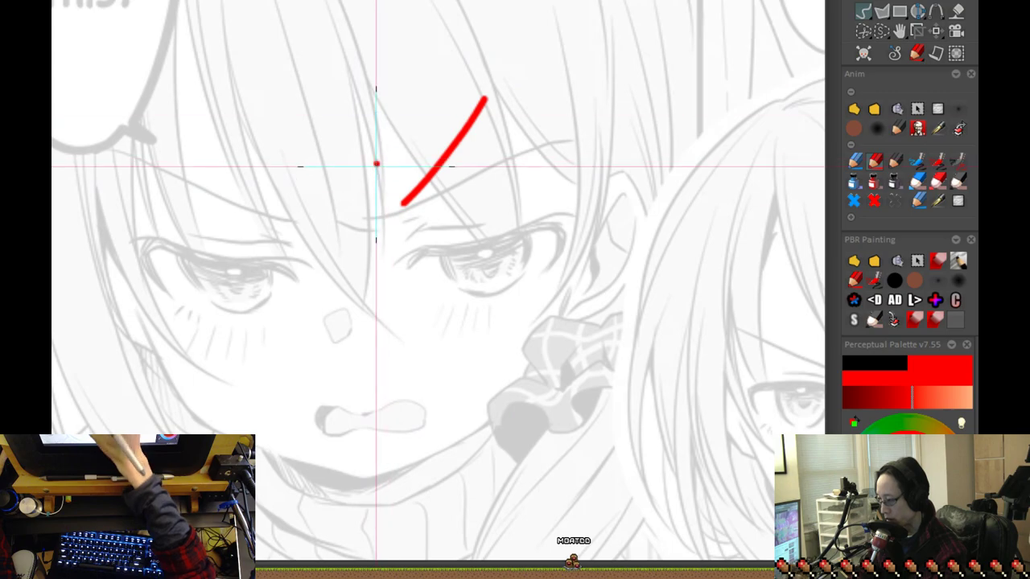
left_click_drag(377, 165, 453, 181)
left_click_drag(218, 99, 299, 193)
key("ctrl+z")
mouse_move(185, 104)
left_mouse_down()
mouse_move(269, 216)
mouse_move(282, 216)
left_mouse_up()
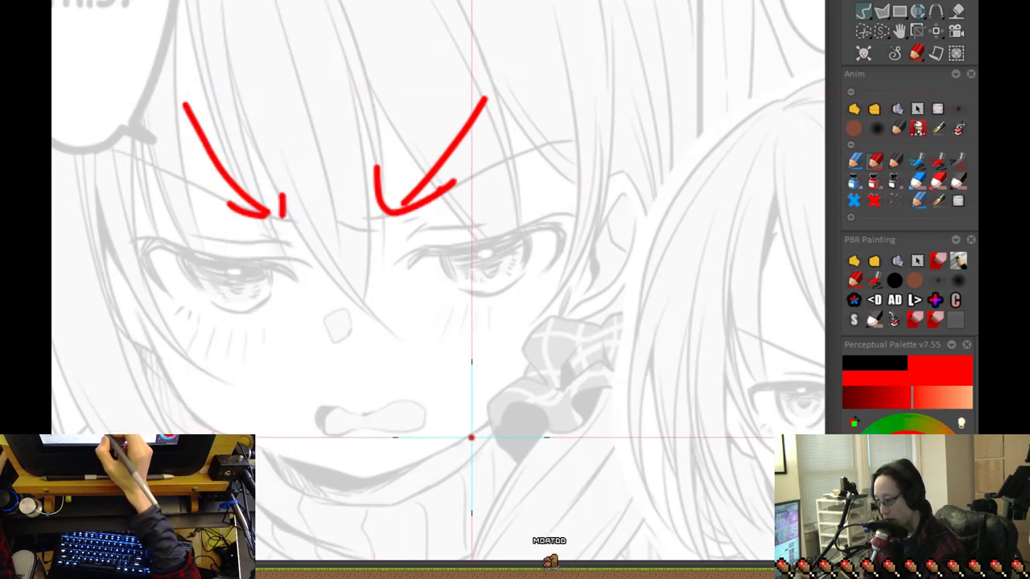
Try drawing an arched red lid crease above the girl's right-hand eye, and undo it
scroll(491, 256, "up", 1)
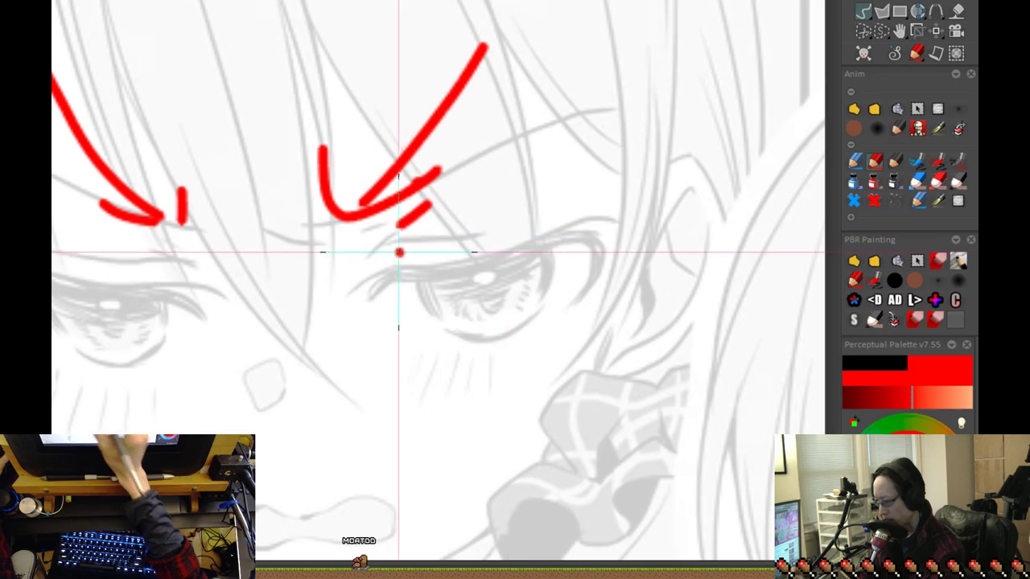
left_click_drag(481, 239, 430, 240)
key("ctrl+z")
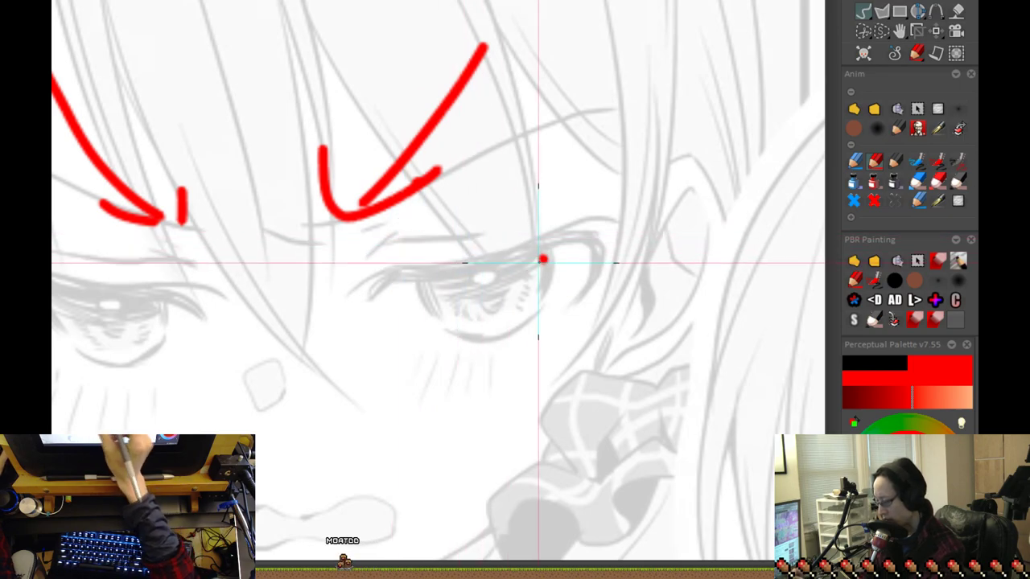
left_click_drag(571, 196, 393, 235)
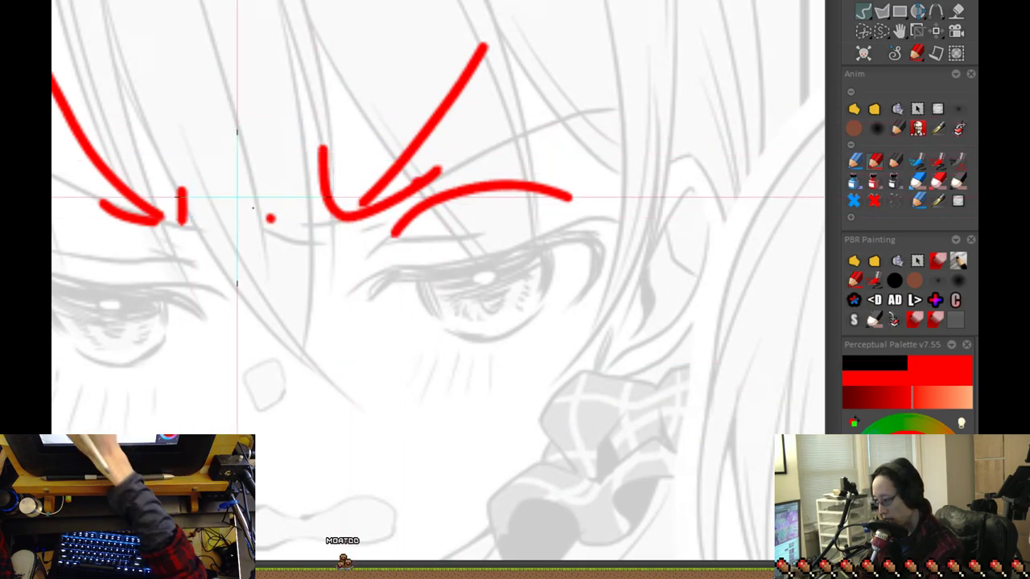
left_click(571, 222)
key("ctrl+z")
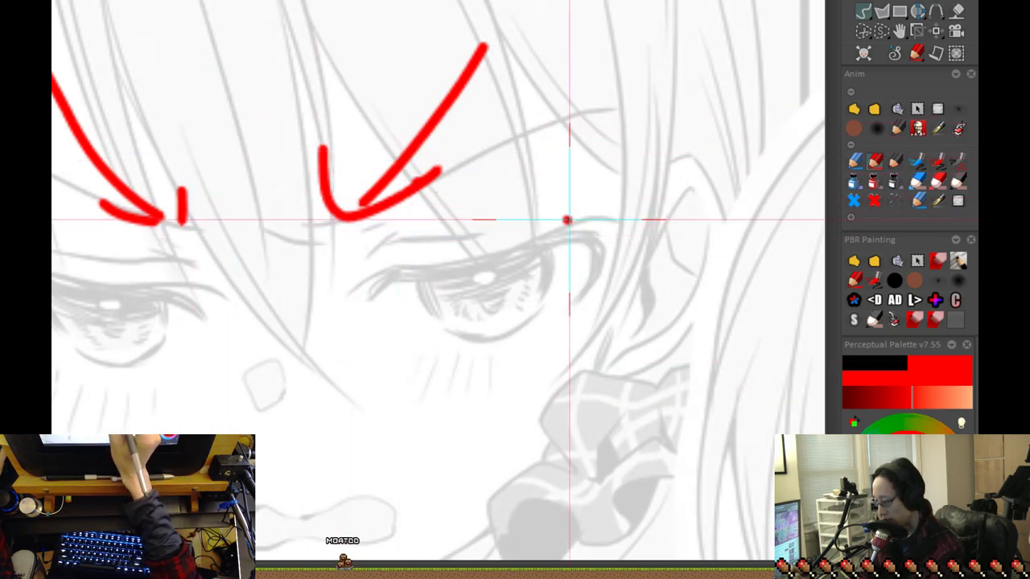
Trace the right-hand eye's lid crease and upper lid in red, and clear all red marks from the page
mouse_move(537, 222)
left_mouse_down()
mouse_move(418, 241)
mouse_move(395, 233)
mouse_move(359, 268)
left_mouse_up()
mouse_move(371, 302)
left_mouse_down()
mouse_move(403, 273)
mouse_move(400, 283)
mouse_move(399, 271)
mouse_move(513, 258)
mouse_move(567, 237)
left_mouse_up()
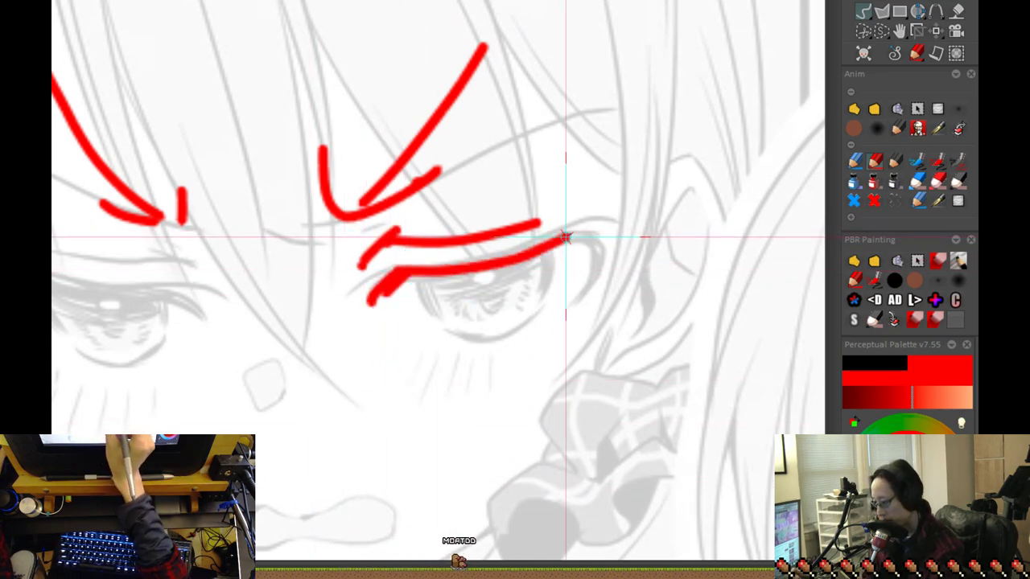
scroll(555, 261, "down", 3)
left_click_drag(425, 368, 497, 315)
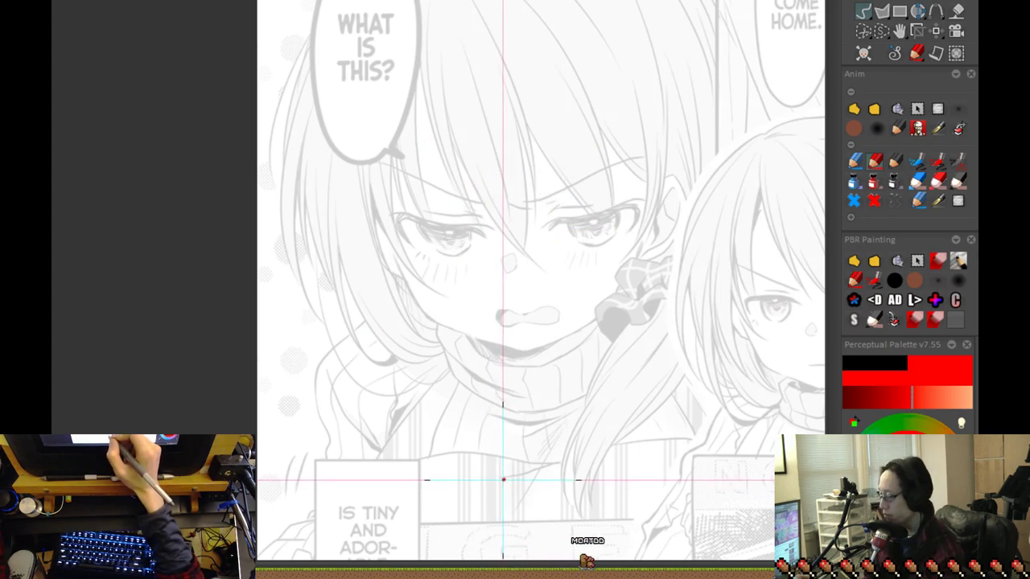
Outline the scowling girl's mouth as two rounded lobes with broken red strokes
key("Right")
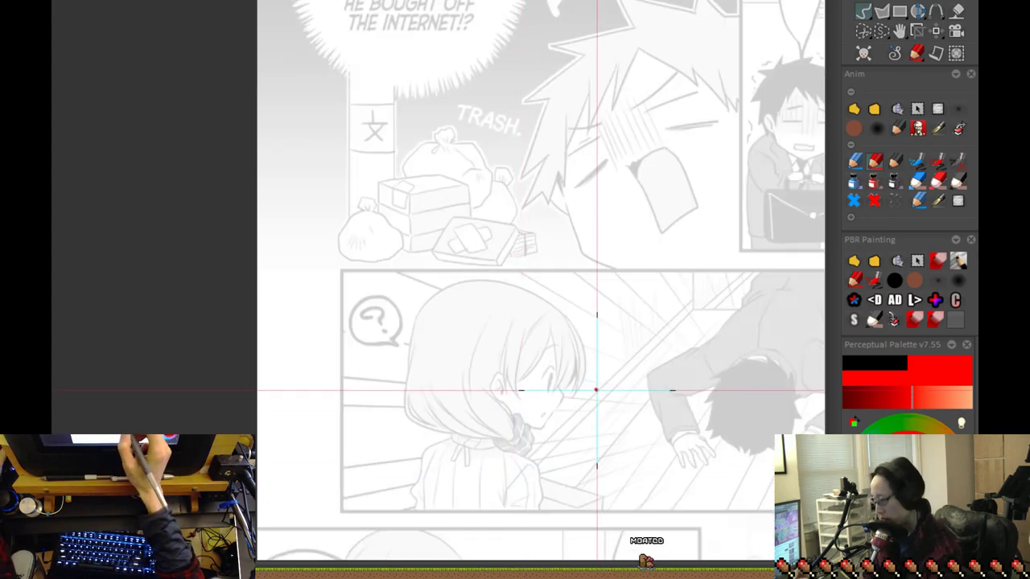
key("Right")
scroll(568, 340, "up", 3)
left_click_drag(672, 290, 645, 347)
mouse_move(524, 376)
left_mouse_down()
mouse_move(611, 374)
mouse_move(609, 333)
left_mouse_up()
key("ctrl+z")
mouse_move(510, 368)
left_mouse_down()
mouse_move(610, 331)
mouse_move(488, 354)
mouse_move(567, 325)
mouse_move(524, 345)
mouse_move(602, 364)
mouse_move(607, 345)
mouse_move(558, 372)
mouse_move(514, 374)
mouse_move(503, 344)
mouse_move(423, 339)
left_mouse_up()
key("ctrl+z")
key("ctrl+z")
mouse_move(488, 348)
left_mouse_down()
mouse_move(432, 334)
mouse_move(418, 347)
mouse_move(474, 376)
left_mouse_up()
left_click_drag(589, 336, 583, 341)
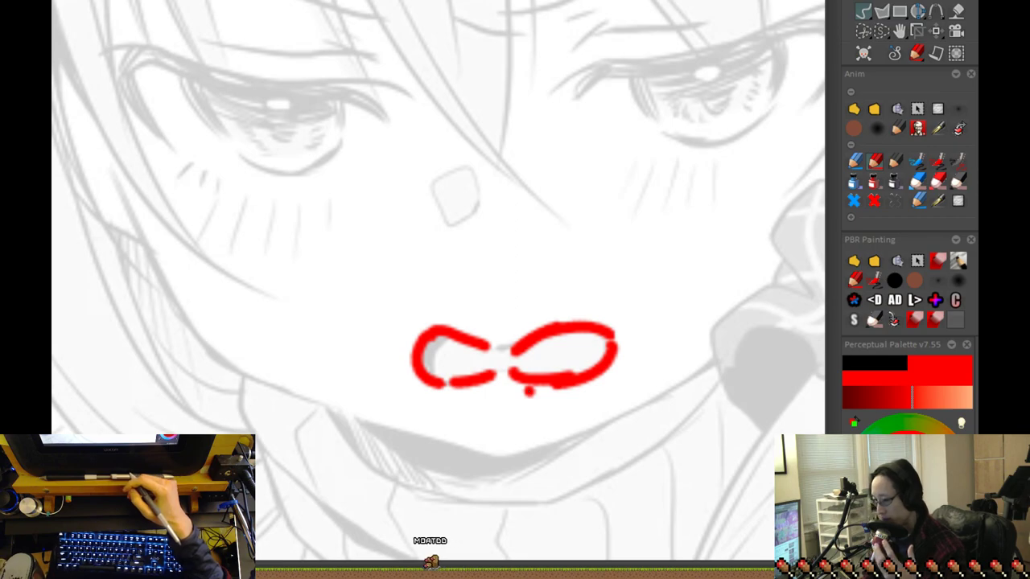
Clear the mouth outline and trace the girl's chin and the left side of her jaw in red
key("Delete")
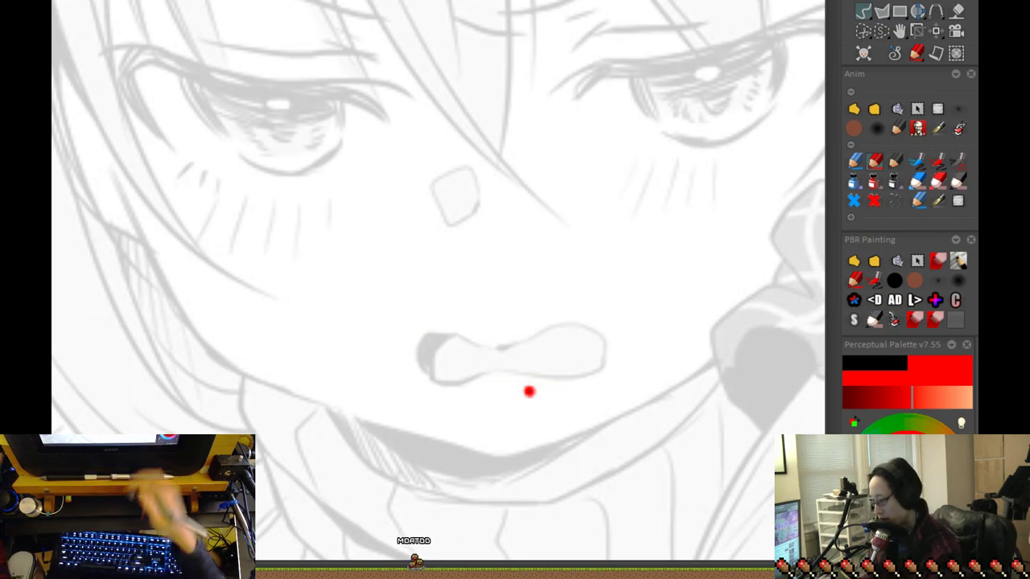
scroll(642, 352, "down", 2)
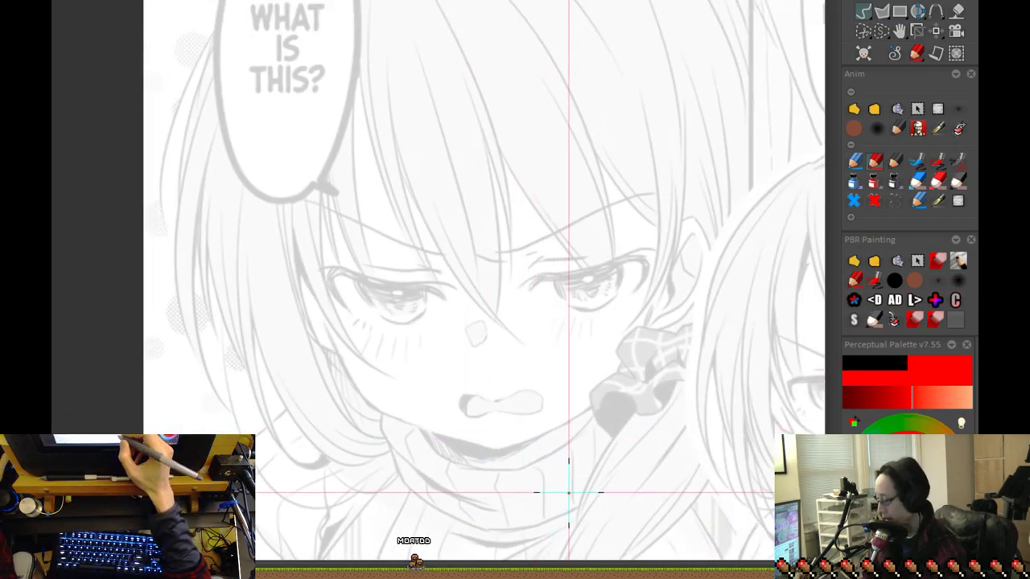
scroll(542, 434, "up", 2)
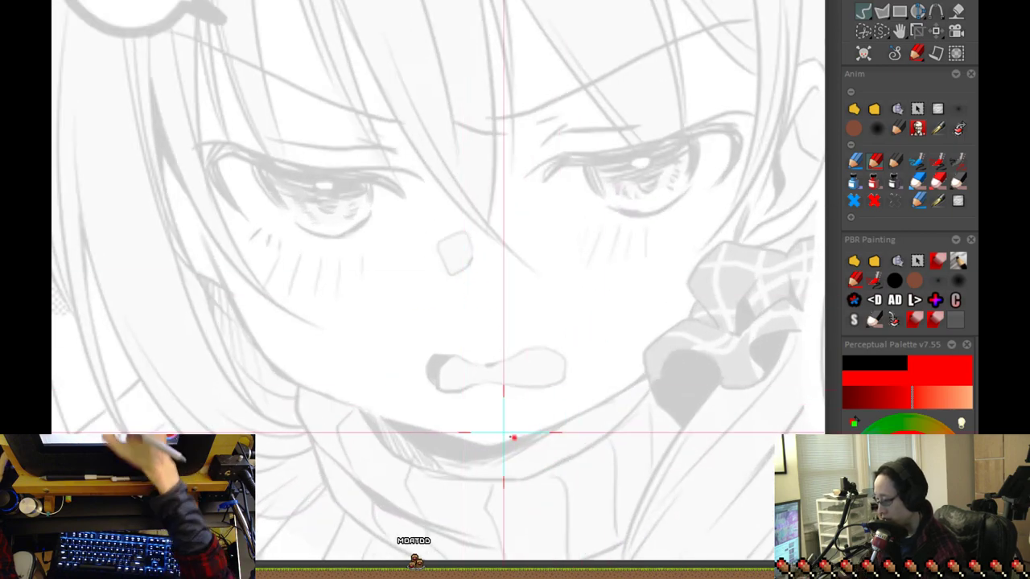
left_click_drag(661, 371, 483, 444)
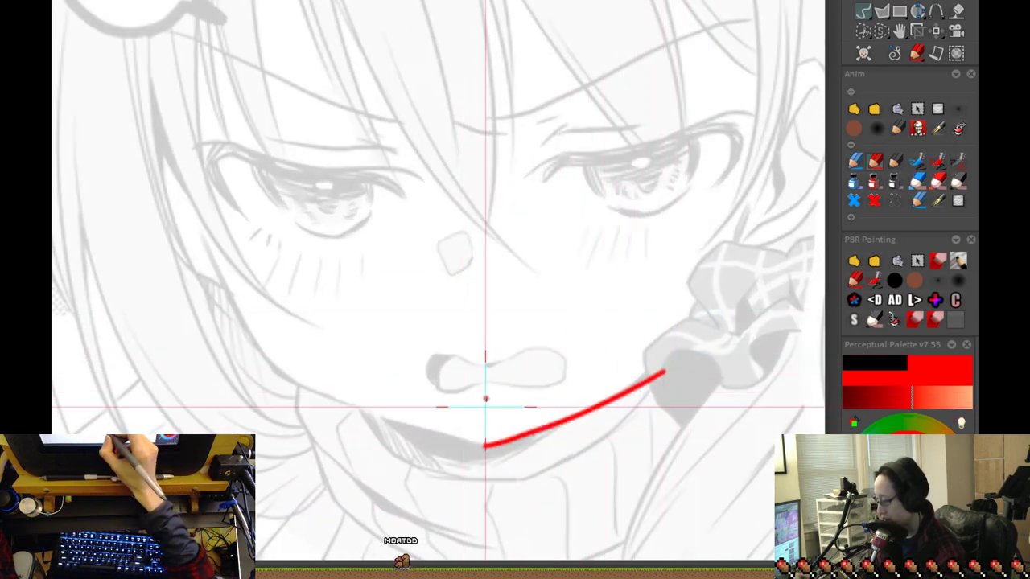
left_click_drag(276, 372, 444, 434)
key("ctrl+z")
mouse_move(283, 371)
left_mouse_down()
mouse_move(340, 402)
mouse_move(483, 444)
left_mouse_up()
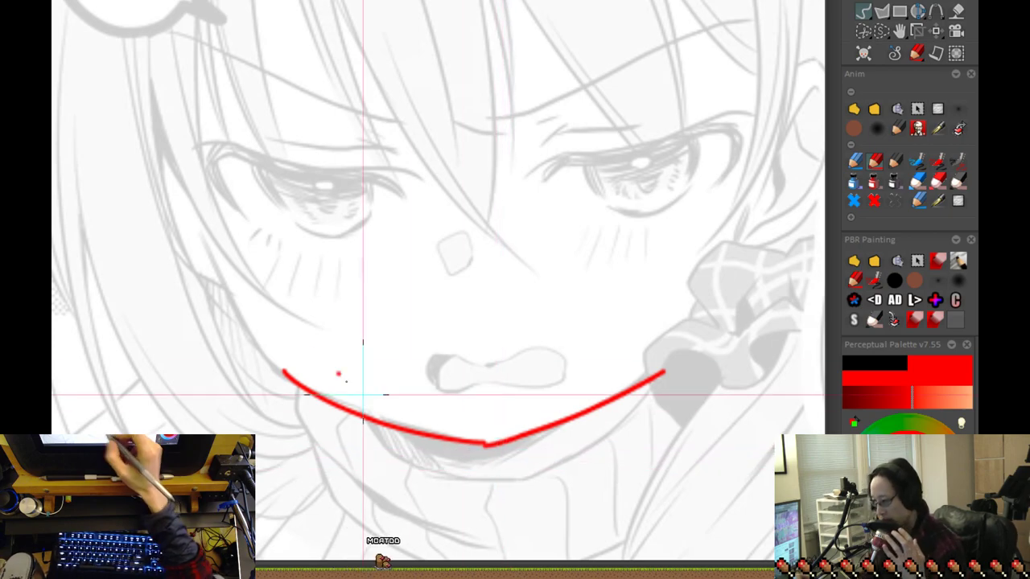
mouse_move(199, 224)
left_mouse_down()
mouse_move(241, 340)
mouse_move(281, 378)
left_mouse_up()
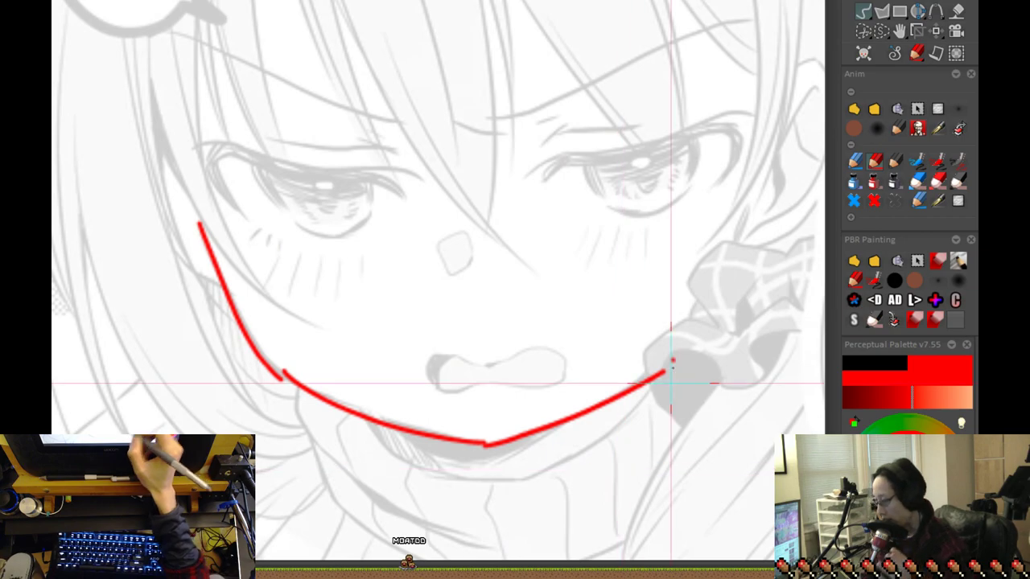
Draw a red curve along the lower lid beneath each of the girl's eyes
left_click_drag(556, 202, 716, 189)
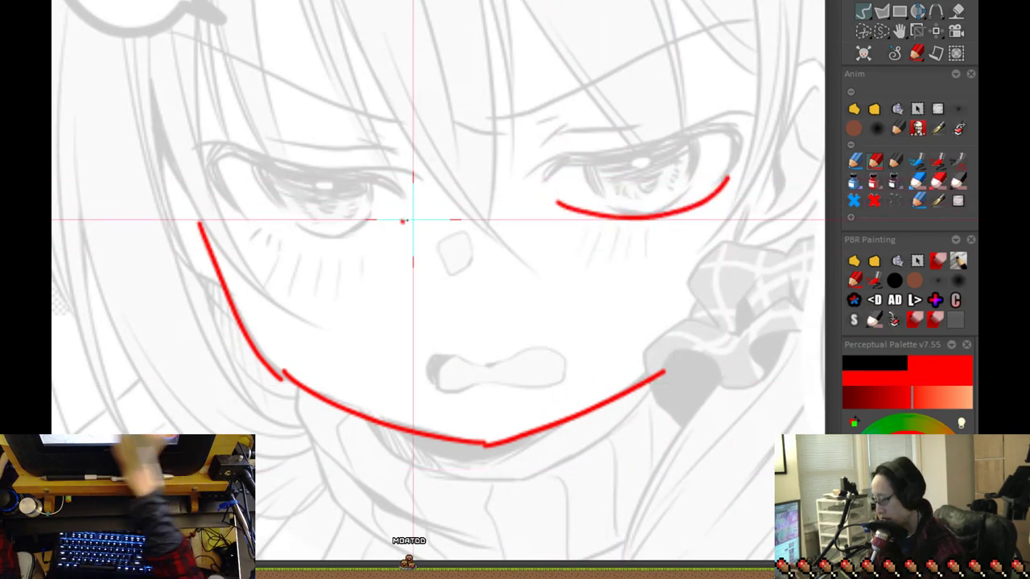
left_click_drag(404, 206, 316, 242)
left_click_drag(209, 204, 318, 241)
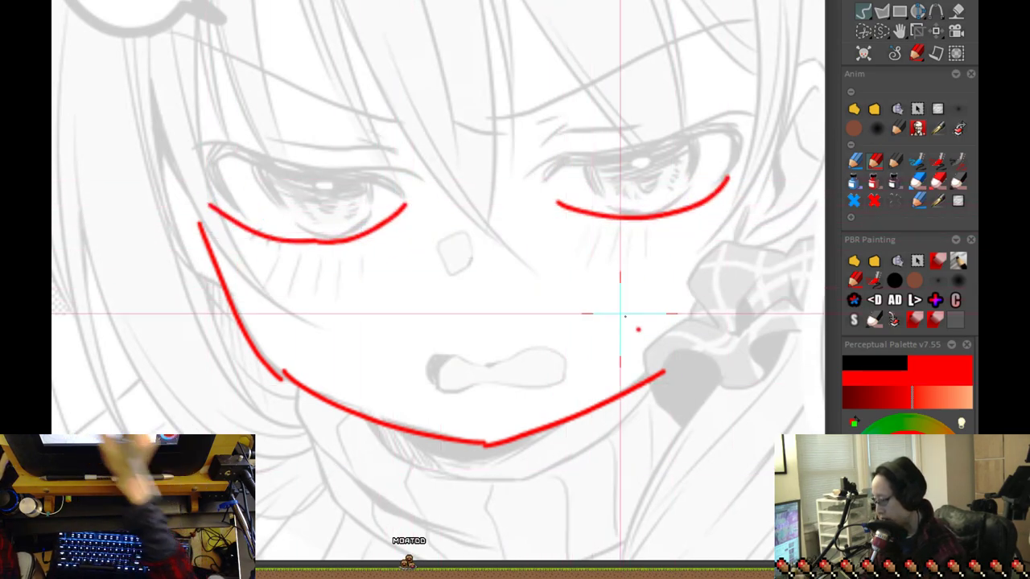
Trace the jaw's right side in red and draw a triangular nose wedge between the eyes
left_click_drag(593, 298, 583, 308)
left_click_drag(773, 183, 656, 384)
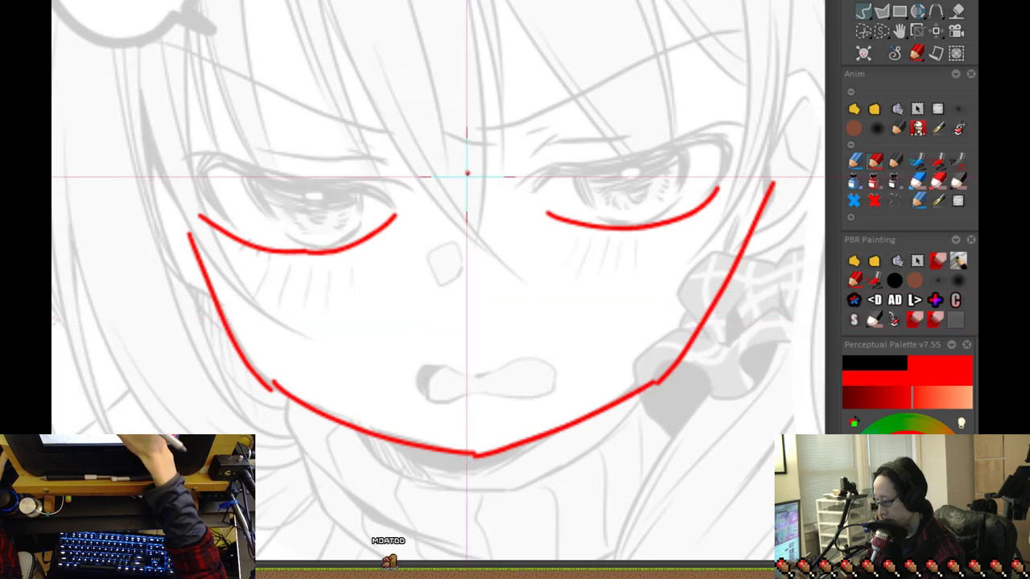
mouse_move(459, 145)
left_mouse_down()
mouse_move(460, 273)
mouse_move(496, 296)
mouse_move(423, 289)
left_mouse_up()
mouse_move(462, 143)
left_mouse_down()
mouse_move(507, 298)
mouse_move(408, 292)
left_mouse_up()
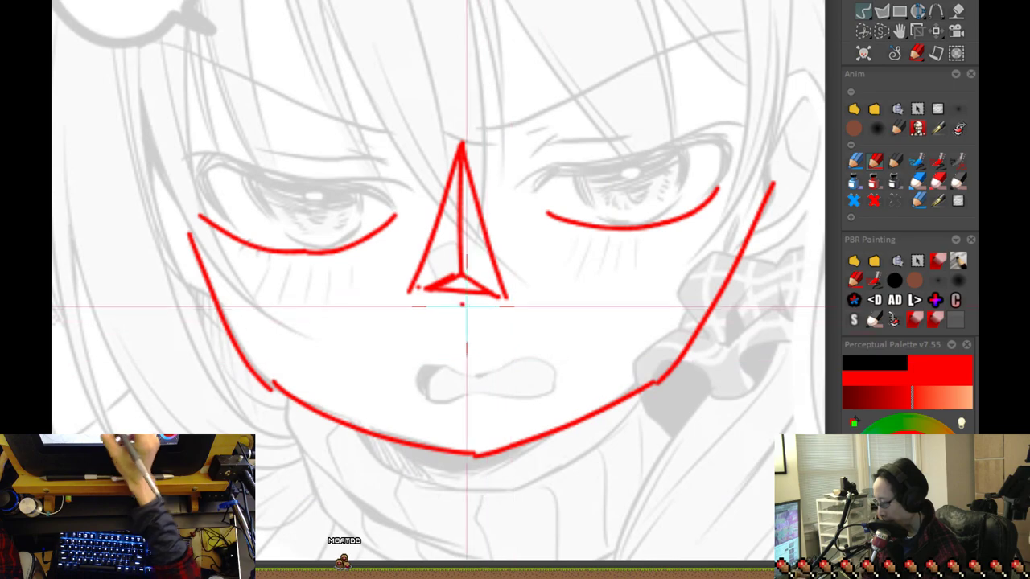
Draw a red centre line from the girl's nose to her chin and outline the mouth as two lobes beside it
left_click_drag(464, 298, 473, 442)
mouse_move(476, 378)
left_mouse_down()
mouse_move(524, 353)
mouse_move(548, 372)
mouse_move(542, 354)
mouse_move(539, 396)
left_mouse_up()
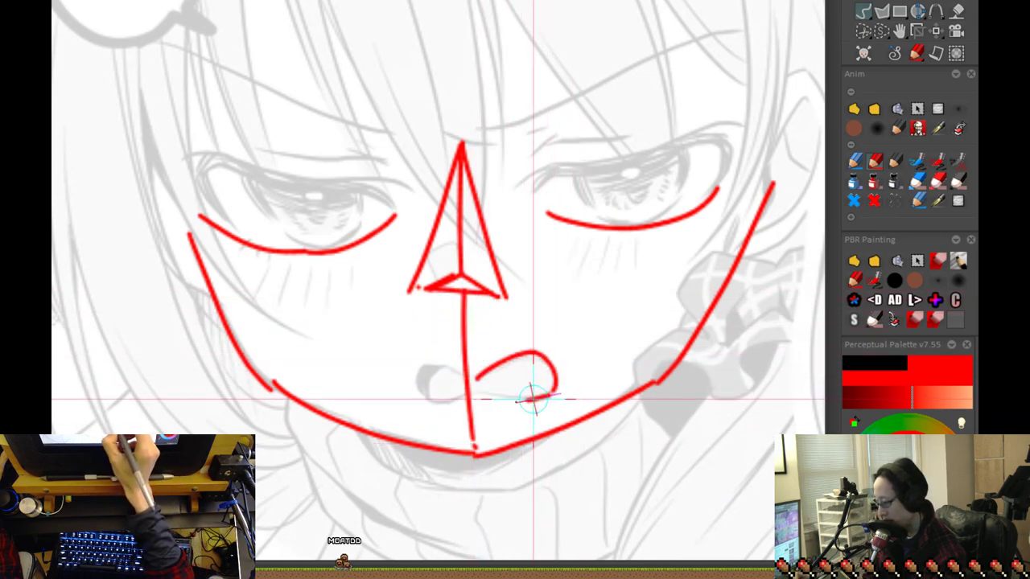
mouse_move(460, 372)
left_mouse_down()
mouse_move(438, 362)
mouse_move(417, 379)
mouse_move(435, 402)
mouse_move(455, 401)
left_mouse_up()
left_click_drag(557, 360, 555, 367)
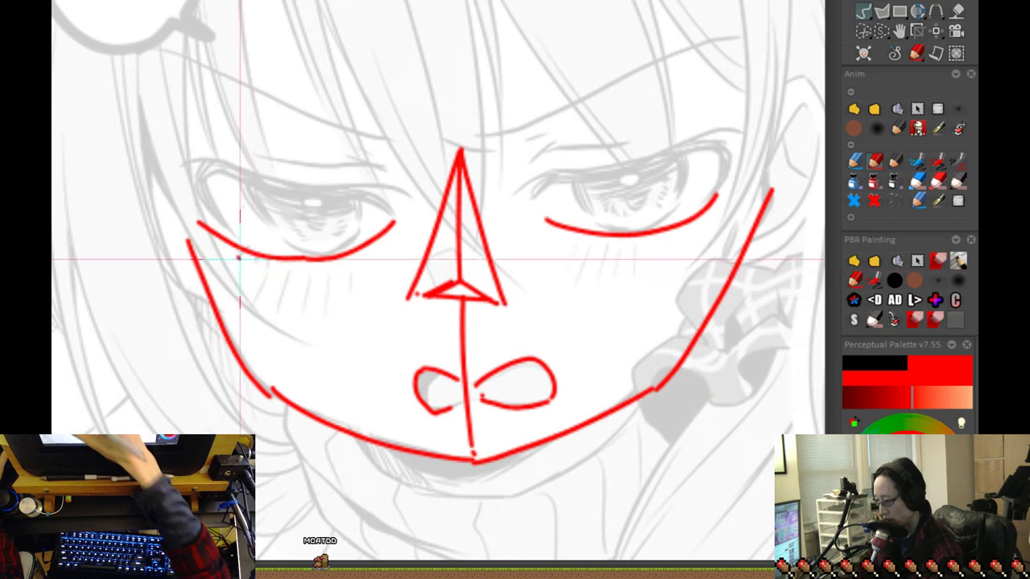
Map the girl's cheeks with red arcs below both lower lids and vertical lines running down to the jaw
mouse_move(237, 251)
left_mouse_down()
mouse_move(229, 310)
mouse_move(265, 323)
mouse_move(372, 296)
left_mouse_up()
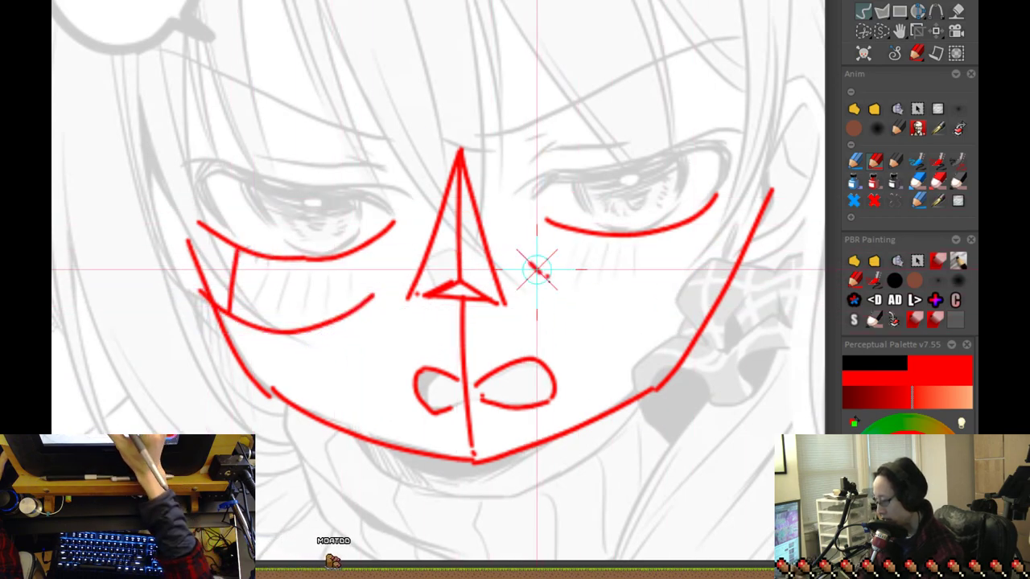
left_click_drag(530, 263, 734, 231)
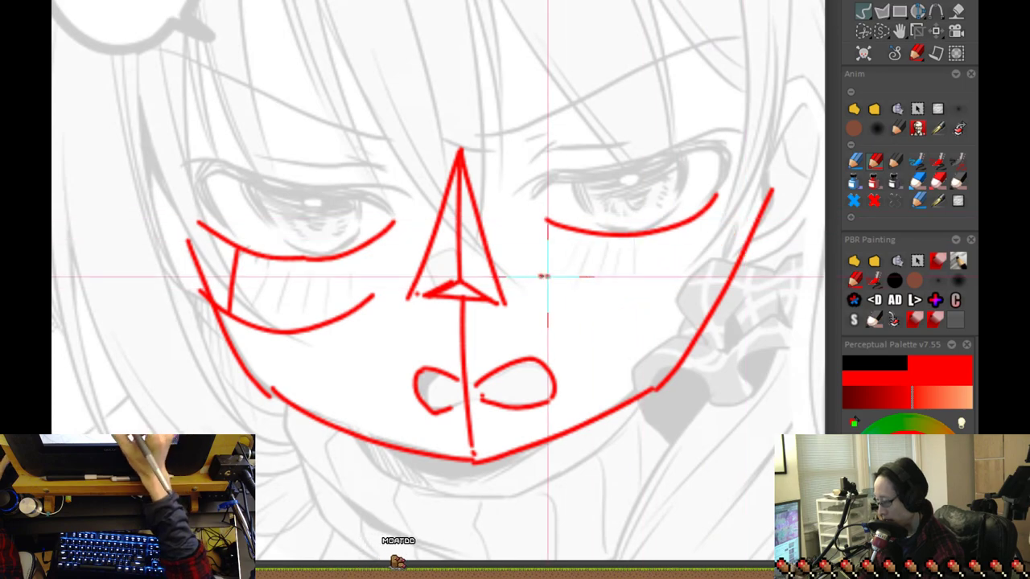
mouse_move(653, 229)
left_mouse_down()
mouse_move(677, 285)
mouse_move(639, 388)
left_mouse_up()
left_click_drag(230, 311, 281, 397)
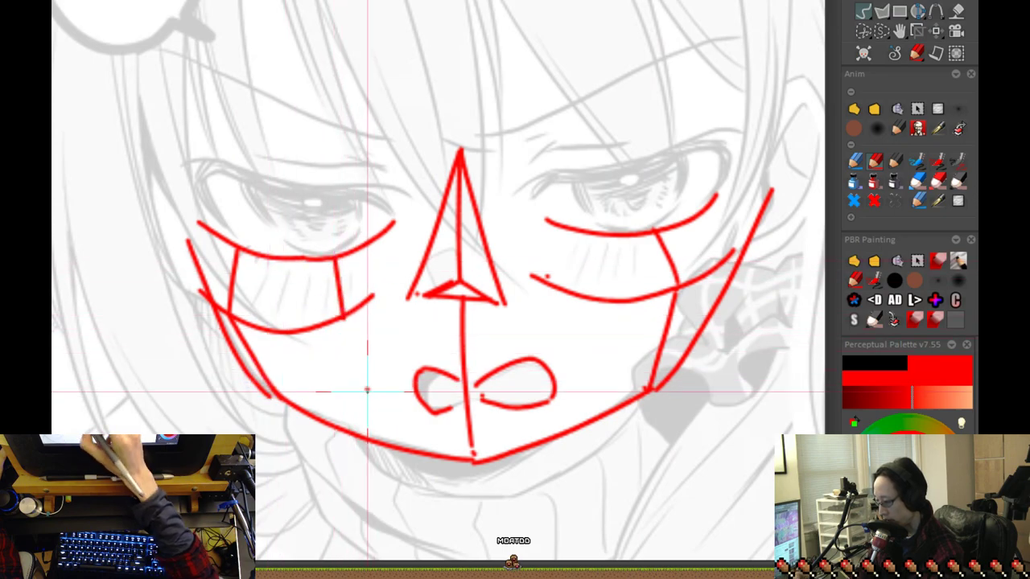
left_click_drag(344, 321, 354, 419)
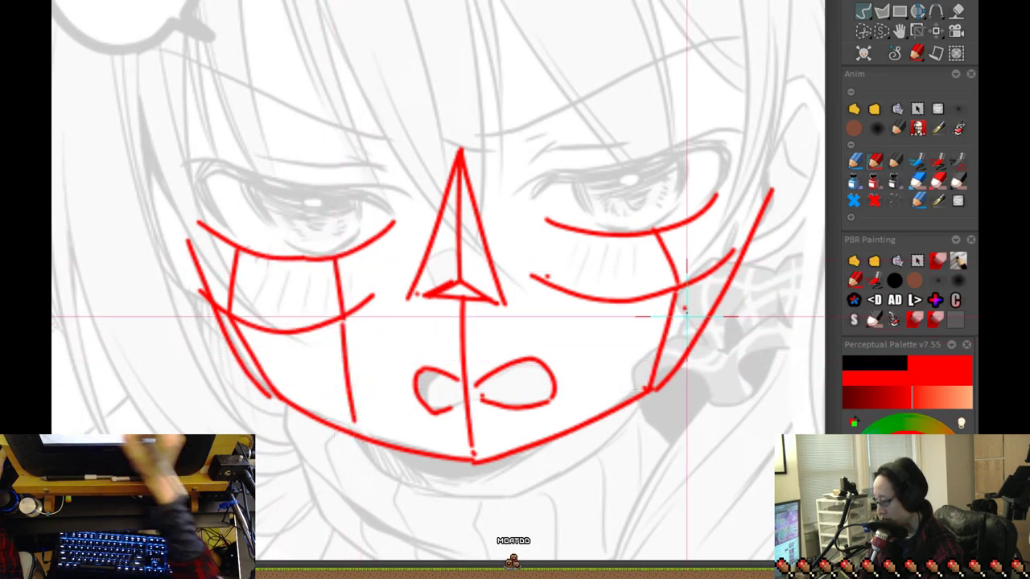
left_click_drag(601, 291, 574, 431)
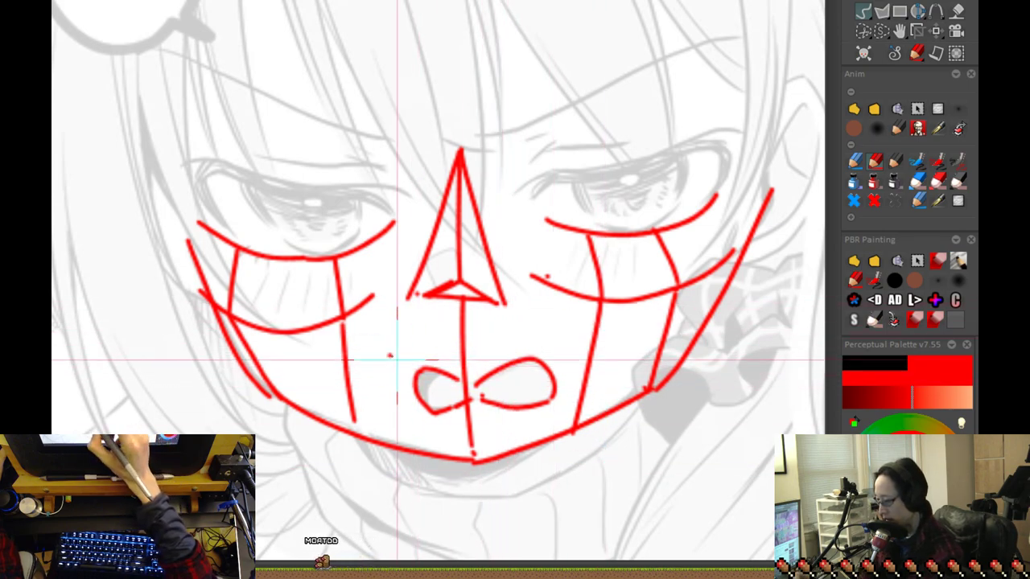
Connect the cheek arcs to the mouth and the mouth's lower corners to the jaw with short red diagonals
left_click_drag(365, 309, 415, 362)
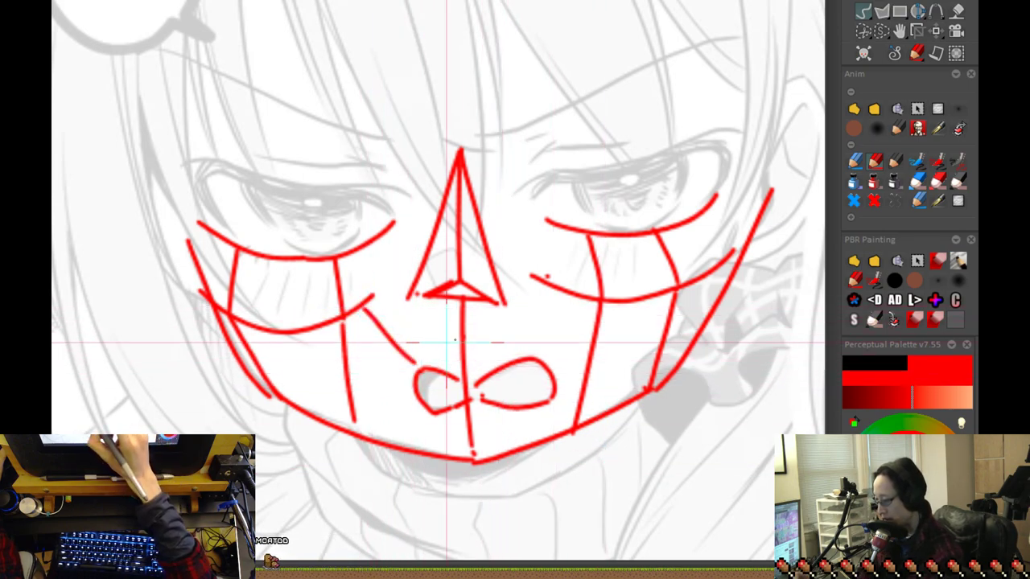
left_click_drag(539, 358, 600, 308)
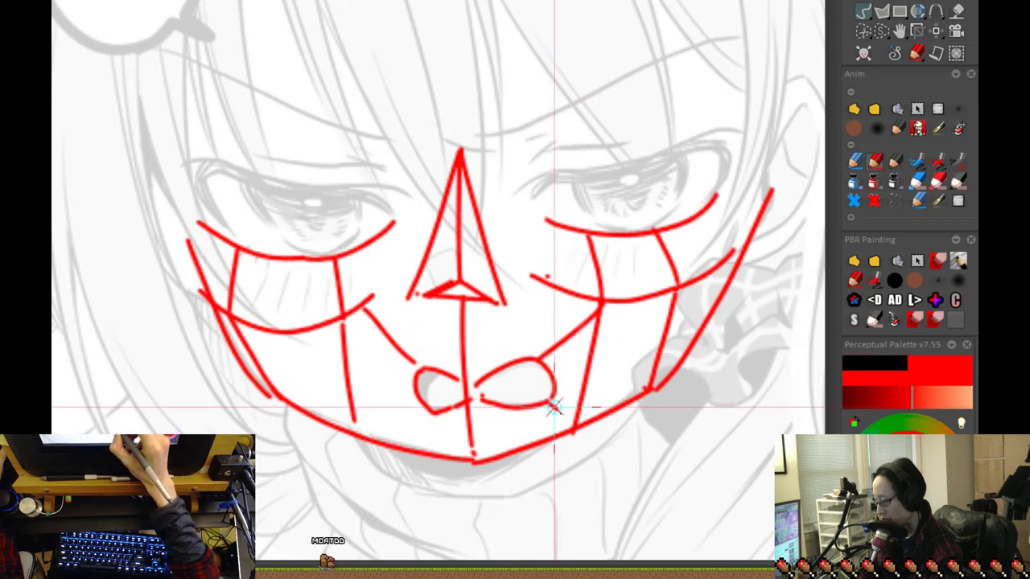
key("minus")
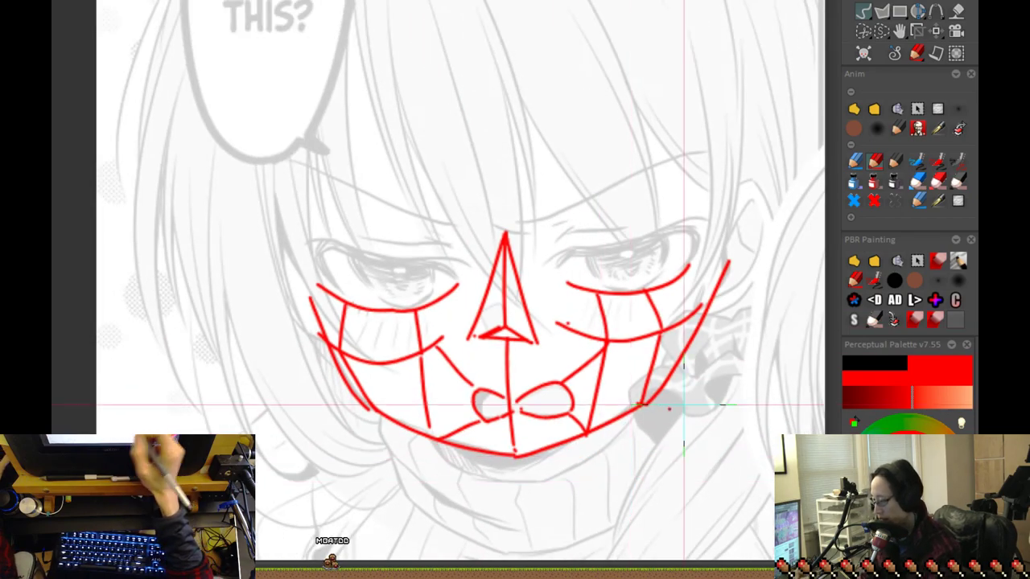
key("minus")
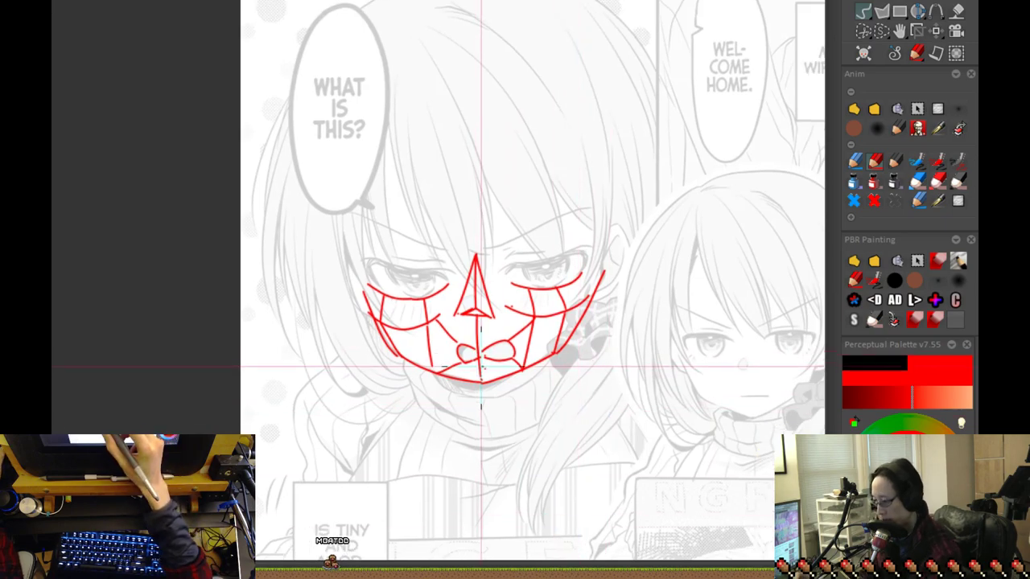
key("minus")
key("equal")
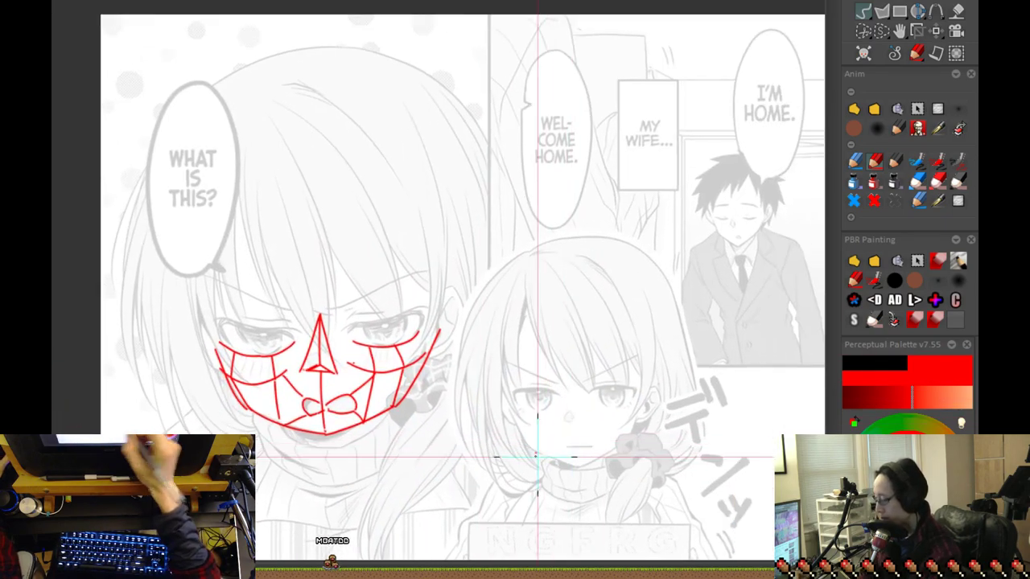
On a blank page, start a new head by sketching the cranium as one large red arc
key("Right")
key("equal")
key("equal")
left_click(601, 342)
left_click_drag(306, 288, 638, 221)
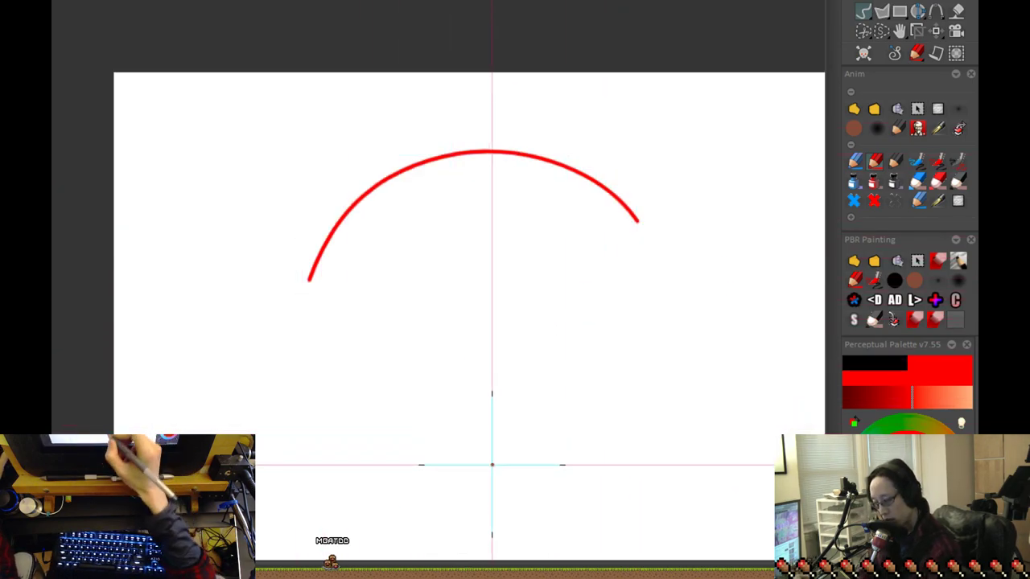
left_click_drag(534, 406, 520, 336)
key("ctrl+z")
left_click_drag(619, 329, 302, 153)
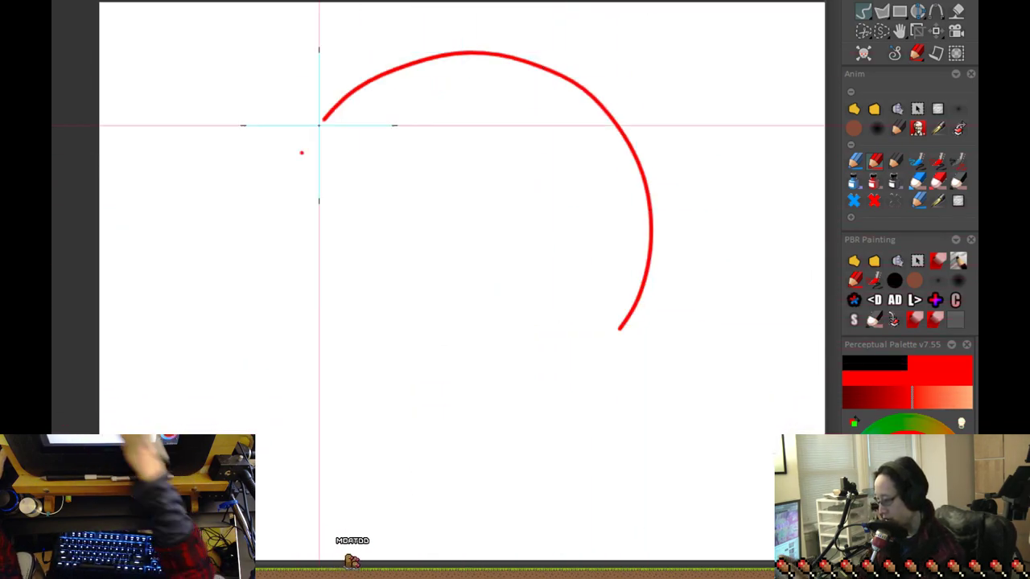
Sketch the far edge of the face in red: the forehead, the eye-socket notch and the cheek running to the chin
left_click_drag(248, 185, 257, 305)
left_click_drag(449, 366, 461, 312)
key("ctrl+z")
left_click_drag(283, 133, 286, 231)
left_click_drag(457, 350, 450, 315)
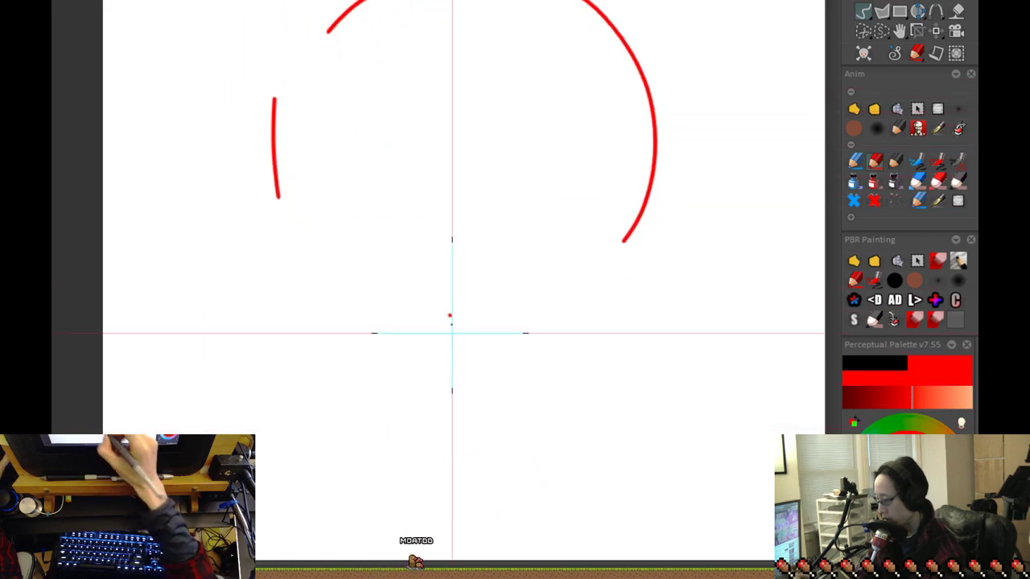
left_click_drag(266, 208, 254, 242)
left_click_drag(254, 282, 337, 380)
Draw the near jawline in red from the chin up toward the back of the cranium
left_click_drag(607, 289, 568, 322)
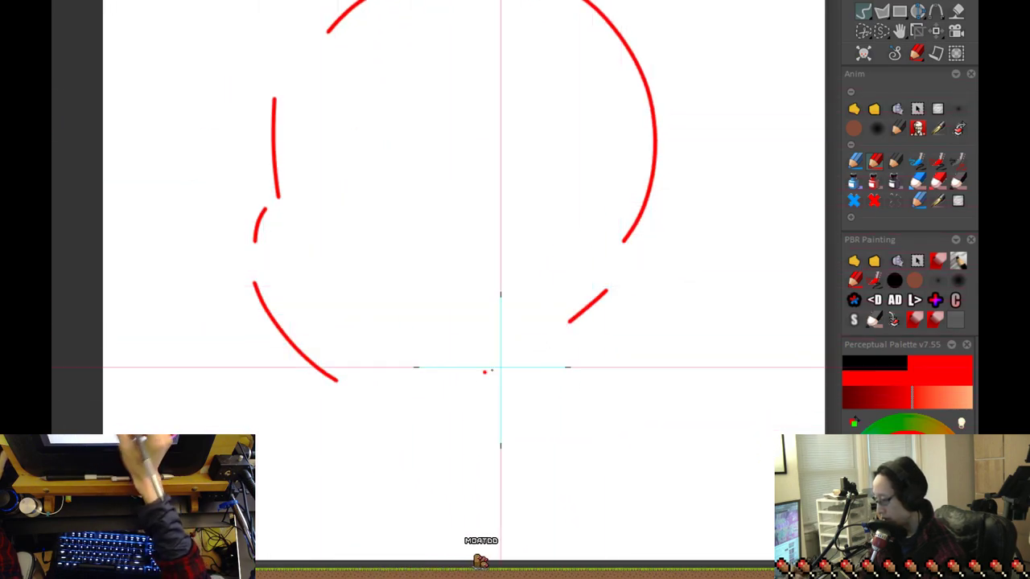
left_click_drag(379, 381, 542, 340)
key("ctrl+z")
left_click_drag(362, 396, 535, 364)
mouse_move(550, 374)
left_mouse_down()
mouse_move(565, 462)
mouse_move(550, 441)
mouse_move(374, 465)
left_mouse_up()
key("ctrl+z")
Draw the face's contoured centre line in red from the top of the forehead through the brow notch to the chin
mouse_move(413, 90)
left_mouse_down()
mouse_move(356, 269)
mouse_move(320, 315)
mouse_move(361, 456)
left_mouse_up()
left_click(342, 307)
left_click_drag(329, 411, 357, 467)
scroll(450, 433, "up", 1)
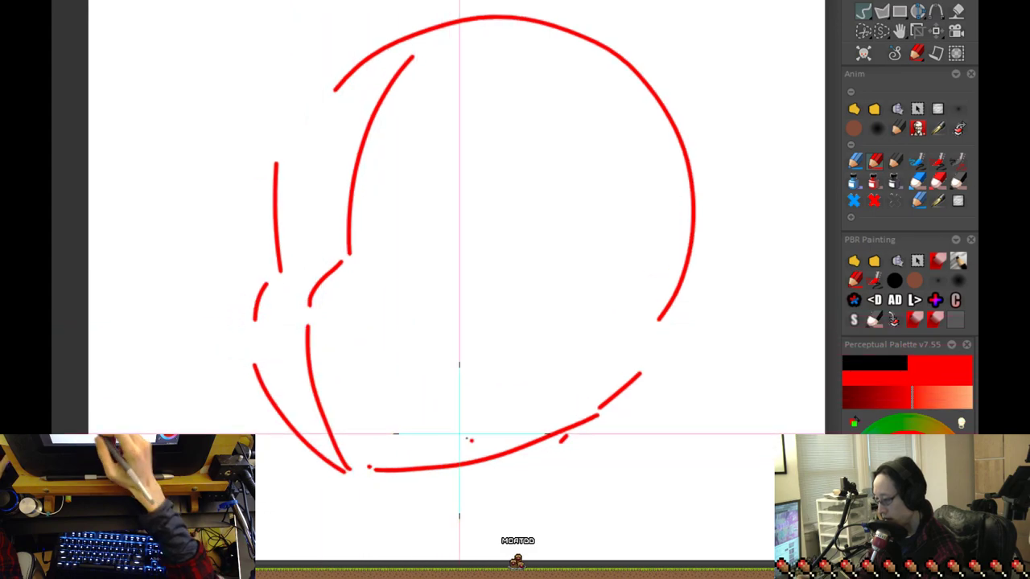
Add two curved red lines across the head at eye level, continuing them on the far side of the centre line
left_click_drag(552, 429, 654, 382)
left_click_drag(447, 269, 718, 294)
left_click_drag(479, 212, 683, 237)
left_click_drag(370, 226, 427, 211)
left_click_drag(402, 261, 364, 272)
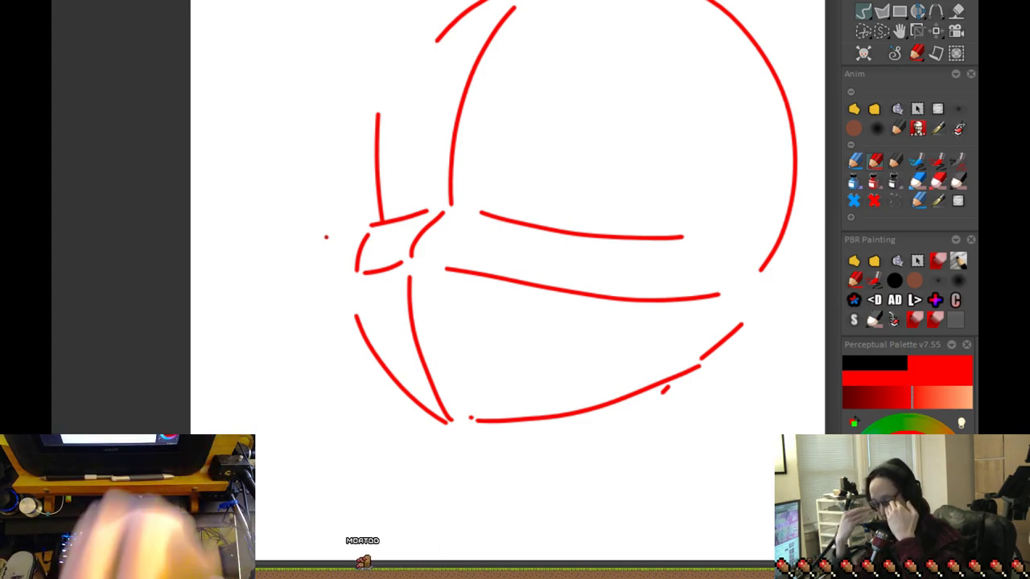
Try to sketch the mouth as two small lobes on either side of the centre line near the chin
left_click_drag(622, 432, 638, 413)
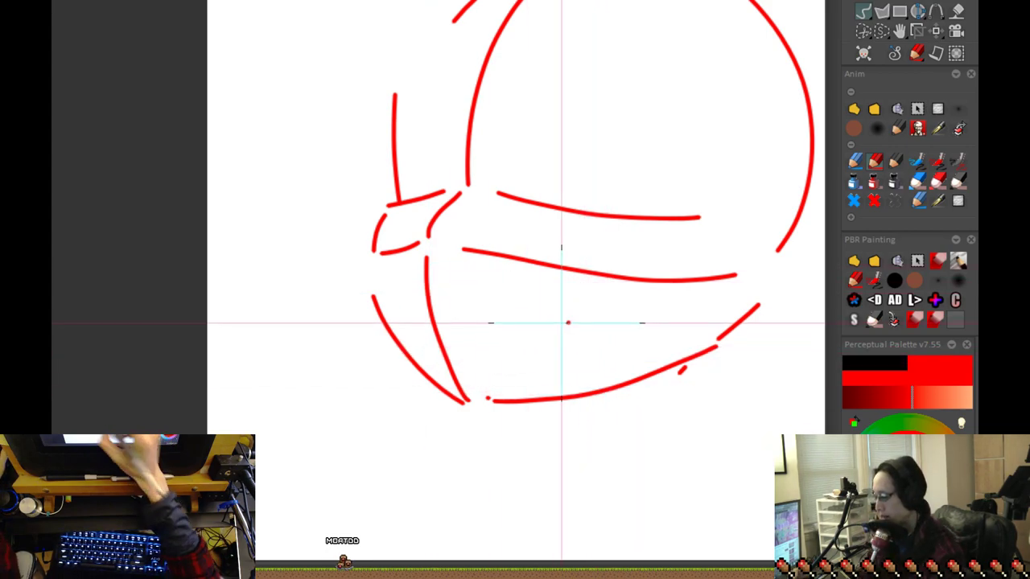
scroll(503, 359, "up", 2)
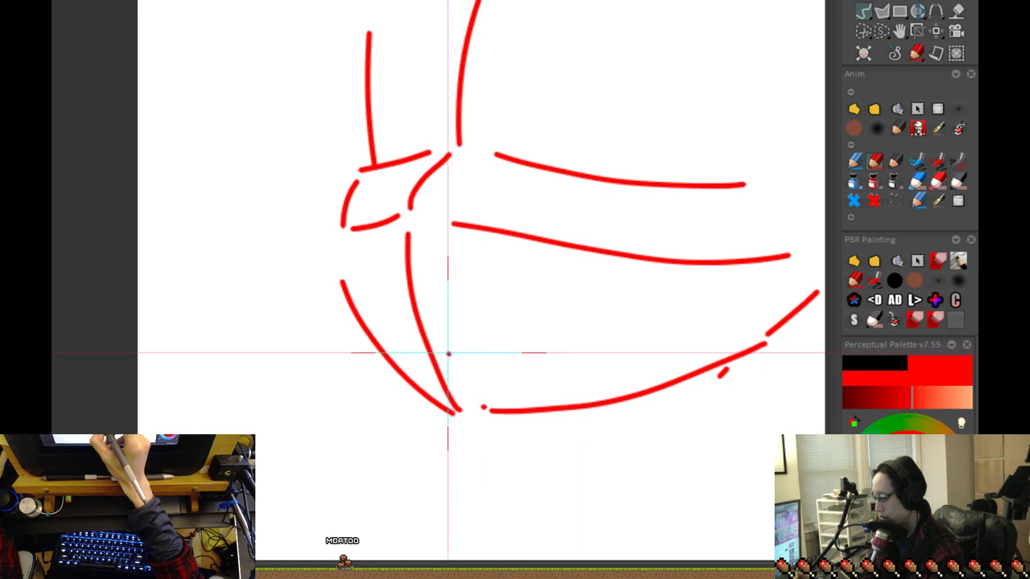
mouse_move(488, 369)
left_mouse_down()
mouse_move(521, 361)
mouse_move(541, 334)
mouse_move(522, 309)
mouse_move(466, 316)
mouse_move(483, 296)
left_mouse_up()
key("ctrl+z")
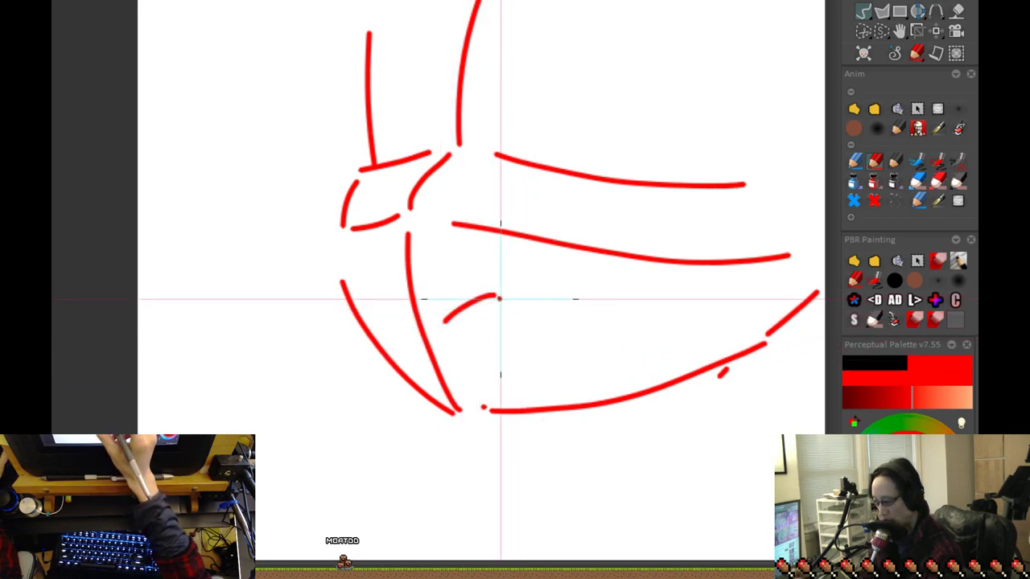
key("ctrl+z")
key("ctrl+z")
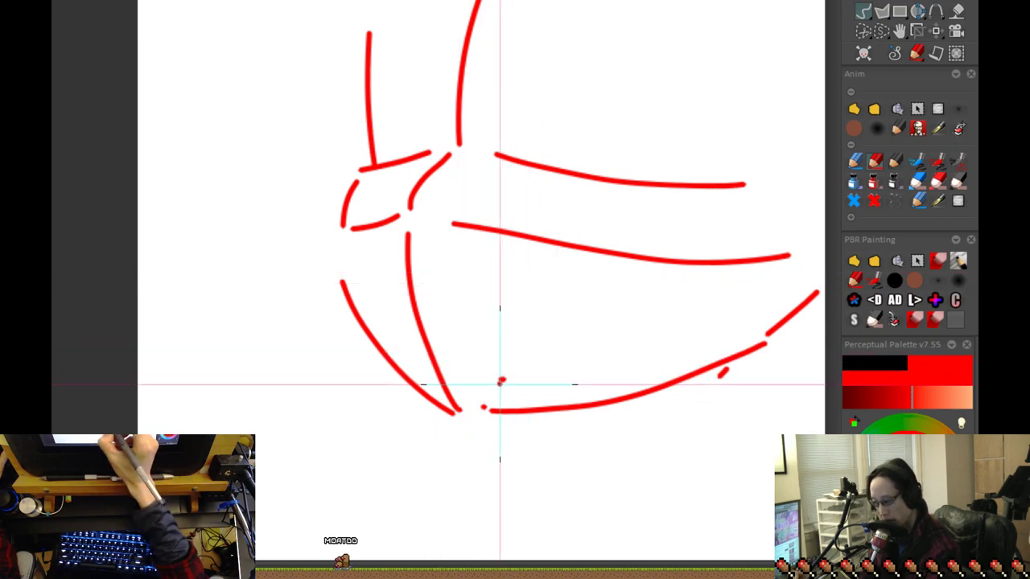
left_click_drag(464, 312, 421, 337)
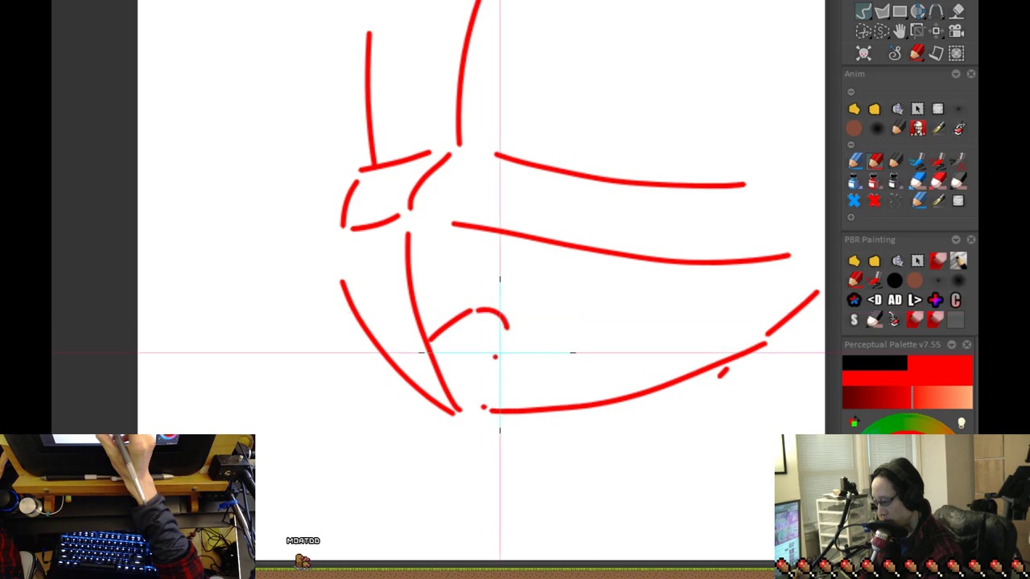
left_click_drag(443, 351, 504, 351)
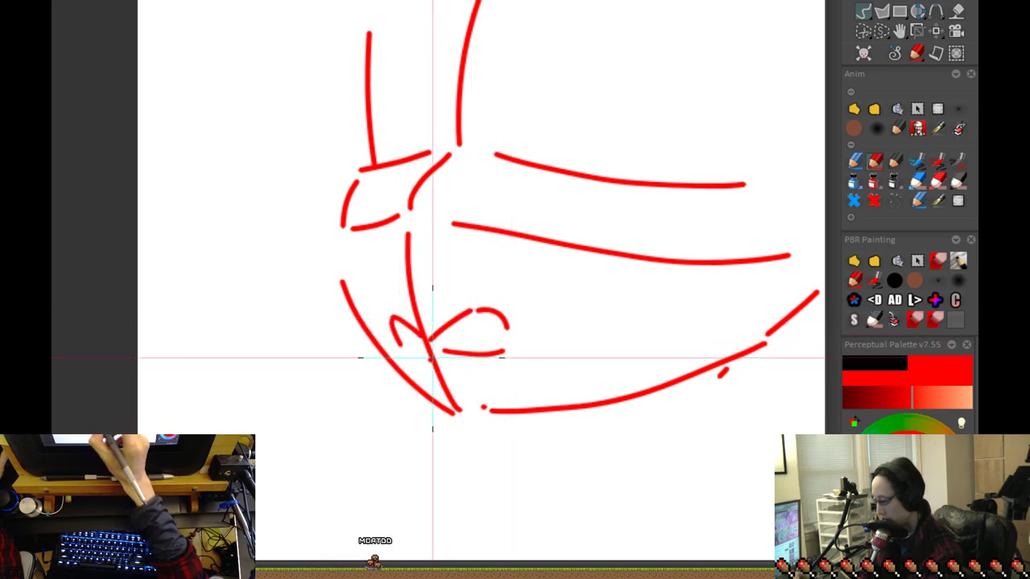
left_click_drag(417, 360, 429, 352)
Try hatching the far side of the lower face with long red strokes beside the centre line
scroll(533, 356, "down", 2)
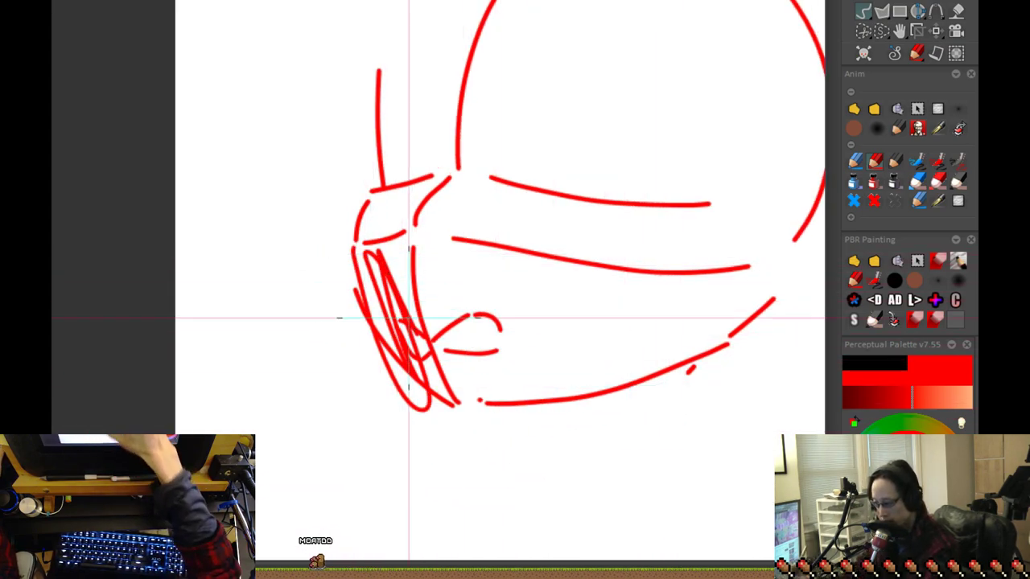
left_click_drag(401, 245, 423, 316)
left_click_drag(388, 237, 429, 372)
left_click_drag(370, 254, 420, 376)
left_click_drag(348, 244, 394, 354)
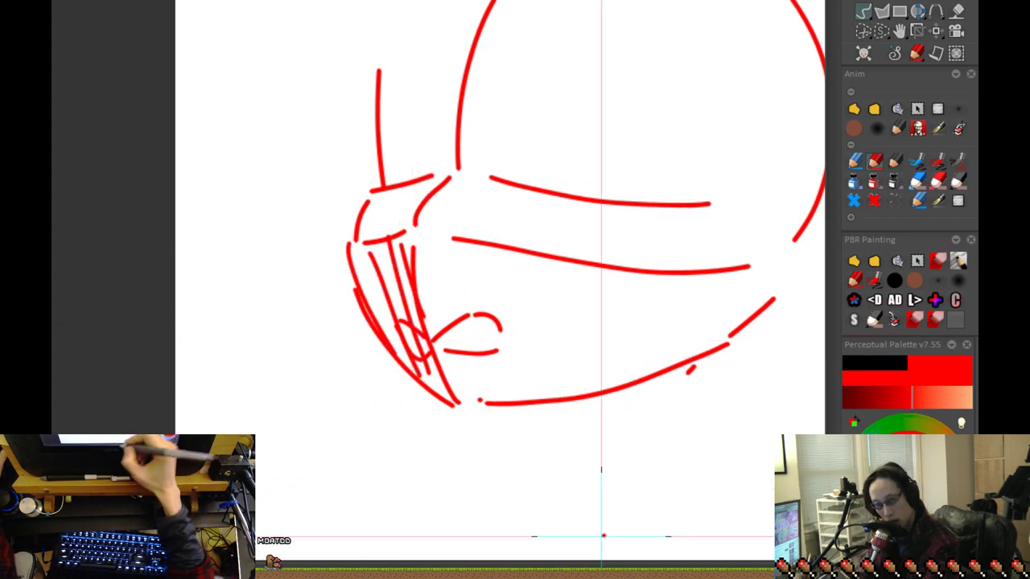
key("ctrl+z")
key("ctrl+z")
key("ctrl+z")
key("ctrl+z")
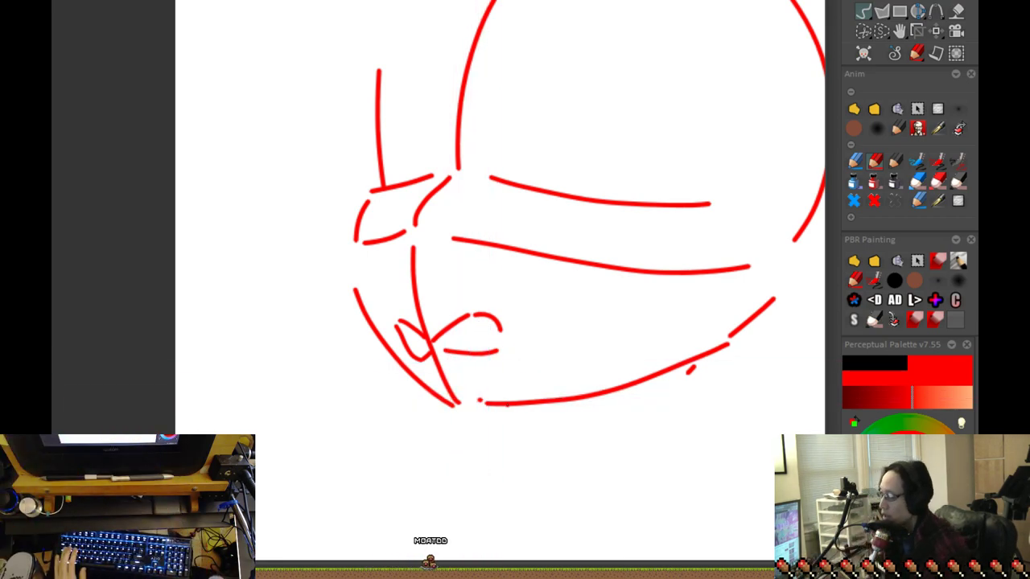
Switch to OBS to check the stream preview and return to the drawing
key("alt+Tab")
right_click(464, 222)
left_click(504, 230)
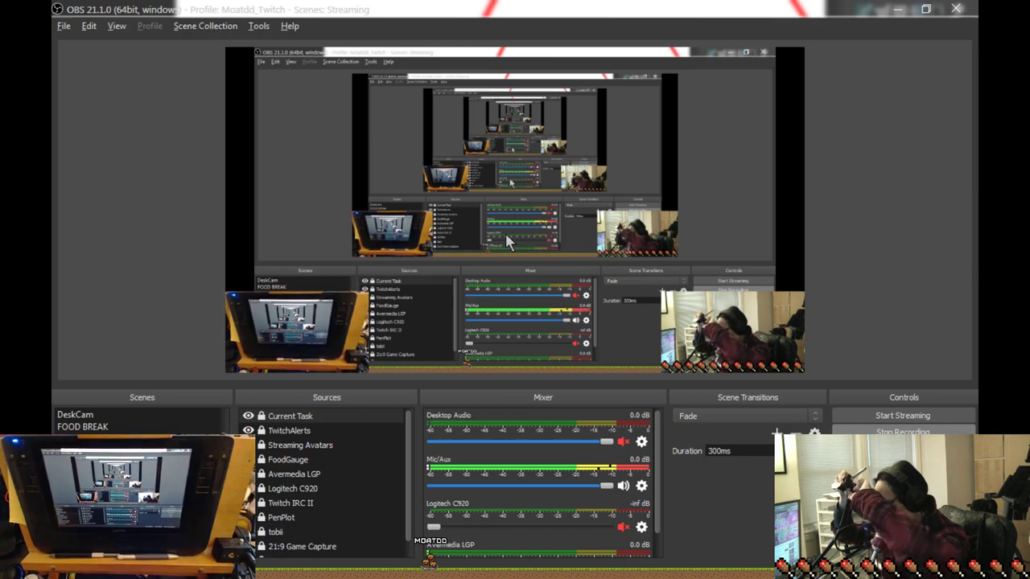
key("alt+Tab")
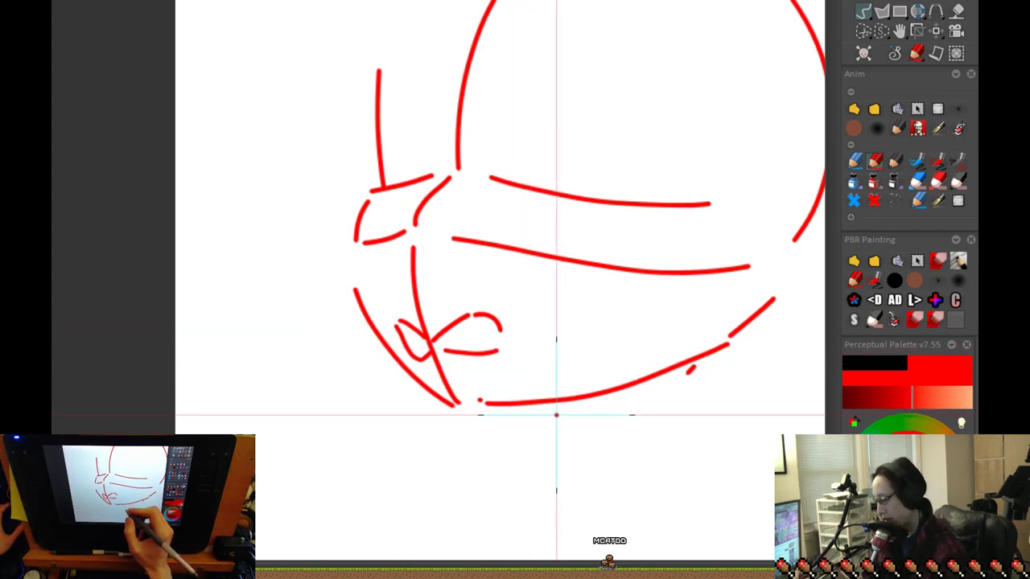
Remove the mouth and draw a red line along the near side of the centre line with three outward rungs
key("ctrl+z")
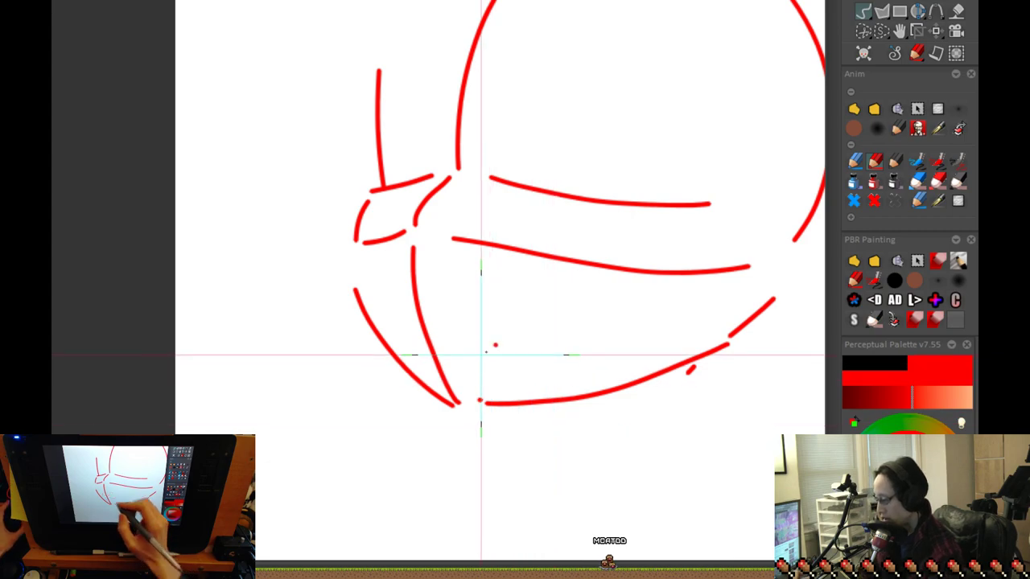
scroll(466, 244, "up", 2)
left_click_drag(424, 296, 463, 422)
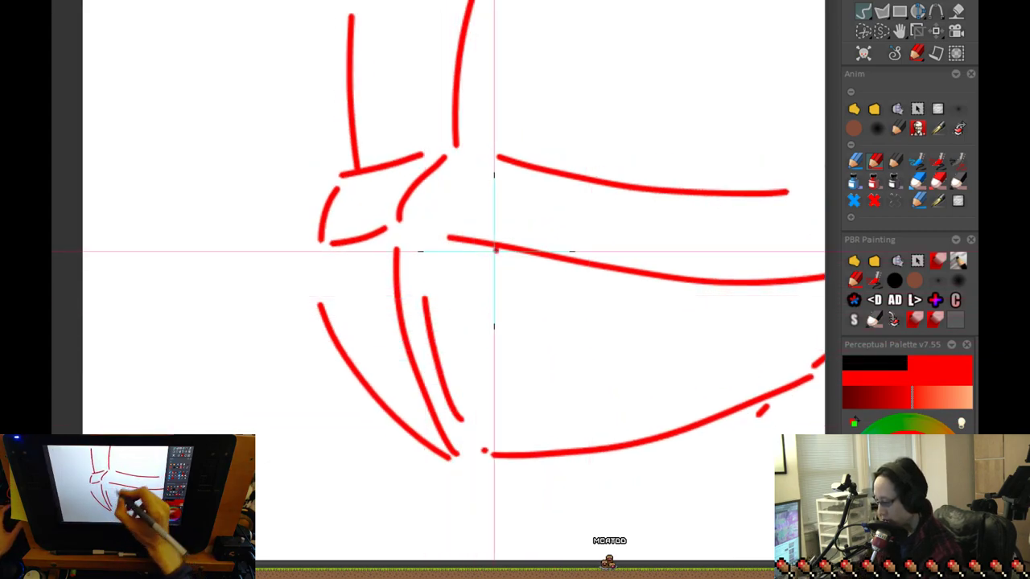
left_click_drag(422, 293, 526, 285)
left_click_drag(439, 364, 519, 351)
left_click_drag(459, 419, 555, 412)
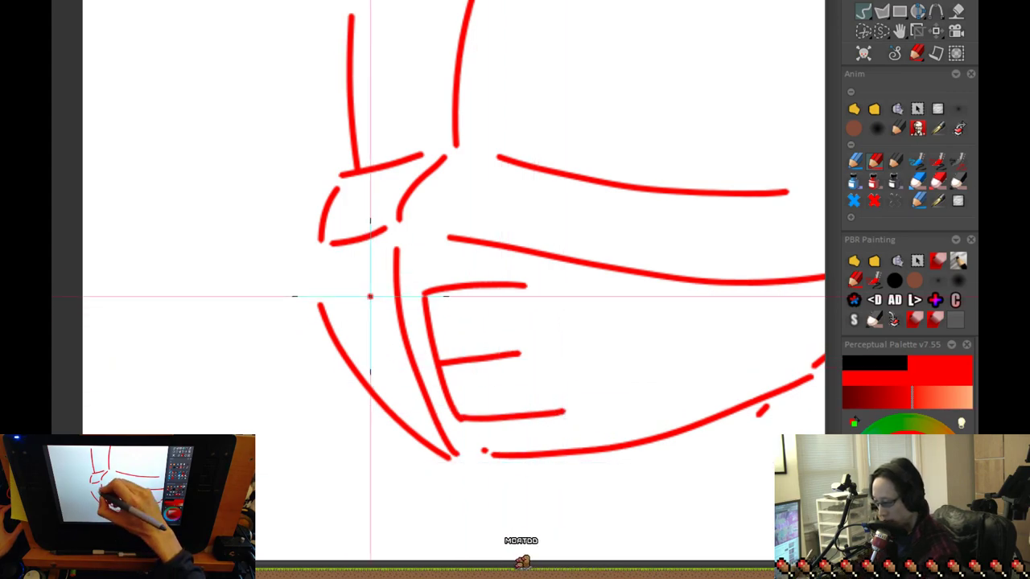
Draw a matching slanted red line with three short rungs on the far side of the centre line
left_click_drag(368, 290, 397, 378)
key("ctrl+z")
left_click_drag(367, 296, 413, 411)
key("ctrl+z")
left_click_drag(376, 300, 413, 411)
left_click_drag(371, 299, 339, 300)
left_click_drag(390, 365, 371, 361)
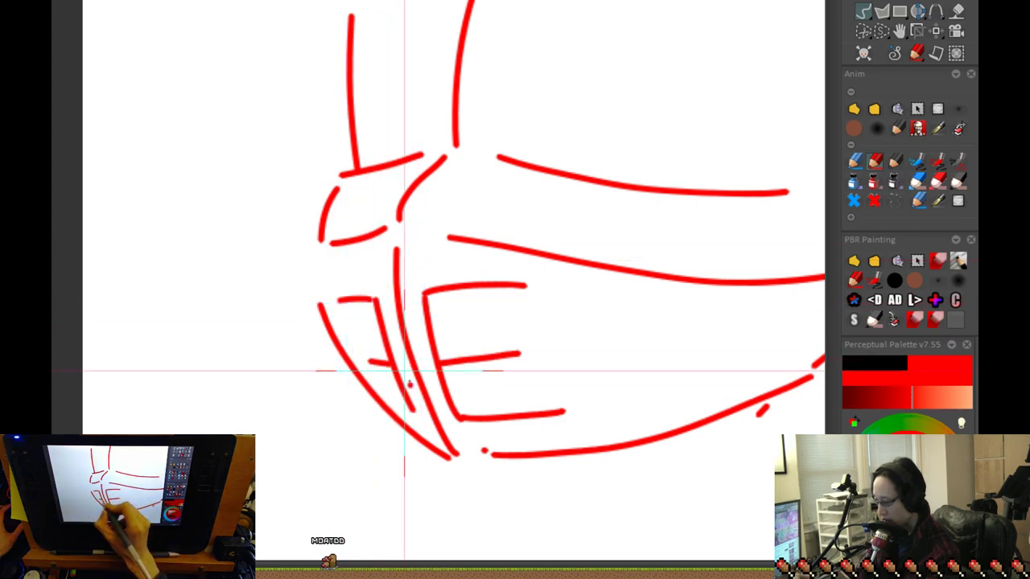
left_click_drag(410, 411, 390, 405)
left_click(493, 430)
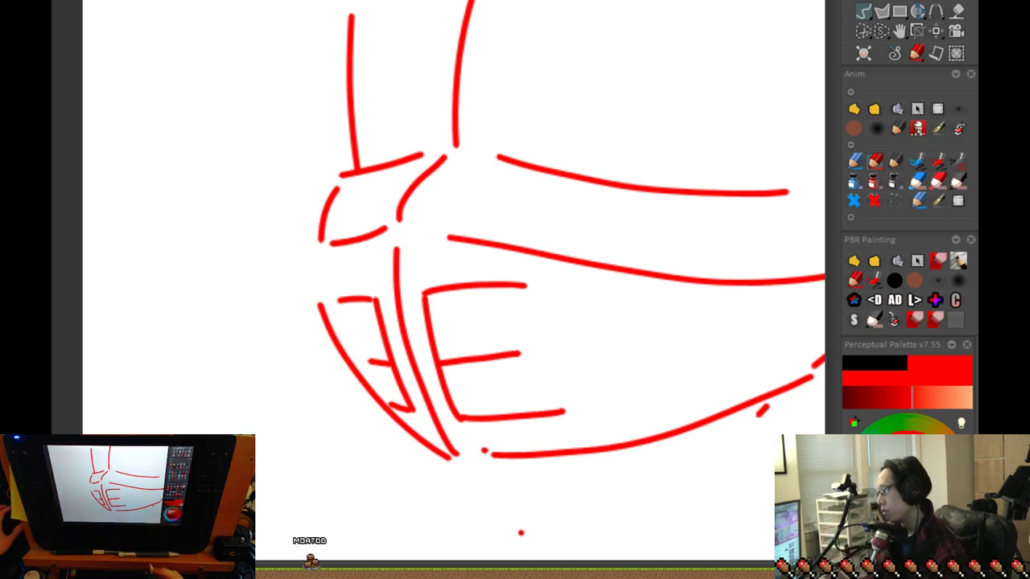
Draw three red letter Rs in a row across the near side of the lower face
left_click_drag(641, 348, 568, 313)
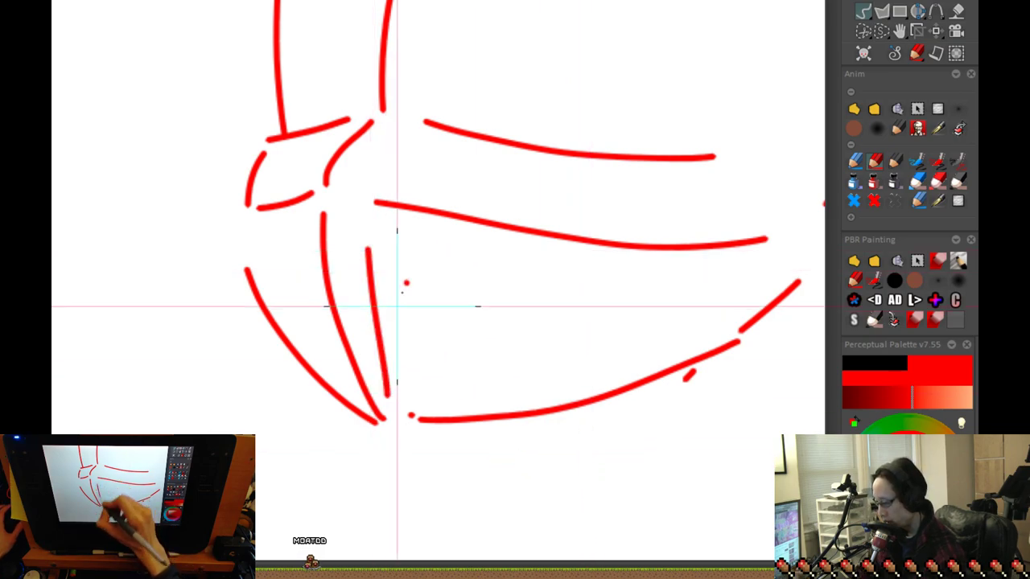
mouse_move(361, 247)
left_mouse_down()
mouse_move(403, 388)
mouse_move(414, 294)
mouse_move(471, 379)
left_mouse_up()
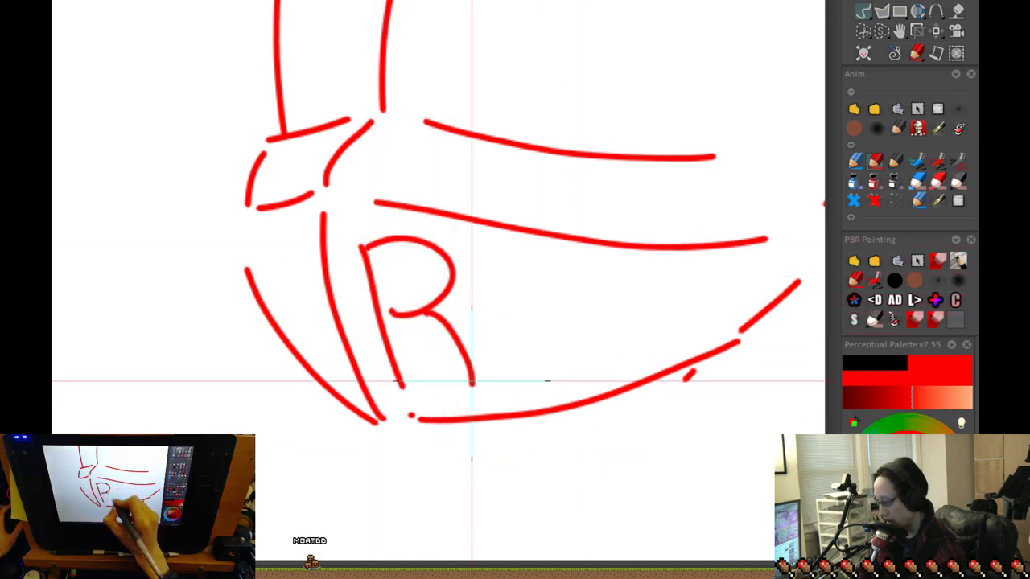
mouse_move(529, 262)
left_mouse_down()
mouse_move(518, 371)
mouse_move(532, 319)
mouse_move(591, 378)
left_mouse_up()
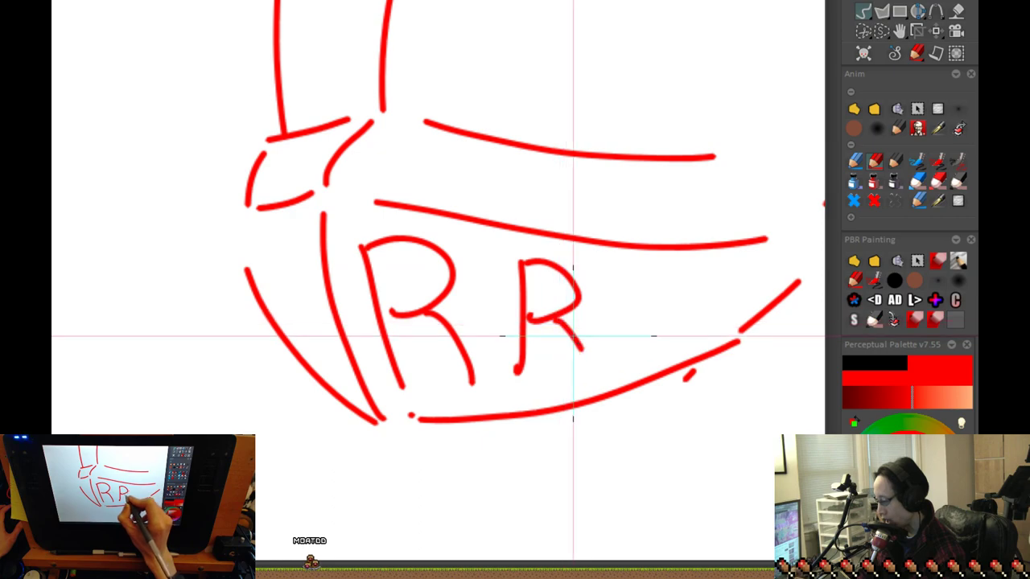
mouse_move(636, 268)
left_mouse_down()
mouse_move(635, 358)
mouse_move(678, 295)
mouse_move(668, 324)
mouse_move(678, 349)
left_mouse_up()
Draw narrow, foreshortened red letter Rs side by side on the far side of the lower face
left_click_drag(539, 432, 568, 455)
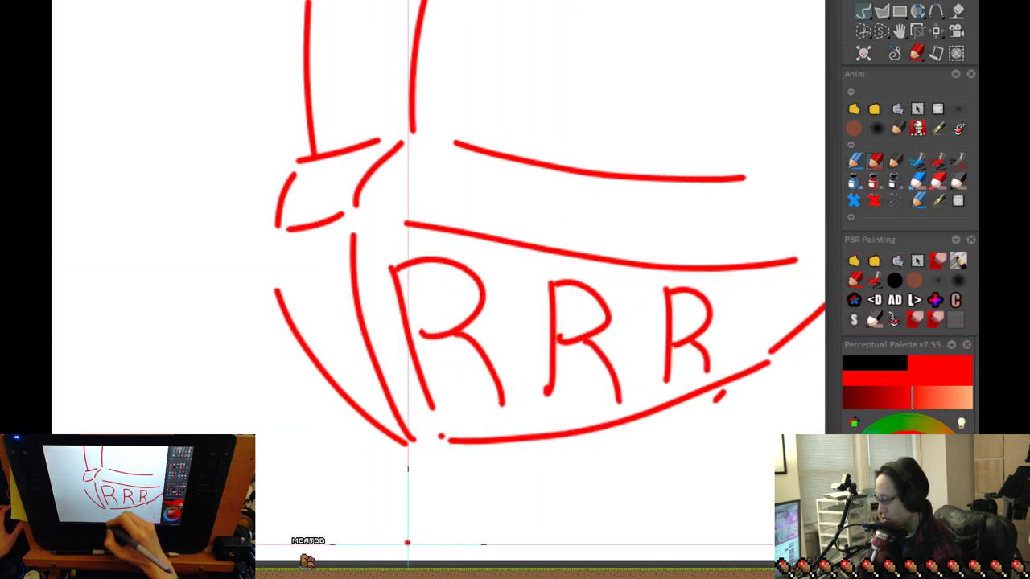
left_click_drag(340, 263, 371, 399)
key("ctrl+z")
left_click_drag(343, 263, 373, 401)
left_click_drag(338, 267, 338, 302)
key("ctrl+z")
mouse_move(343, 263)
left_mouse_down()
mouse_move(326, 297)
mouse_move(339, 325)
left_mouse_up()
left_click_drag(342, 326, 344, 339)
left_click_drag(306, 276, 324, 362)
left_click_drag(311, 260, 331, 375)
key("ctrl+z")
left_click_drag(307, 308, 312, 350)
left_click_drag(287, 266, 297, 331)
Clear the red face tracing from the comic page and try outlining the smaller girl's nose in red
mouse_move(499, 362)
left_mouse_down()
mouse_move(512, 376)
mouse_move(501, 467)
left_mouse_up()
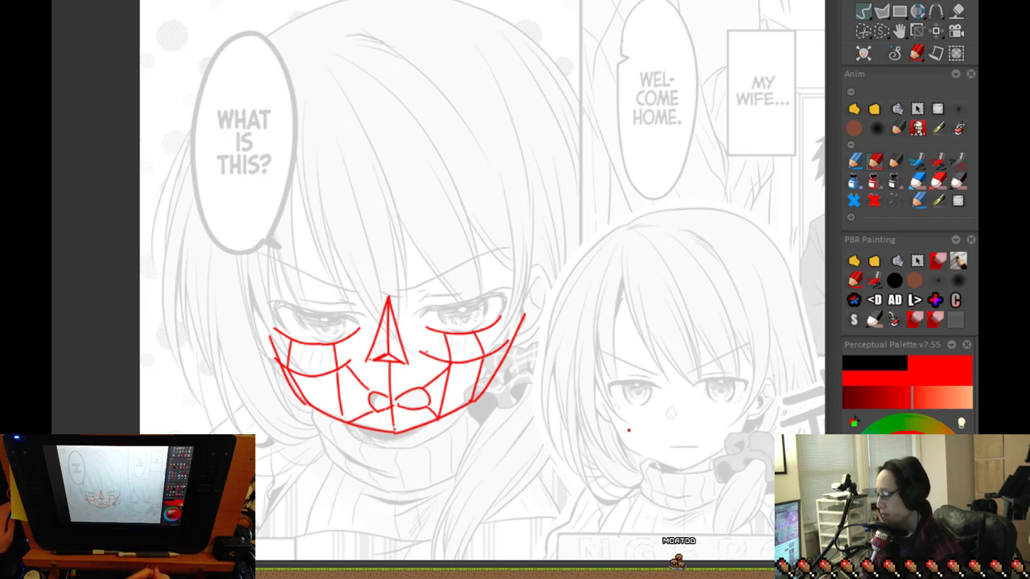
key("Delete")
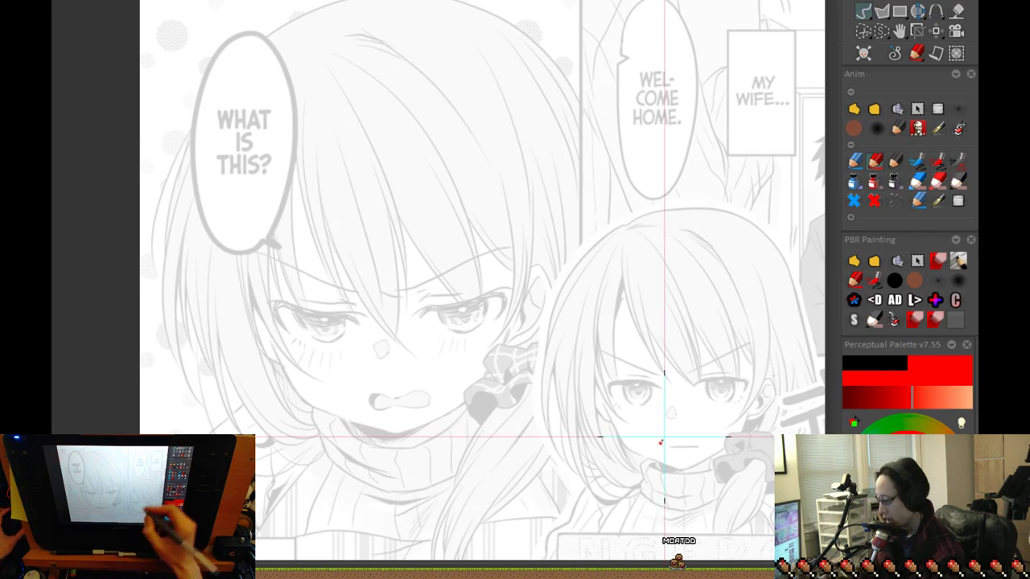
scroll(669, 420, "up", 3)
mouse_move(453, 268)
left_mouse_down()
mouse_move(459, 287)
mouse_move(450, 271)
left_mouse_up()
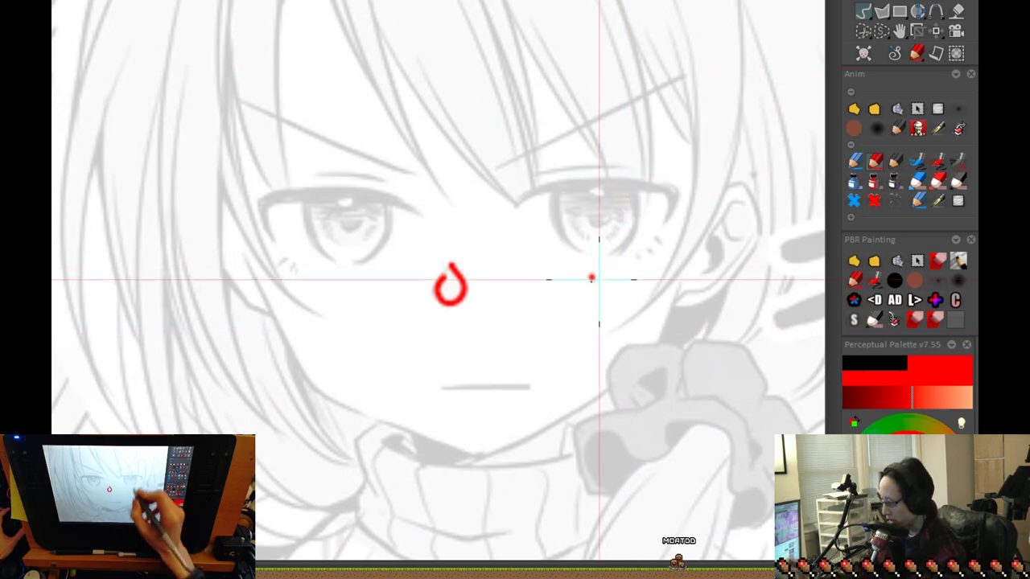
key("ctrl+z")
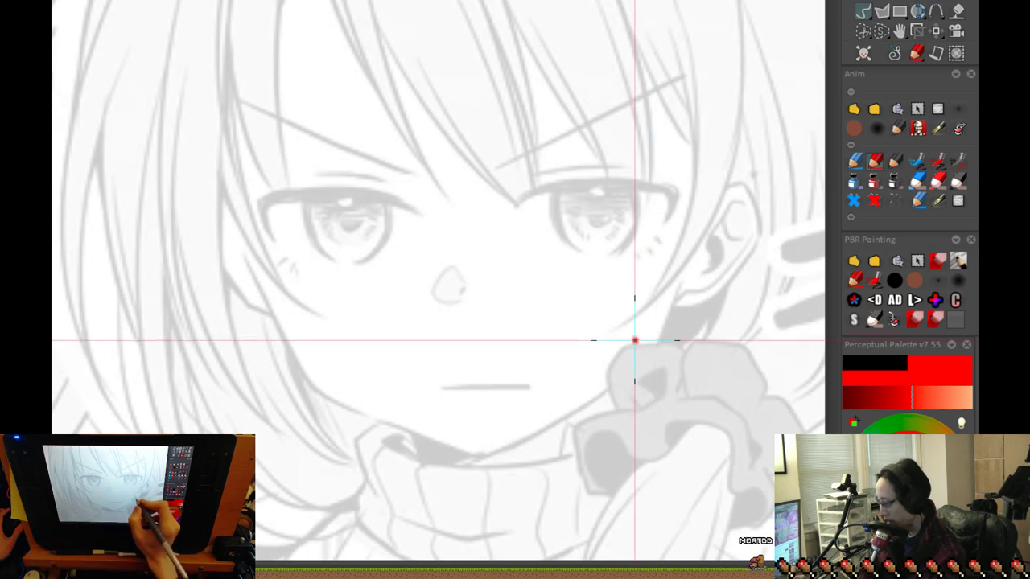
Trace four long curved red hair strands down the larger girl's head, from the speech bubble side across the fringe
scroll(634, 337, "down", 5)
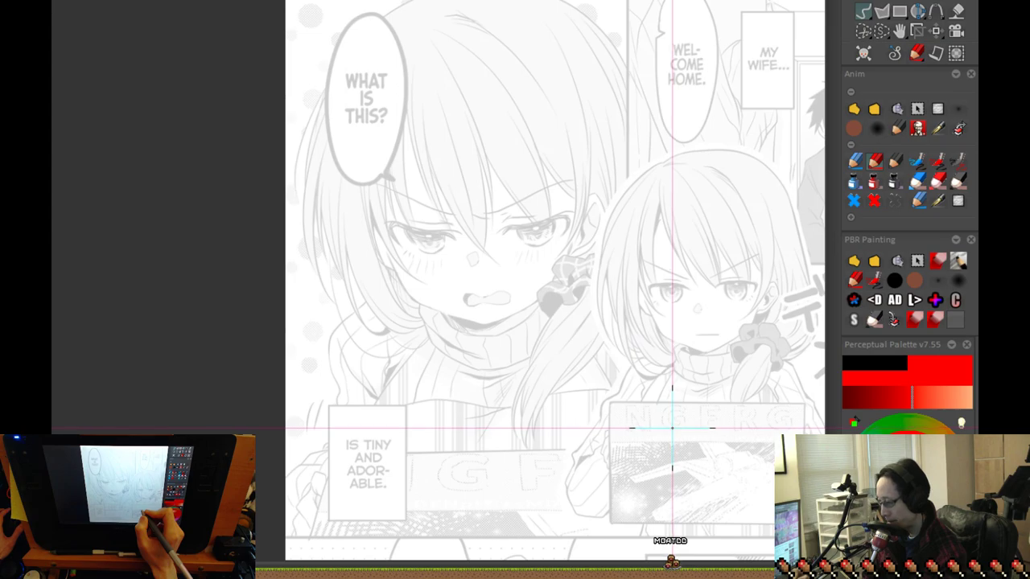
scroll(524, 267, "up", 3)
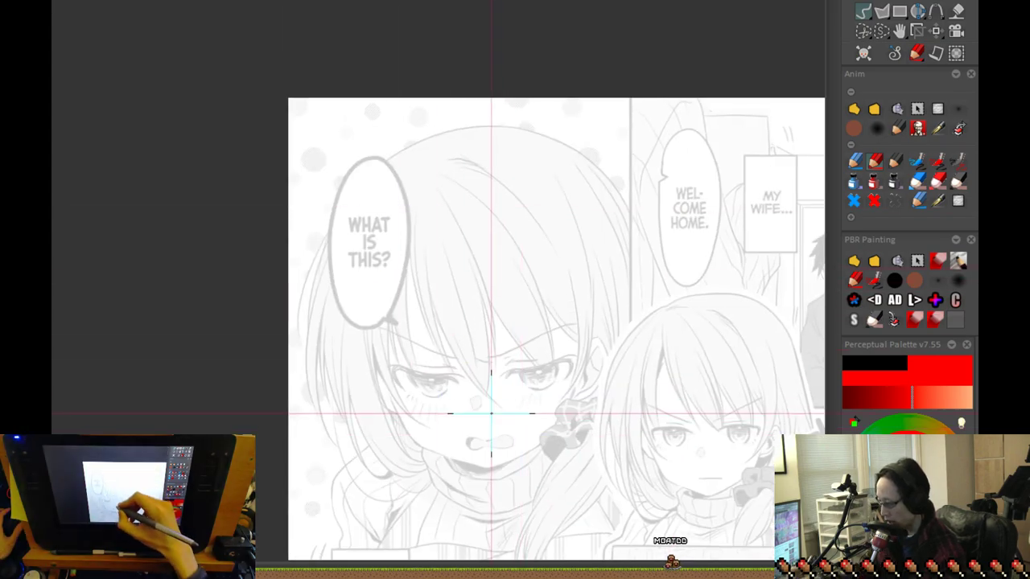
scroll(558, 377, "up", 4)
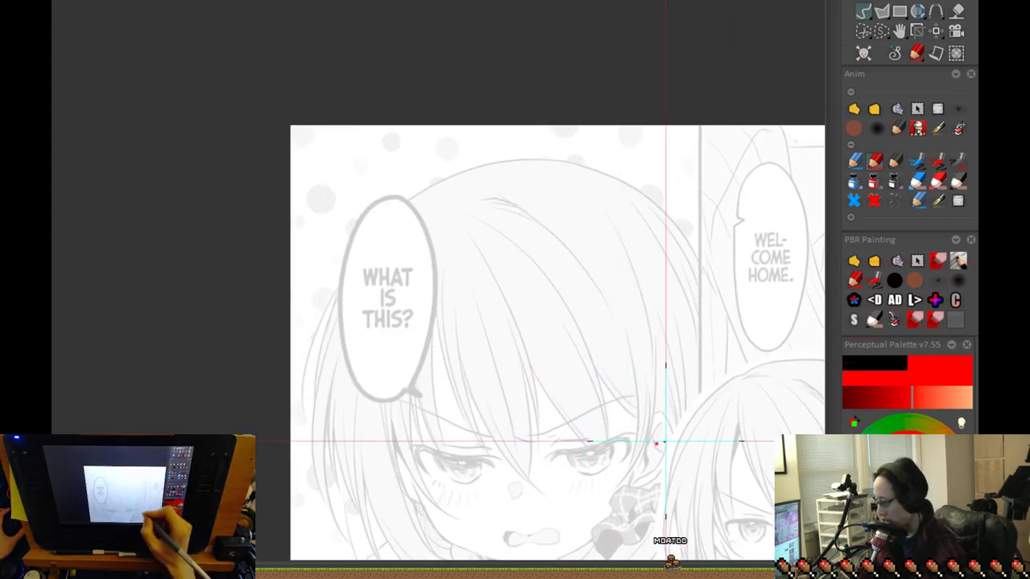
mouse_move(438, 140)
left_mouse_down()
mouse_move(487, 222)
mouse_move(531, 362)
mouse_move(534, 418)
left_mouse_up()
mouse_move(384, 196)
left_mouse_down()
mouse_move(395, 290)
mouse_move(455, 431)
left_mouse_up()
left_click_drag(530, 343, 577, 277)
mouse_move(376, 166)
left_mouse_down()
mouse_move(365, 270)
mouse_move(421, 444)
left_mouse_up()
left_click_drag(563, 293, 434, 430)
mouse_move(372, 191)
left_mouse_down()
mouse_move(421, 223)
mouse_move(555, 505)
left_mouse_up()
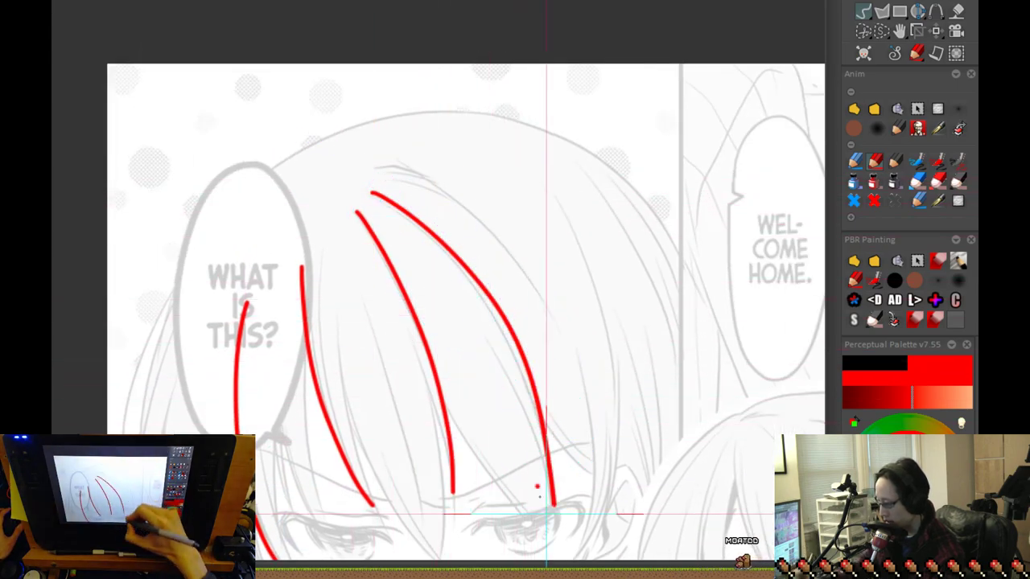
Add three more curved red hair strands on the larger girl's head, spreading towards her ear
mouse_move(393, 151)
left_mouse_down()
mouse_move(592, 435)
mouse_move(596, 474)
mouse_move(543, 384)
left_mouse_up()
scroll(599, 434, "down", 2)
key("ctrl+z")
mouse_move(422, 178)
left_mouse_down()
mouse_move(505, 243)
mouse_move(555, 341)
mouse_move(562, 413)
left_mouse_up()
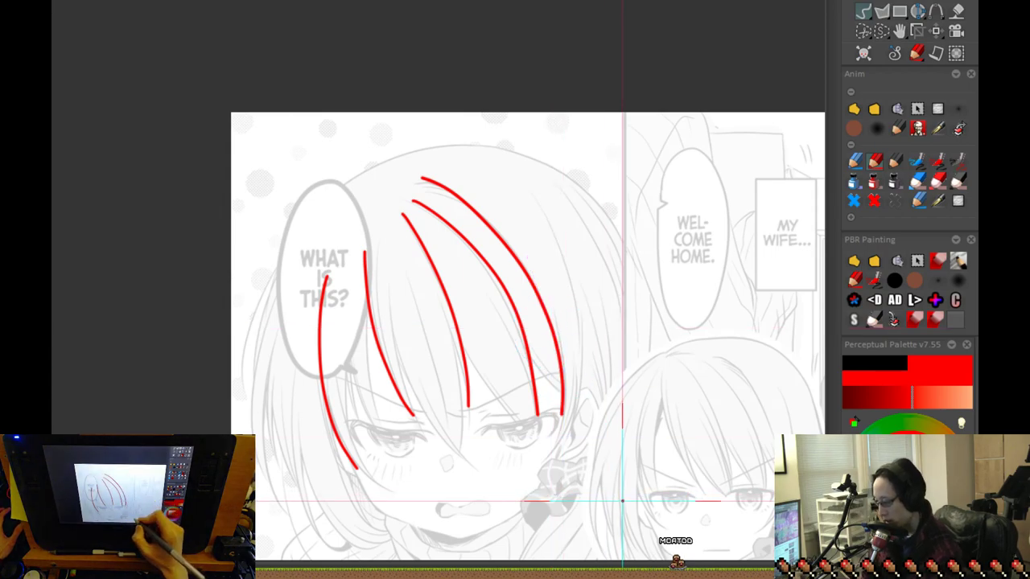
mouse_move(531, 194)
left_mouse_down()
mouse_move(556, 233)
mouse_move(581, 345)
mouse_move(570, 413)
left_mouse_up()
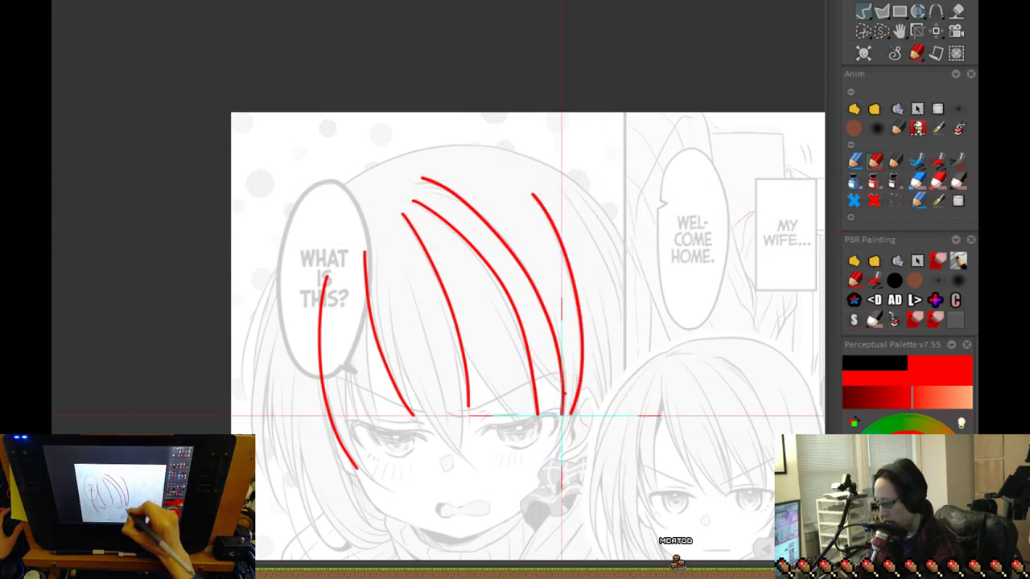
mouse_move(557, 192)
left_mouse_down()
mouse_move(627, 296)
mouse_move(620, 397)
left_mouse_up()
scroll(622, 451, "down", 2)
left_click_drag(623, 465, 579, 410)
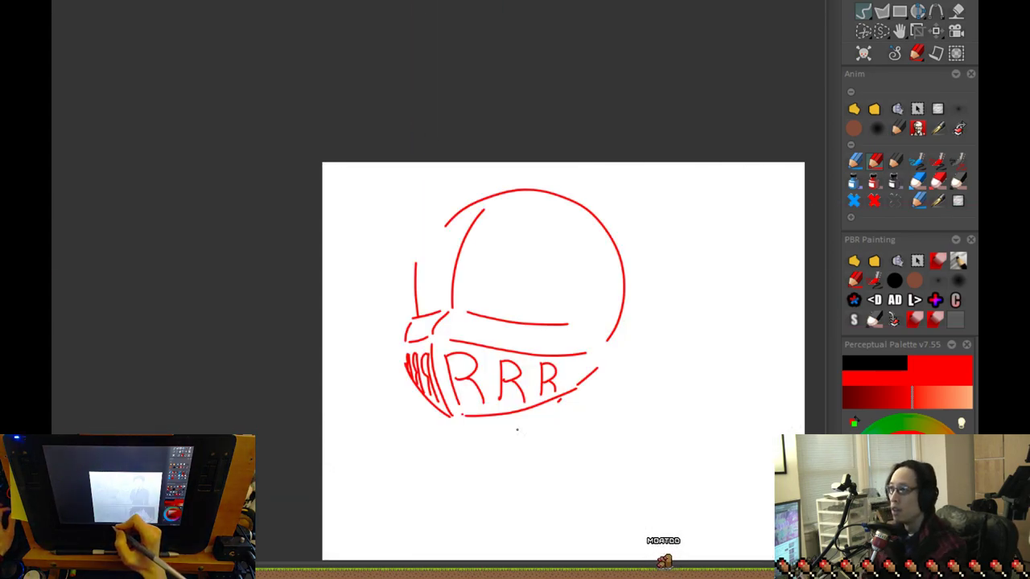
Draw a large, rough double-stroke red circle as a sphere outline on a blank canvas
left_click_drag(621, 360, 368, 230)
scroll(394, 402, "up", 1)
left_click_drag(439, 413, 713, 179)
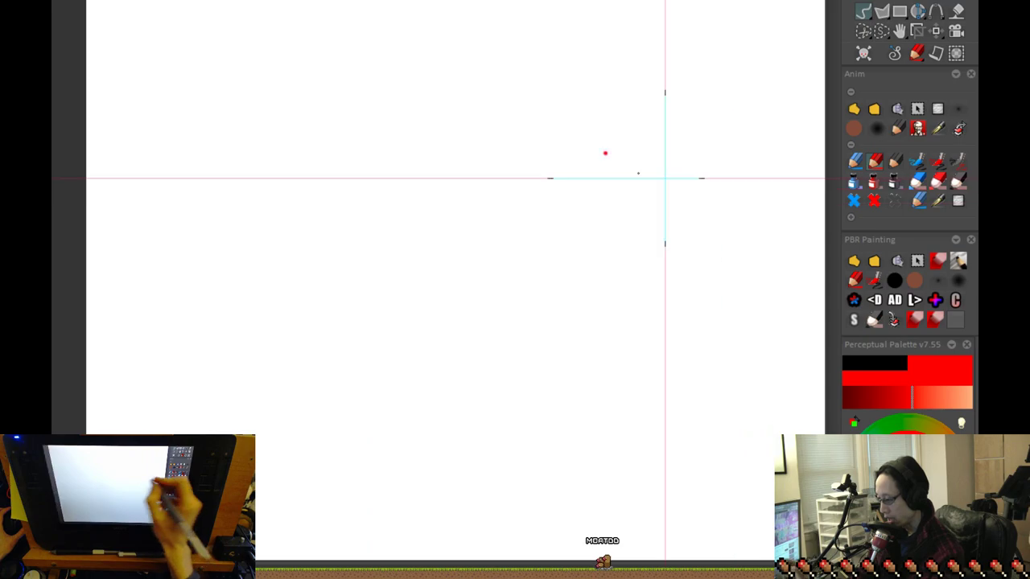
left_click_drag(650, 193, 661, 295)
mouse_move(662, 230)
left_mouse_down()
mouse_move(650, 211)
mouse_move(662, 276)
mouse_move(340, 211)
left_mouse_up()
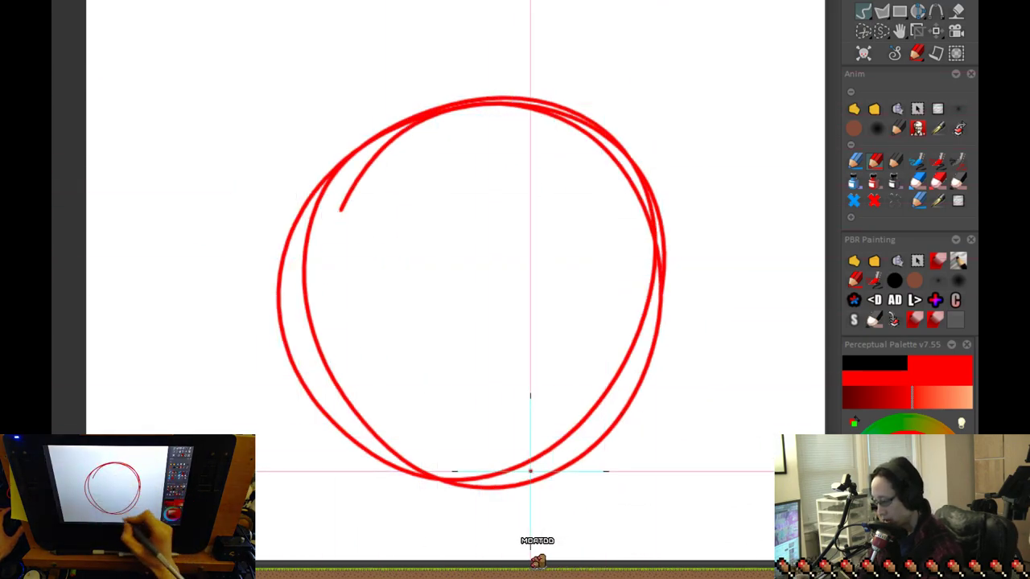
Mark two opposite points inside the circle with small red crosses, one upper left and one lower right
left_click_drag(419, 163, 406, 191)
left_click_drag(395, 180, 430, 173)
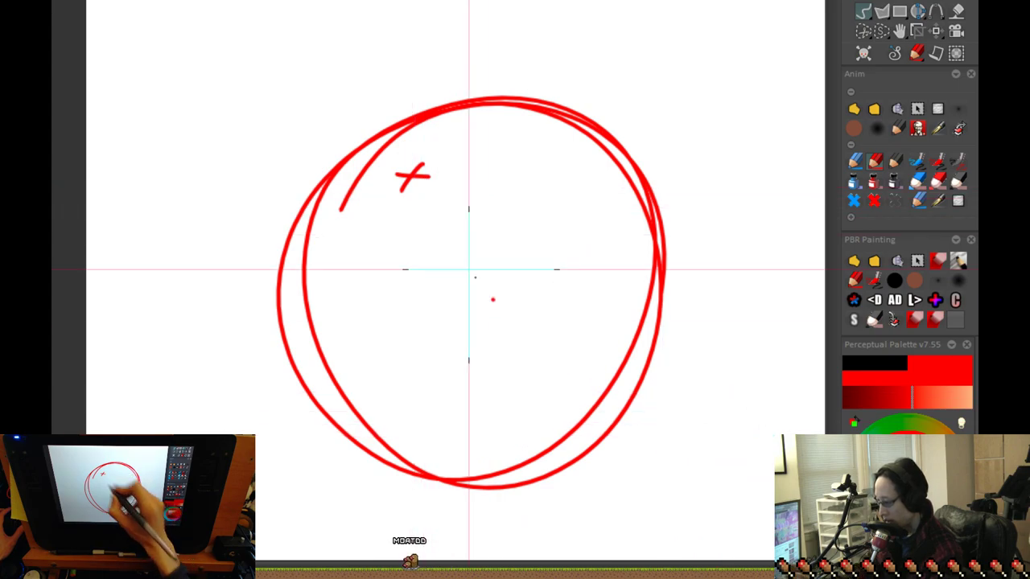
left_click(534, 375)
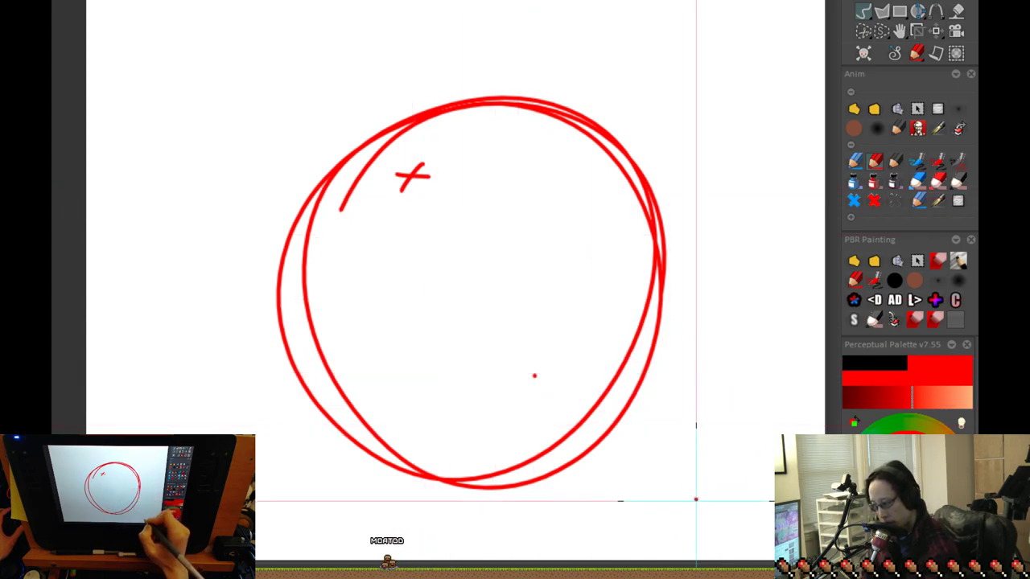
left_click_drag(541, 361, 537, 373)
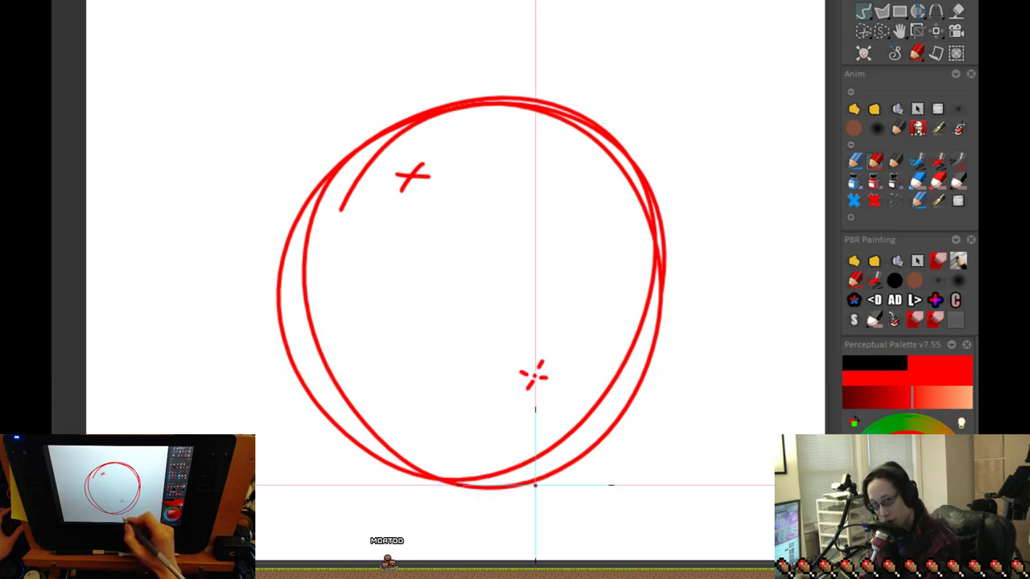
Switch to the black pencil and draw a wide tilted ellipse passing through both red crosses
left_click(895, 161)
mouse_move(555, 361)
left_mouse_down()
mouse_move(618, 297)
mouse_move(628, 241)
mouse_move(362, 183)
left_mouse_up()
key("ctrl+z")
mouse_move(598, 135)
left_mouse_down()
mouse_move(386, 197)
mouse_move(322, 407)
mouse_move(377, 423)
left_mouse_up()
mouse_move(345, 403)
left_mouse_down()
mouse_move(376, 412)
mouse_move(590, 328)
left_mouse_up()
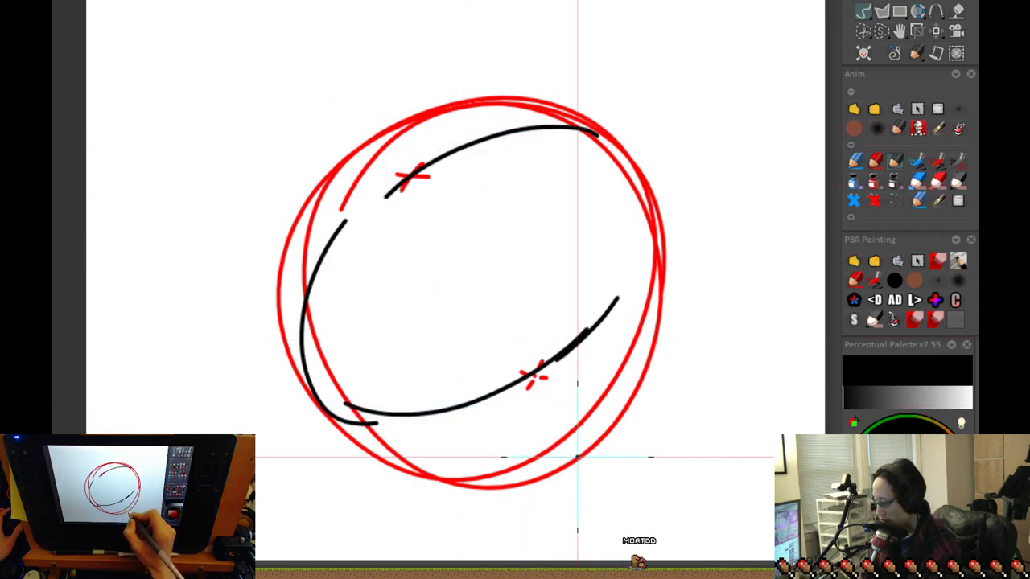
Draw a narrow vertical black ellipse through both crosses and a straight diagonal line connecting them
left_click_drag(411, 177, 422, 387)
key("ctrl+z")
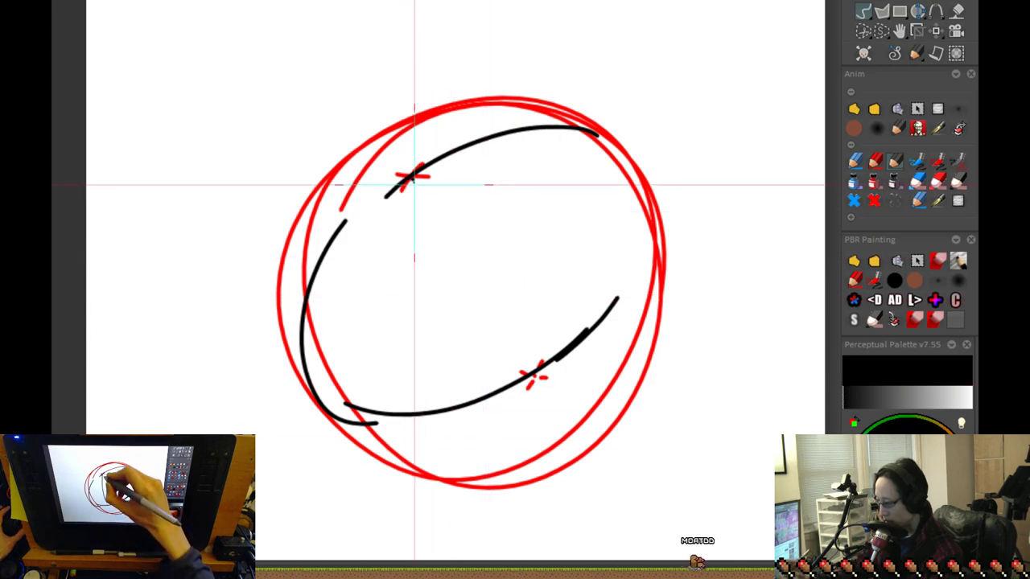
mouse_move(427, 116)
left_mouse_down()
mouse_move(391, 253)
mouse_move(465, 483)
mouse_move(529, 375)
mouse_move(481, 103)
mouse_move(408, 209)
left_mouse_up()
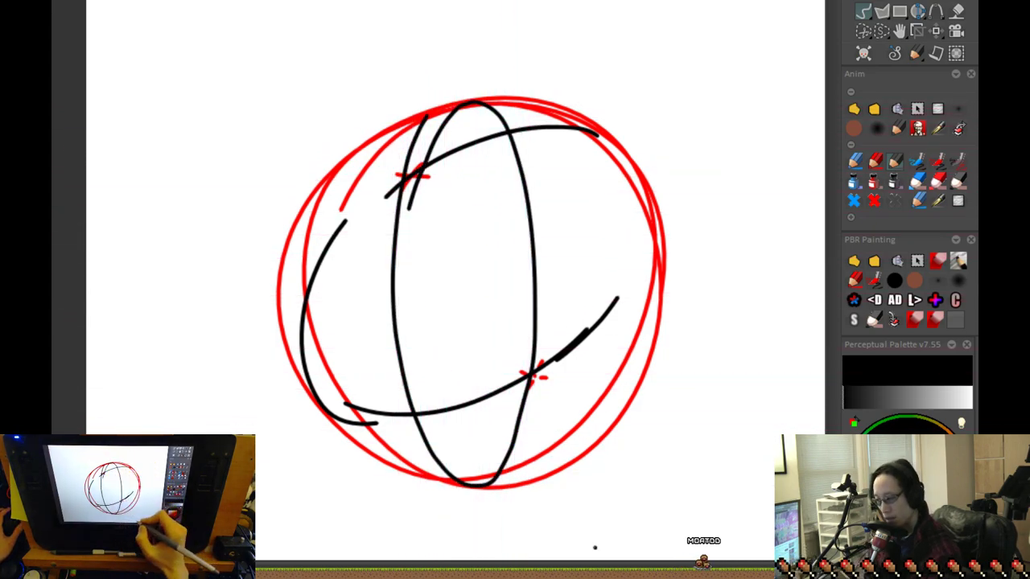
left_click_drag(385, 142, 569, 448)
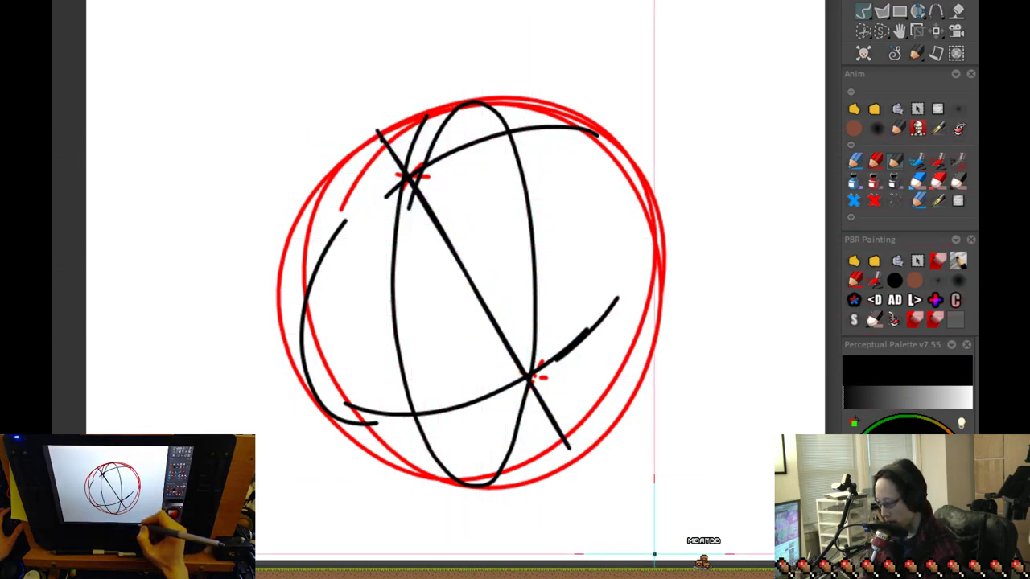
Draw a dashed black vertical axis through the sphere's centre, extending past both ends of the circle
left_click_drag(473, 65, 472, 91)
left_click_drag(471, 135, 471, 165)
left_click_drag(470, 191, 470, 233)
left_click_drag(469, 273, 469, 304)
left_click_drag(468, 353, 465, 418)
left_click(470, 512)
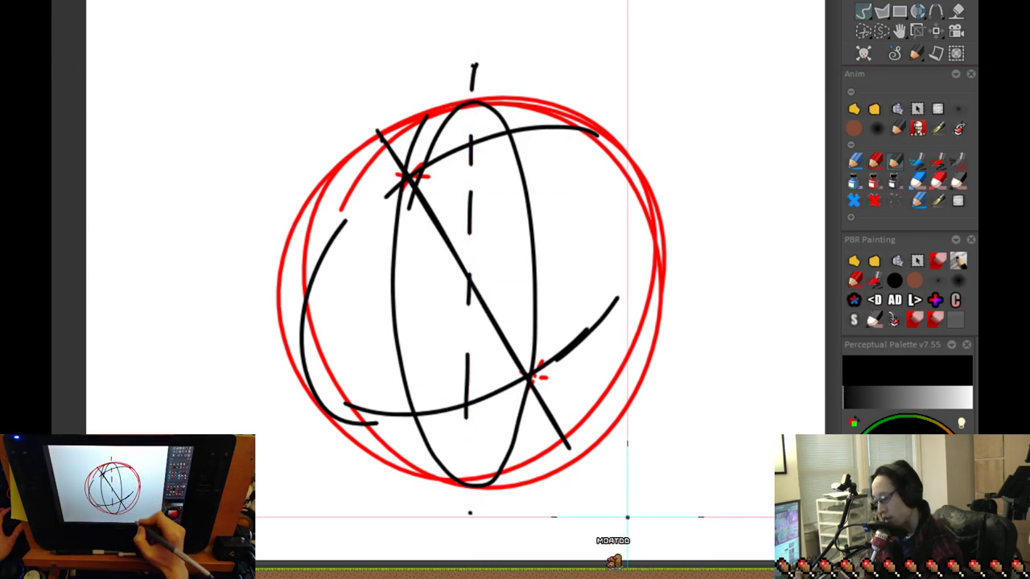
left_click_drag(468, 457, 471, 505)
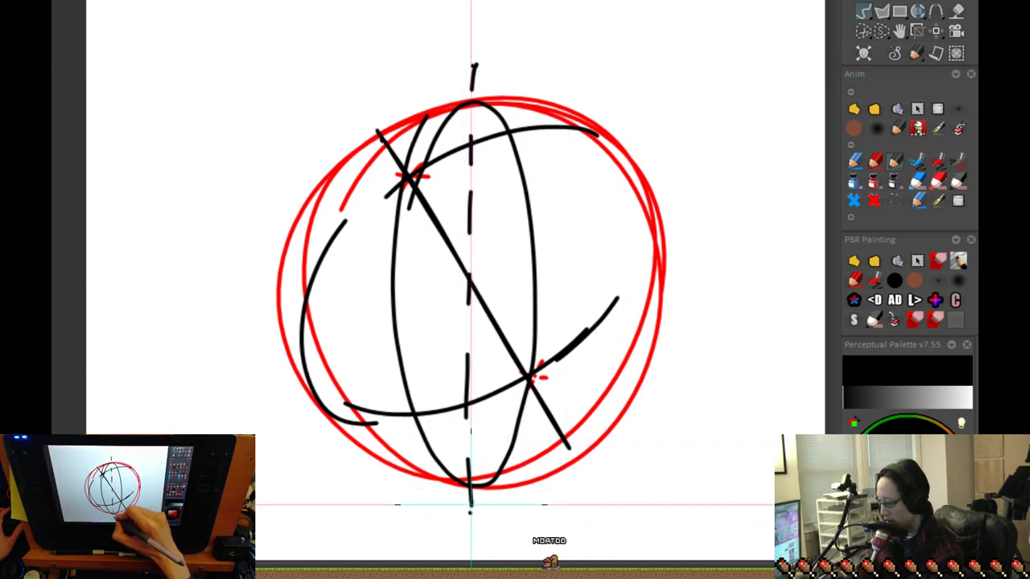
Draw a dashed, slightly tilted horizontal black axis across the sphere through its centre
scroll(541, 515, "down", 2)
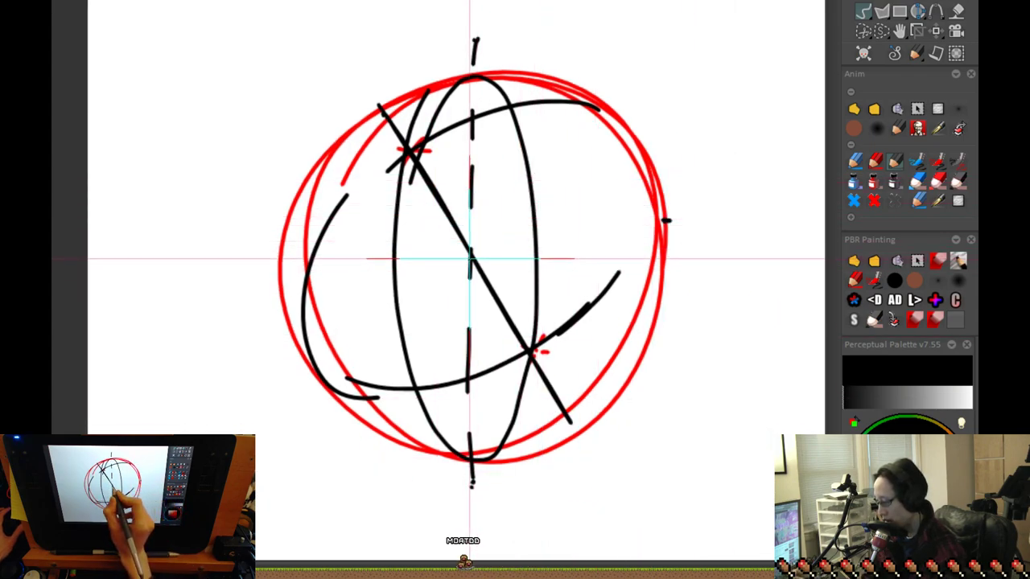
left_click_drag(585, 230, 555, 232)
left_click_drag(494, 245, 483, 246)
left_click_drag(432, 249, 418, 250)
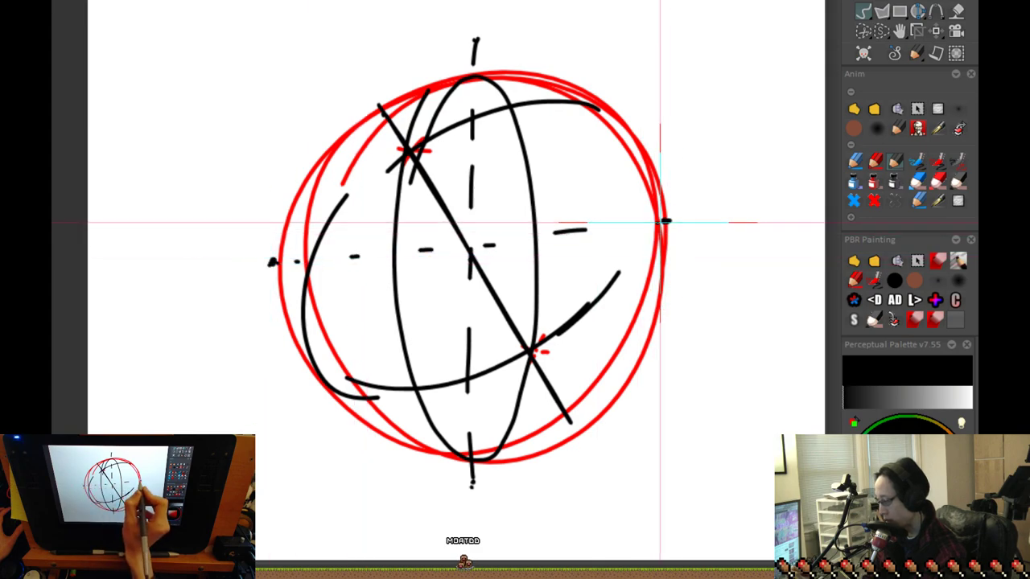
Draw a wide black ellipse around the sphere's horizontal axis, passing through both crosses
mouse_move(663, 217)
left_mouse_down()
mouse_move(646, 189)
mouse_move(590, 164)
mouse_move(452, 146)
mouse_move(379, 153)
mouse_move(339, 176)
mouse_move(286, 256)
left_mouse_up()
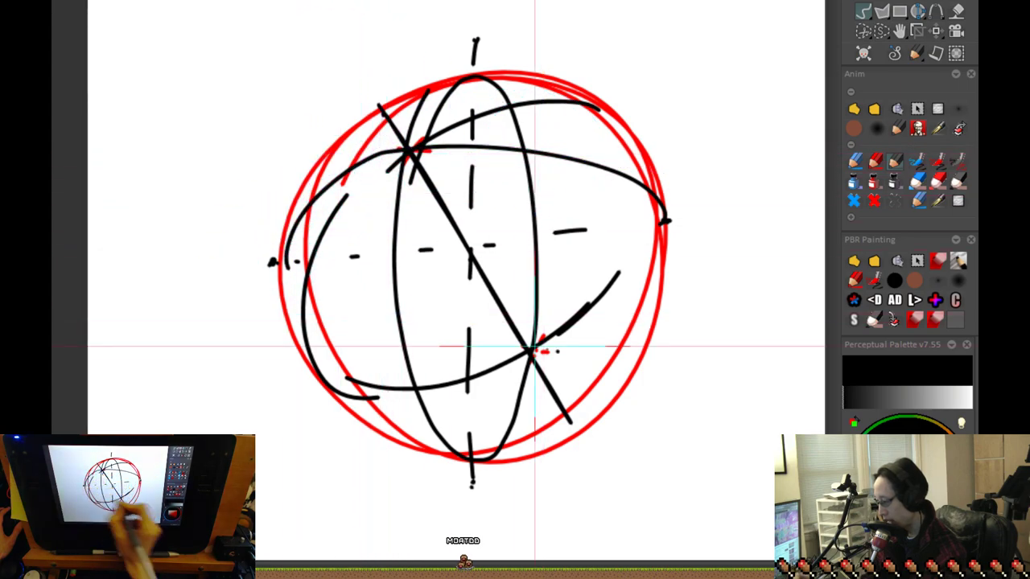
left_click_drag(667, 223, 498, 356)
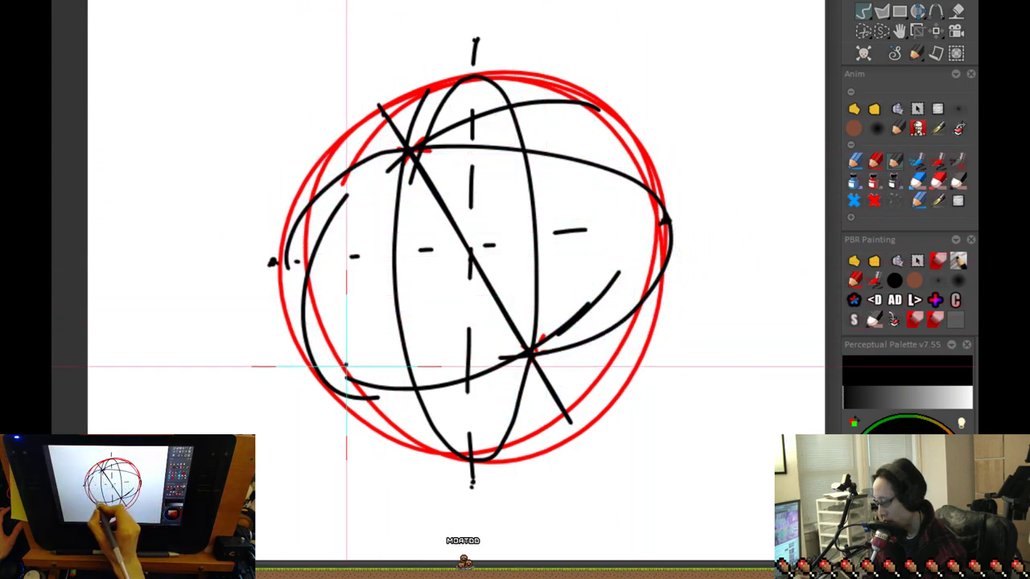
mouse_move(296, 310)
left_mouse_down()
mouse_move(321, 334)
mouse_move(531, 352)
left_mouse_up()
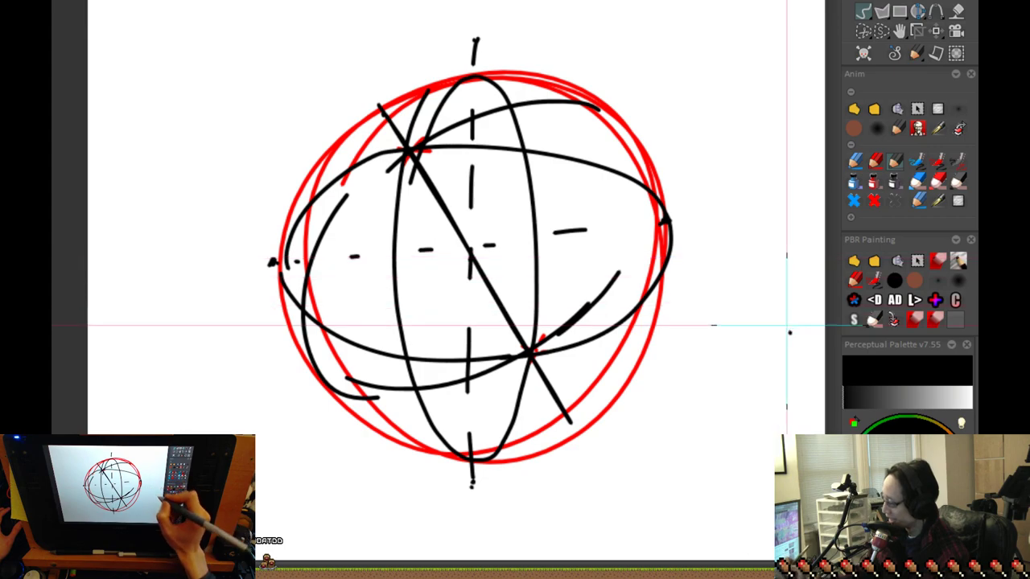
Draw near-vertical black tangent lines against both side edges of the horizontal ellipse
left_click_drag(656, 137, 667, 216)
left_click_drag(670, 322, 665, 126)
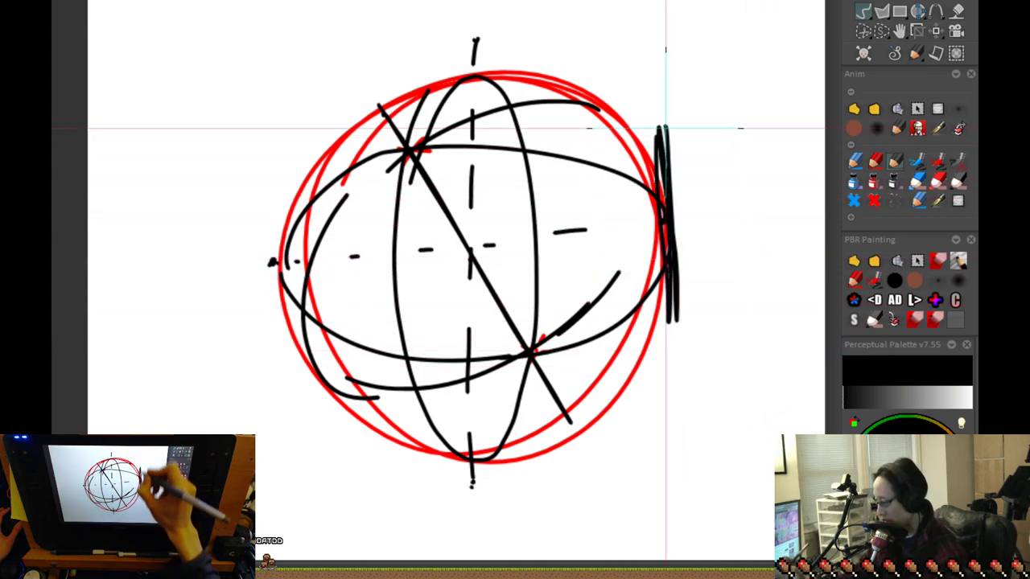
left_click_drag(274, 185, 283, 370)
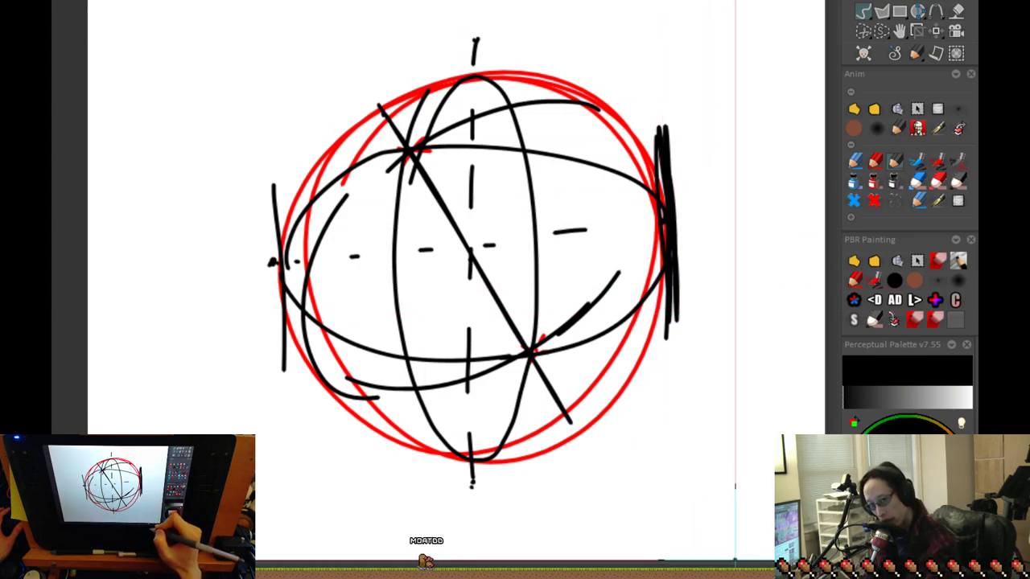
Sketch a black diagonal line in the blank area below the sphere, with two curves meeting in a sharp corner on it
left_click_drag(667, 402, 579, 104)
scroll(567, 378, "up", 2)
left_click_drag(636, 320, 484, 375)
left_click_drag(354, 416, 705, 211)
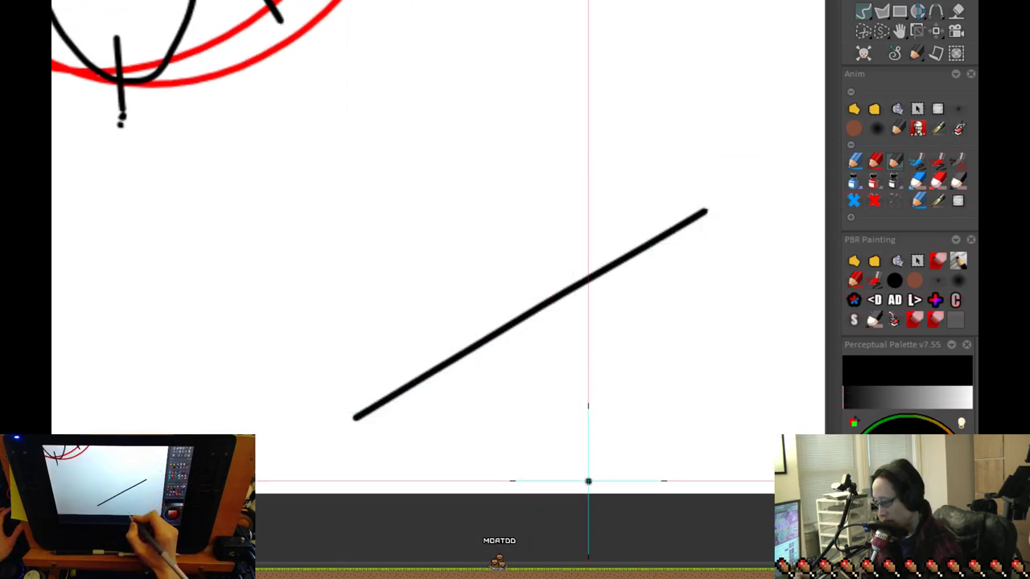
mouse_move(550, 66)
left_mouse_down()
mouse_move(531, 272)
mouse_move(426, 316)
mouse_move(239, 269)
left_mouse_up()
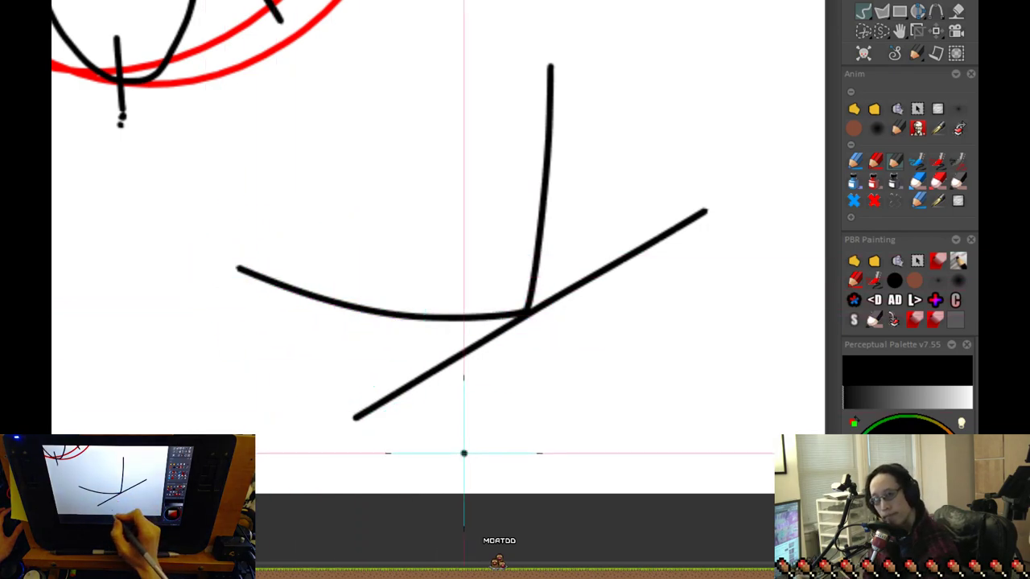
Replace the cornered curves with one smooth curve tangent to the diagonal line, and add an arrowhead at the contact point
key("ctrl+z")
key("ctrl+z")
key("ctrl+shift+z")
mouse_move(555, 51)
left_mouse_down()
mouse_move(575, 194)
mouse_move(548, 272)
mouse_move(516, 311)
mouse_move(455, 340)
mouse_move(360, 337)
mouse_move(209, 237)
left_mouse_up()
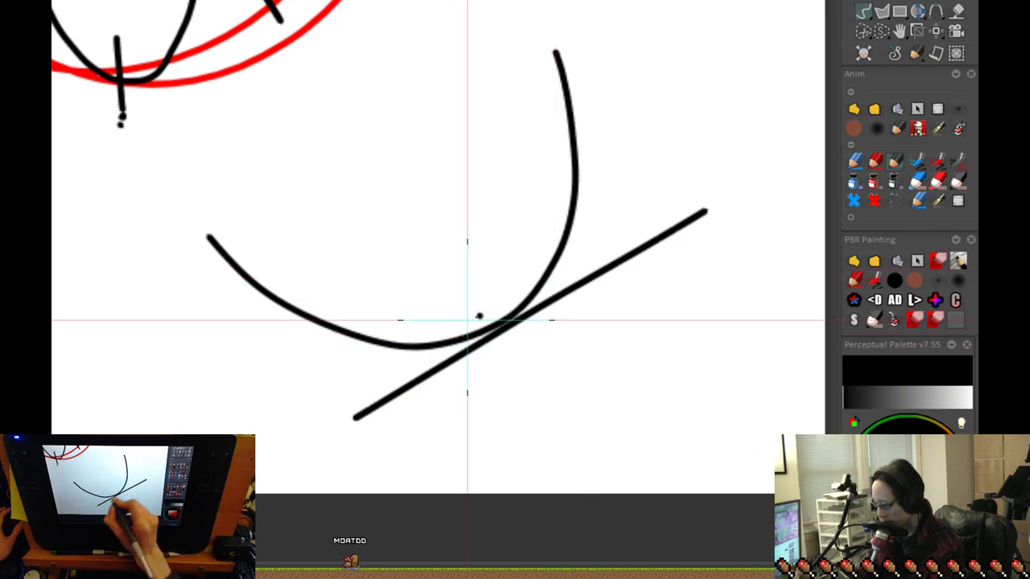
left_click_drag(472, 313, 487, 364)
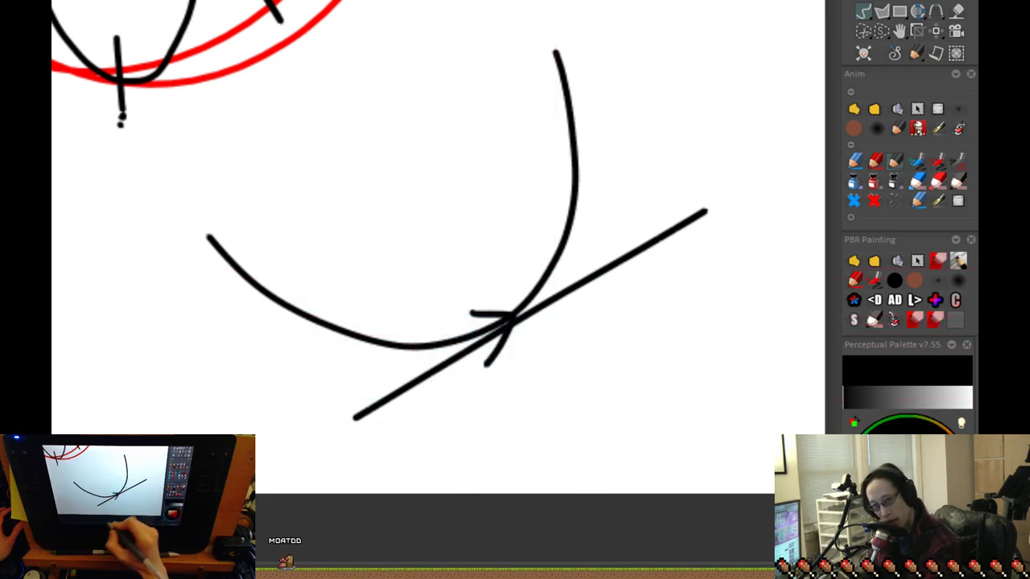
left_click_drag(575, 453, 518, 389)
left_click_drag(592, 399, 608, 467)
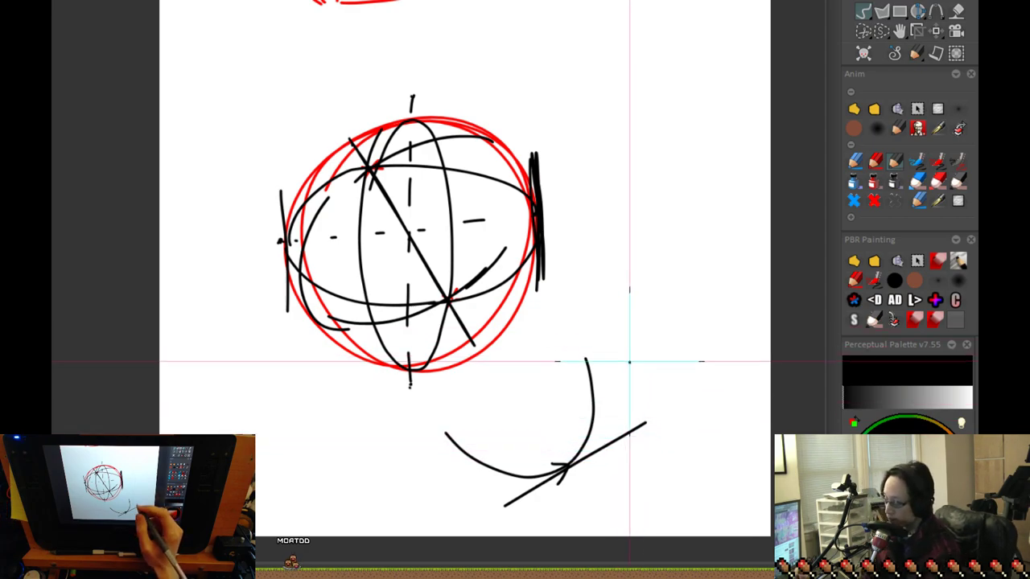
Undo the arrowhead, the smooth curve and the diagonal line below the sphere
key("ctrl+z")
key("ctrl+z")
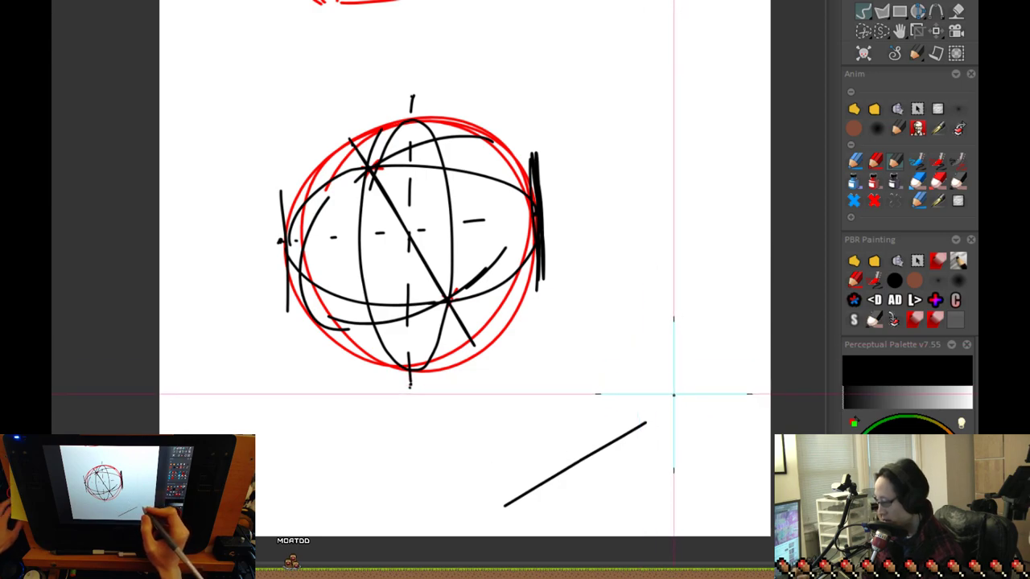
key("ctrl+z")
Draw a new large black circle with two small crosses inside and a dashed diagonal axis rising through its centre
mouse_move(588, 372)
left_mouse_down()
mouse_move(646, 459)
mouse_move(613, 395)
mouse_move(635, 431)
mouse_move(629, 398)
mouse_move(613, 498)
mouse_move(523, 306)
mouse_move(588, 329)
mouse_move(629, 198)
mouse_move(602, 148)
mouse_move(632, 248)
left_mouse_up()
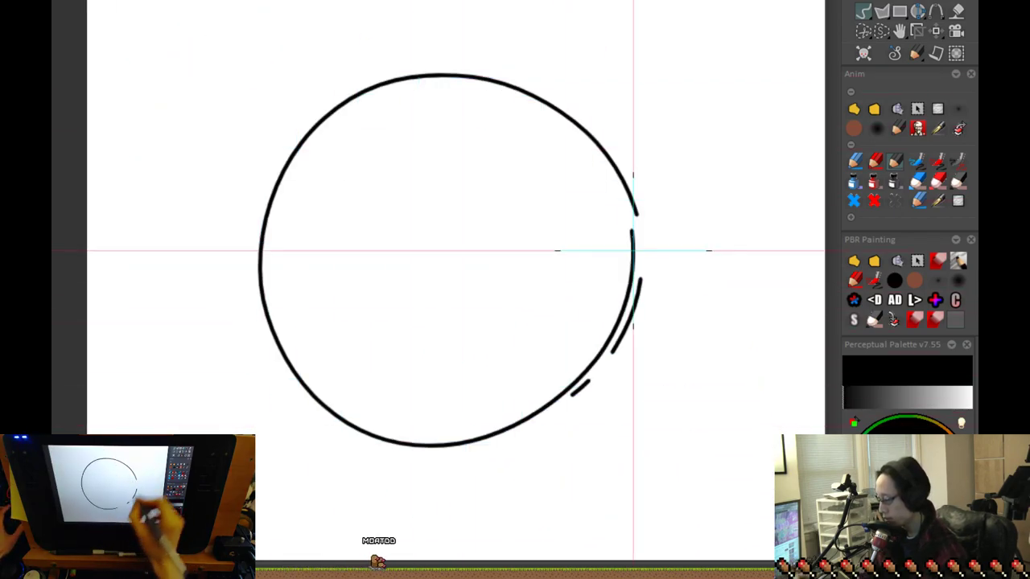
left_click_drag(477, 335, 485, 345)
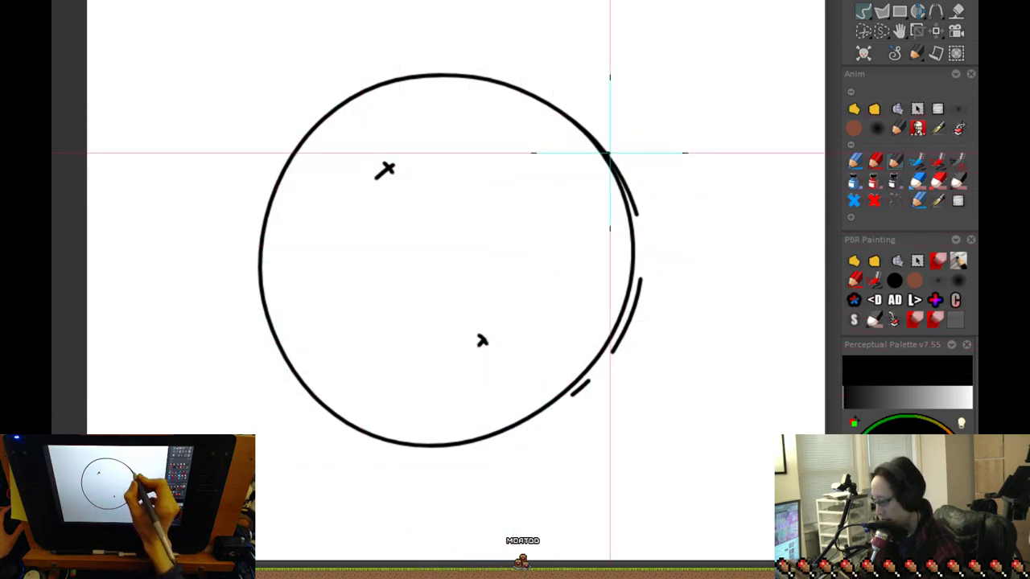
left_click_drag(615, 160, 592, 171)
left_click_drag(505, 223, 456, 253)
left_click_drag(383, 298, 280, 358)
Sketch a broken tilted ellipse around the diagonal axis, touching both sides of the circle and passing near both crosses
mouse_move(612, 189)
left_mouse_down()
mouse_move(613, 221)
mouse_move(467, 362)
left_mouse_up()
mouse_move(321, 211)
left_mouse_down()
mouse_move(276, 337)
mouse_move(346, 387)
left_mouse_up()
left_click_drag(368, 387, 466, 364)
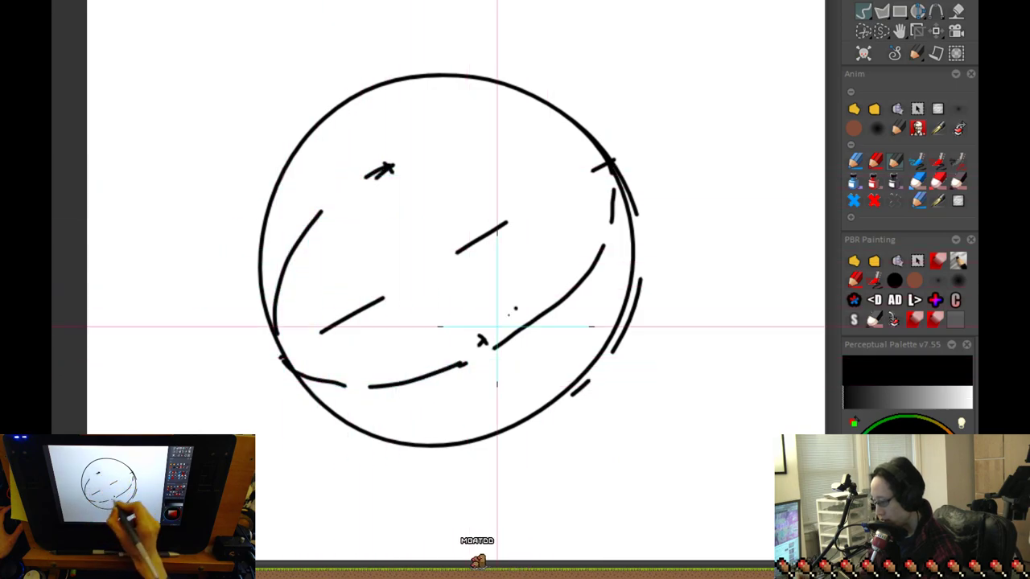
left_click_drag(559, 145, 416, 157)
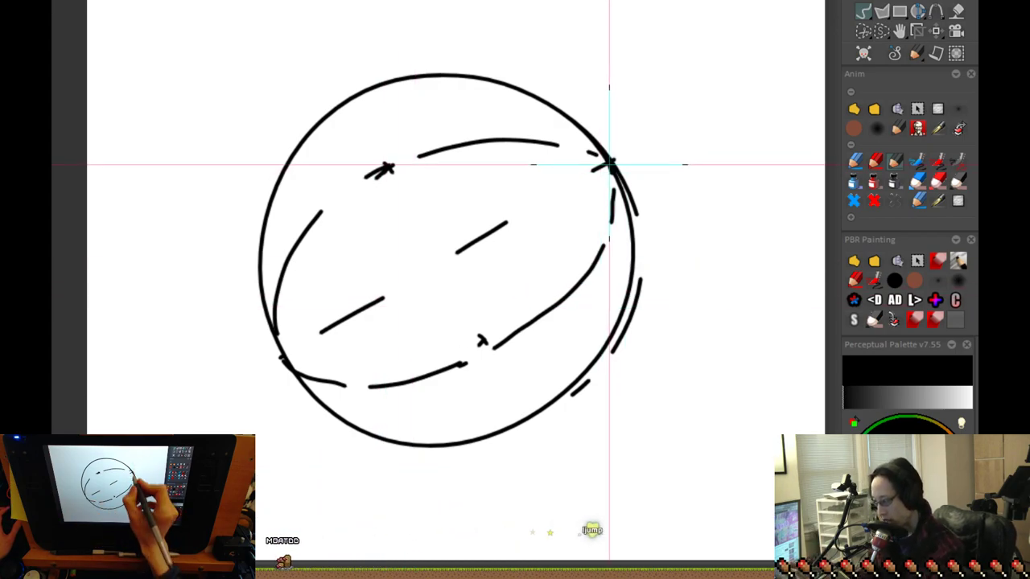
mouse_move(613, 163)
left_mouse_down()
mouse_move(560, 133)
mouse_move(517, 128)
mouse_move(368, 172)
left_mouse_up()
left_click_drag(365, 175, 358, 181)
left_click(356, 171)
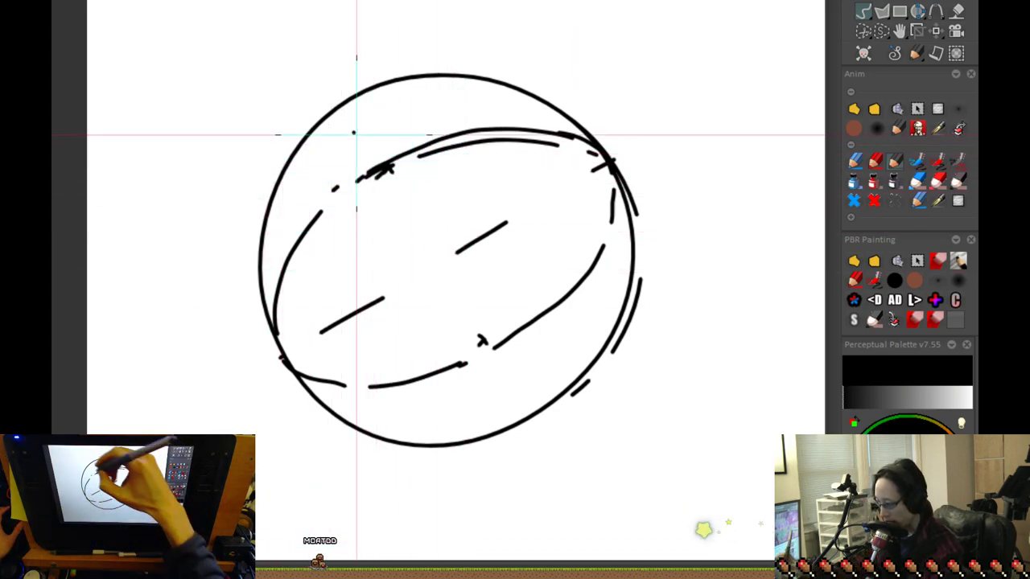
Mark ticks on opposite circle edges and draw a dashed line between them through both crosses and the centre
left_click_drag(344, 103, 349, 108)
left_click_drag(527, 407, 534, 413)
left_click_drag(344, 112, 350, 122)
left_click_drag(368, 156, 426, 239)
left_click_drag(435, 257, 509, 378)
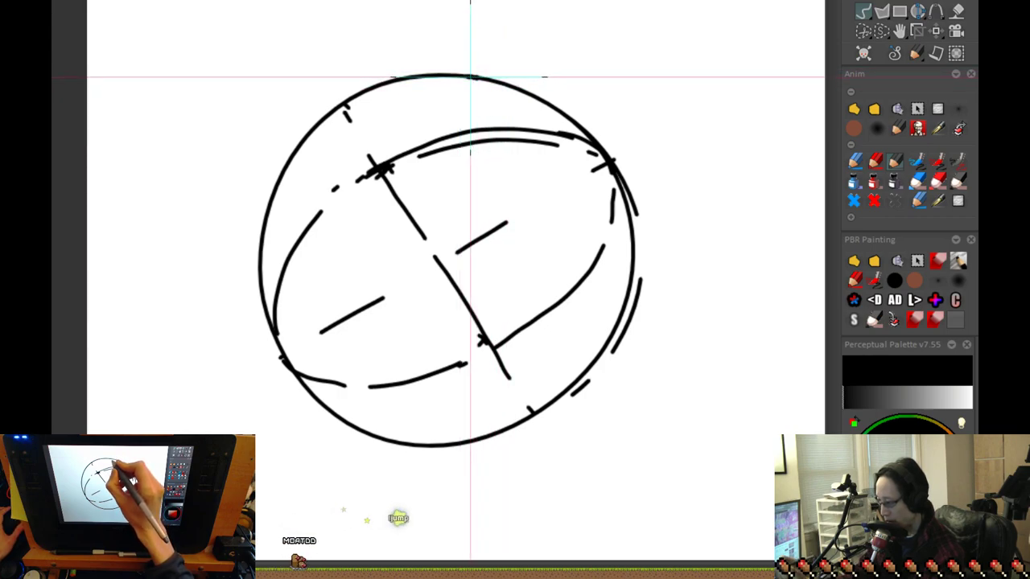
Try an arc from the circle's top edge through the upper cross, and a straight tangent along the top edge
left_click_drag(475, 78, 383, 170)
key("ctrl+z")
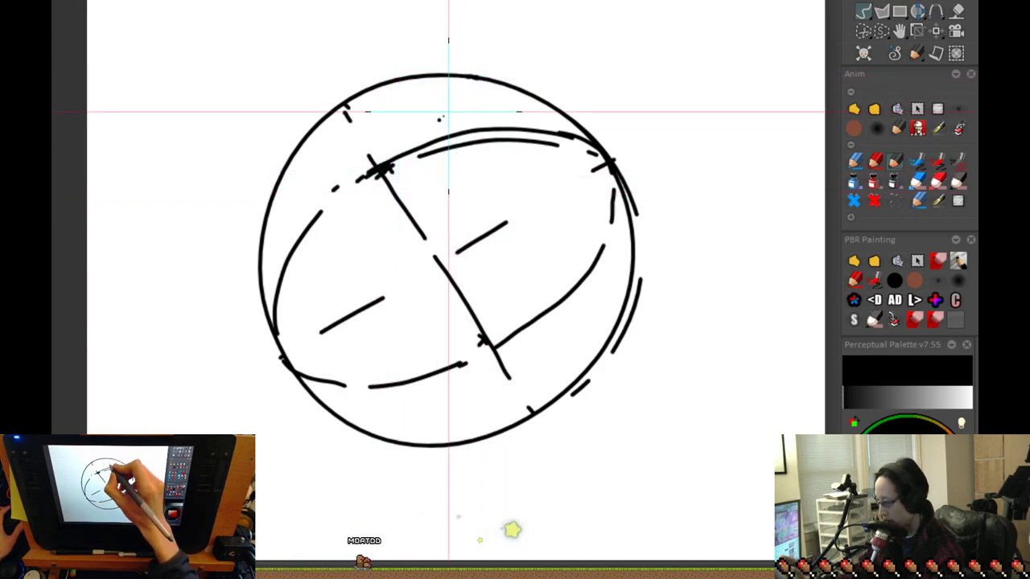
left_click_drag(398, 69, 590, 97)
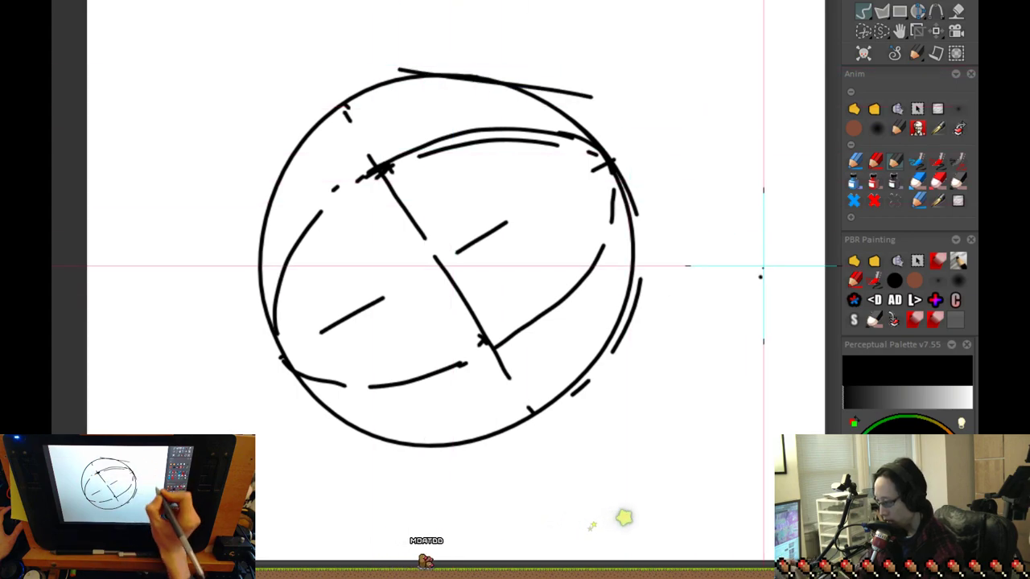
key("ctrl+z")
mouse_move(475, 76)
left_mouse_down()
mouse_move(420, 86)
mouse_move(363, 208)
left_mouse_up()
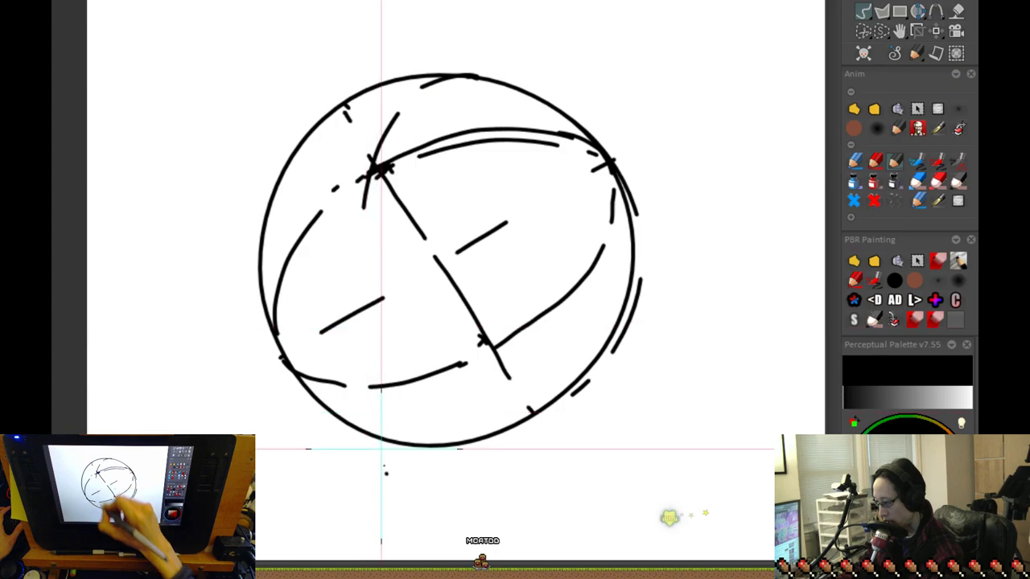
key("ctrl+z")
key("ctrl+z")
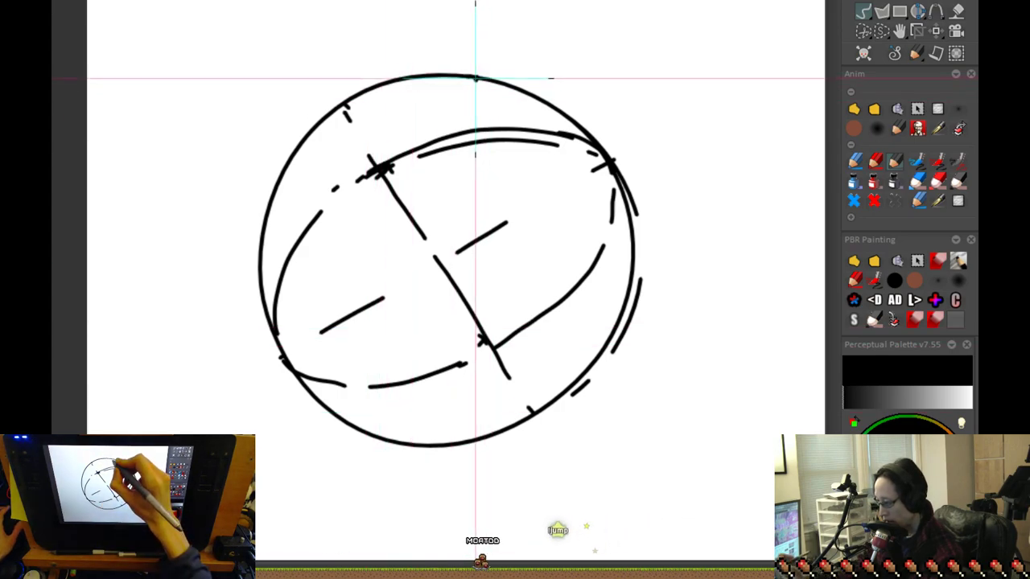
Draw a dashed near-vertical axis through the sphere's centre, from the top edge to the bottom edge
left_click_drag(475, 78, 475, 87)
left_click_drag(445, 261, 442, 274)
left_click_drag(437, 302, 433, 327)
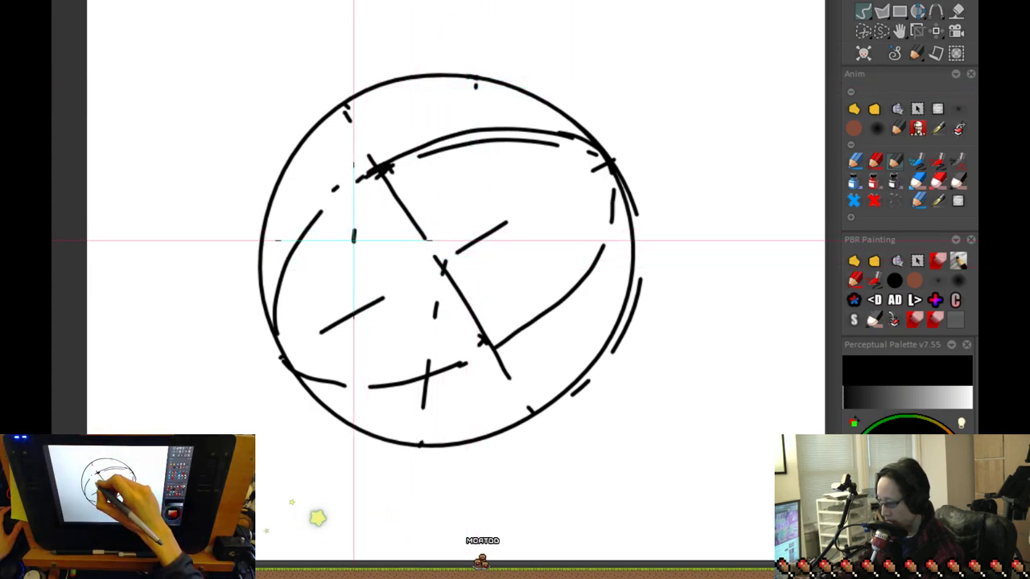
Try a curve from the near-vertical axis's top through the upper cross, with a width tick on the opposite side
mouse_move(475, 82)
left_mouse_down()
mouse_move(378, 165)
mouse_move(351, 266)
left_mouse_up()
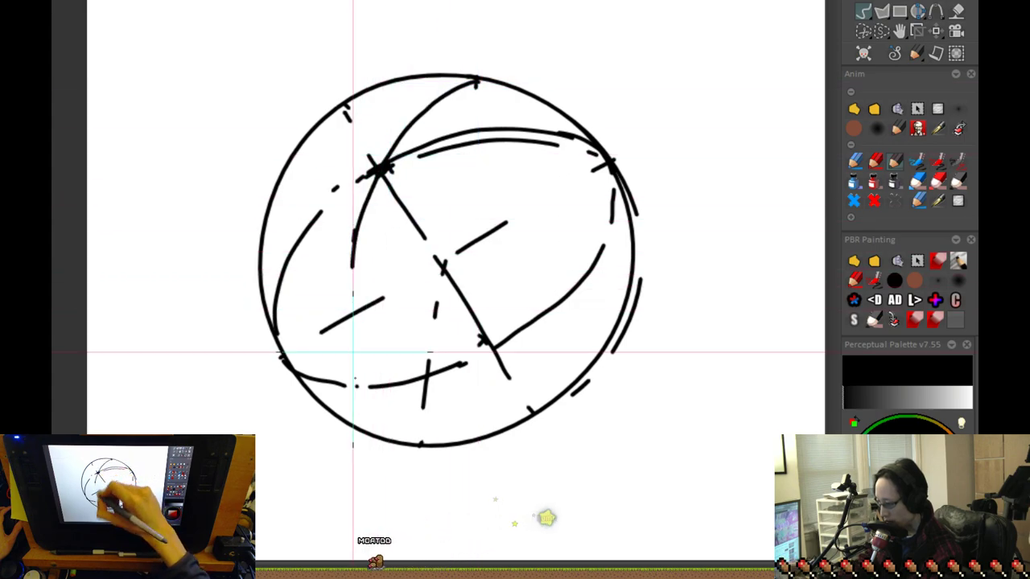
left_click_drag(520, 264, 519, 275)
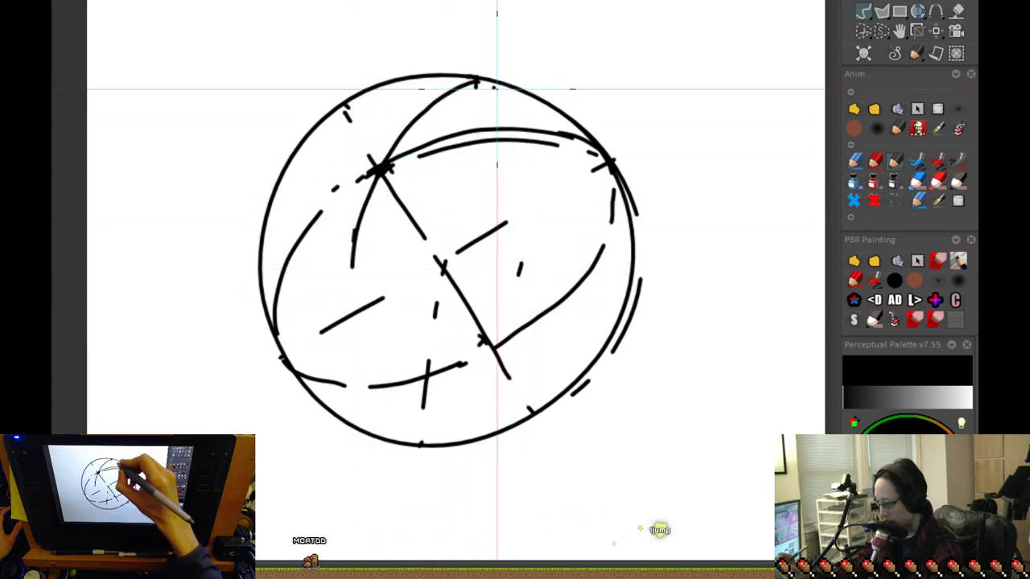
key("ctrl+z")
key("ctrl+z")
key("ctrl+z")
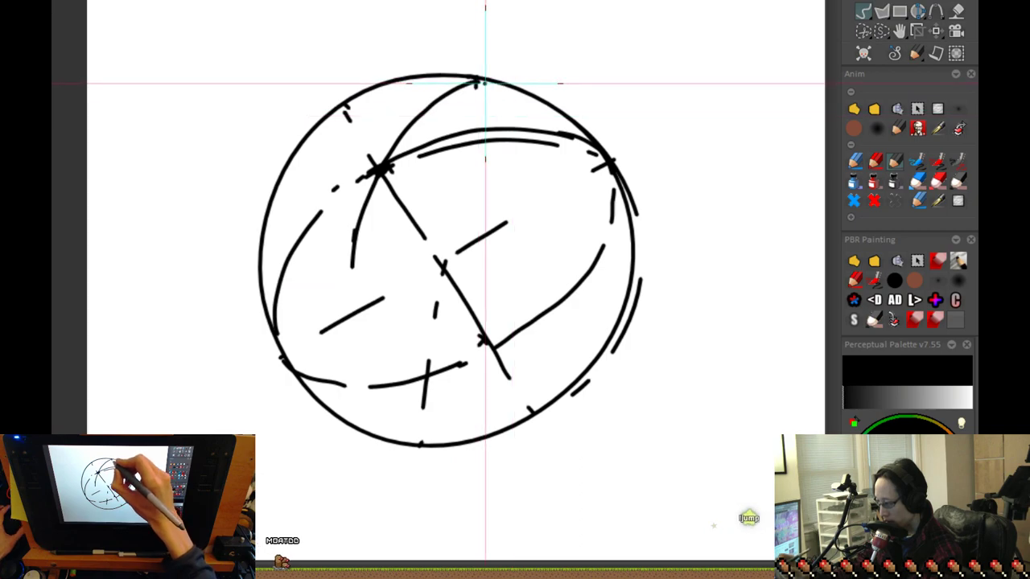
Draw a tall narrow ellipse around the near-vertical axis through the upper cross, with a slightly tilted width line across the centre
mouse_move(475, 81)
left_mouse_down()
mouse_move(361, 161)
mouse_move(355, 245)
left_mouse_up()
mouse_move(478, 77)
left_mouse_down()
mouse_move(526, 155)
mouse_move(529, 265)
left_mouse_up()
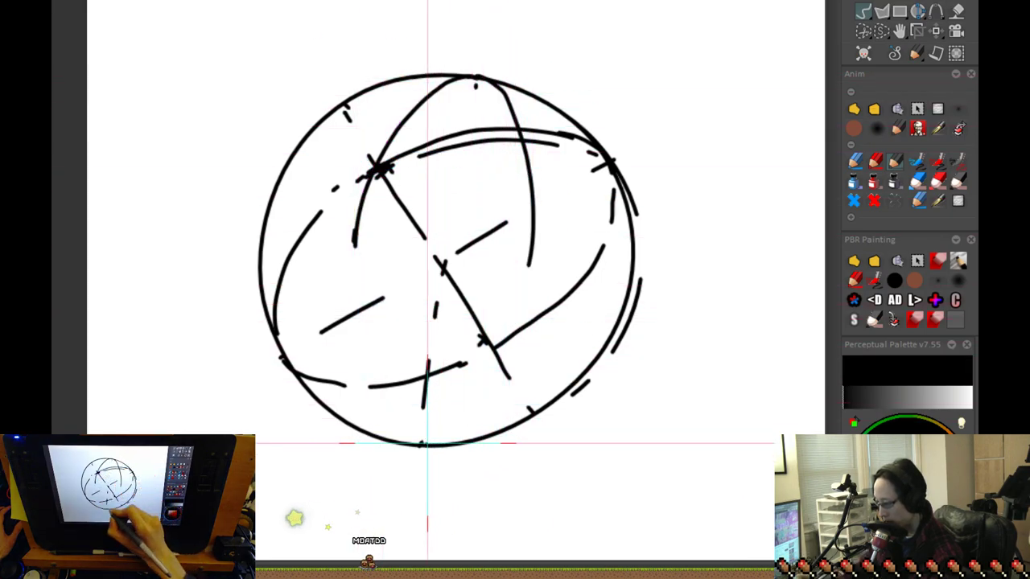
left_click(528, 268)
mouse_move(343, 241)
left_mouse_down()
mouse_move(545, 284)
mouse_move(418, 257)
mouse_move(528, 274)
left_mouse_up()
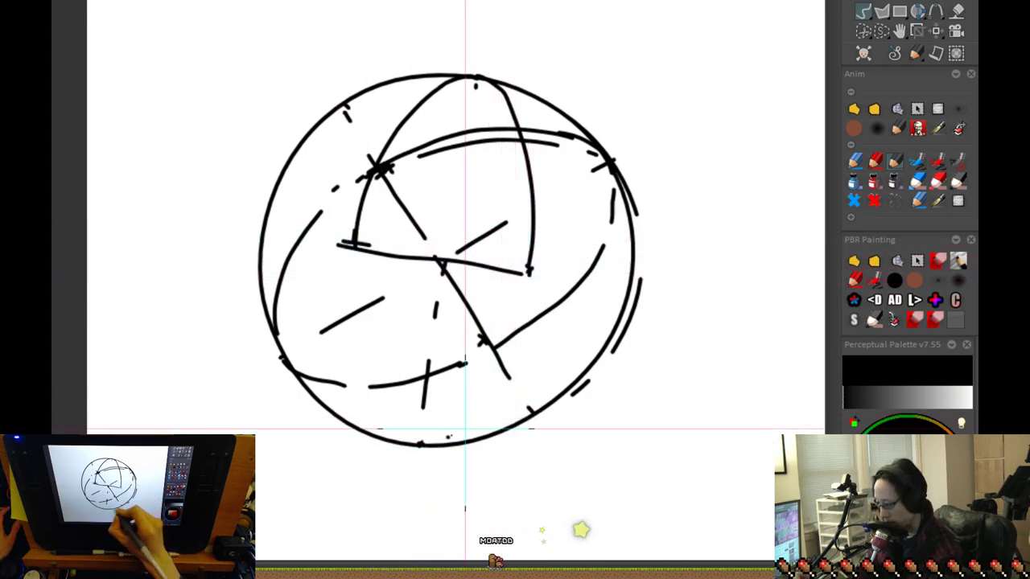
mouse_move(528, 258)
left_mouse_down()
mouse_move(525, 306)
mouse_move(477, 424)
mouse_move(434, 452)
left_mouse_up()
mouse_move(372, 175)
left_mouse_down()
mouse_move(350, 252)
mouse_move(415, 447)
left_mouse_up()
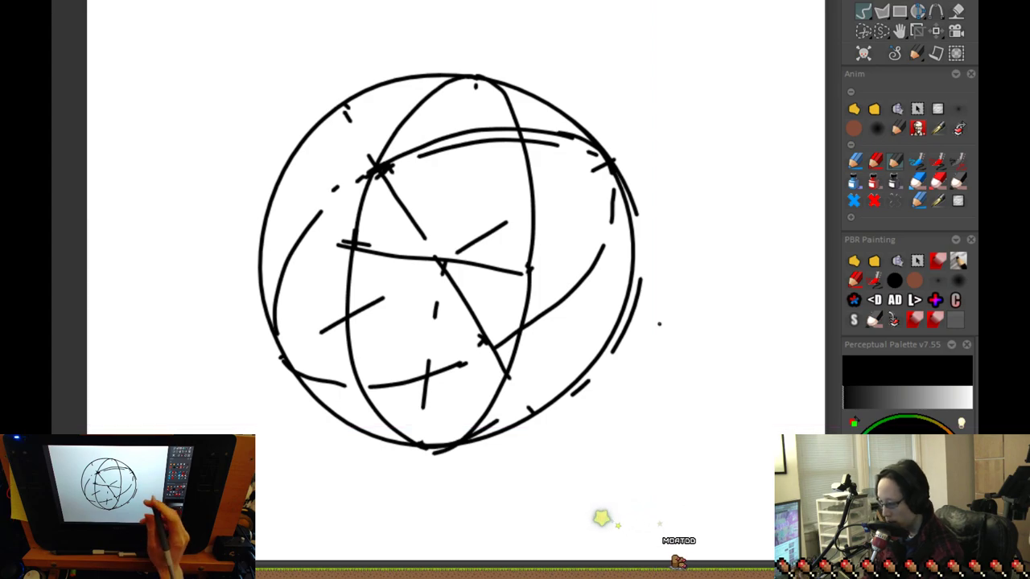
Sketch separate arcs for the left, bottom and lower-right edges of a large circle in blank space below the sphere
key("q")
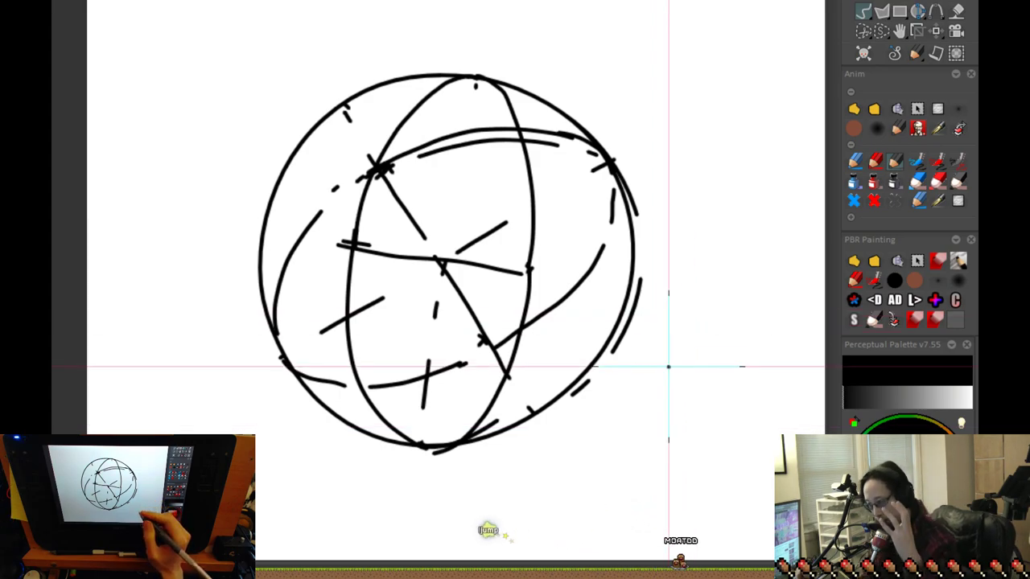
mouse_move(683, 474)
left_mouse_down()
mouse_move(554, 201)
mouse_move(540, 138)
left_mouse_up()
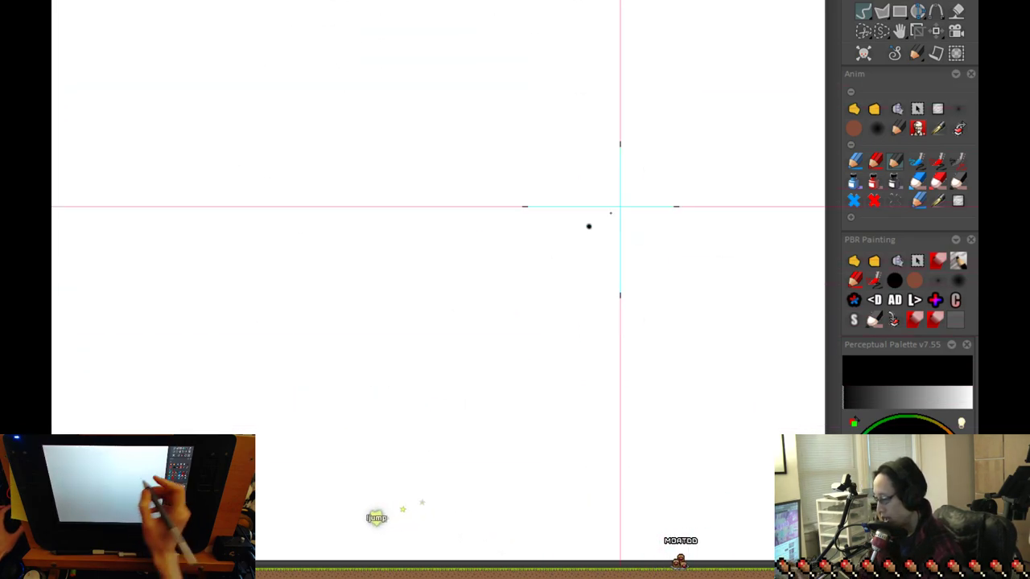
left_click_drag(641, 350, 685, 269)
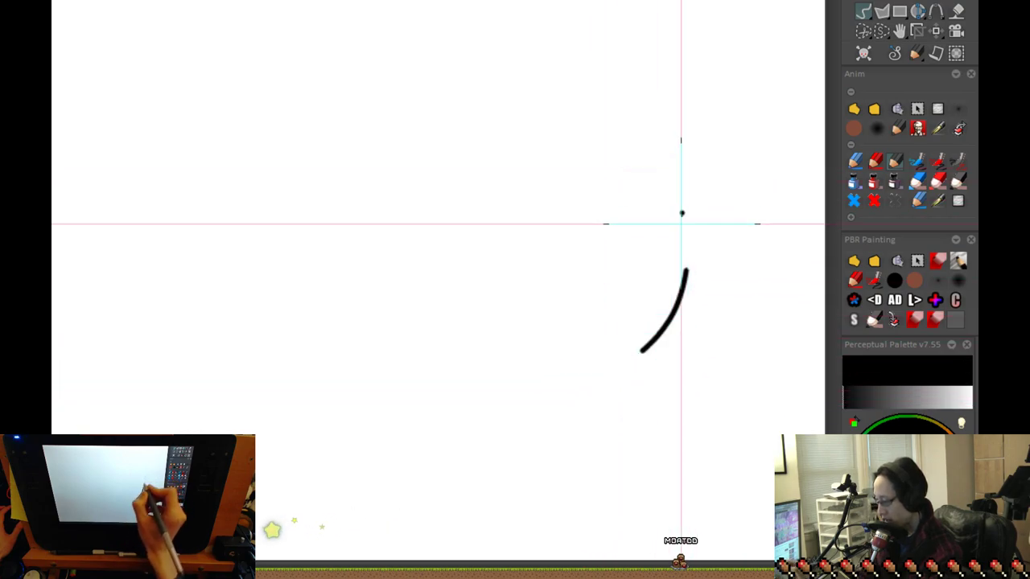
key("ctrl+z")
left_click_drag(329, 129, 285, 406)
left_click_drag(448, 513, 682, 489)
key("ctrl+z")
left_click_drag(408, 516, 557, 532)
mouse_move(645, 470)
left_mouse_down()
mouse_move(710, 352)
mouse_move(714, 297)
left_mouse_up()
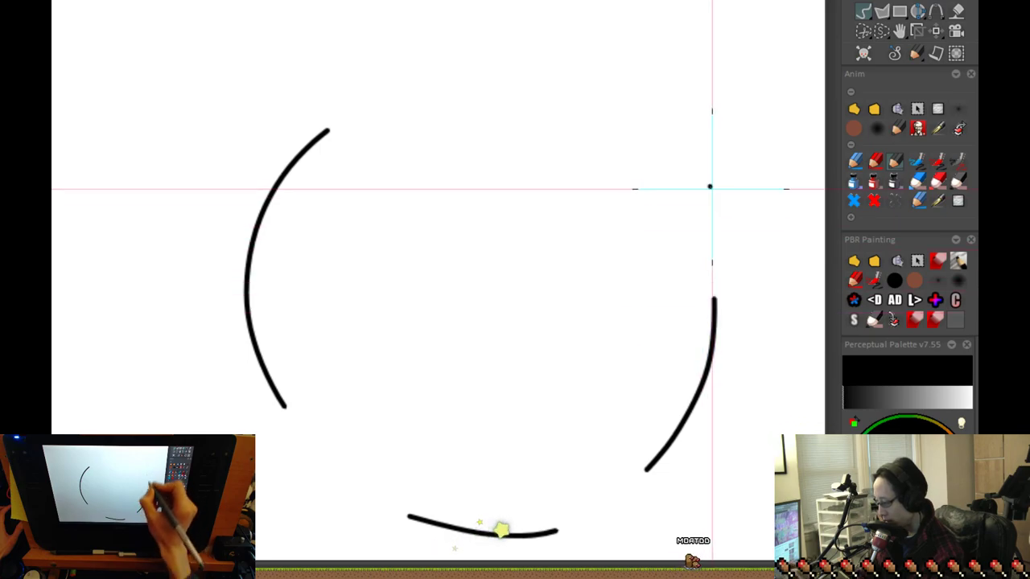
Add shorter arcs along the circle's top, upper-right, right and lower-left edges to fill out its broken outline
left_click_drag(705, 174, 657, 120)
left_click_drag(593, 92, 475, 80)
key("ctrl+z")
left_click_drag(620, 95, 583, 83)
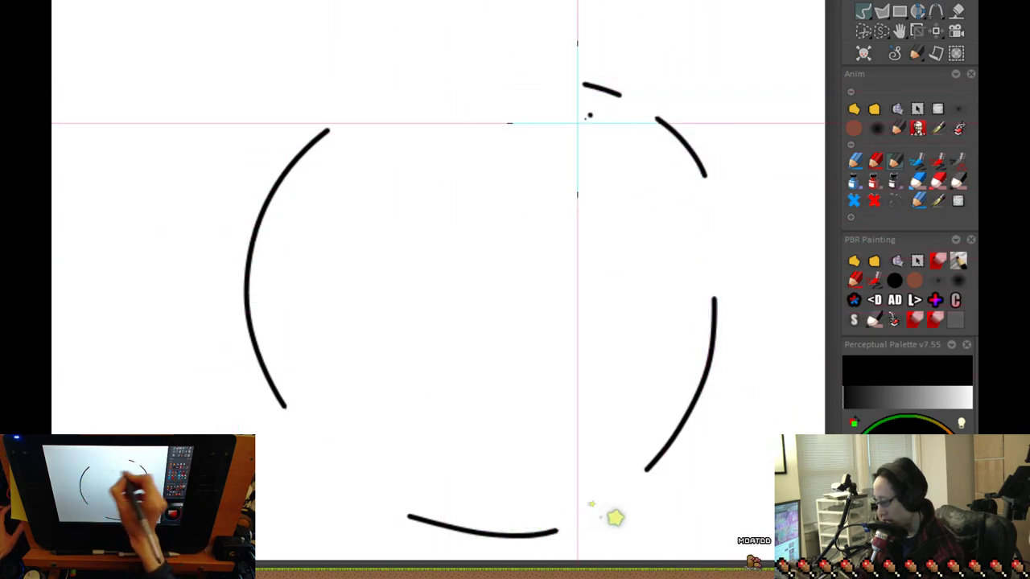
left_click_drag(508, 73, 347, 113)
left_click_drag(316, 449, 354, 481)
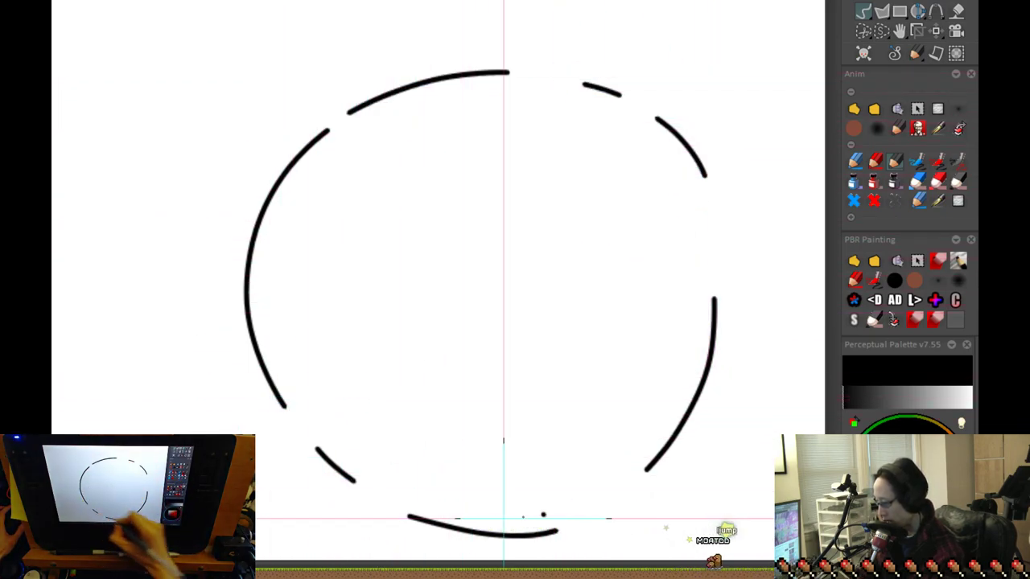
left_click_drag(551, 515, 525, 455, "space")
left_click_drag(685, 133, 690, 229)
scroll(627, 374, "down", 2)
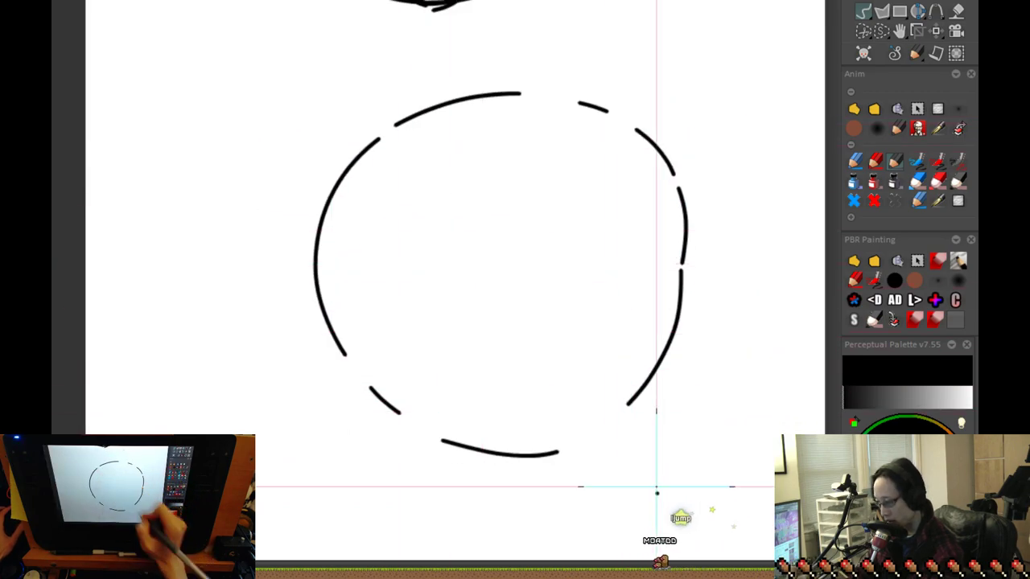
Try a large tilted ellipse inside the broken circle, and undo it together with the latest outline arcs
mouse_move(515, 398)
left_mouse_down()
mouse_move(569, 103)
mouse_move(413, 399)
left_mouse_up()
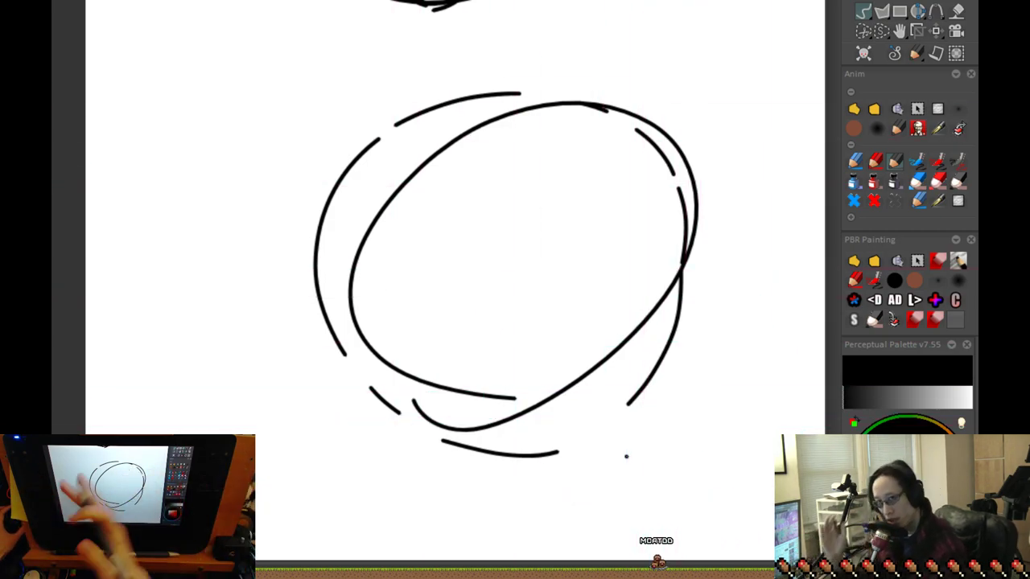
key("ctrl+z")
key("ctrl+z")
key("ctrl+z")
key("ctrl+z")
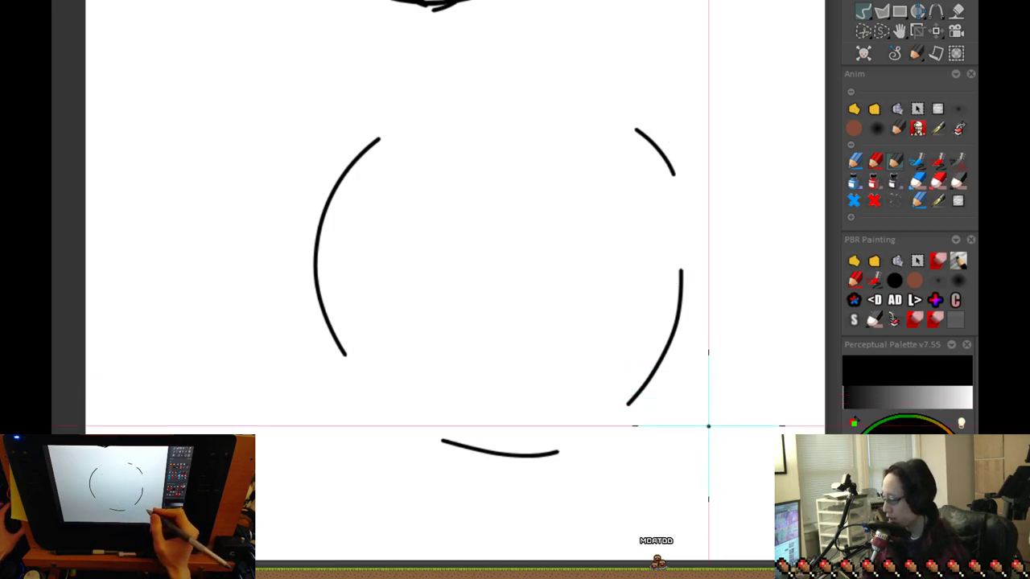
Redraw the circle's top and upper-right edges as new arcs and join its left and bottom arcs
left_click_drag(632, 156, 506, 108)
key("ctrl+z")
left_click_drag(564, 86, 458, 89)
left_click_drag(619, 106, 680, 218)
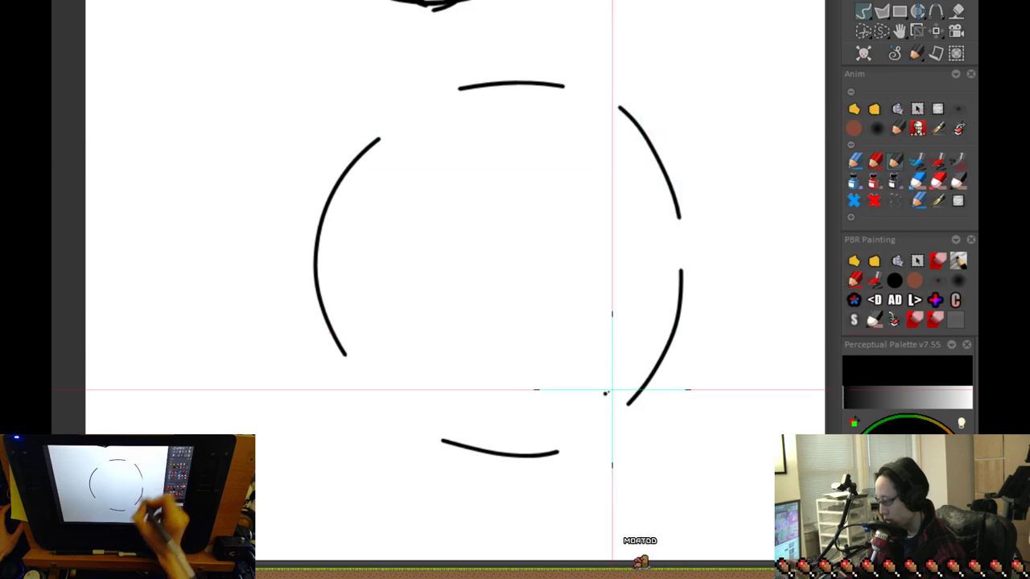
left_click_drag(346, 365, 447, 441)
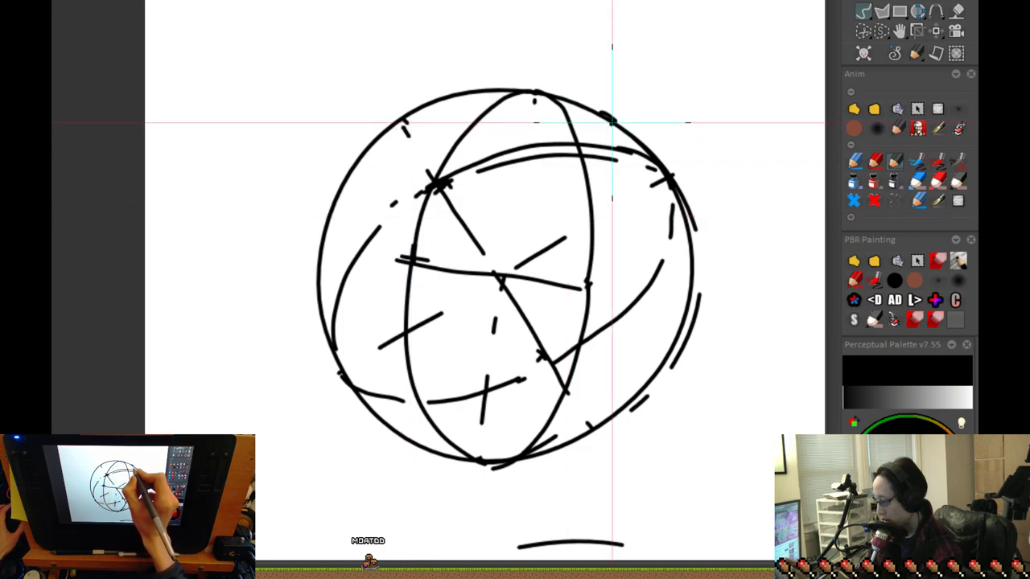
On the finished sphere above, draw a steep diagonal axis through the centre and a width line from the centre towards the left
left_click_drag(605, 115, 424, 456)
left_click(403, 457)
left_click(391, 226)
left_click(412, 464)
left_click_drag(504, 284, 391, 222)
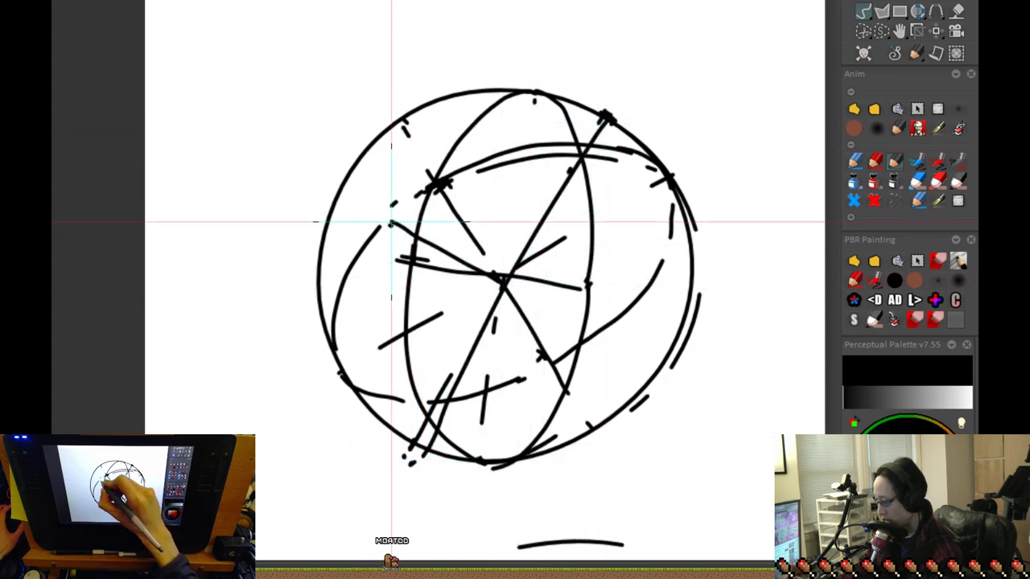
Try a large ellipse around the steep diagonal axis inside the sphere, going over its upper, left, right and lower arcs
mouse_move(607, 117)
left_mouse_down()
mouse_move(483, 123)
mouse_move(354, 269)
left_mouse_up()
key("ctrl+z")
mouse_move(611, 115)
left_mouse_down()
mouse_move(558, 102)
mouse_move(416, 181)
mouse_move(464, 135)
mouse_move(398, 218)
mouse_move(400, 207)
mouse_move(366, 366)
mouse_move(420, 453)
mouse_move(420, 170)
left_mouse_up()
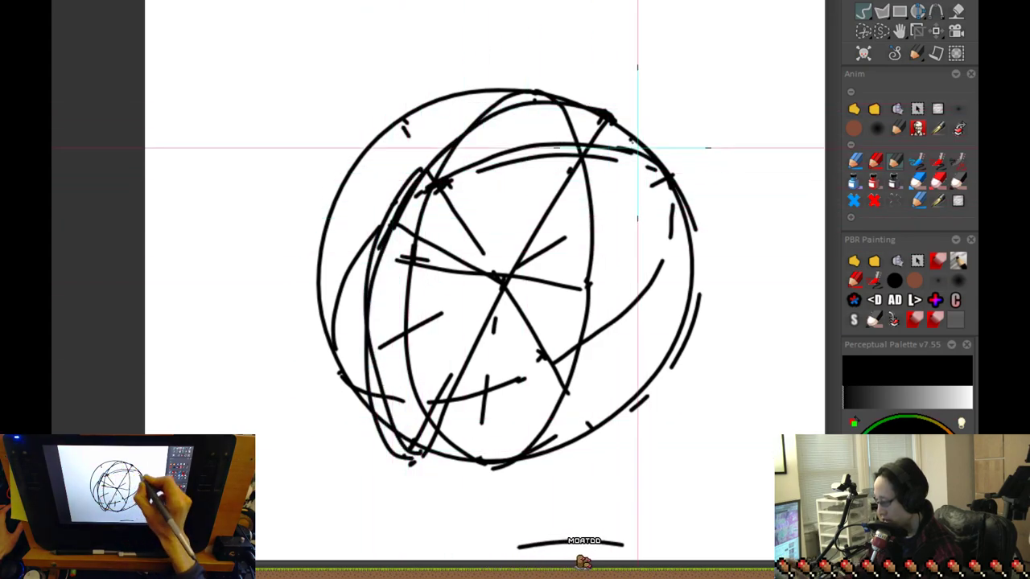
left_click_drag(621, 330, 613, 349)
mouse_move(617, 117)
left_mouse_down()
mouse_move(630, 134)
mouse_move(621, 325)
left_mouse_up()
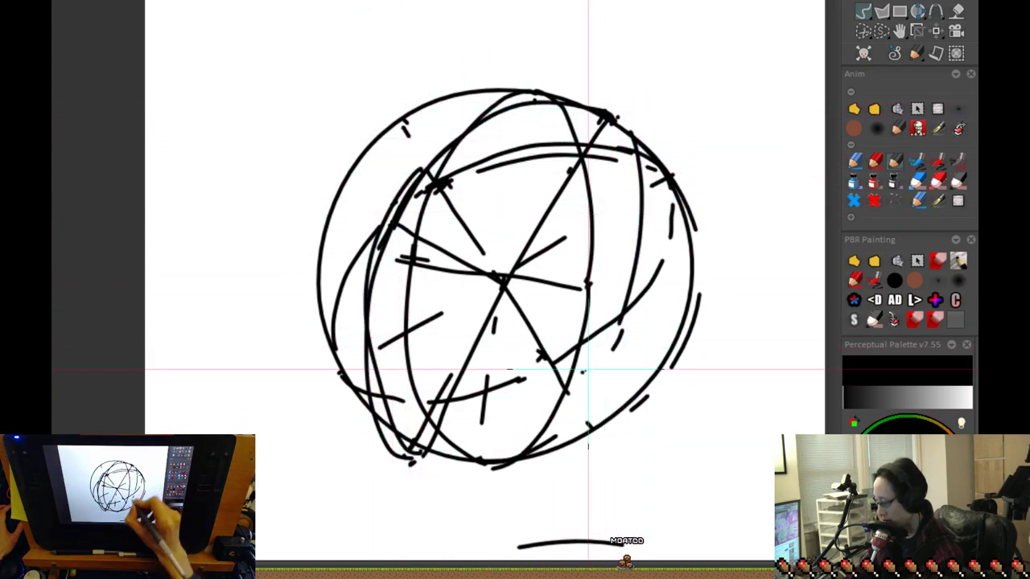
mouse_move(637, 281)
left_mouse_down()
mouse_move(615, 119)
mouse_move(645, 228)
mouse_move(591, 352)
mouse_move(622, 314)
mouse_move(456, 445)
left_mouse_up()
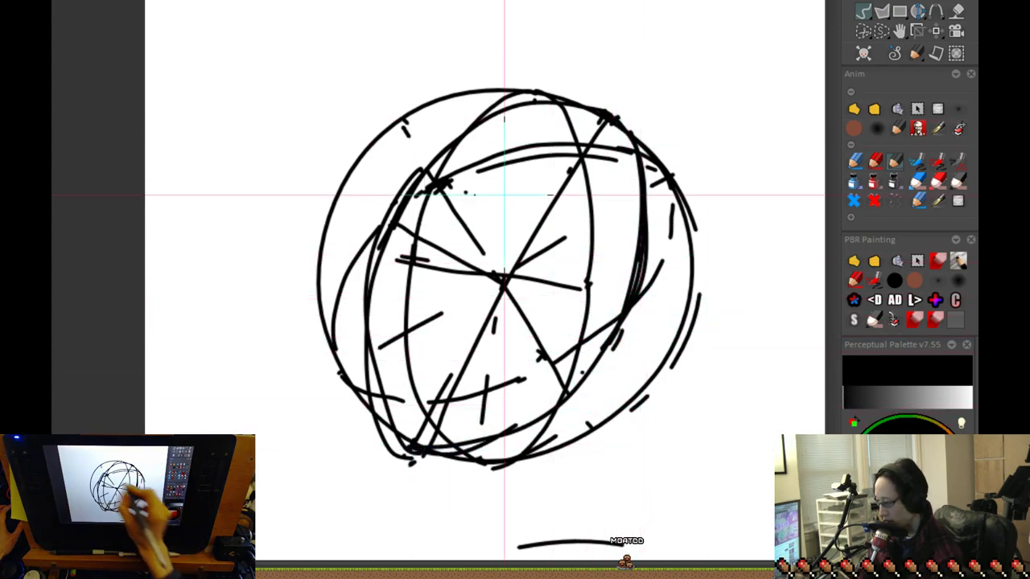
left_click_drag(431, 177, 440, 187)
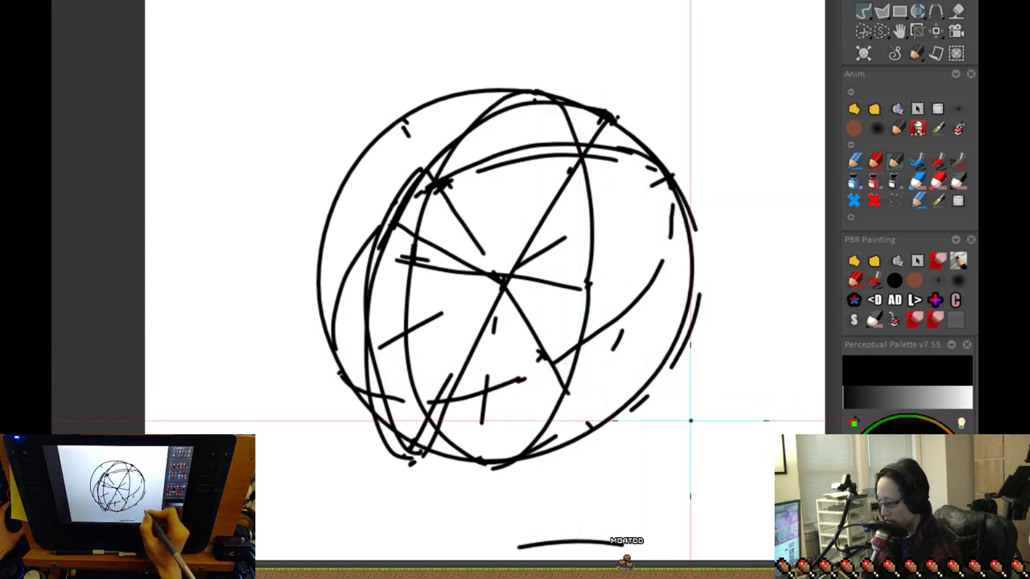
Undo the diagonal ellipse, its axes and the upright ellipse, back to the sphere with only its first tilted ellipse and axis
key("ctrl+z")
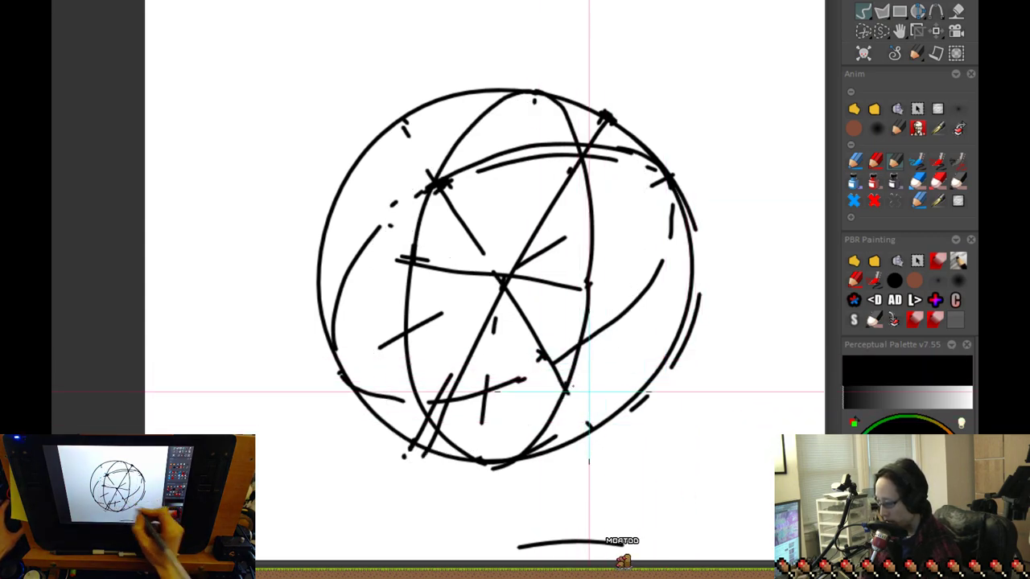
key("ctrl+z")
key("ctrl+z")
key("ctrl+z")
key("ctrl+z")
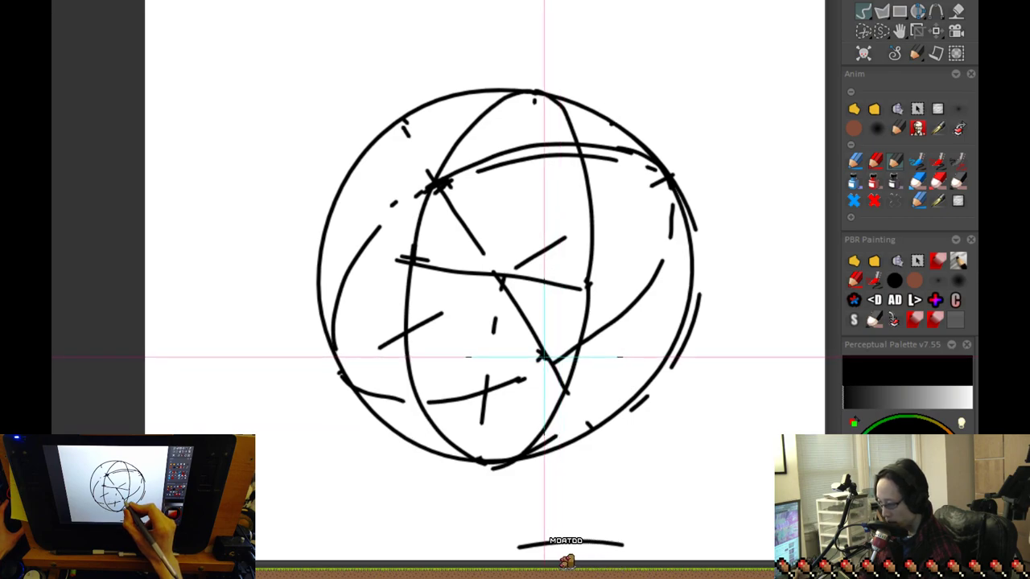
key("ctrl+z")
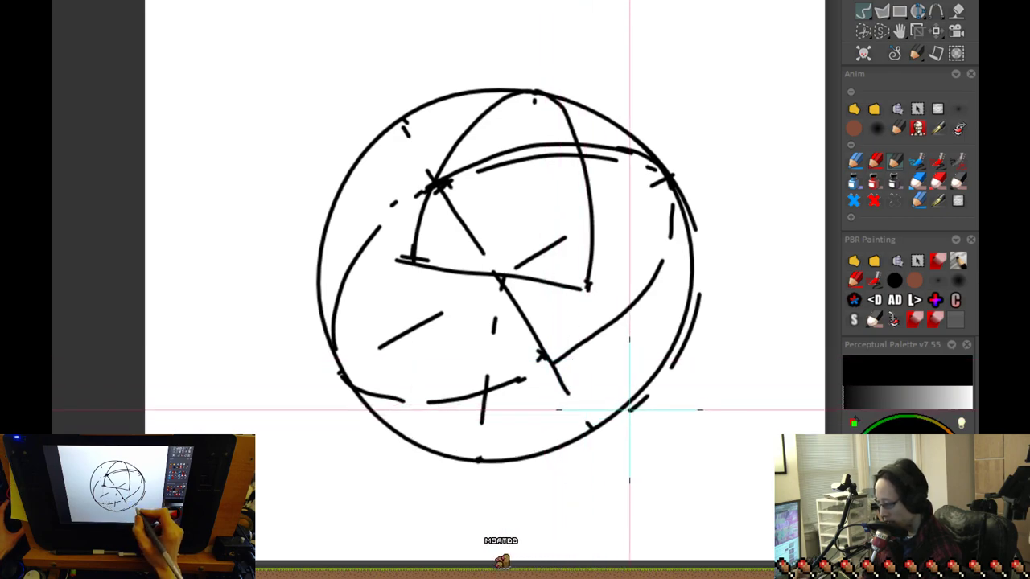
key("ctrl+z")
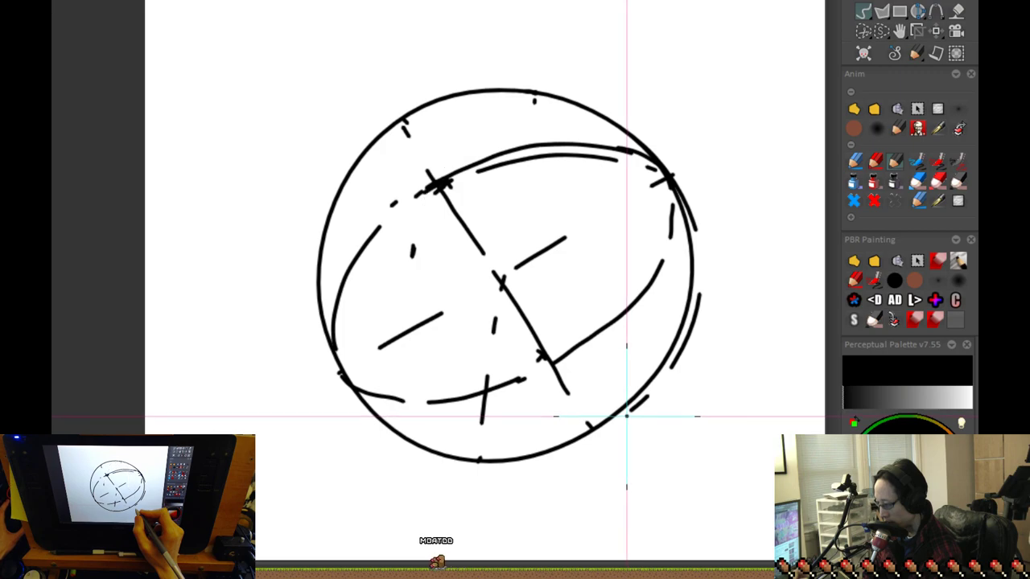
Mark the two points where the axis meets the tilted ellipse as heavy dots and sketch a wider ellipse through them
left_click(545, 355)
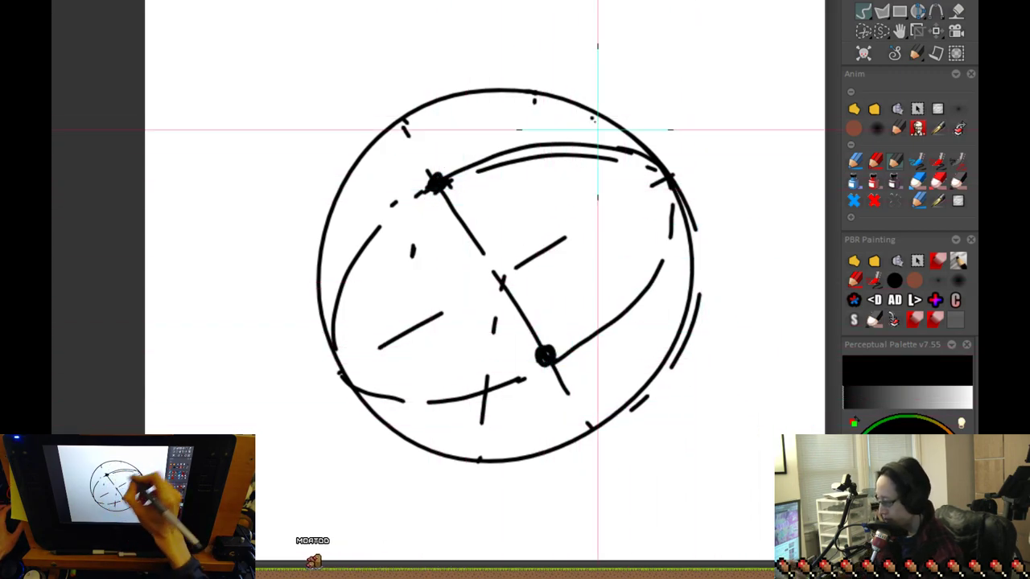
mouse_move(650, 139)
left_mouse_down()
mouse_move(400, 195)
mouse_move(496, 391)
mouse_move(668, 245)
left_mouse_up()
left_click_drag(633, 166, 638, 178)
left_click(594, 129)
Draw steeper ellipses through the two heavy dots, from near-upright loops to a narrow one along the diagonal axis
mouse_move(542, 92)
left_mouse_down()
mouse_move(415, 186)
mouse_move(397, 324)
mouse_move(501, 449)
left_mouse_up()
mouse_move(393, 247)
left_mouse_down()
mouse_move(389, 276)
mouse_move(422, 446)
mouse_move(527, 378)
left_mouse_up()
mouse_move(529, 364)
left_mouse_down()
mouse_move(555, 258)
mouse_move(505, 90)
left_mouse_up()
left_click(461, 98)
mouse_move(445, 100)
left_mouse_down()
mouse_move(434, 223)
mouse_move(456, 342)
left_mouse_up()
mouse_move(432, 191)
left_mouse_down()
mouse_move(469, 393)
mouse_move(531, 452)
mouse_move(511, 169)
mouse_move(423, 191)
mouse_move(520, 468)
left_mouse_up()
mouse_move(406, 124)
left_mouse_down()
mouse_move(468, 257)
mouse_move(592, 422)
mouse_move(523, 285)
mouse_move(404, 122)
mouse_move(420, 160)
left_mouse_up()
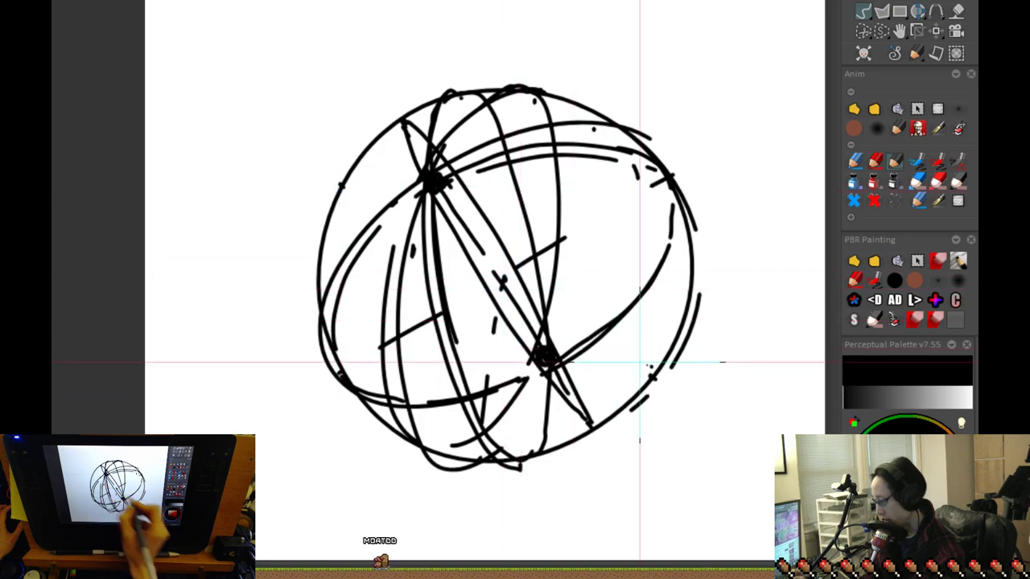
Wrap the rest of the sphere with ellipses through the same two dots, sloping to the lower right and becoming flatter
left_click_drag(556, 323, 616, 355)
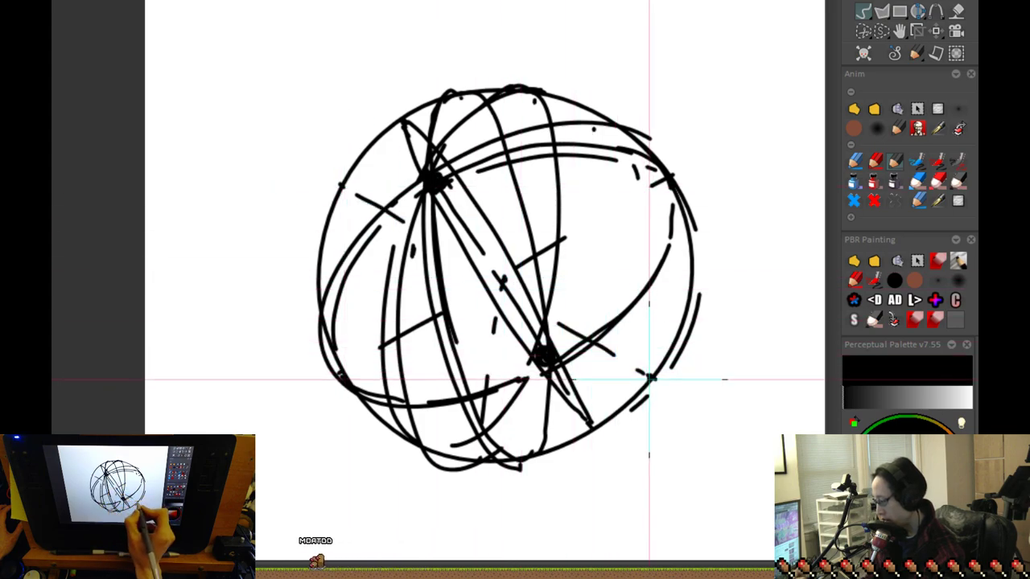
mouse_move(344, 177)
left_mouse_down()
mouse_move(479, 196)
mouse_move(625, 328)
mouse_move(642, 381)
left_mouse_up()
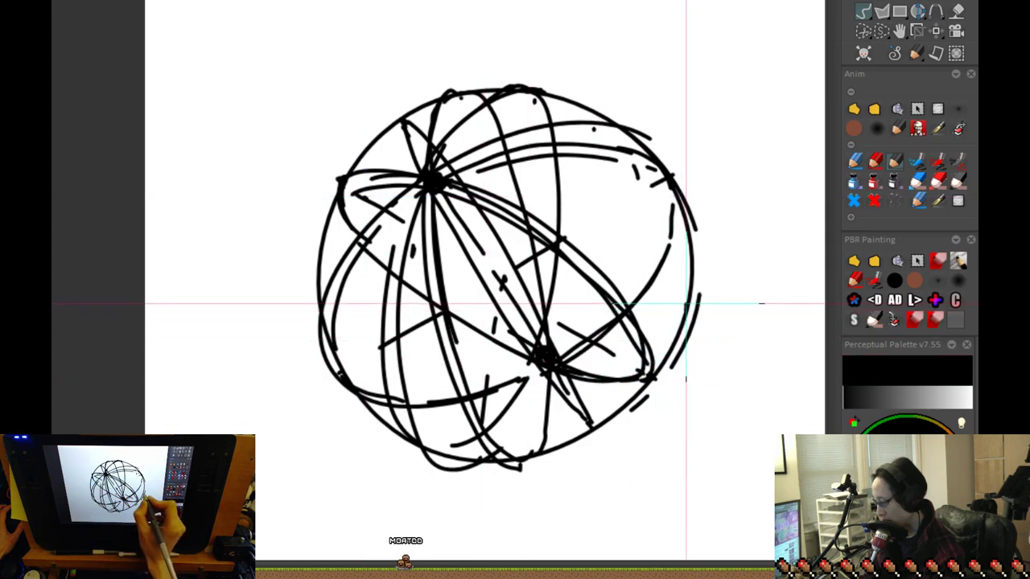
left_click_drag(686, 303, 622, 222)
left_click_drag(544, 185, 438, 173)
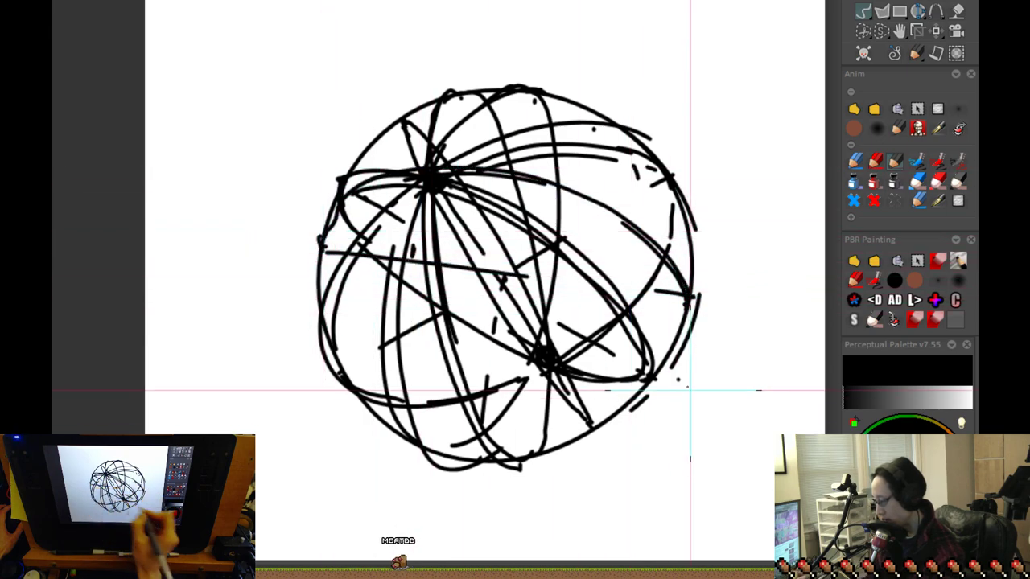
mouse_move(321, 248)
left_mouse_down()
mouse_move(401, 331)
mouse_move(667, 343)
left_mouse_up()
mouse_move(697, 297)
left_mouse_down()
mouse_move(623, 361)
mouse_move(594, 370)
left_mouse_up()
mouse_move(308, 216)
left_mouse_down()
mouse_move(487, 374)
mouse_move(629, 356)
left_mouse_up()
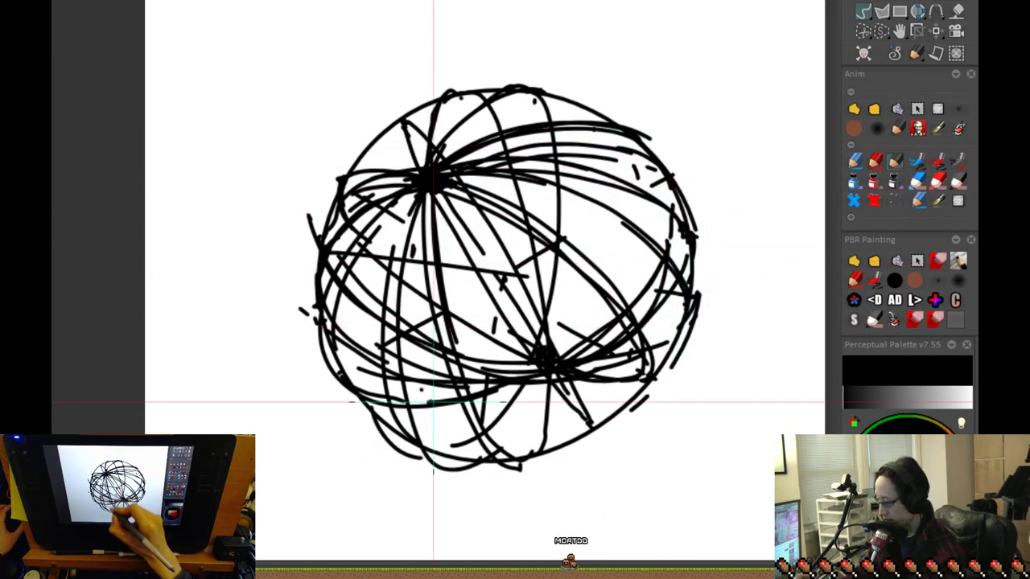
left_click_drag(419, 195, 391, 438)
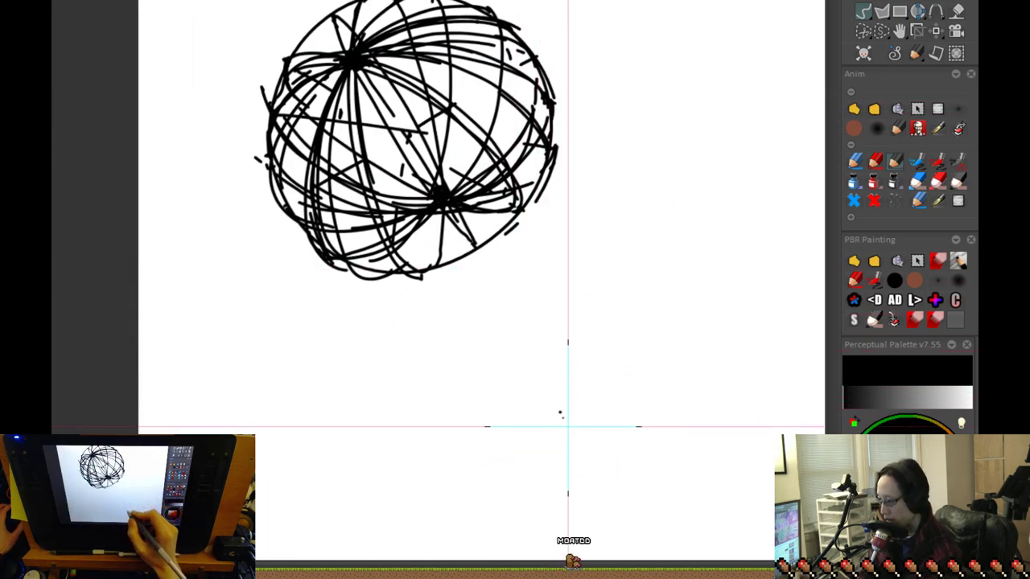
Below the sphere, draw a second large circle with two dots inside and pass several upright and right-leaning ellipses through them
scroll(594, 354, "down", 2)
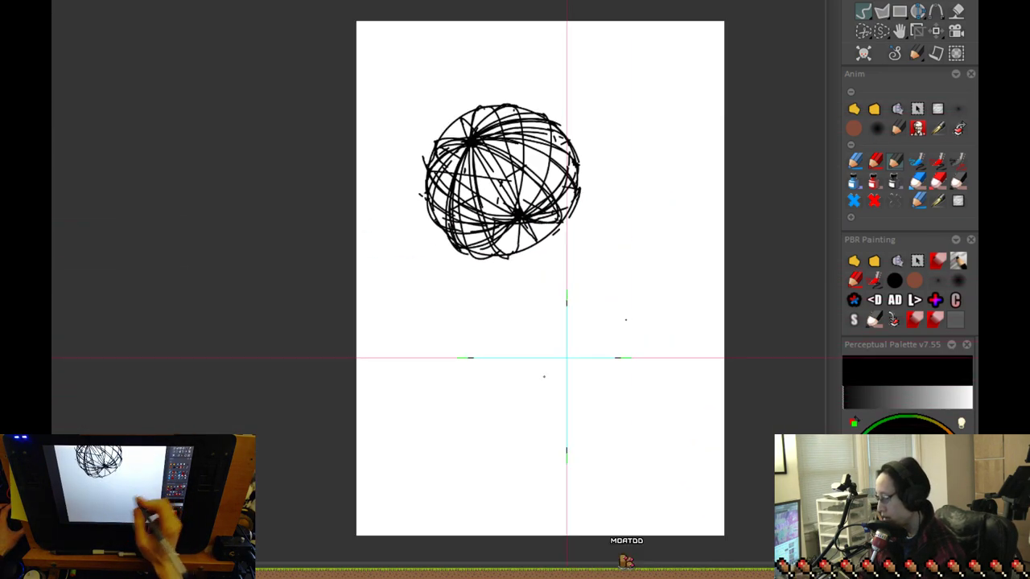
scroll(576, 378, "up", 1)
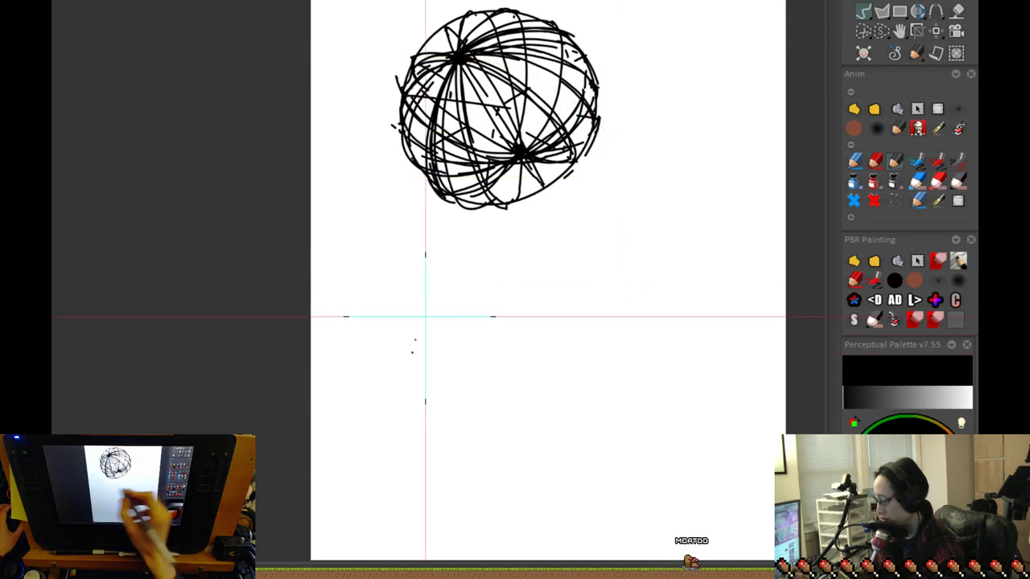
mouse_move(461, 312)
left_mouse_down()
mouse_move(471, 287)
mouse_move(428, 378)
left_mouse_up()
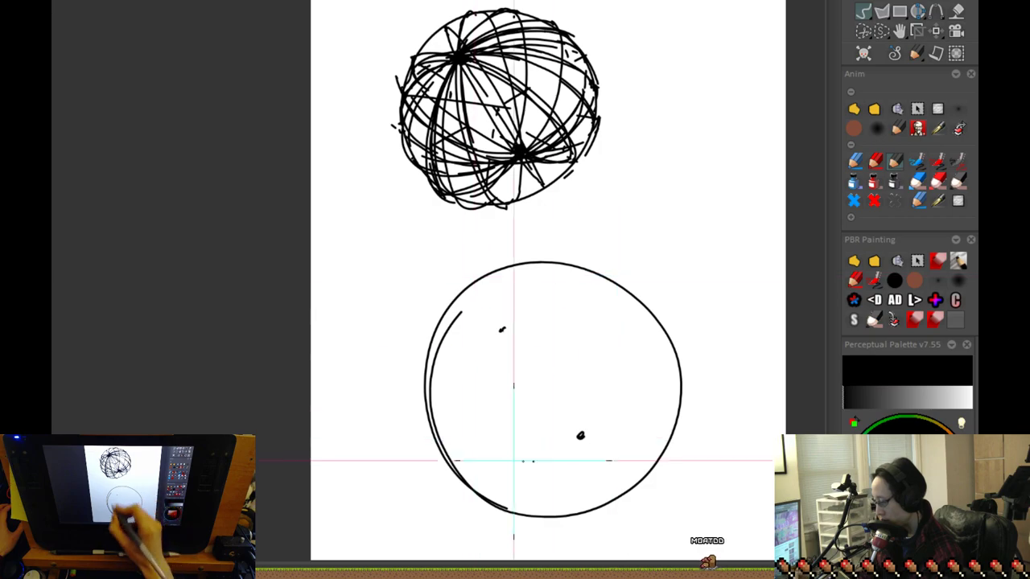
mouse_move(475, 472)
left_mouse_down()
mouse_move(505, 462)
mouse_move(437, 400)
left_mouse_up()
key("ctrl+z")
mouse_move(583, 297)
left_mouse_down()
mouse_move(524, 473)
mouse_move(601, 283)
left_mouse_up()
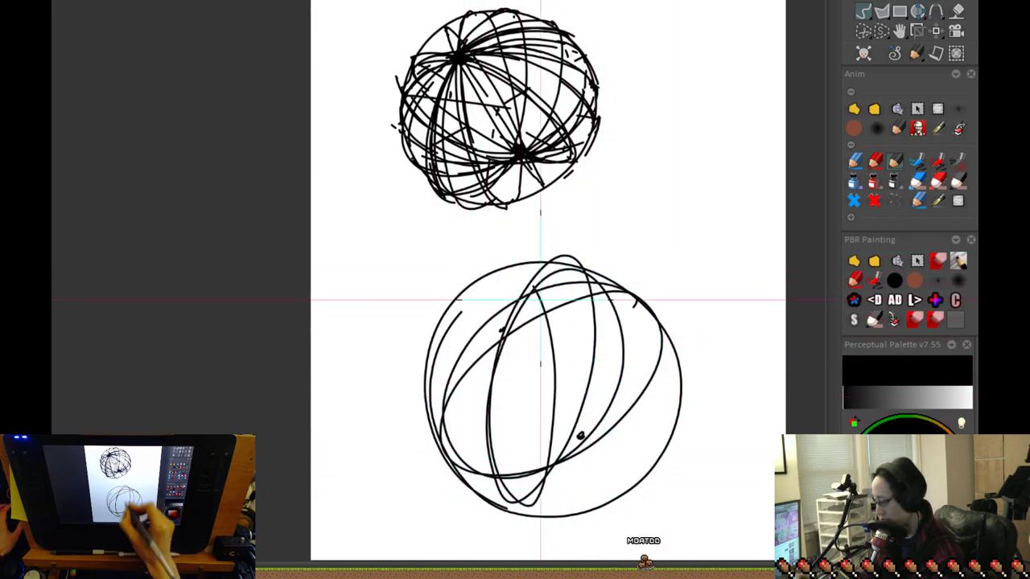
Fill the second sphere with left-leaning and flatter ellipses through its two dots, plus further loops around its right side
left_click_drag(464, 291, 586, 469)
left_click_drag(496, 328, 629, 484)
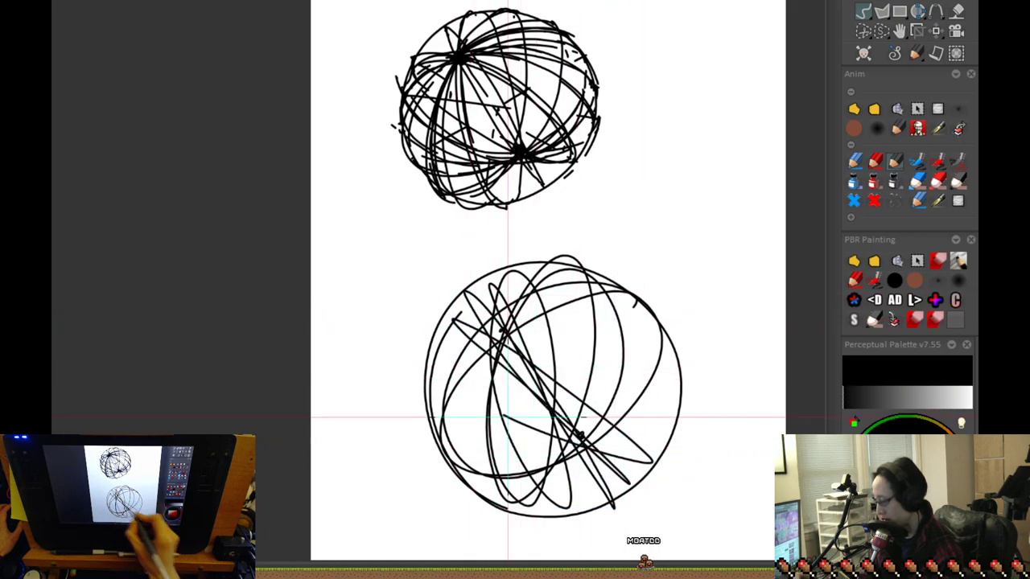
left_click_drag(543, 439, 598, 455)
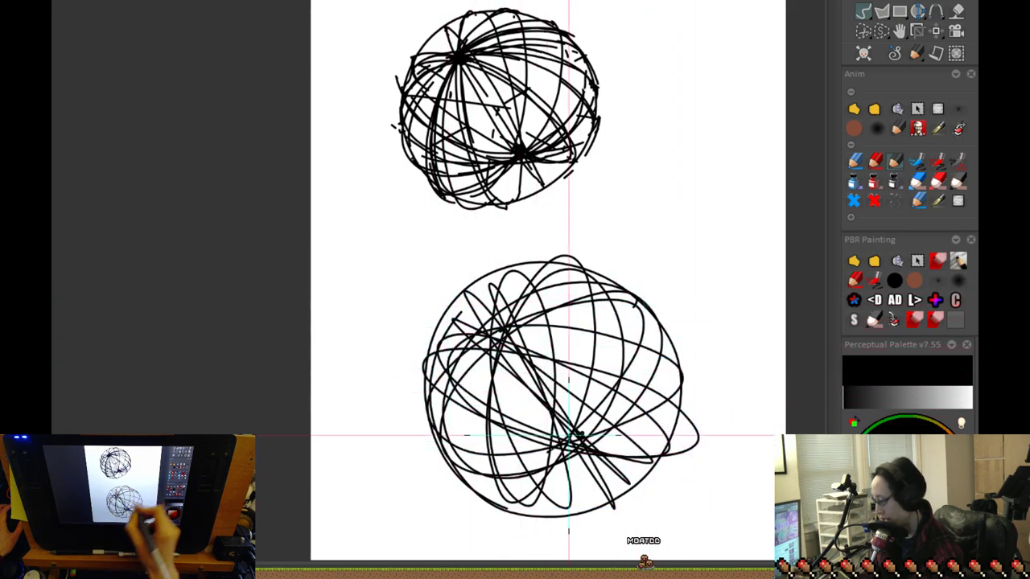
left_click_drag(600, 403, 617, 358)
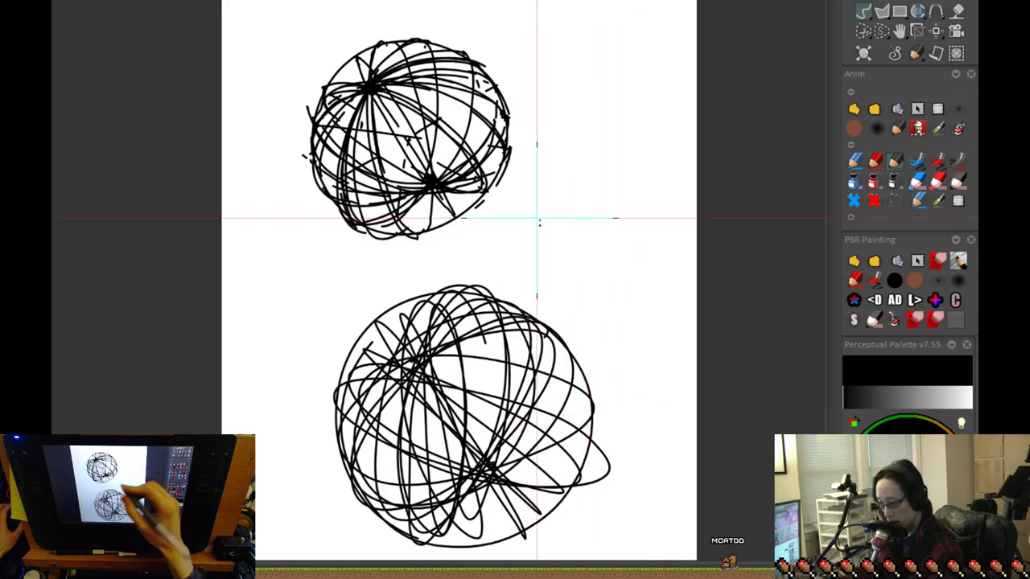
On a blank canvas, sketch rounded hair with curved left and right outlines, a curved middle strand and a pointed right lock
scroll(626, 414, "down", 2)
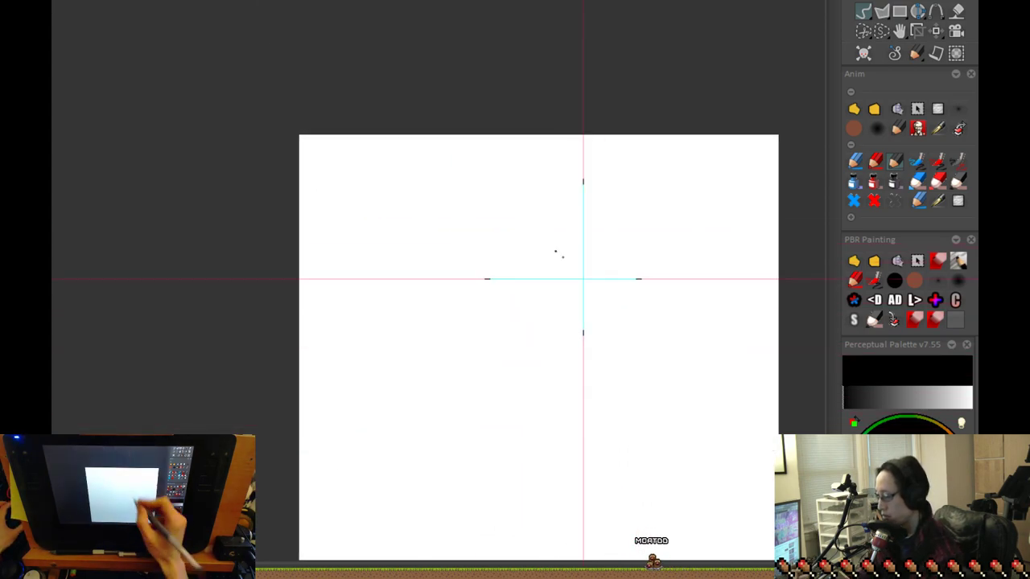
scroll(388, 352, "up", 3)
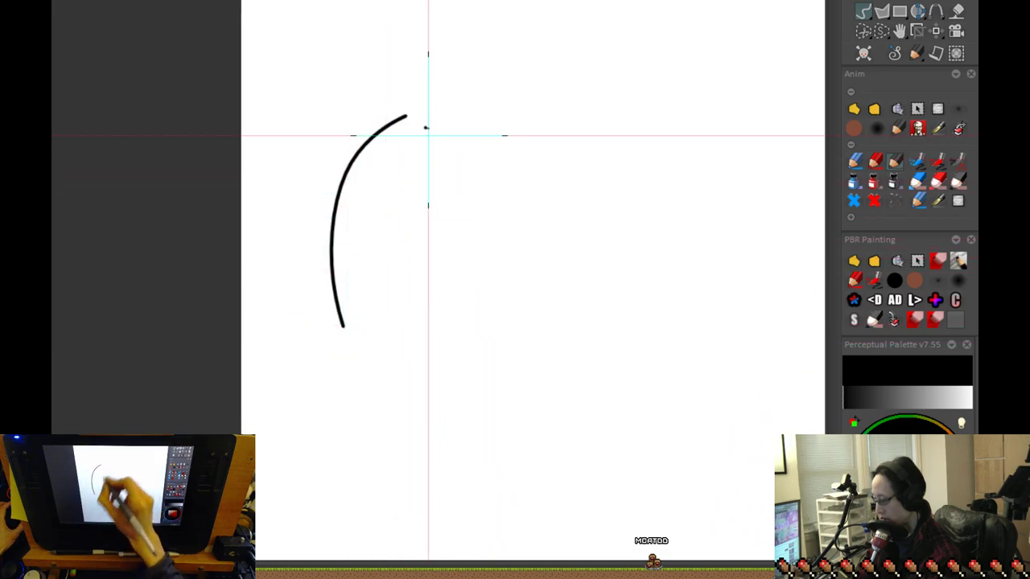
left_click_drag(364, 207, 427, 419)
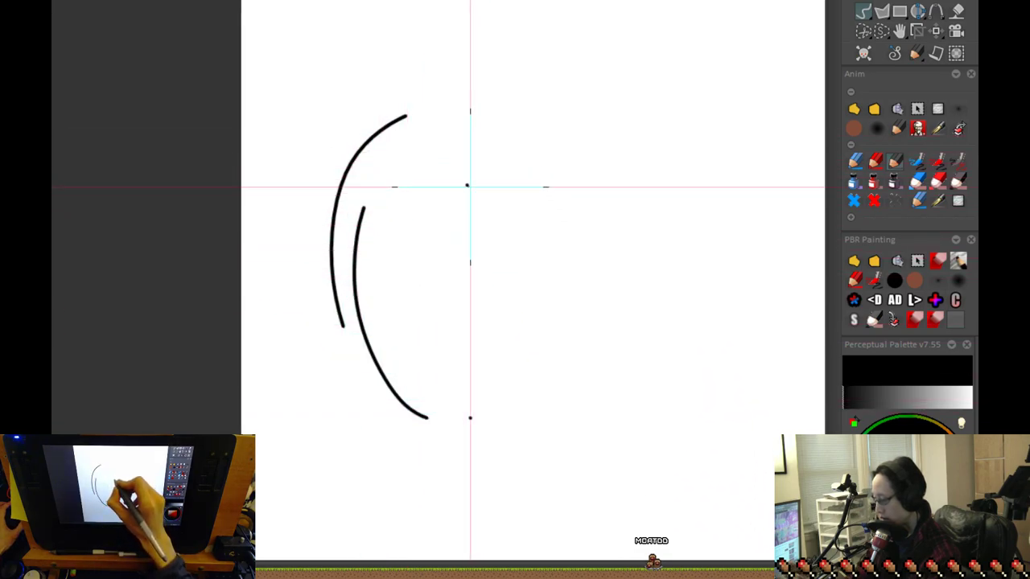
mouse_move(507, 153)
left_mouse_down()
mouse_move(642, 288)
mouse_move(636, 323)
left_mouse_up()
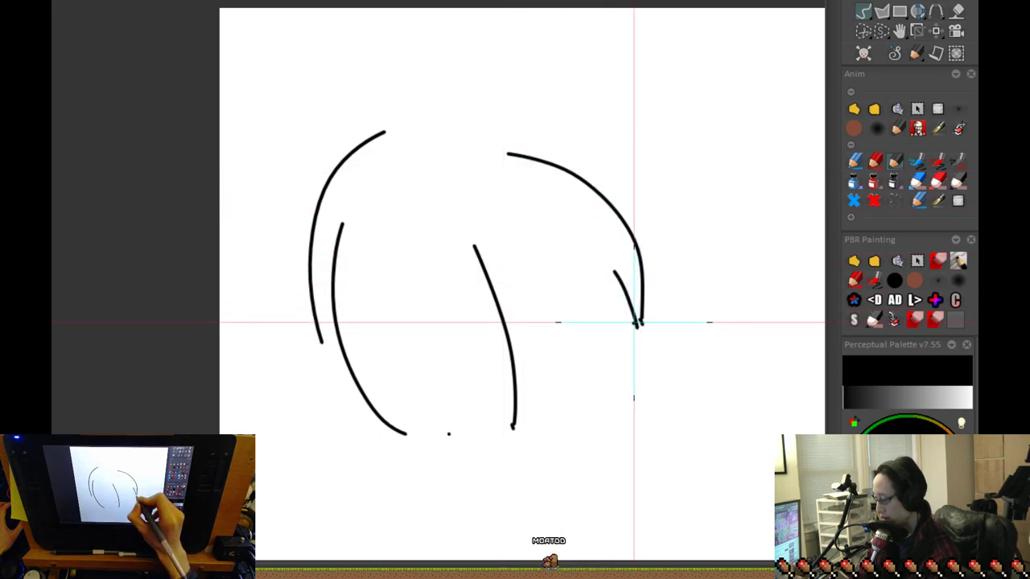
left_click_drag(613, 272, 605, 394)
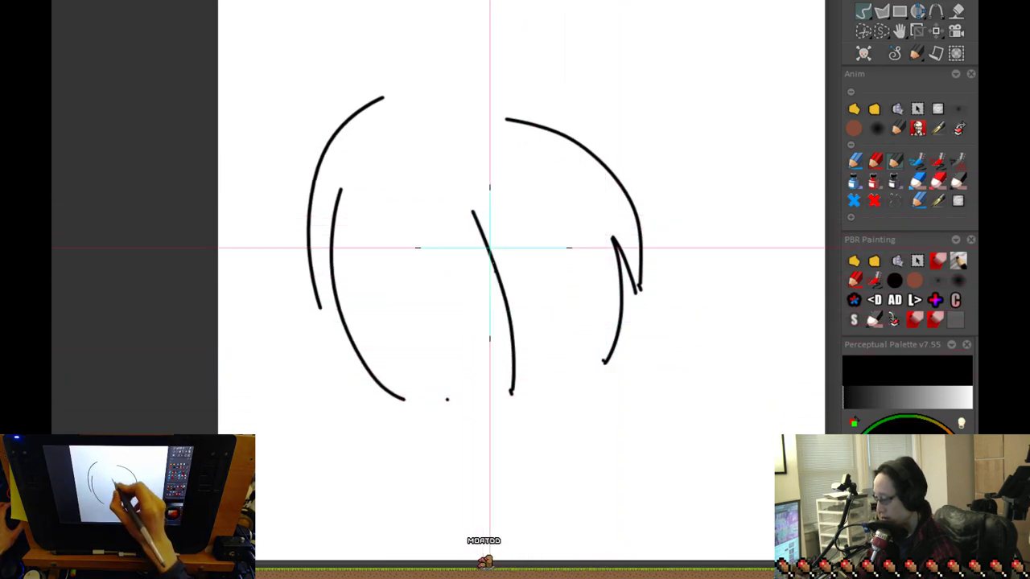
Draw the middle fringe lock with a notched tip and add pointed strand tips along the hair's lower-left edge
mouse_move(418, 252)
left_mouse_down()
mouse_move(461, 406)
mouse_move(487, 399)
mouse_move(482, 377)
mouse_move(512, 392)
left_mouse_up()
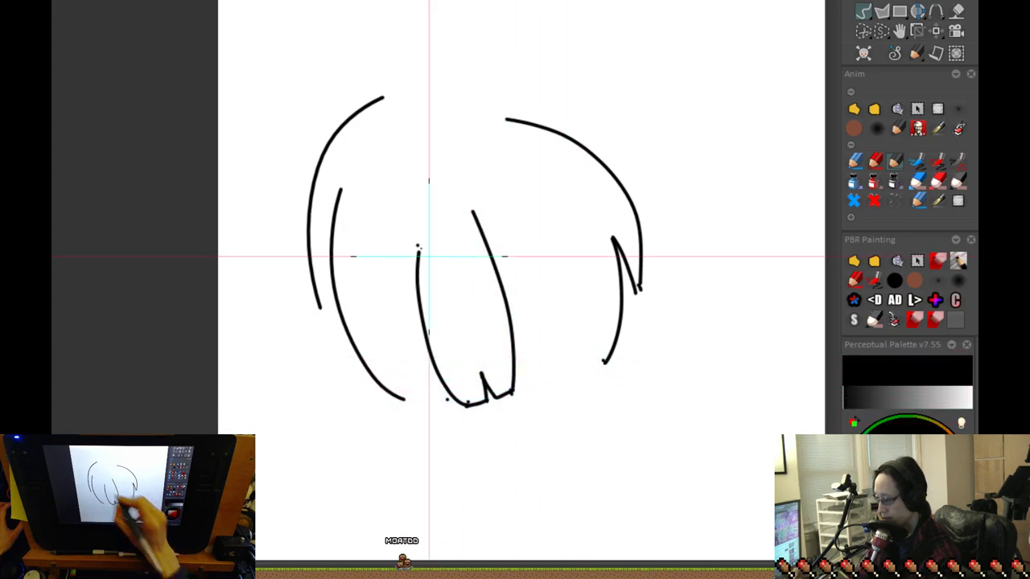
left_click_drag(373, 326, 428, 415)
left_click_drag(408, 346, 453, 409)
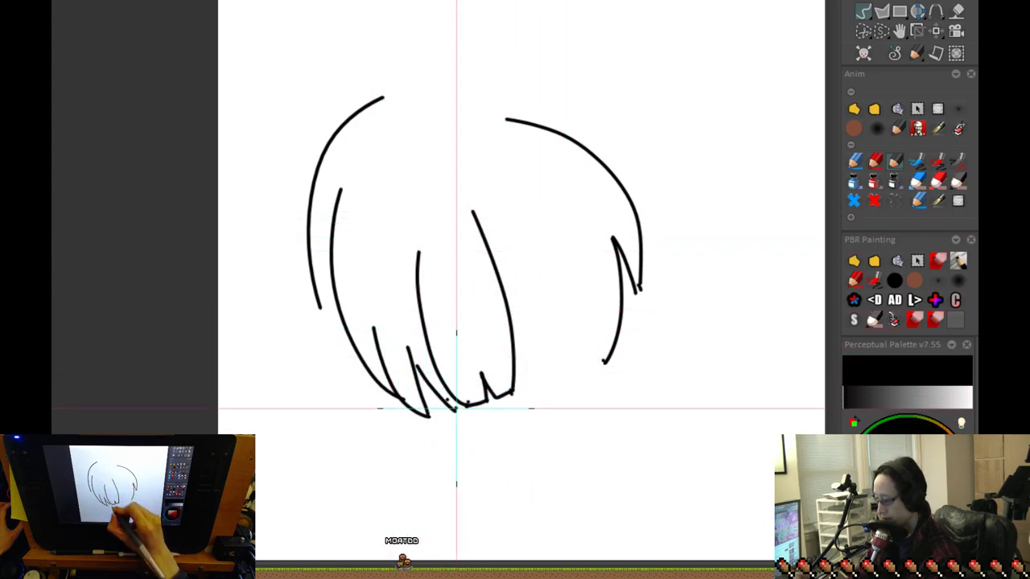
Draw a long curved fringe strand right of the middle lock and join it to the right outline with jagged tips
mouse_move(494, 249)
left_mouse_down()
mouse_move(537, 379)
mouse_move(548, 375)
mouse_move(554, 194)
left_mouse_up()
mouse_move(578, 256)
left_mouse_down()
mouse_move(582, 327)
mouse_move(568, 367)
left_mouse_up()
key("ctrl+z")
left_click_drag(579, 256, 580, 263)
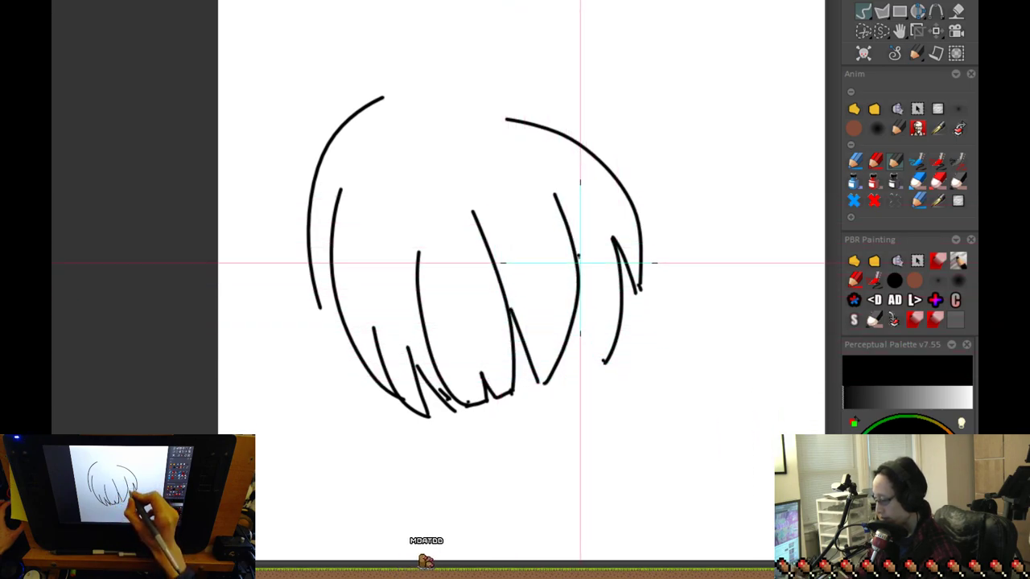
mouse_move(565, 367)
left_mouse_down()
mouse_move(563, 381)
mouse_move(599, 320)
mouse_move(602, 364)
left_mouse_up()
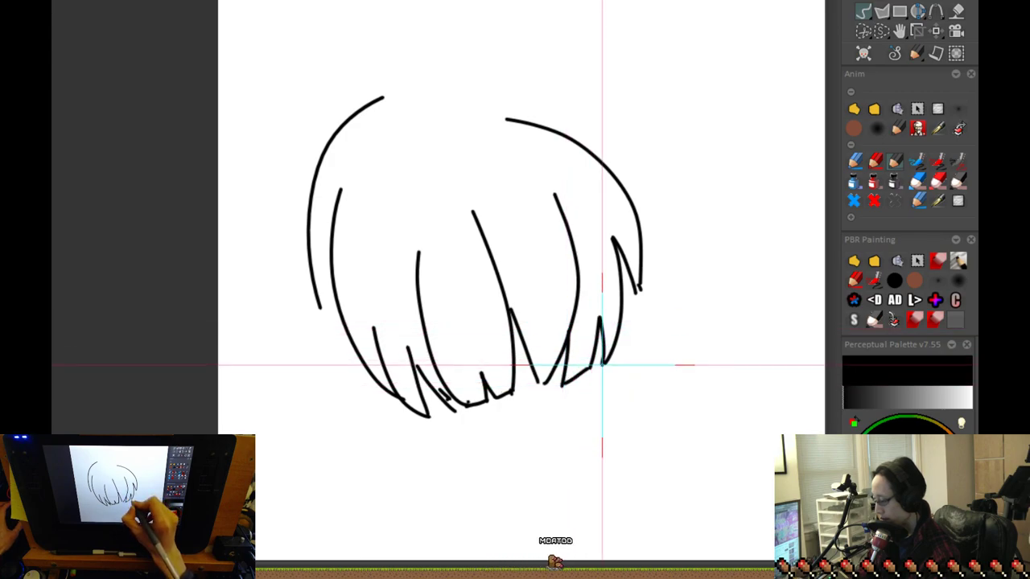
Close the hair's lower-left outline with a short tip and sketch short curved strands around the crown
left_click_drag(595, 417, 635, 432)
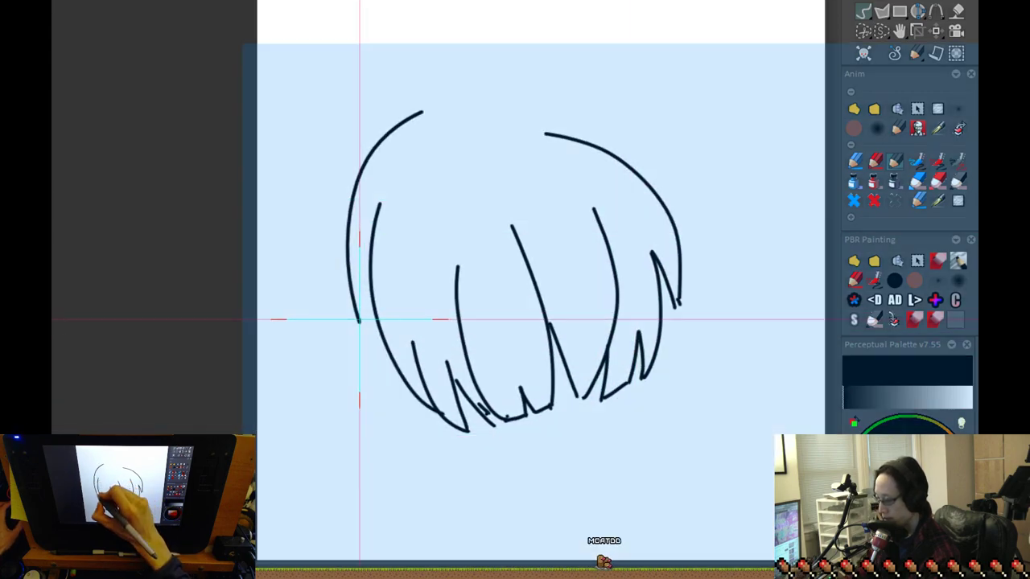
left_click_drag(358, 321, 380, 330)
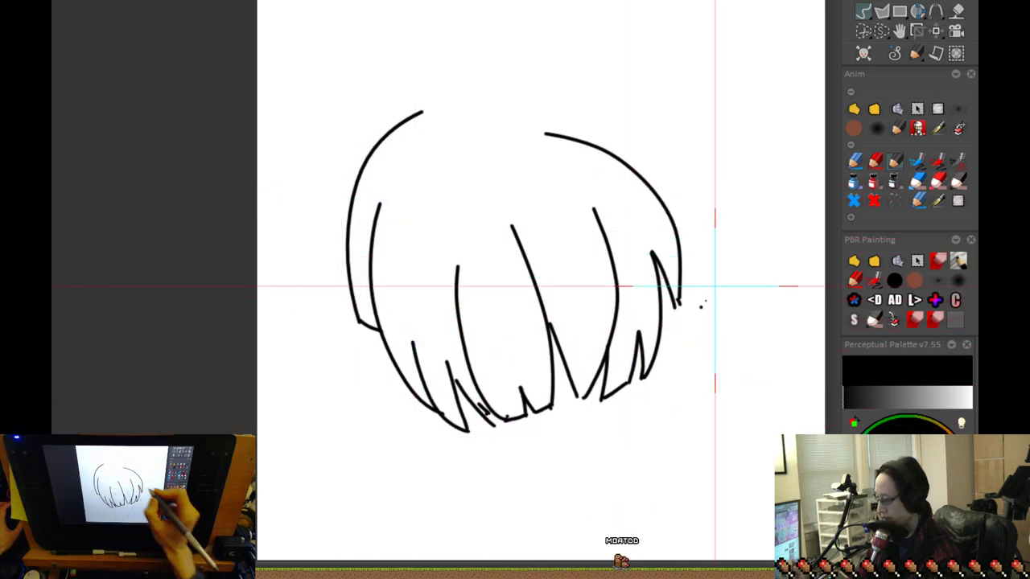
left_click_drag(719, 280, 722, 319)
mouse_move(460, 177)
left_mouse_down()
mouse_move(437, 178)
mouse_move(384, 270)
left_mouse_up()
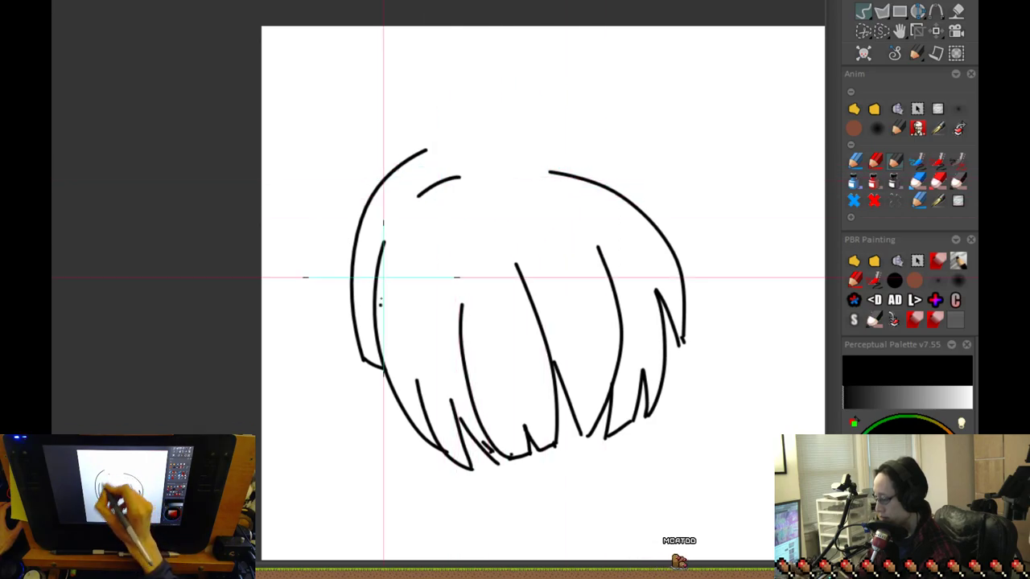
left_click_drag(474, 163, 431, 145)
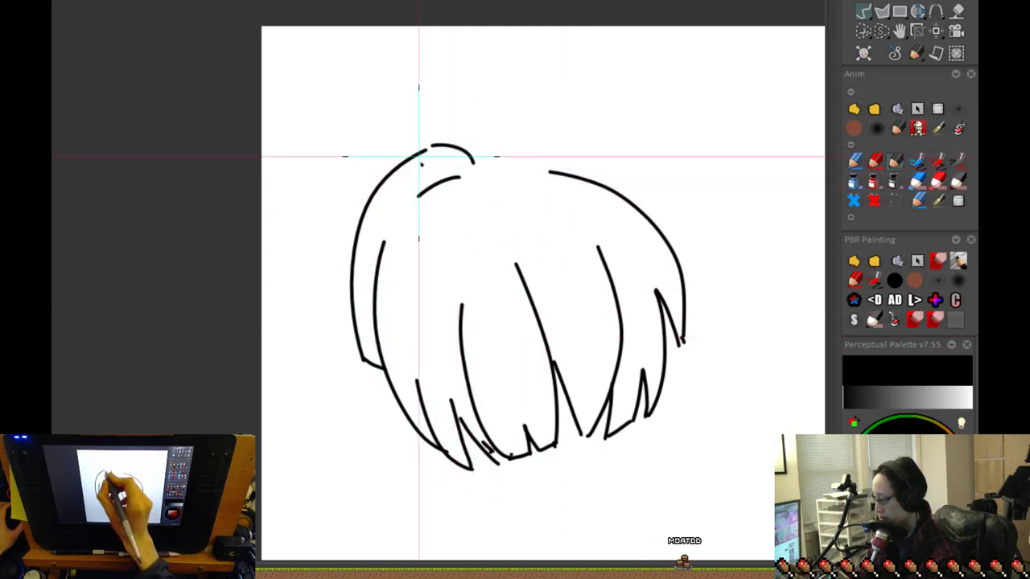
mouse_move(512, 134)
left_mouse_down()
mouse_move(452, 139)
mouse_move(501, 157)
left_mouse_up()
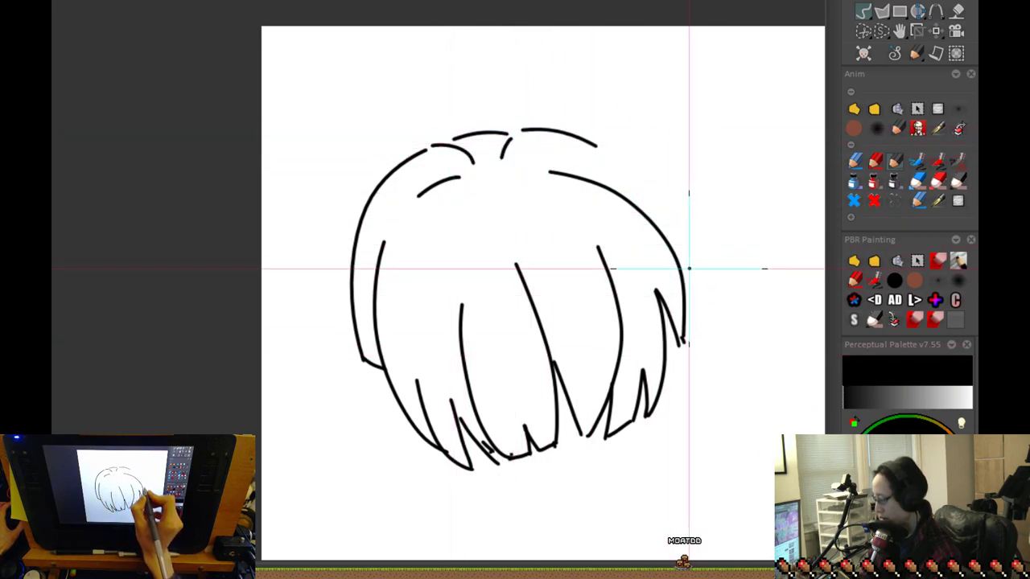
Draw an outer curve over the hair's upper right and a short parting line running down from the crown
left_click_drag(586, 137, 685, 226)
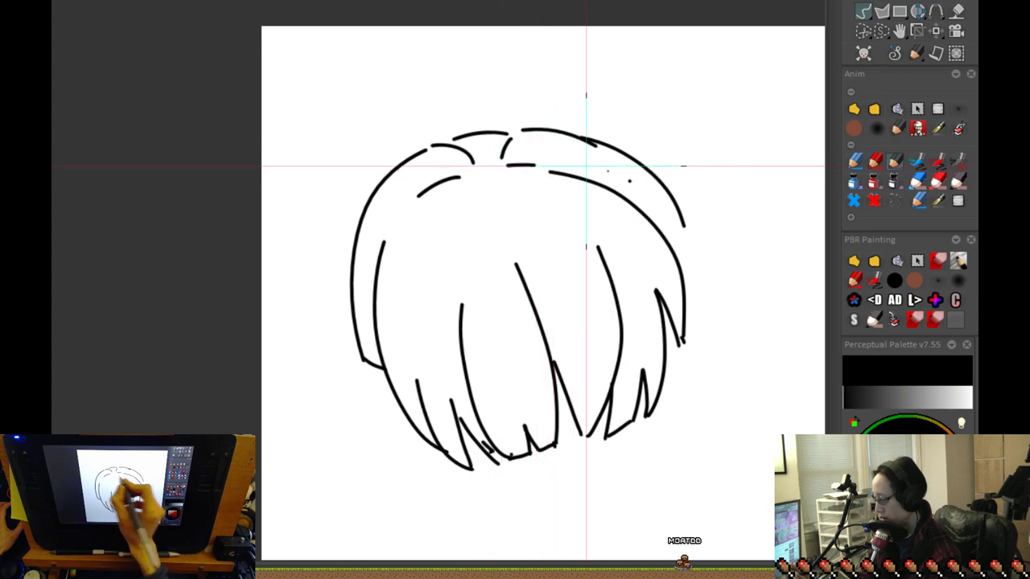
left_click_drag(595, 146, 501, 161)
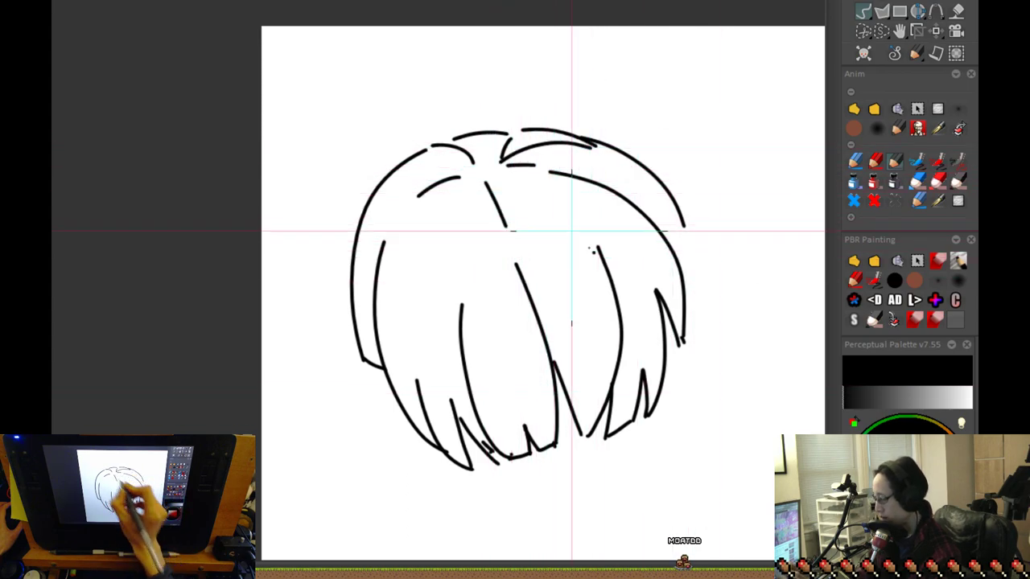
scroll(647, 341, "down", 1)
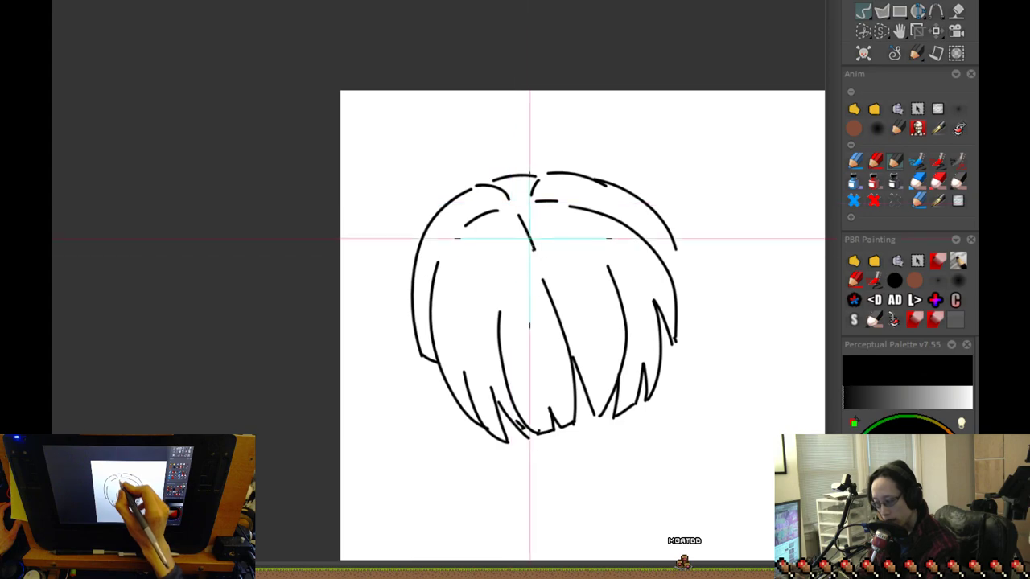
Try a long curved back-hair line down the hair's right side and a short one at its lower left
left_click_drag(650, 422, 606, 390)
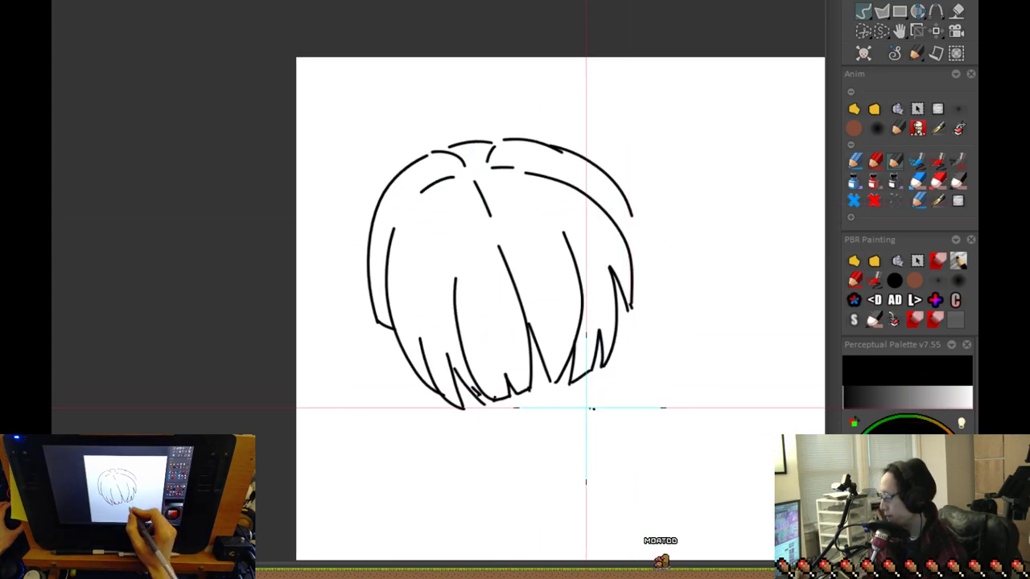
left_click_drag(641, 239, 641, 300)
key("ctrl+z")
left_click_drag(646, 228, 662, 386)
key("ctrl+z")
mouse_move(636, 234)
left_mouse_down()
mouse_move(620, 392)
mouse_move(603, 423)
left_mouse_up()
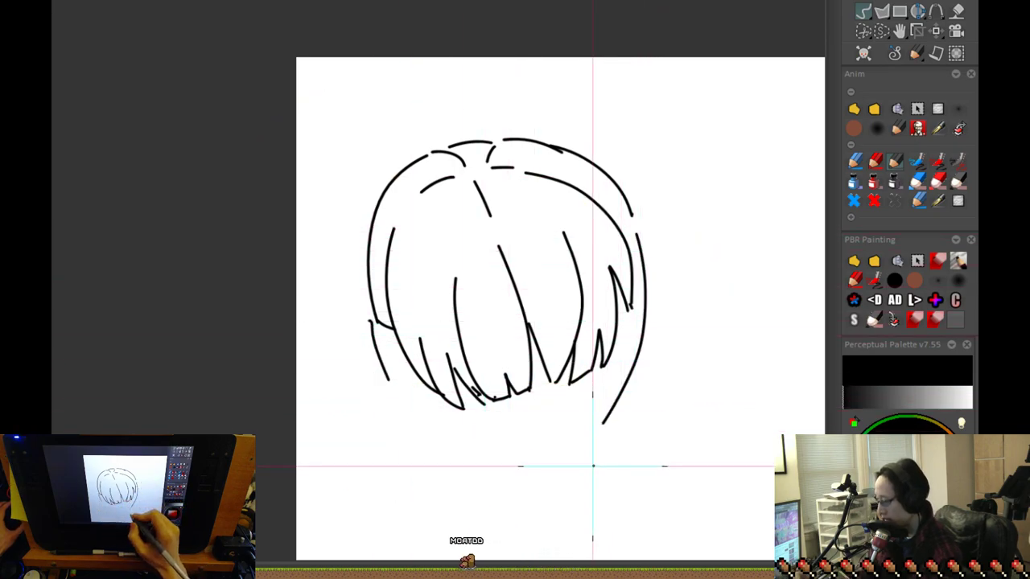
key("ctrl+z")
key("ctrl+z")
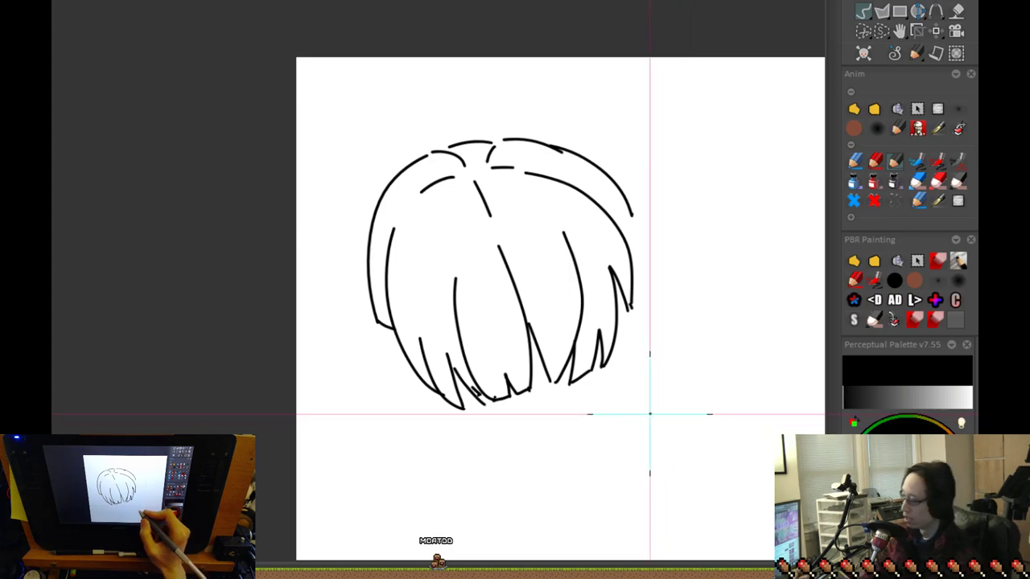
Scribble a loose zigzag with loops in the empty area beneath the hair, and undo it
mouse_move(665, 485)
left_mouse_down()
mouse_move(588, 421)
mouse_move(575, 448)
mouse_move(563, 215)
left_mouse_up()
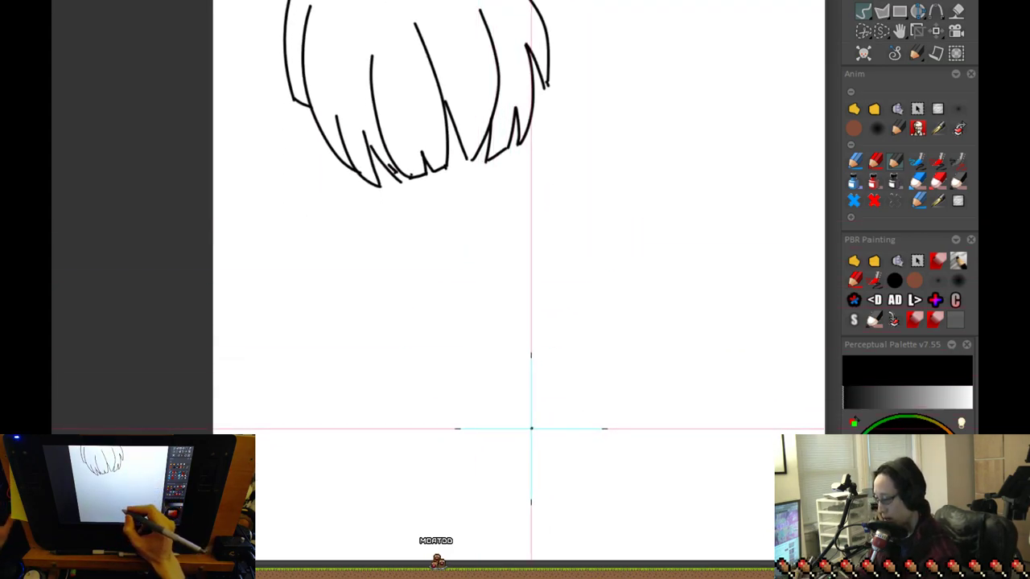
left_click_drag(363, 259, 414, 465)
key("ctrl+z")
mouse_move(306, 301)
left_mouse_down()
mouse_move(357, 454)
mouse_move(424, 353)
mouse_move(506, 287)
mouse_move(595, 321)
mouse_move(735, 346)
mouse_move(721, 284)
left_mouse_up()
left_click_drag(642, 377, 459, 396)
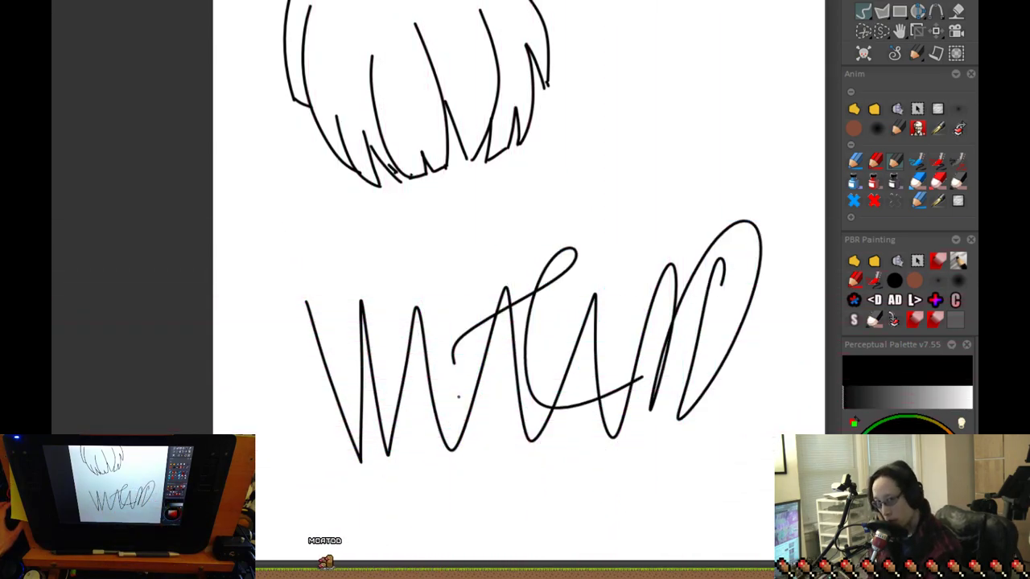
key("ctrl+z")
key("ctrl+z")
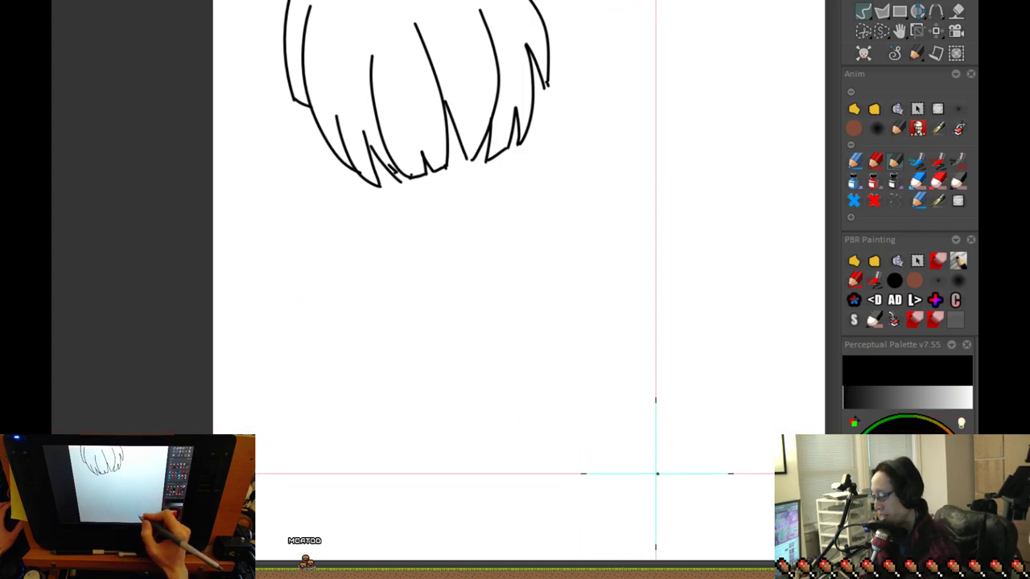
Turn the hair sketch red as a guide and trace the middle fringe strand and its branching notch line in black
mouse_move(628, 372)
left_mouse_down()
mouse_move(617, 406)
mouse_move(641, 509)
left_mouse_up()
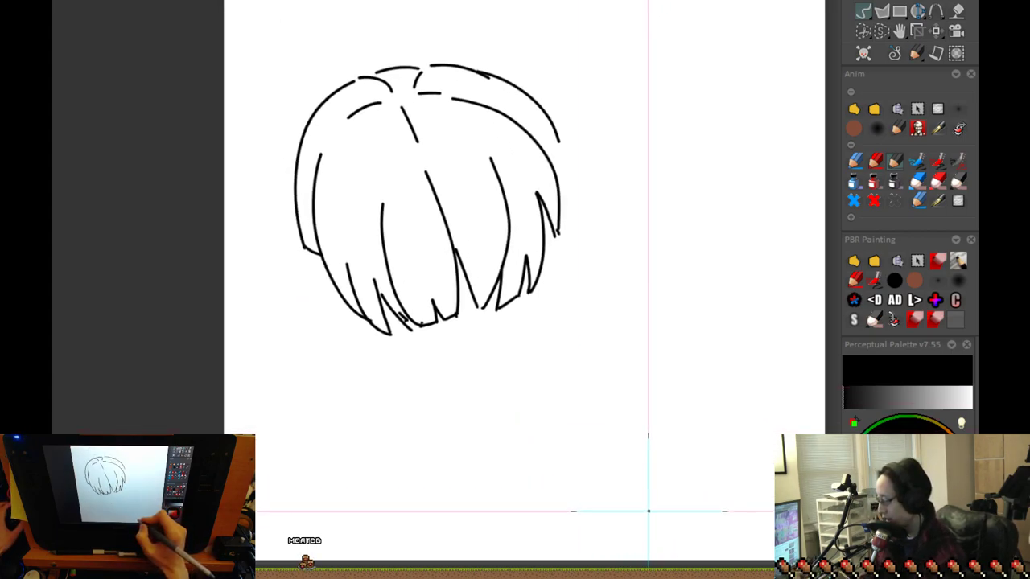
left_click_drag(597, 470, 611, 502)
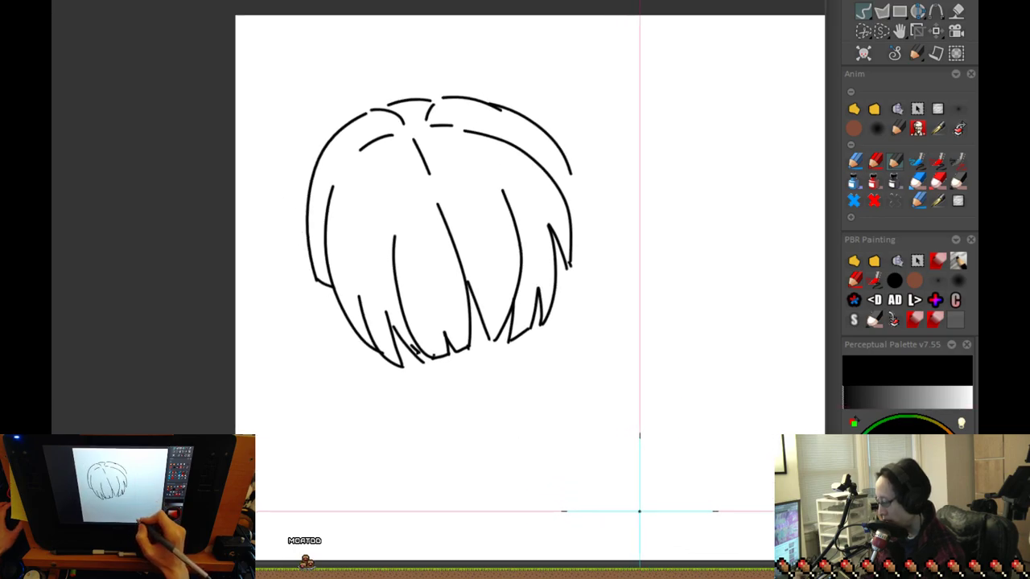
left_click_drag(553, 401, 702, 393)
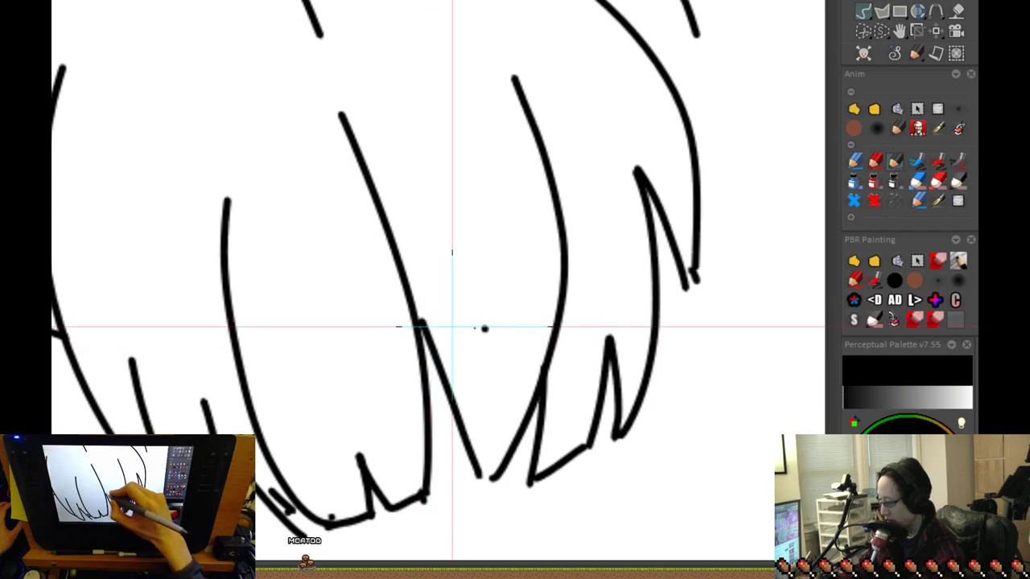
left_click(873, 182)
left_click_drag(503, 485, 552, 413)
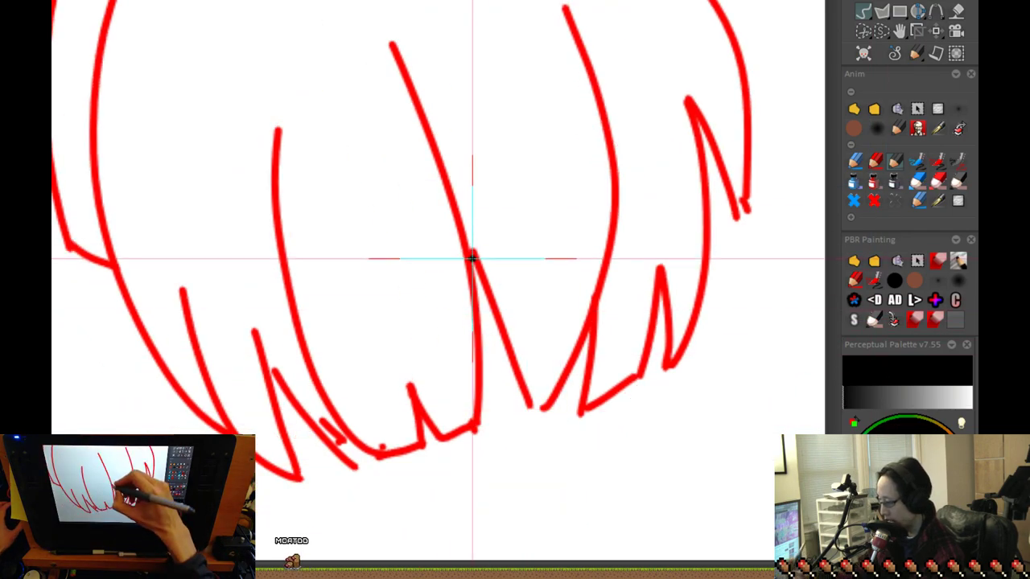
mouse_move(394, 41)
left_mouse_down()
mouse_move(423, 107)
mouse_move(474, 354)
mouse_move(474, 426)
left_mouse_up()
left_click_drag(471, 259, 528, 394)
key("ctrl+z")
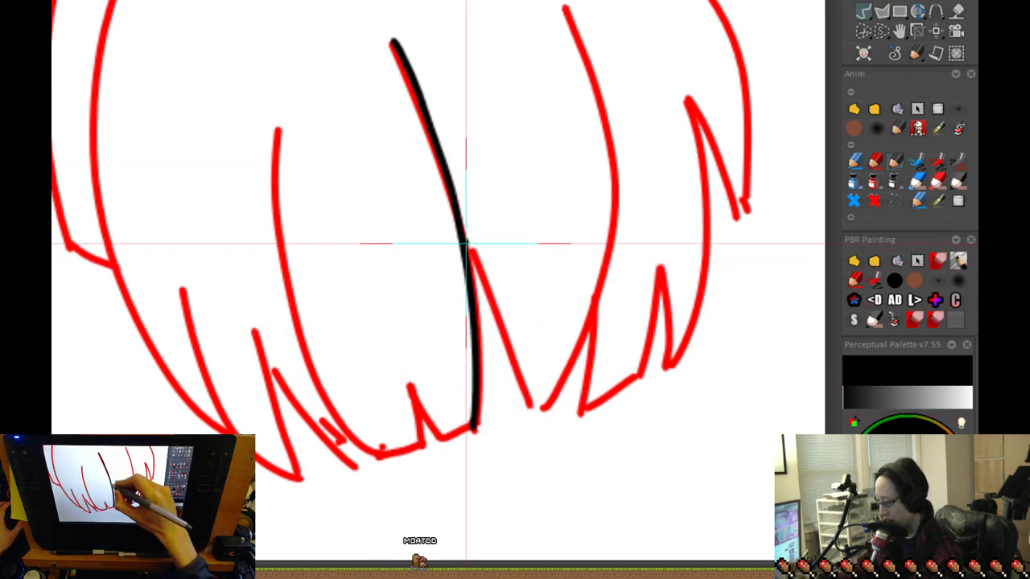
left_click_drag(469, 251, 534, 409)
Dot the notch line's continuation up and leftward past the middle strand, and undo some of the dots
mouse_move(451, 203)
left_mouse_down()
mouse_move(476, 288)
mouse_move(384, 151)
left_mouse_up()
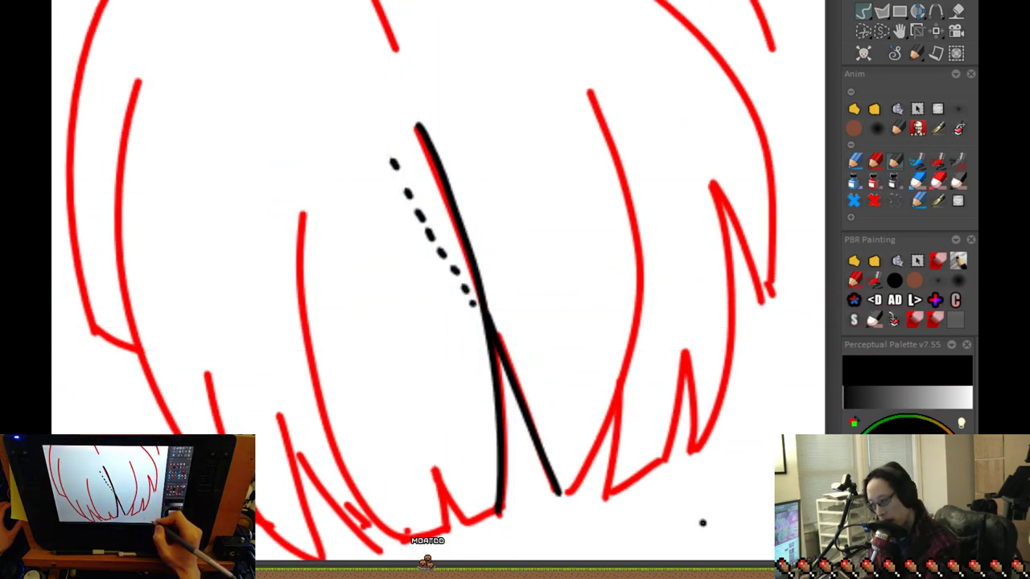
left_click_drag(702, 522, 704, 510)
key("ctrl+z")
key("ctrl+z")
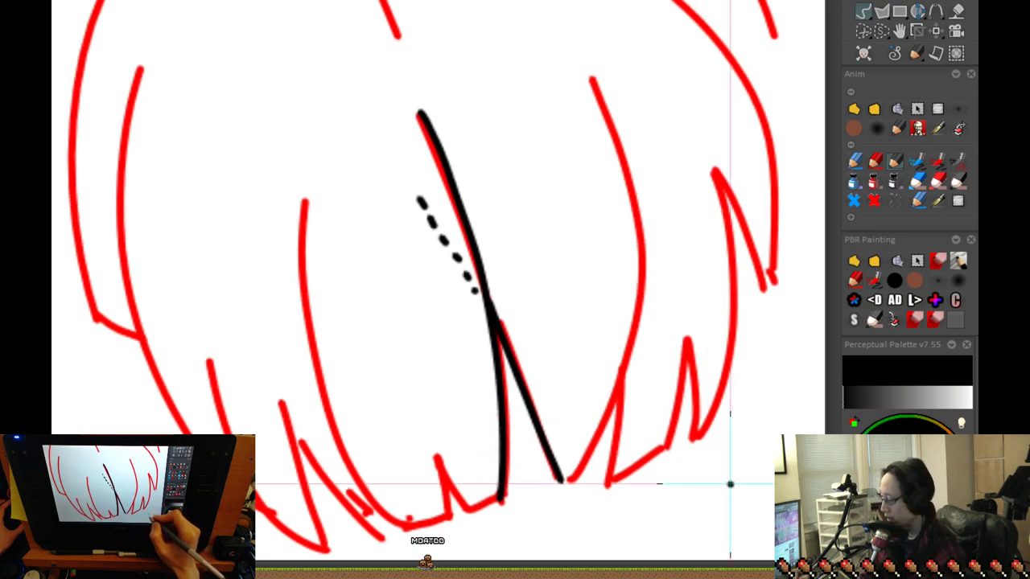
Trace the long right fringe strand and the short line of its split tip in black
mouse_move(591, 76)
left_mouse_down()
mouse_move(642, 201)
mouse_move(642, 290)
mouse_move(597, 435)
mouse_move(566, 489)
left_mouse_up()
mouse_move(621, 373)
left_mouse_down()
mouse_move(605, 285)
mouse_move(591, 395)
left_mouse_up()
left_click_drag(612, 318, 600, 382)
left_click_drag(585, 255, 564, 188)
scroll(648, 360, "down", 2)
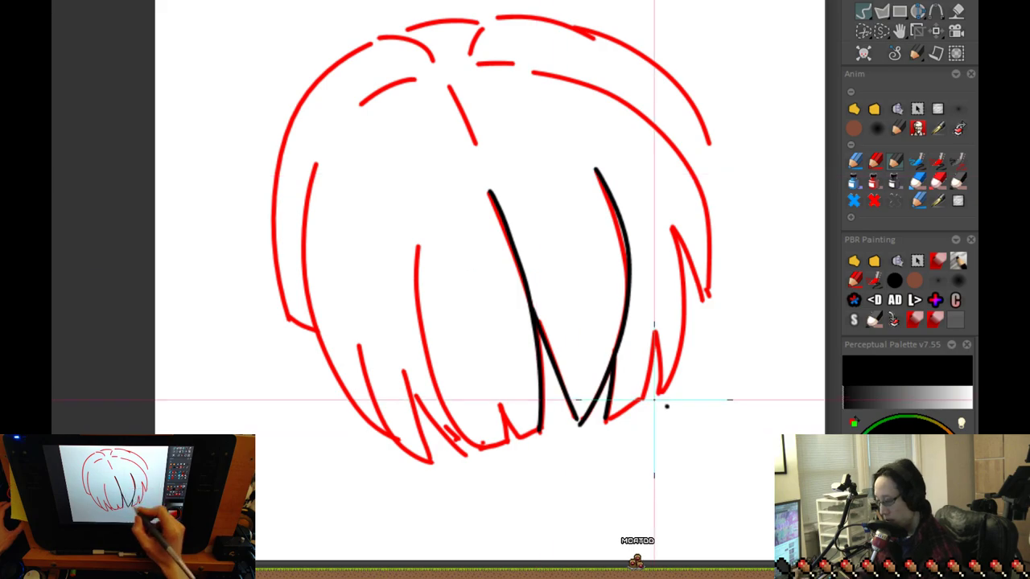
Clear the hair drawing from the canvas and draw one large circle
left_click_drag(615, 446, 531, 40)
mouse_move(603, 211)
left_mouse_down()
mouse_move(381, 511)
mouse_move(359, 285)
left_mouse_up()
key("Delete")
mouse_move(534, 117)
left_mouse_down()
mouse_move(691, 202)
mouse_move(379, 175)
left_mouse_up()
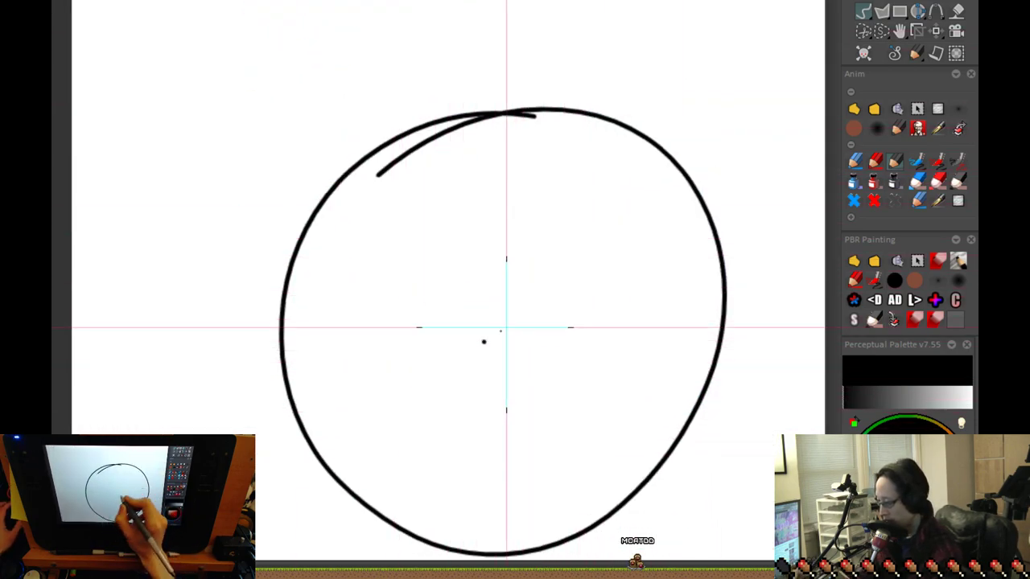
Draw a letter E in the circle's centre and repeat it, smaller and partly hidden, toward the upper-right edge
mouse_move(469, 261)
left_mouse_down()
mouse_move(473, 388)
mouse_move(548, 265)
left_mouse_up()
left_click_drag(469, 324, 549, 317)
left_click_drag(464, 387, 572, 378)
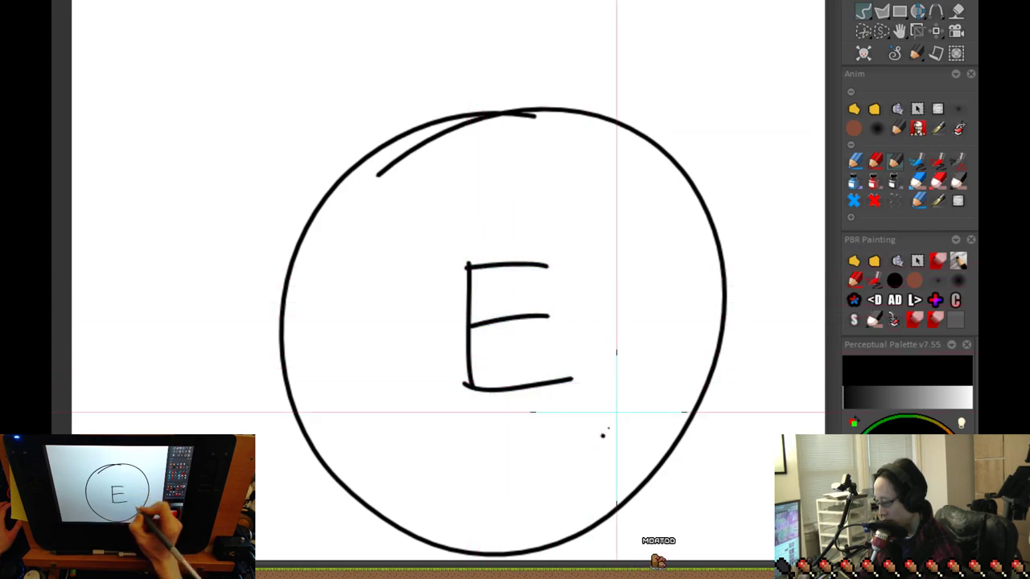
mouse_move(528, 245)
left_mouse_down()
mouse_move(523, 215)
mouse_move(567, 181)
left_mouse_up()
left_click_drag(561, 295, 609, 273)
left_click_drag(560, 242, 589, 237)
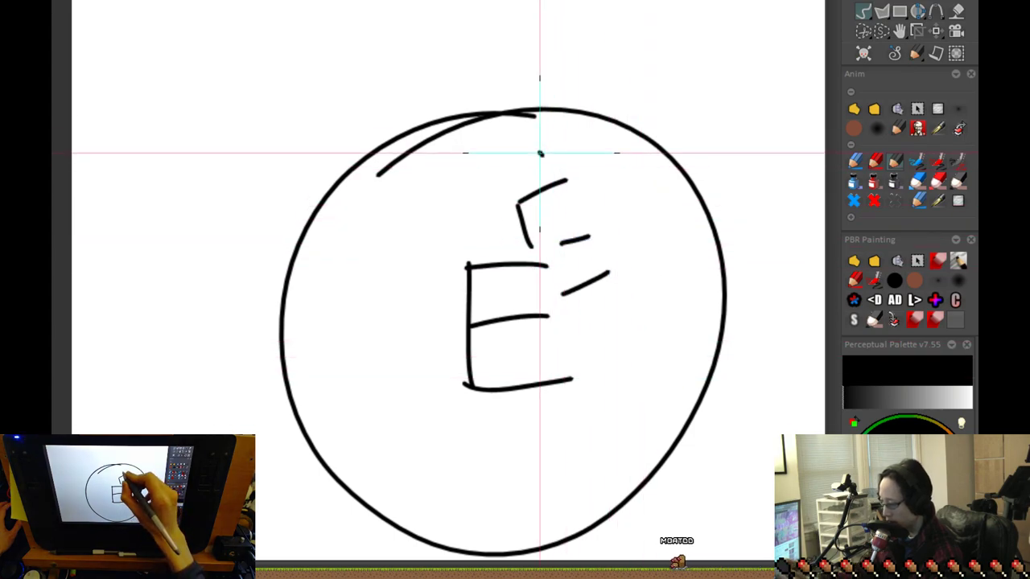
left_click_drag(538, 151, 552, 171)
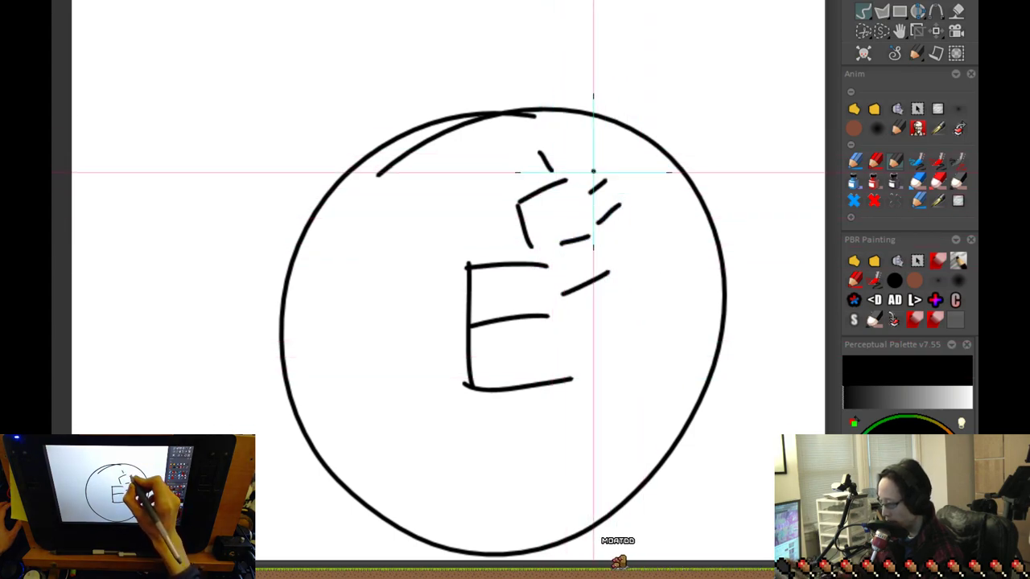
mouse_move(549, 151)
left_mouse_down()
mouse_move(573, 145)
mouse_move(563, 137)
mouse_move(572, 120)
mouse_move(605, 141)
left_mouse_up()
left_click_drag(613, 184, 629, 167)
left_click_drag(569, 121, 581, 116)
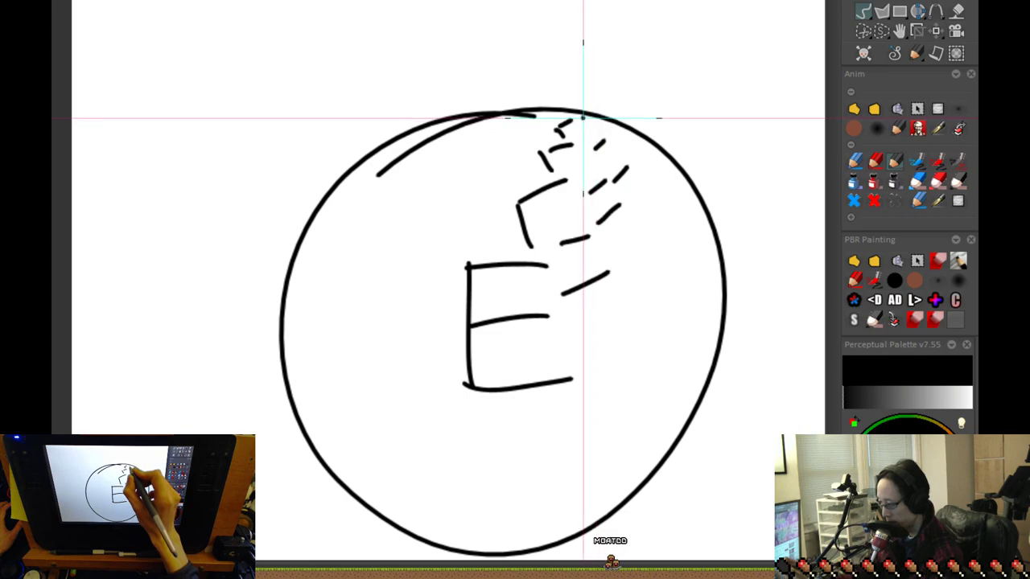
Undo all the letter E strokes inside the large circle
left_click_drag(641, 472, 660, 341)
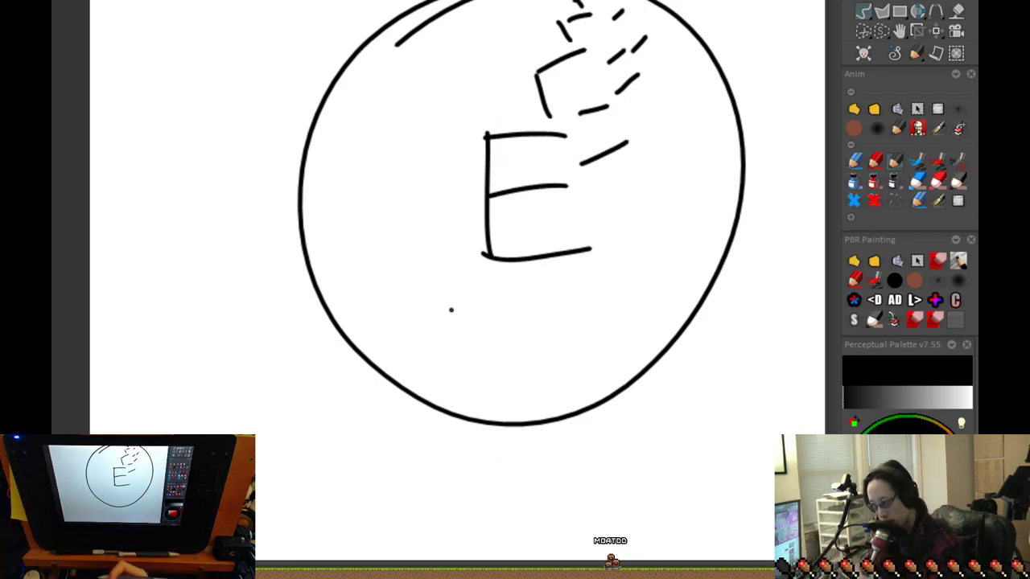
key("ctrl+z")
key("ctrl+z")
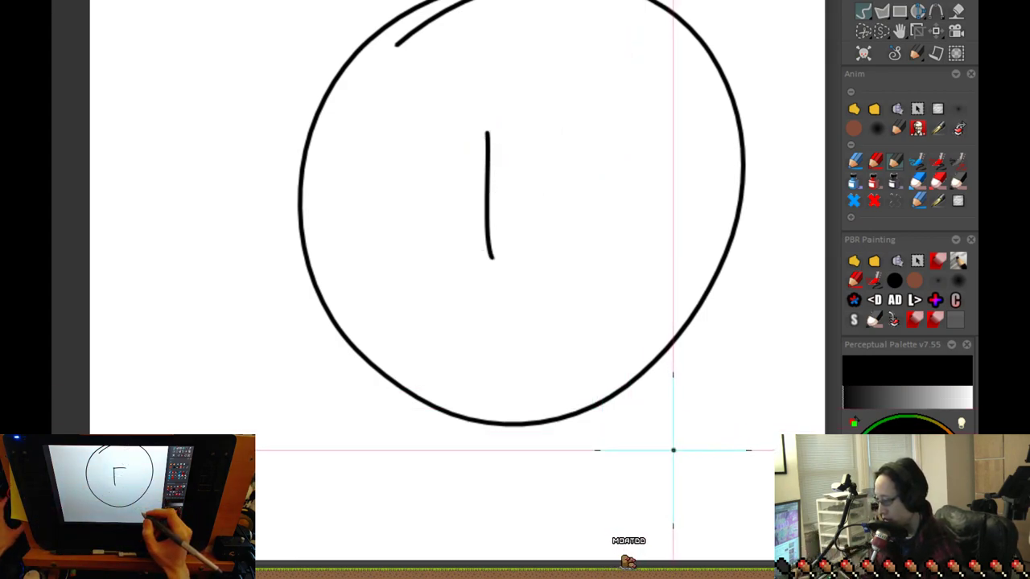
key("ctrl+z")
Draw a smaller circle inside the large one and two partly hidden circles overlapping behind its upper-right side
left_click_drag(653, 315, 659, 413)
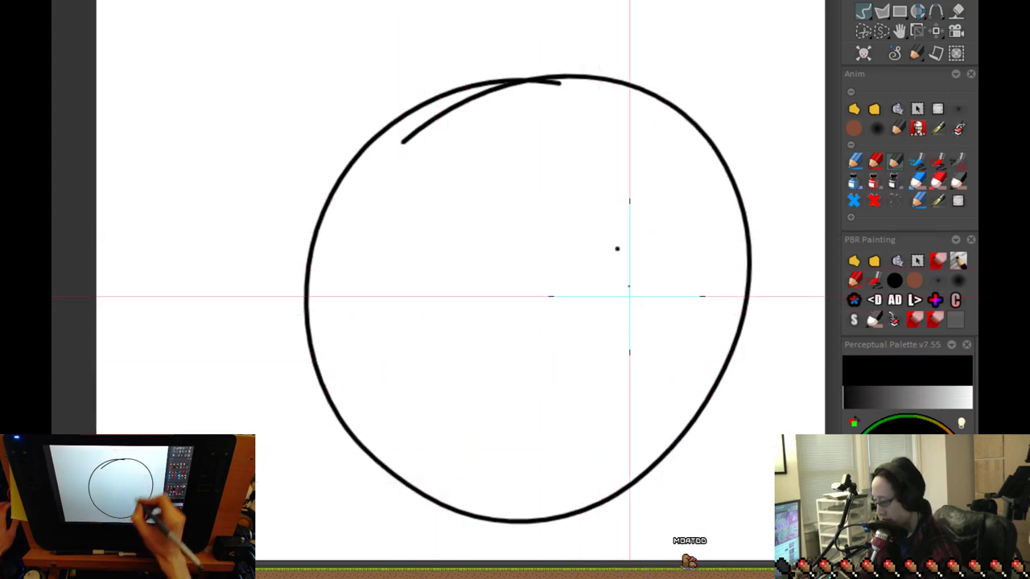
left_click_drag(471, 196, 609, 230)
key("ctrl+z")
mouse_move(462, 186)
left_mouse_down()
mouse_move(628, 272)
mouse_move(464, 186)
mouse_move(650, 202)
left_mouse_up()
left_click_drag(632, 245, 650, 226)
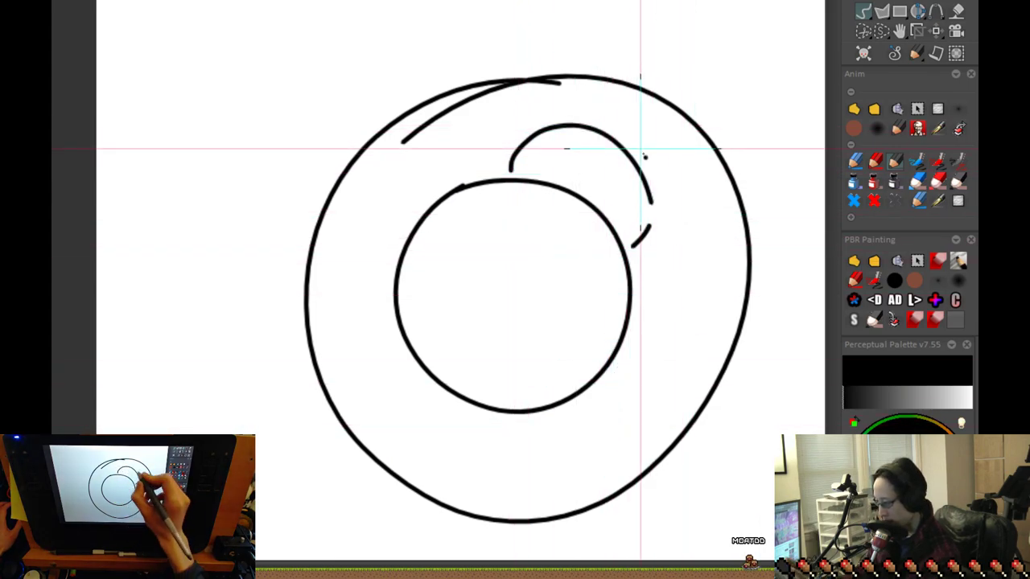
left_click_drag(644, 168, 688, 272)
left_click_drag(635, 290, 681, 284)
Add smaller, narrower overlapping arcs beyond the partly hidden circles toward the large circle's upper-right edge
left_click_drag(610, 127, 674, 172)
key("ctrl+z")
left_click_drag(620, 136, 674, 171)
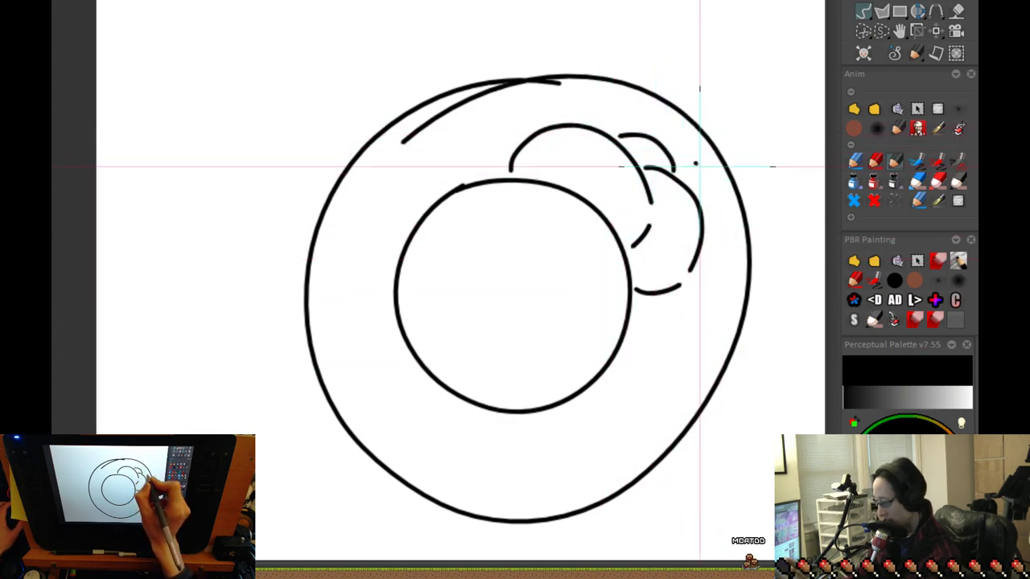
left_click_drag(696, 205, 699, 152)
left_click_drag(707, 237, 712, 168)
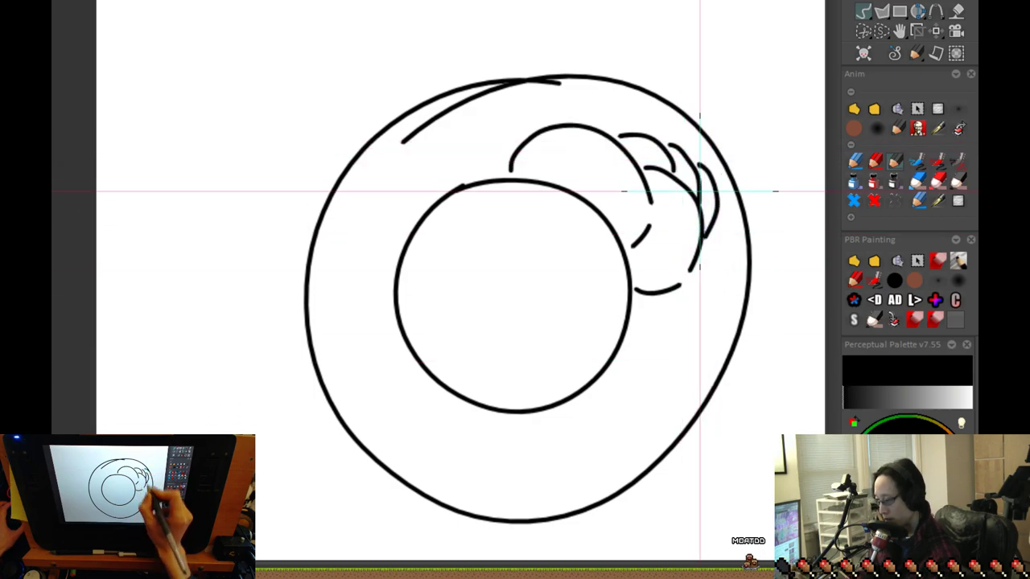
Draw a partly hidden curve behind the inner circle's lower right and layer narrow arcs along the large circle's right side
scroll(638, 346, "down", 1)
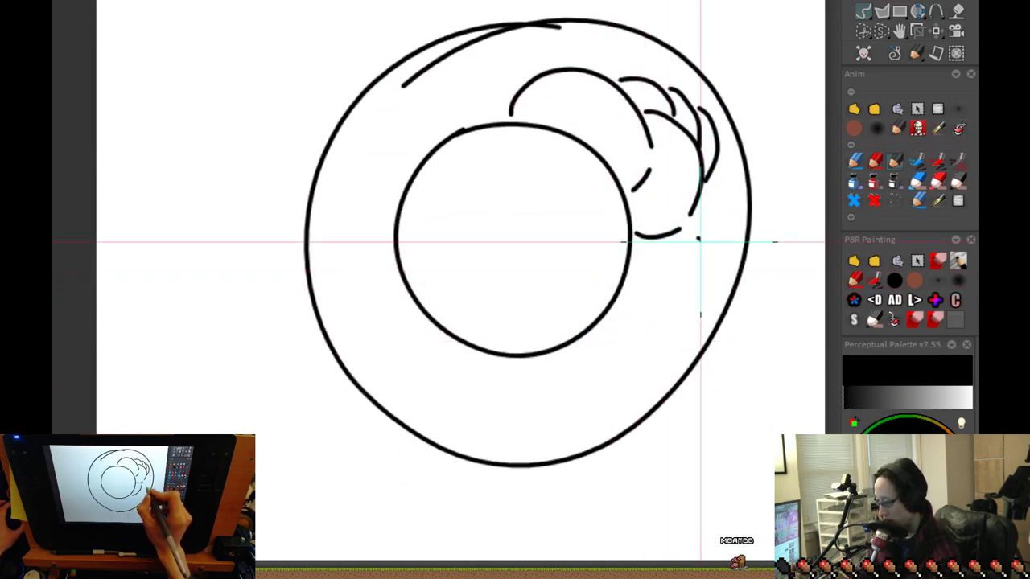
left_click_drag(715, 254, 627, 349)
key("ctrl+z")
mouse_move(676, 249)
left_mouse_down()
mouse_move(638, 332)
mouse_move(592, 344)
left_mouse_up()
left_click_drag(698, 240, 697, 245)
left_click_drag(702, 205, 688, 269)
left_click_drag(722, 175, 715, 243)
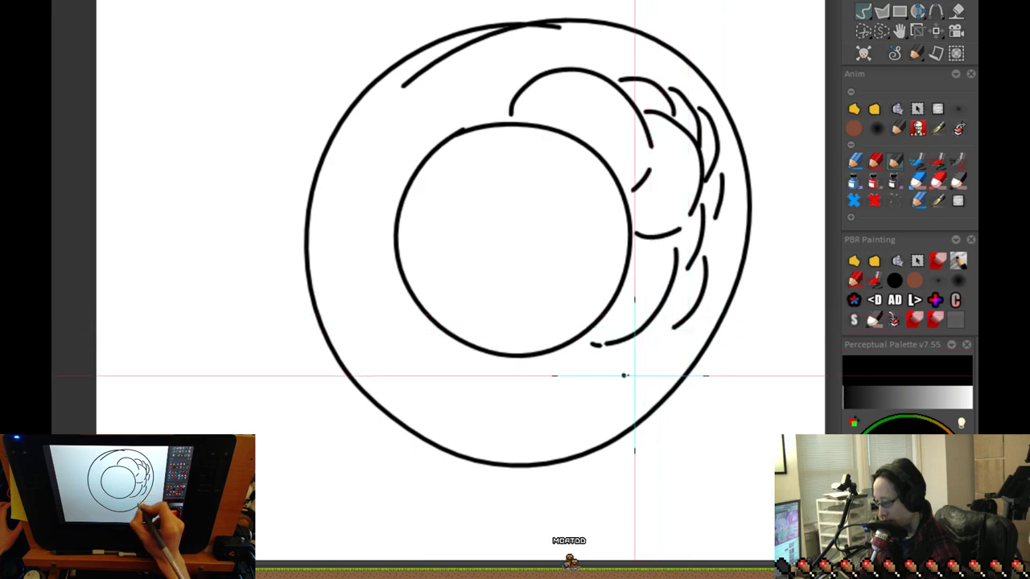
Draw a wide curved arc below the inner circle, close to the large circle's lower-left edge
left_click_drag(462, 352, 633, 378)
key("ctrl+z")
mouse_move(433, 352)
left_mouse_down()
mouse_move(455, 397)
mouse_move(631, 372)
left_mouse_up()
Try to trace the edge of the hair strand right of the centre locks in black over the red guide
left_click_drag(678, 338, 631, 386)
scroll(714, 368, "down", 3)
left_click_drag(696, 379, 631, 537)
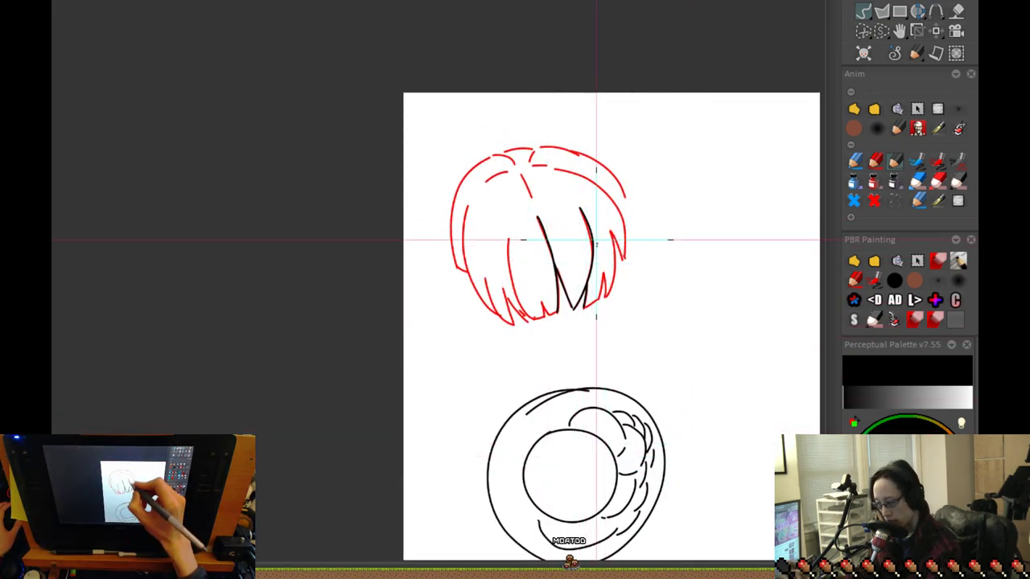
scroll(606, 281, "up", 4)
left_click_drag(696, 352, 736, 250)
left_click_drag(585, 156, 639, 274)
key("ctrl+z")
mouse_move(568, 145)
left_mouse_down()
mouse_move(640, 254)
mouse_move(644, 363)
mouse_move(625, 440)
left_mouse_up()
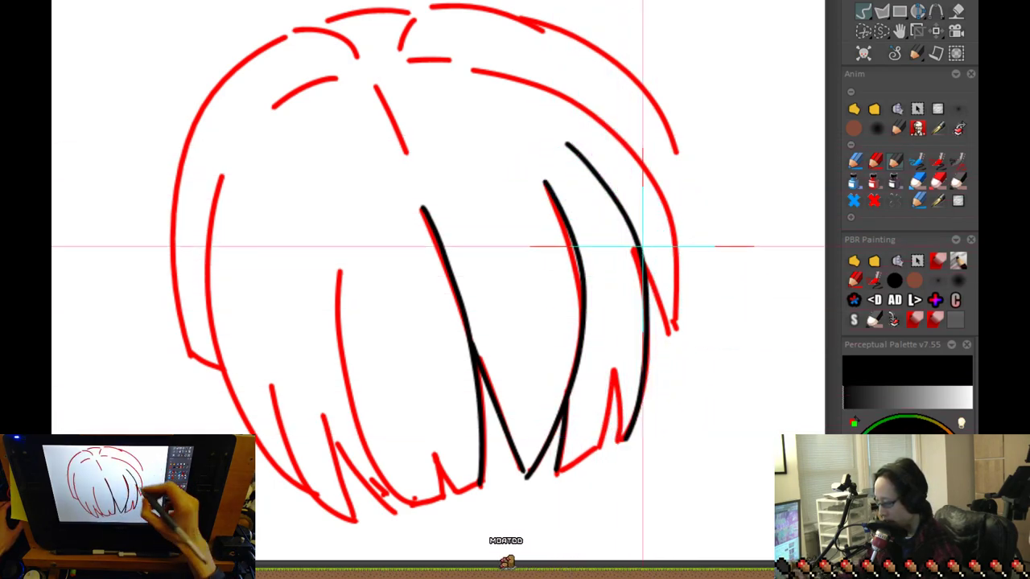
key("ctrl+z")
key("ctrl+z")
key("ctrl+z")
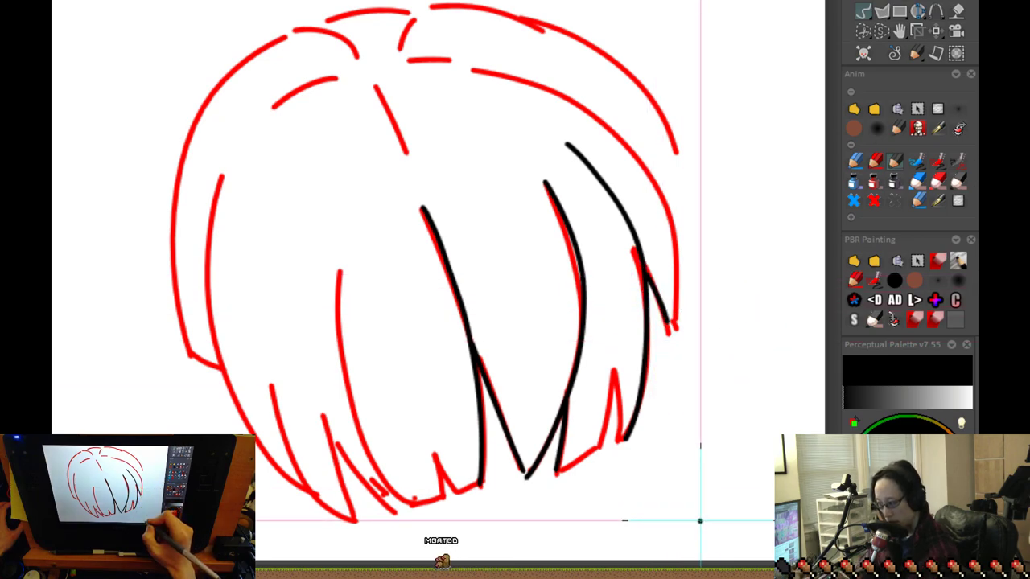
left_click_drag(568, 143, 620, 432)
key("ctrl+z")
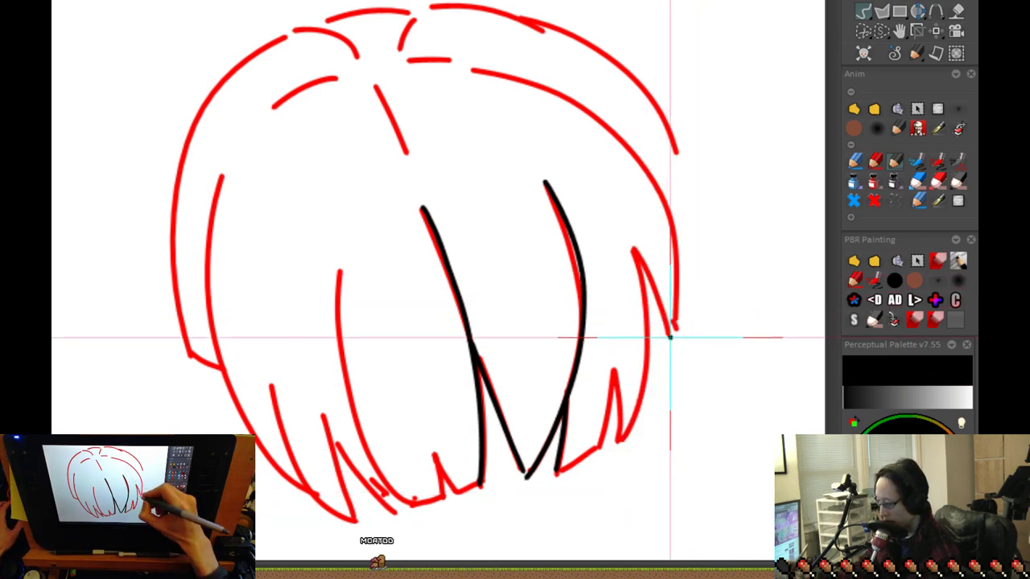
Trace the long sweeping right strand, the shorter strand tucked beneath it and the outer right-side curve in black
mouse_move(667, 325)
left_mouse_down()
mouse_move(617, 231)
mouse_move(572, 181)
left_mouse_up()
key("ctrl+z")
mouse_move(669, 332)
left_mouse_down()
mouse_move(597, 208)
mouse_move(549, 166)
mouse_move(480, 131)
left_mouse_up()
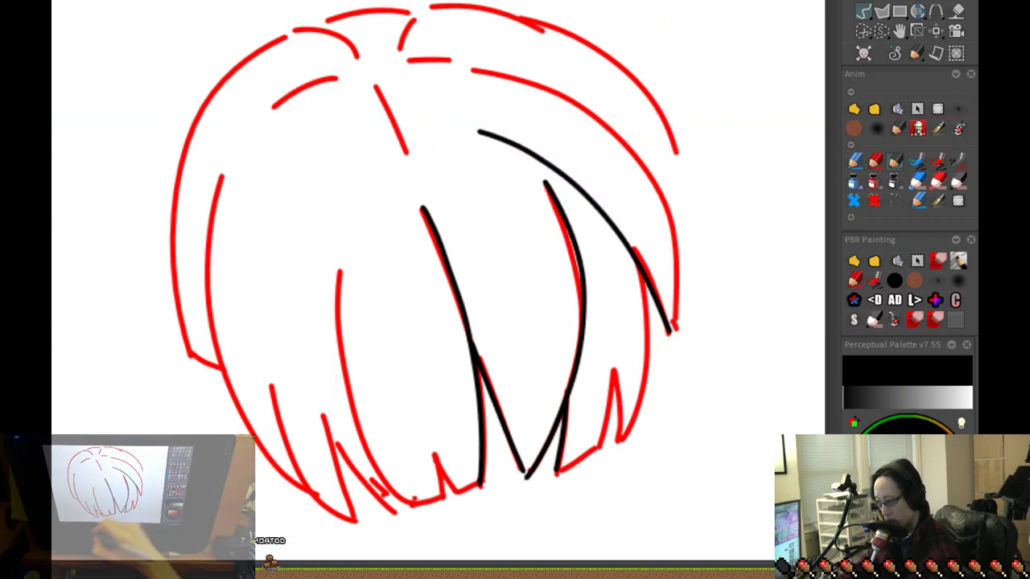
left_click_drag(663, 345, 610, 299)
mouse_move(589, 227)
left_mouse_down()
mouse_move(593, 329)
mouse_move(564, 378)
mouse_move(594, 450)
left_mouse_up()
mouse_move(452, 99)
left_mouse_down()
mouse_move(401, 97)
mouse_move(506, 113)
mouse_move(608, 167)
mouse_move(651, 226)
mouse_move(664, 295)
mouse_move(651, 354)
left_mouse_up()
key("ctrl+z")
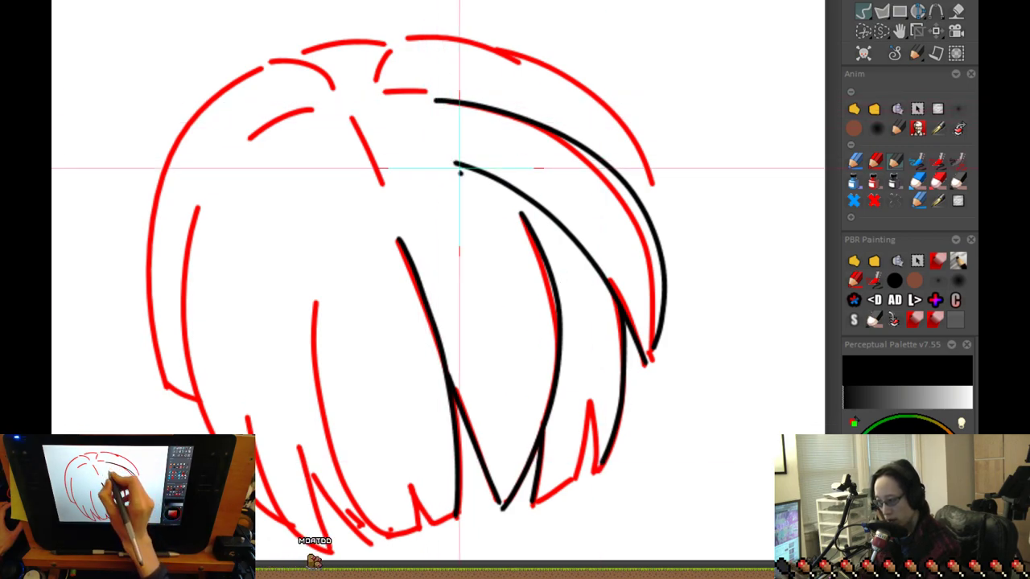
Hatch the narrow shadow area where the long sweeping strand overlaps the shorter strand beneath it
left_click_drag(657, 370, 640, 322)
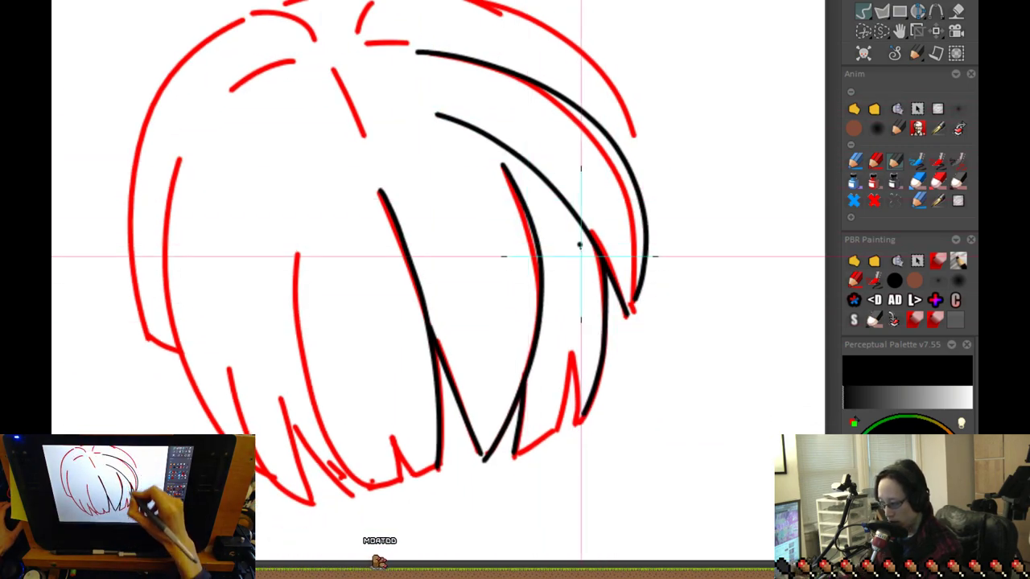
left_click_drag(573, 209, 603, 322)
left_click_drag(596, 245, 601, 310)
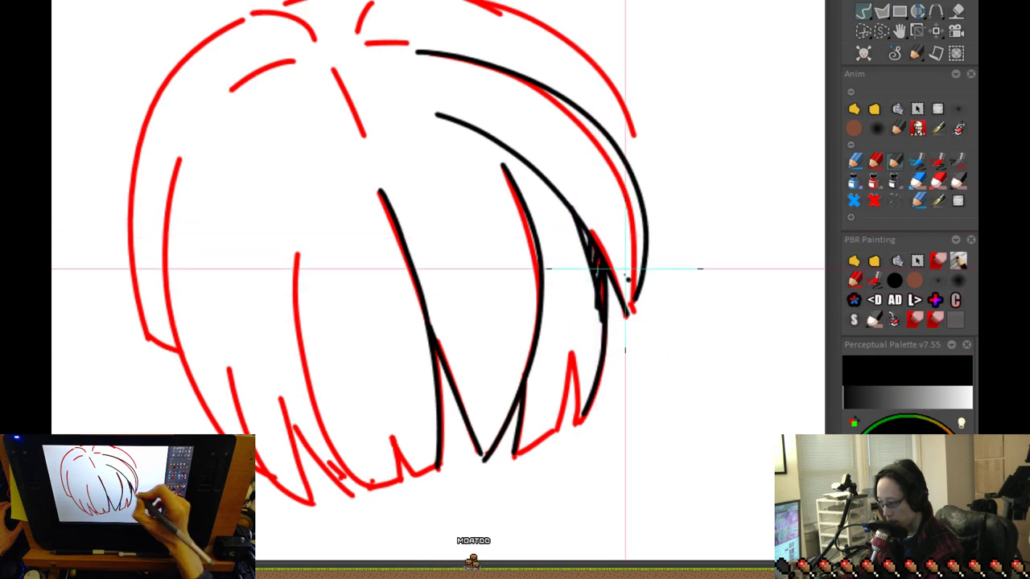
Trace the lower edge and the pointed notch of the right-hand strand in black over the red guide
scroll(649, 371, "down", 1)
left_click_drag(625, 510, 632, 348)
scroll(626, 146, "up", 2)
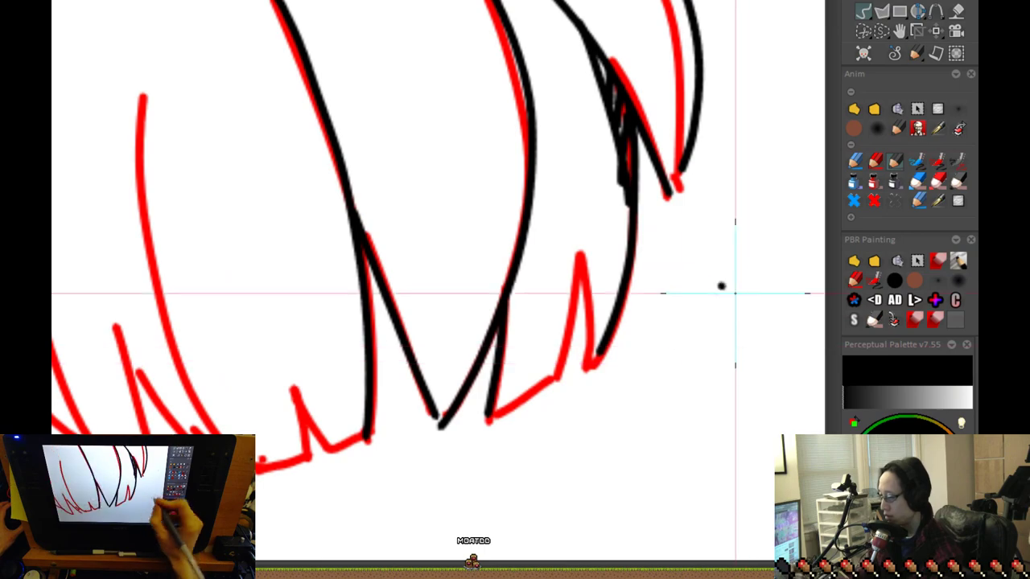
left_click_drag(559, 375, 488, 415)
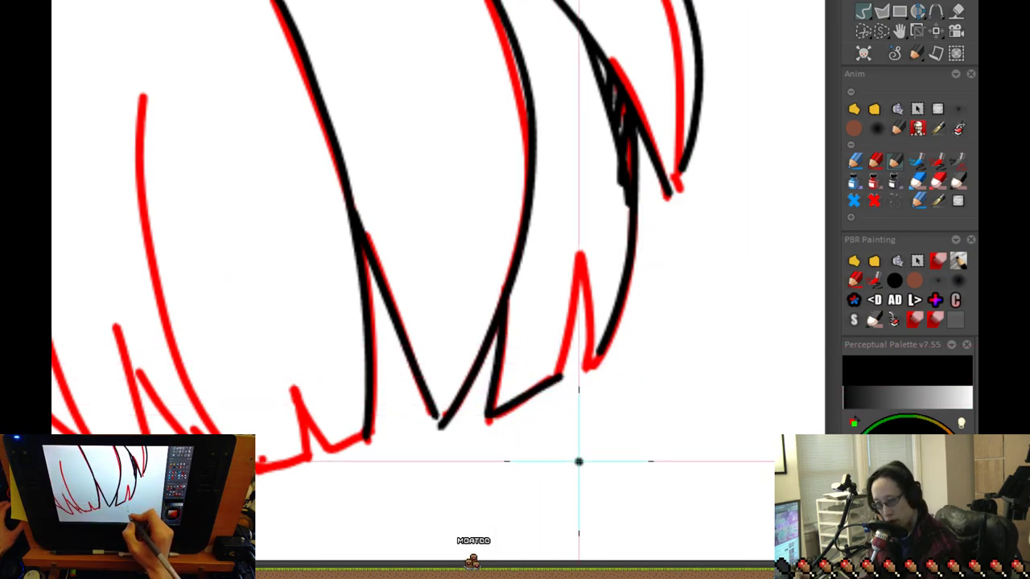
mouse_move(580, 255)
left_mouse_down()
mouse_move(559, 376)
mouse_move(587, 367)
left_mouse_up()
Draw dashed lines extending the right-hand strand's sides into one long point, and cross that point out
left_click_drag(641, 430, 717, 280)
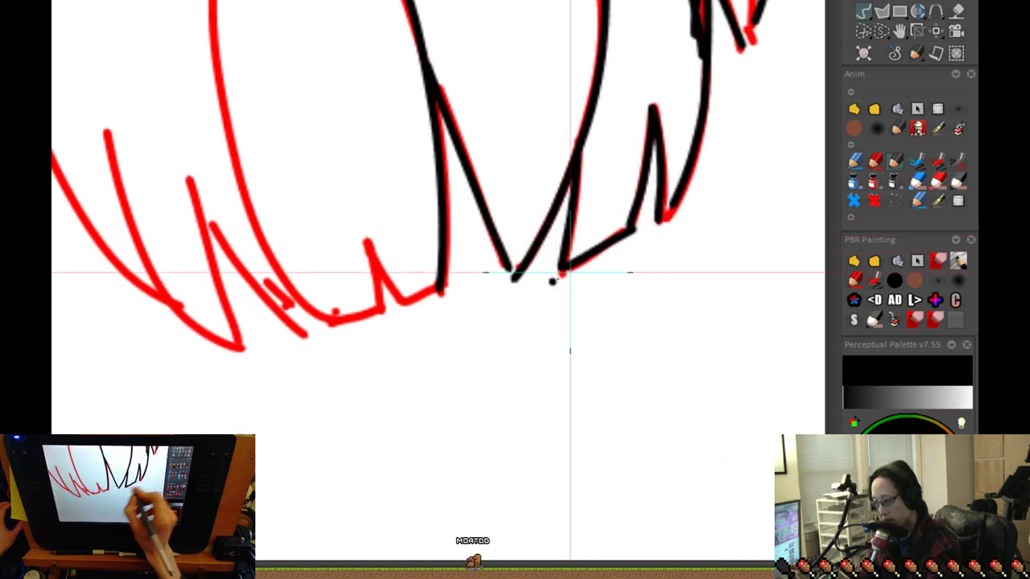
mouse_move(618, 248)
left_mouse_down()
mouse_move(596, 325)
mouse_move(535, 430)
left_mouse_up()
left_click_drag(556, 309, 550, 339)
left_click_drag(549, 359, 542, 392)
left_click_drag(538, 409, 535, 419)
scroll(658, 328, "down", 3)
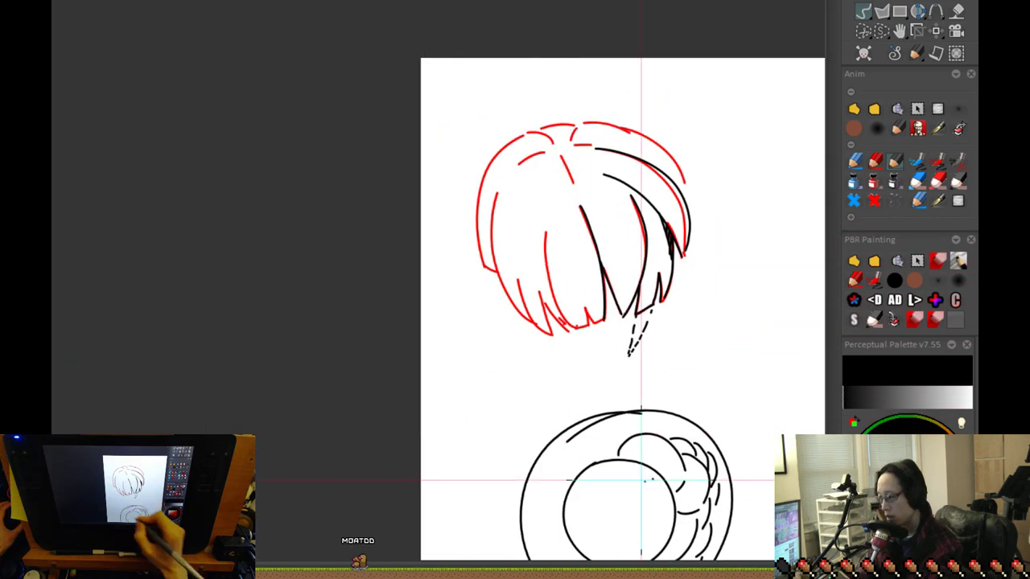
scroll(660, 311, "up", 4)
left_click_drag(562, 348, 597, 373)
left_click_drag(600, 345, 566, 377)
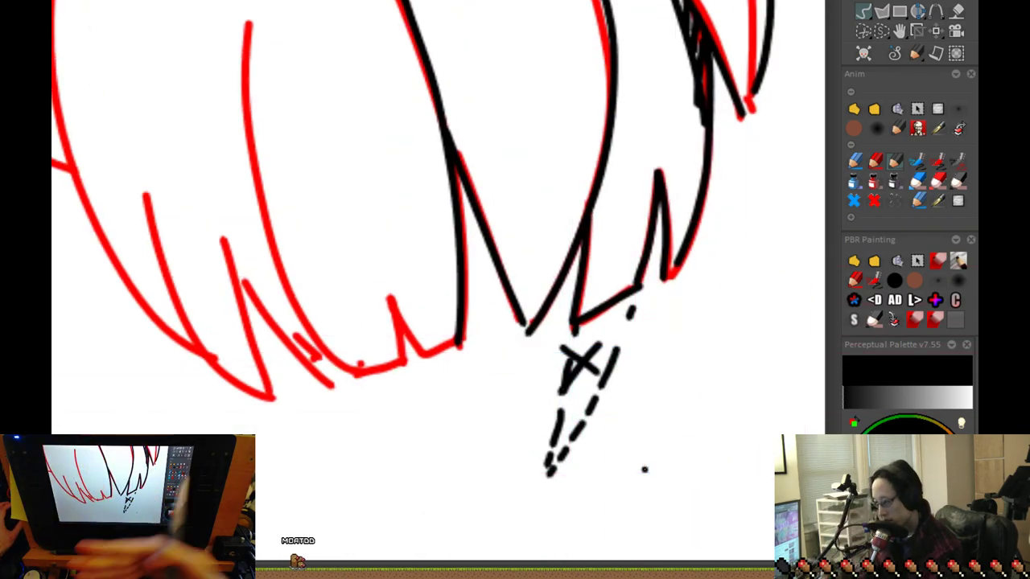
Undo the cross and the dashed extension below the right-hand strand
key("ctrl+z")
key("ctrl+z")
key("ctrl+z")
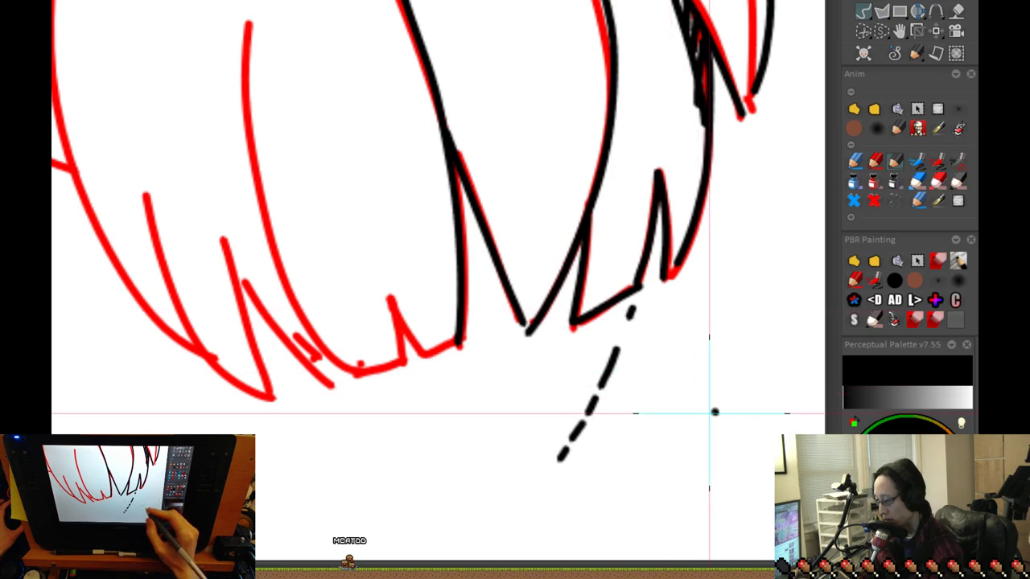
Draw a straight diagonal line across the lower ends of the hair strands
left_click_drag(503, 399, 663, 372)
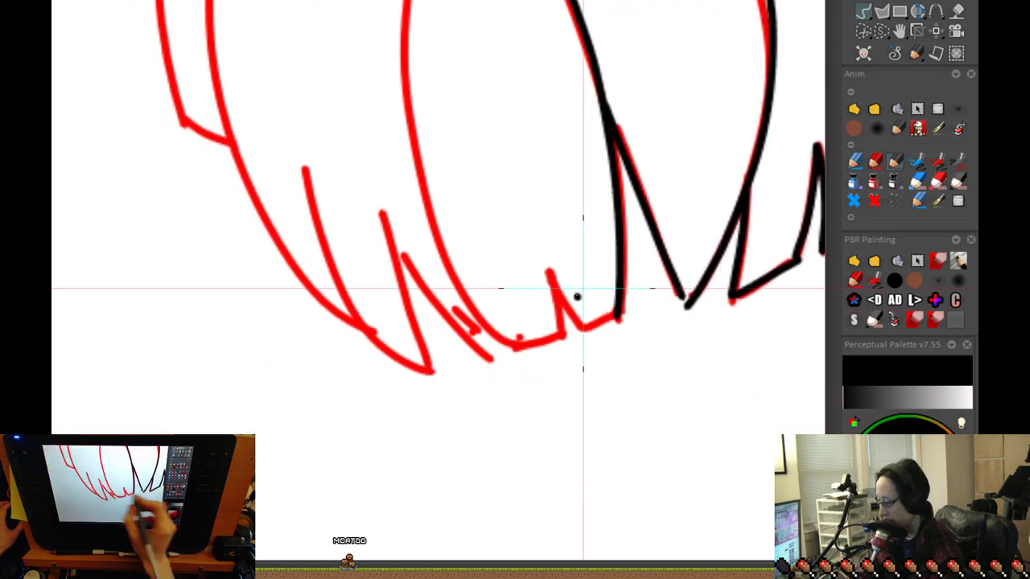
mouse_move(736, 308)
left_mouse_down()
mouse_move(624, 285)
mouse_move(575, 306)
left_mouse_up()
mouse_move(631, 259)
left_mouse_down()
mouse_move(754, 197)
mouse_move(149, 389)
left_mouse_up()
key("ctrl+z")
mouse_move(772, 198)
left_mouse_down()
mouse_move(345, 361)
mouse_move(104, 437)
left_mouse_up()
key("ctrl+z")
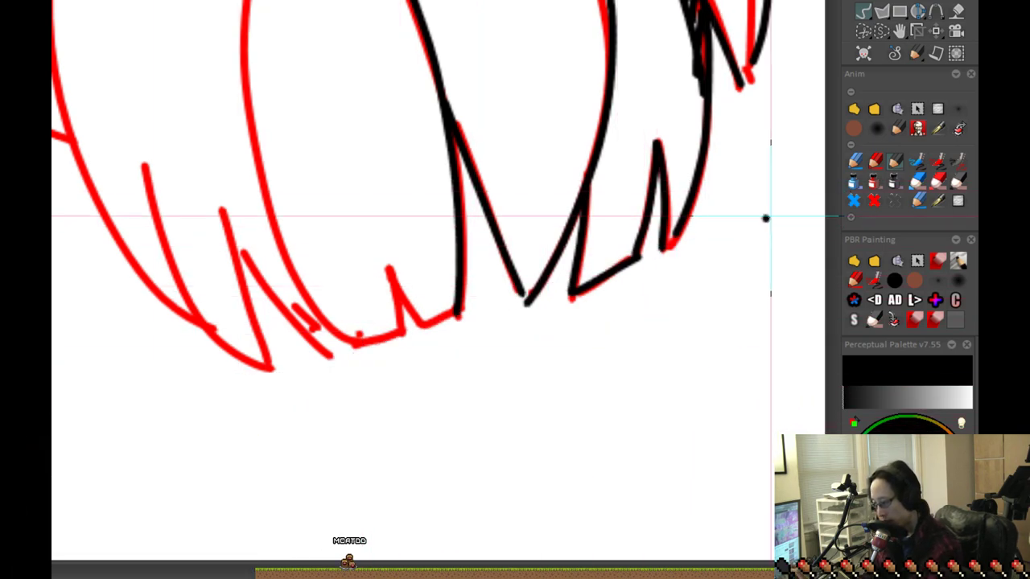
left_click_drag(720, 237, 107, 404)
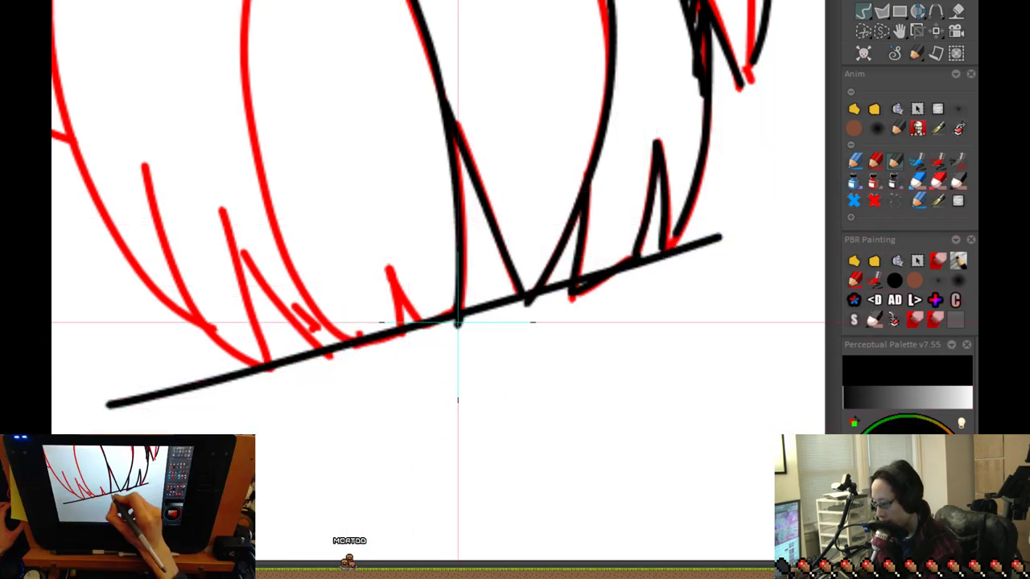
Draw short dashed extensions below the diagonal line, continuing the notched centre-left strand into small points
left_click_drag(428, 326, 435, 338)
left_click_drag(439, 348, 445, 354)
left_click_drag(449, 360, 456, 366)
left_click_drag(400, 331, 400, 352)
left_click_drag(399, 360, 395, 384)
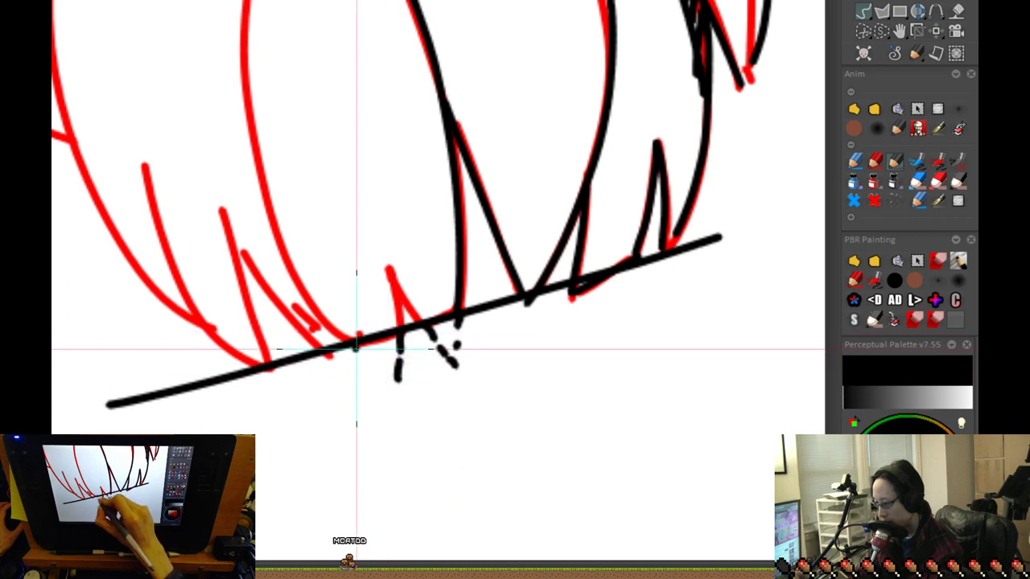
left_click_drag(355, 347, 394, 384)
left_click(471, 545)
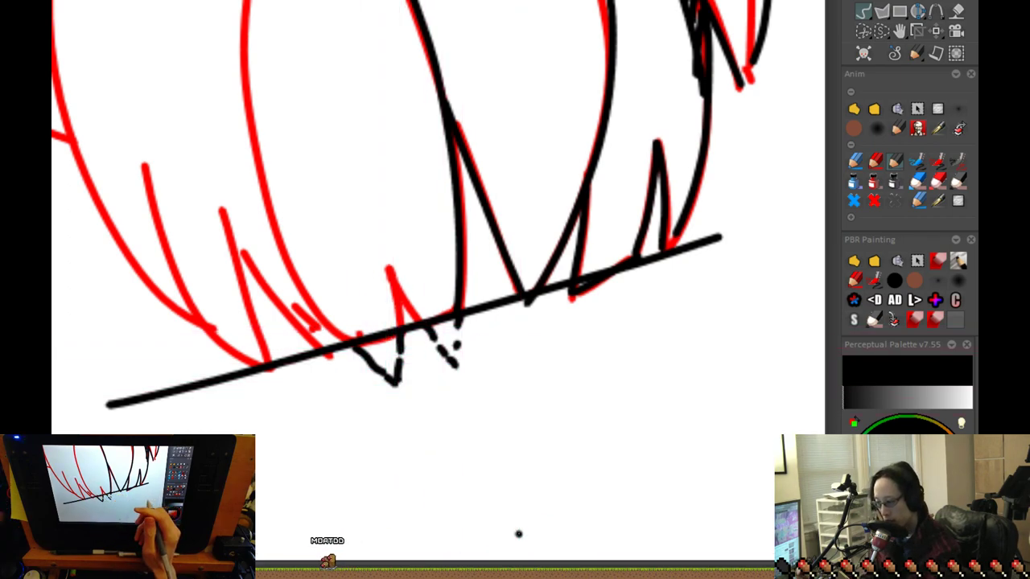
Undo the dashed extensions and the diagonal line across the strand ends
key("ctrl+z")
key("ctrl+z")
key("ctrl+z")
key("ctrl+z")
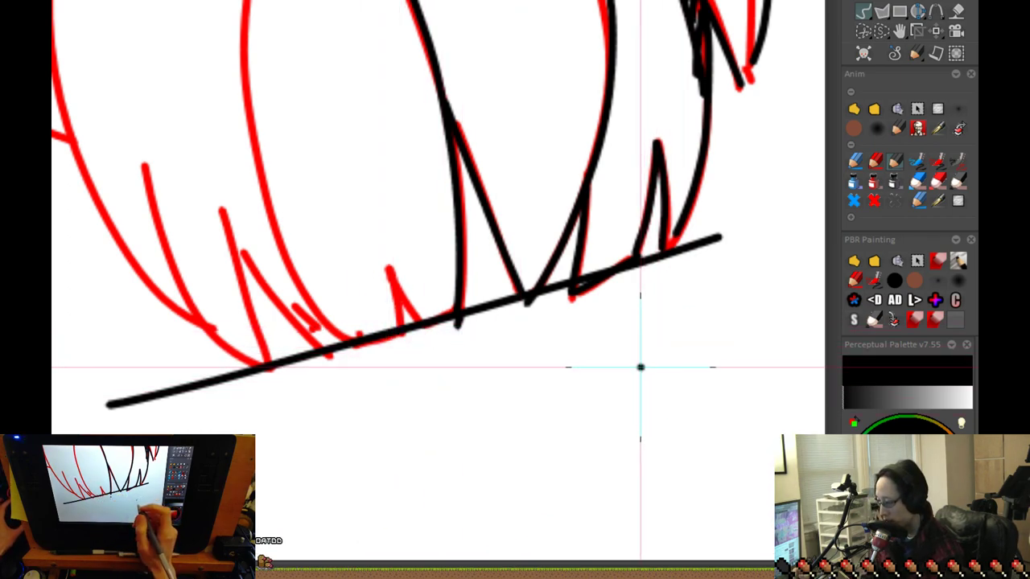
key("ctrl+z")
Trace the notched lower edge and the long left side of the centre-left strand in black
left_click_drag(458, 309, 388, 269)
left_click_drag(400, 320, 354, 347)
scroll(419, 346, "down", 2)
left_click_drag(344, 405, 422, 522)
mouse_move(389, 241)
left_mouse_down()
mouse_move(396, 353)
mouse_move(457, 460)
left_mouse_up()
scroll(465, 470, "down", 2)
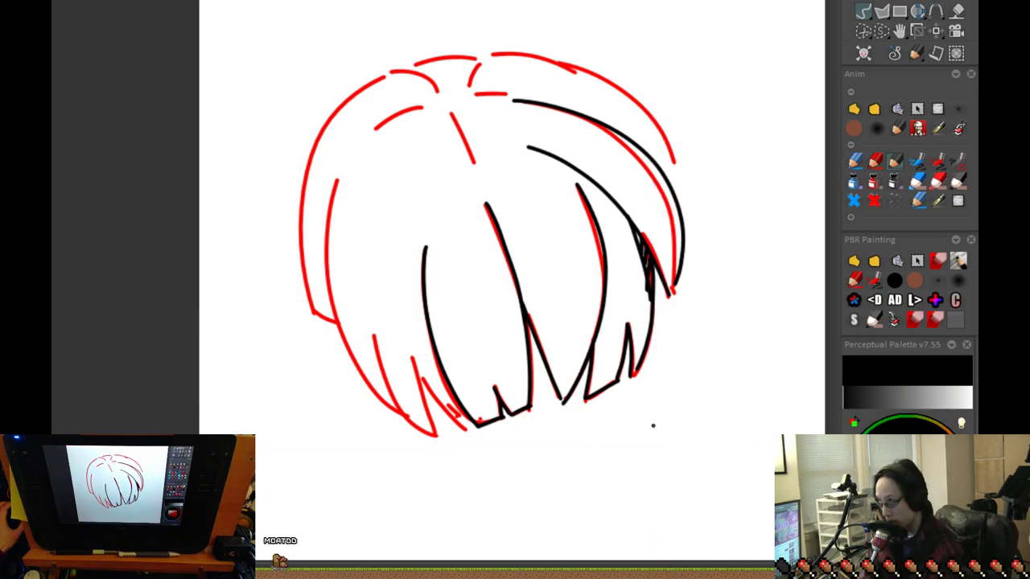
Switch to the faded manga page and examine the frowning girl's bangs and eyes in the large panel
scroll(653, 426, "down", 3)
key("Left")
key("Right")
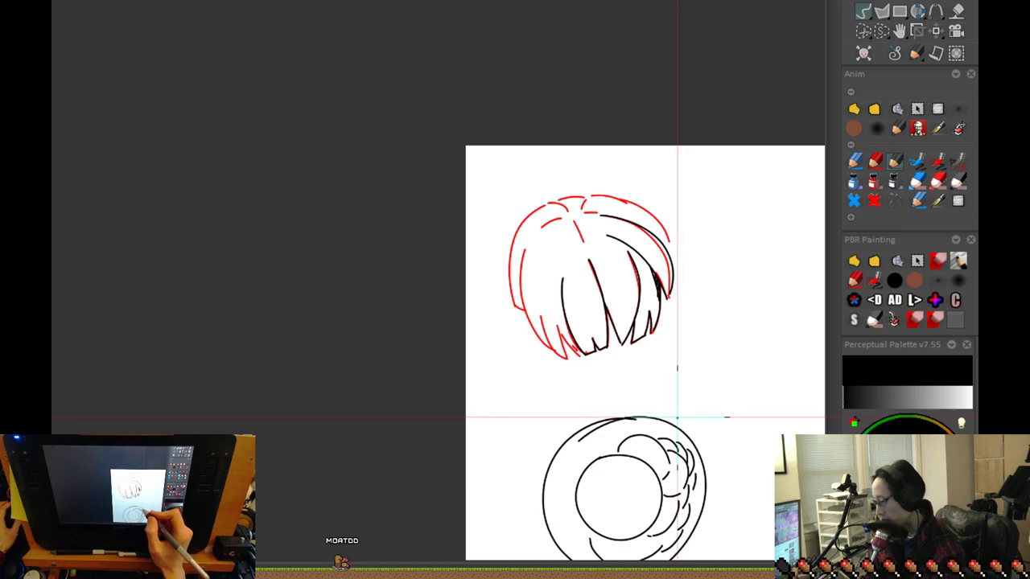
key("Right")
left_click_drag(705, 482, 581, 430)
key("Right")
scroll(473, 259, "up", 3)
left_click_drag(473, 259, 501, 383)
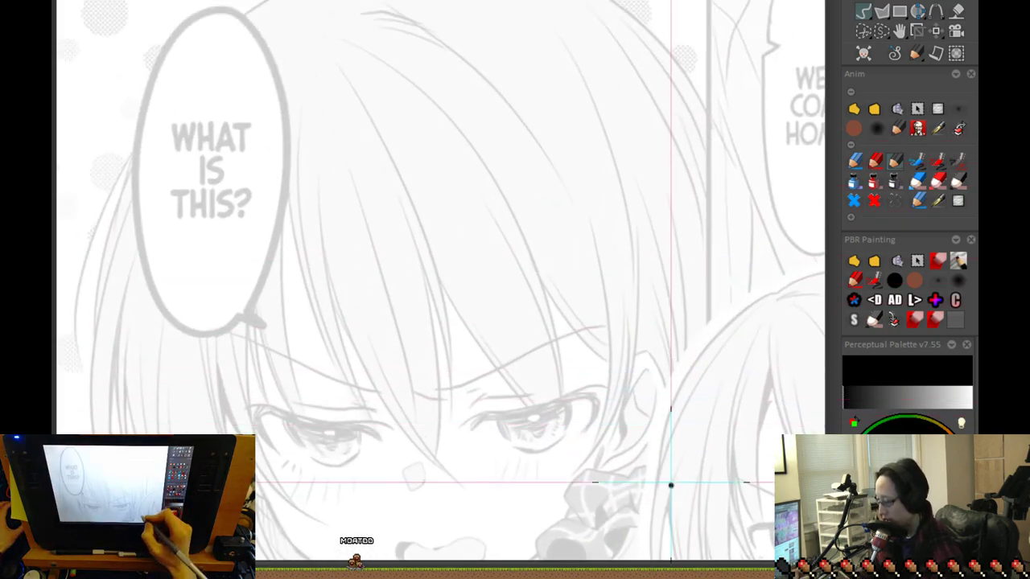
mouse_move(564, 441)
left_mouse_down()
mouse_move(649, 428)
mouse_move(650, 395)
left_mouse_up()
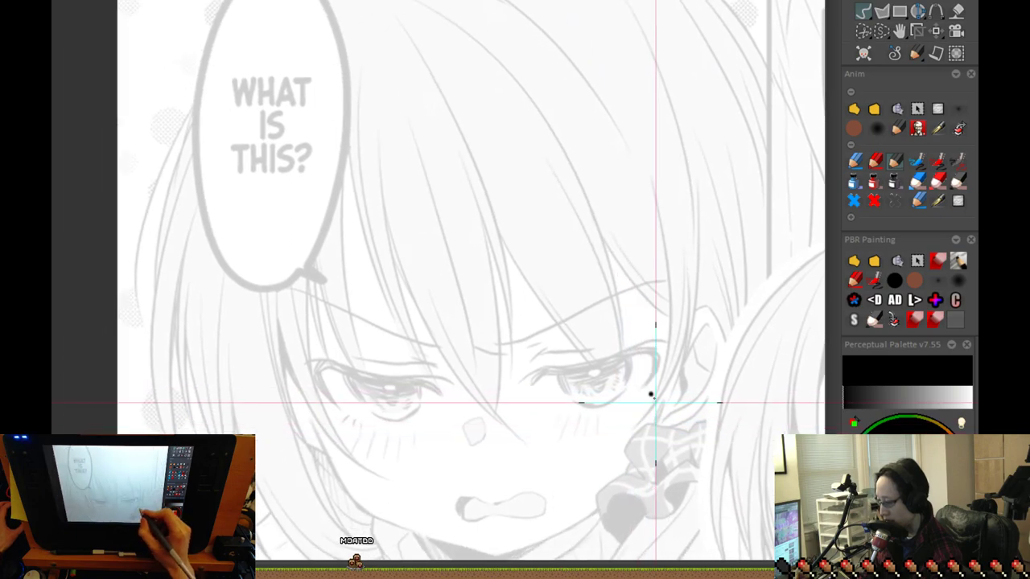
Try marking the upper lid of the eye nearest the hair tie with a line and dots, and undo the marks
left_click_drag(600, 372, 641, 363)
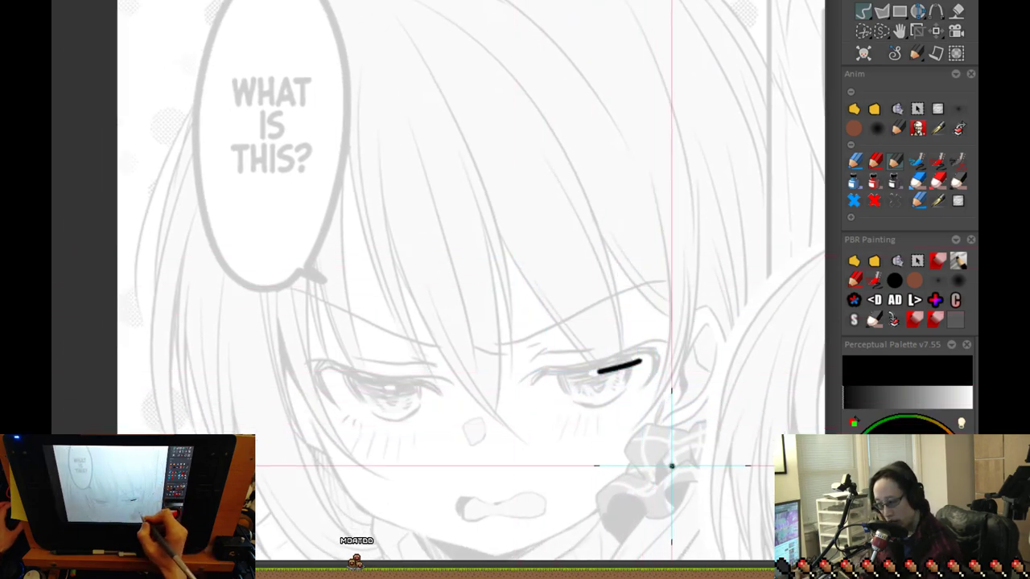
key("ctrl+z")
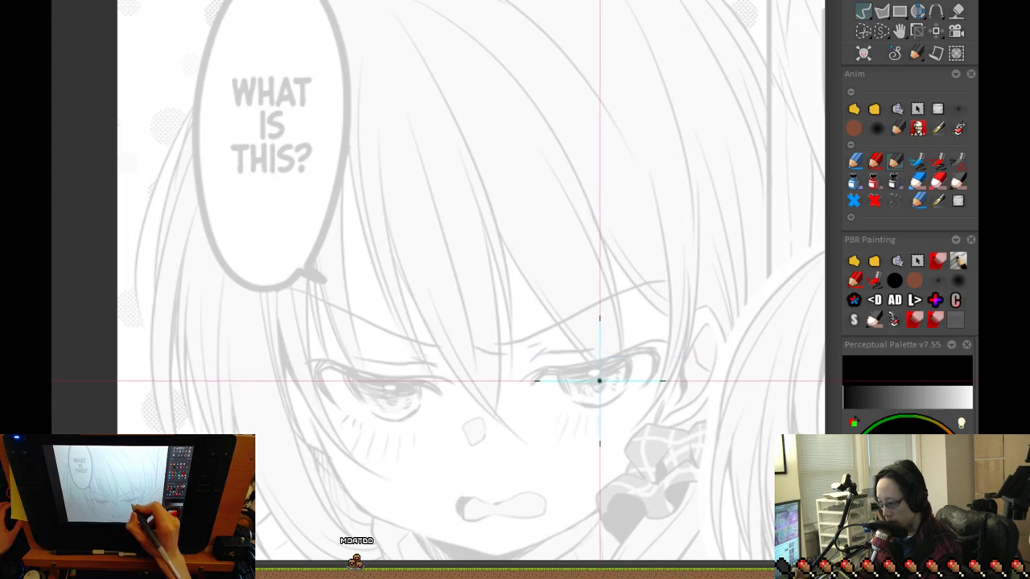
left_click_drag(574, 344, 630, 391)
left_click_drag(622, 344, 630, 391)
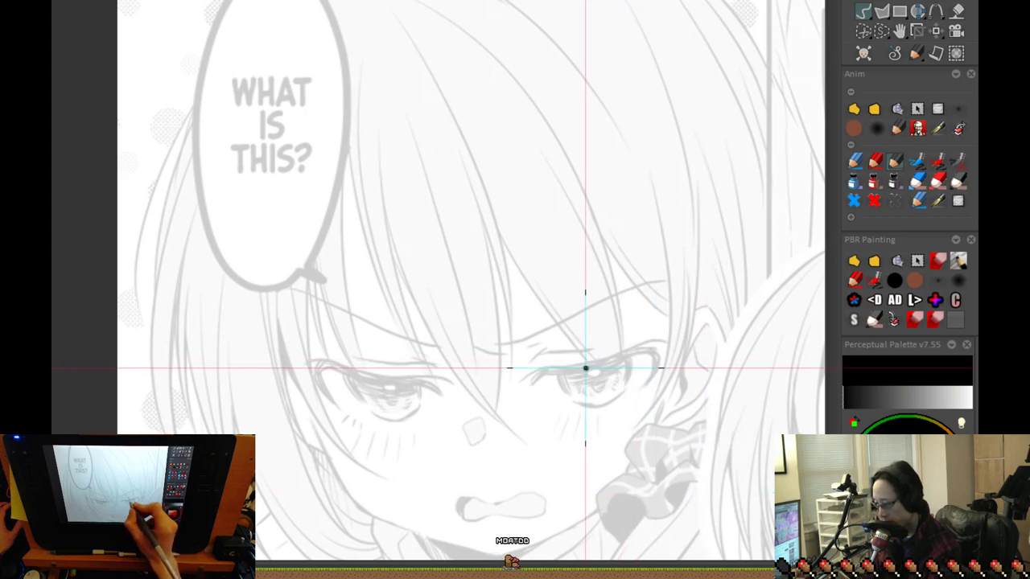
mouse_move(593, 369)
left_mouse_down()
mouse_move(623, 359)
mouse_move(598, 367)
left_mouse_up()
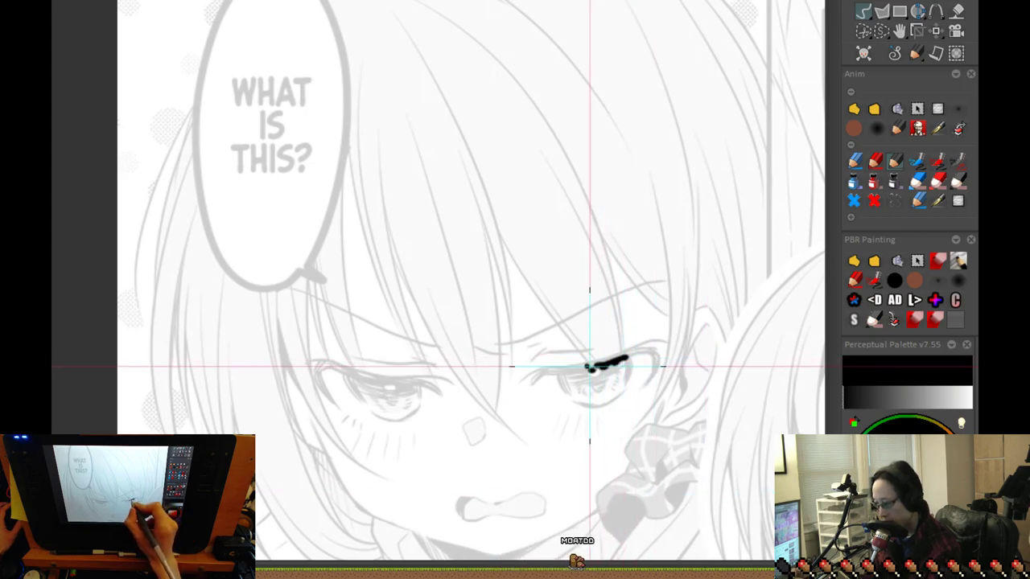
left_click_drag(354, 375, 440, 379)
key("ctrl+z")
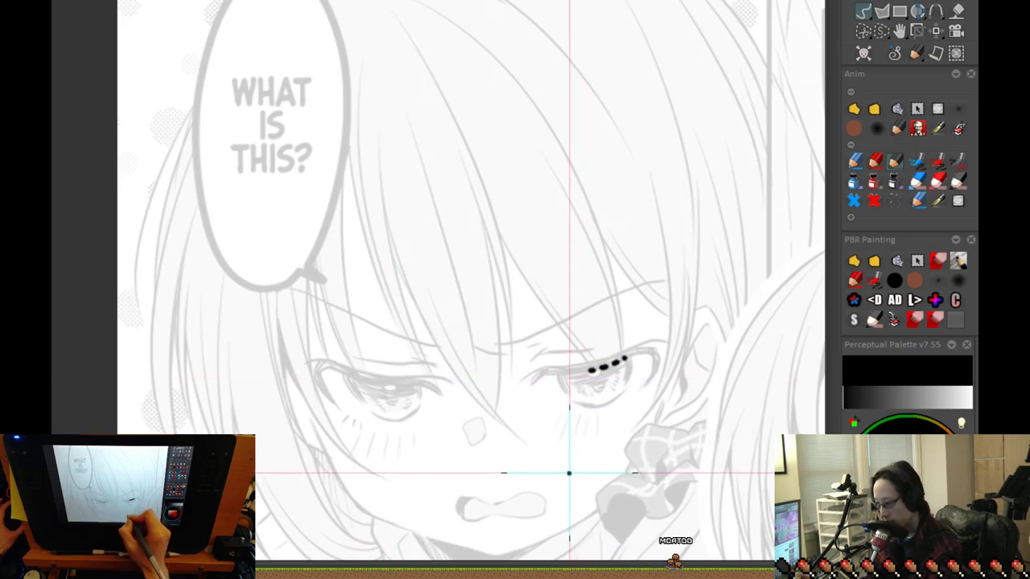
key("ctrl+z")
Circle the large girl's exposed ear in black as a pointer, and undo the circle
left_click_drag(718, 375, 727, 459)
left_click_drag(756, 503, 673, 444)
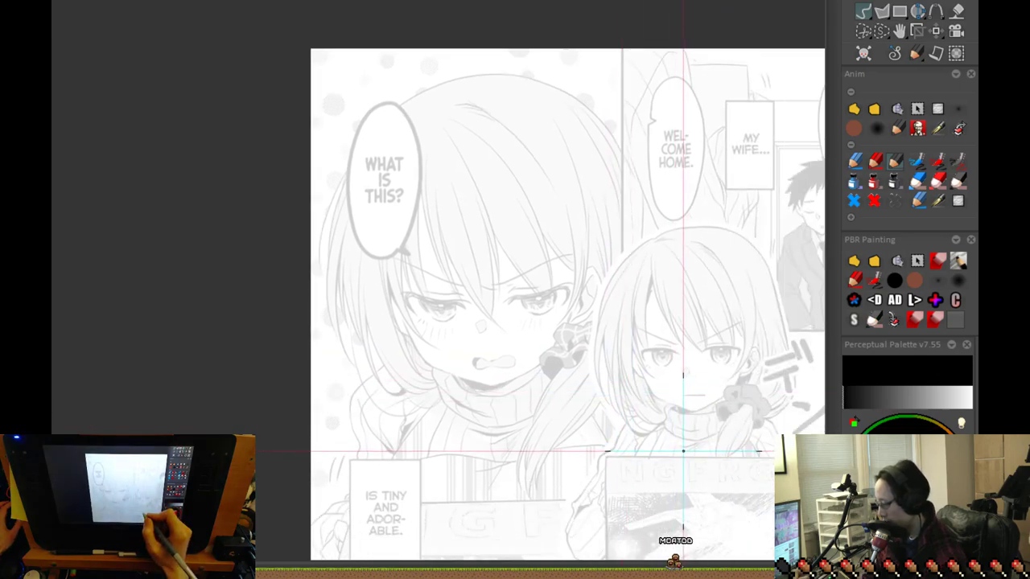
scroll(683, 451, "up", 3)
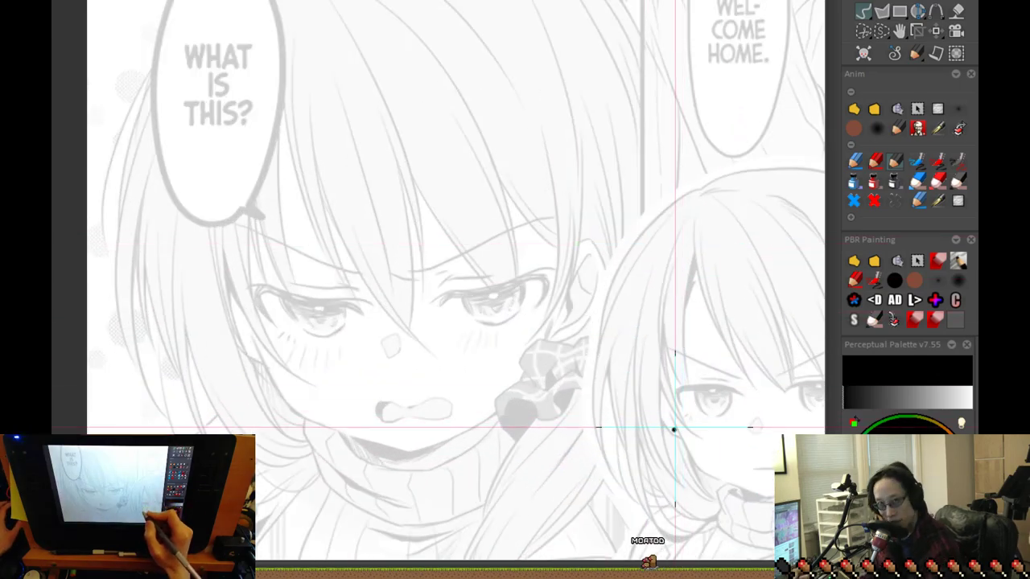
left_click_drag(582, 230, 545, 298)
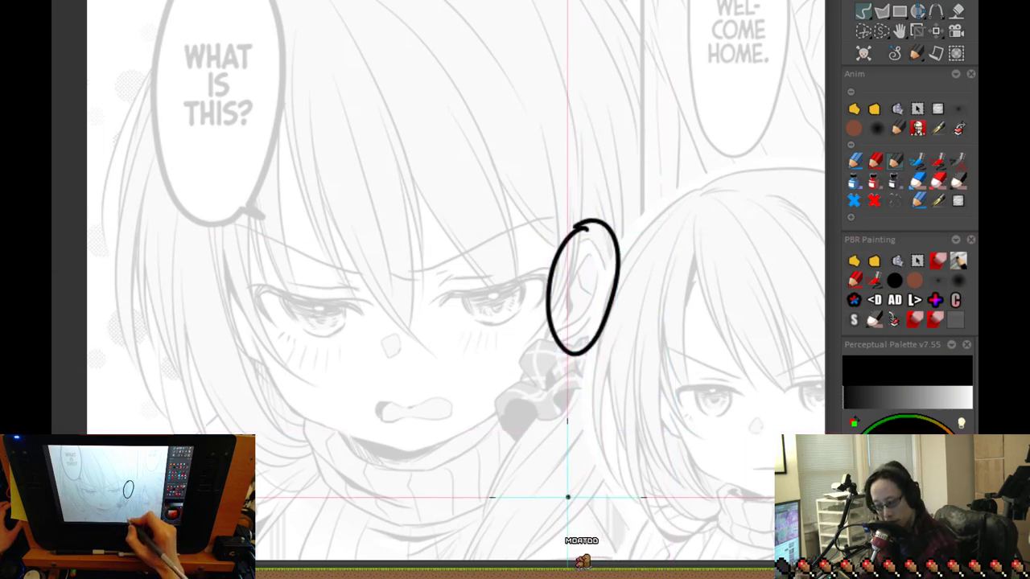
key("ctrl+z")
left_click_drag(569, 241, 557, 331)
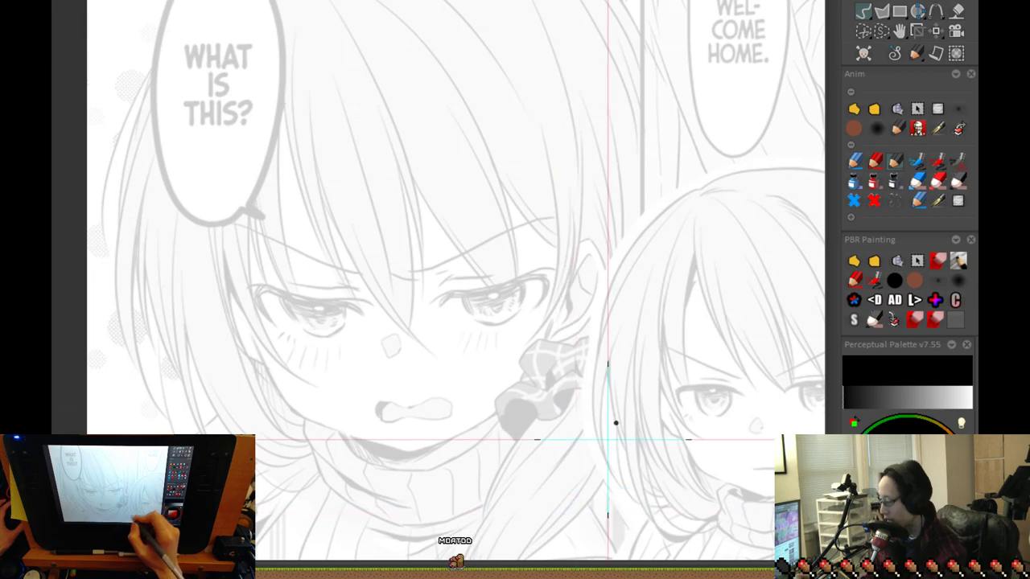
scroll(615, 422, "down", 5)
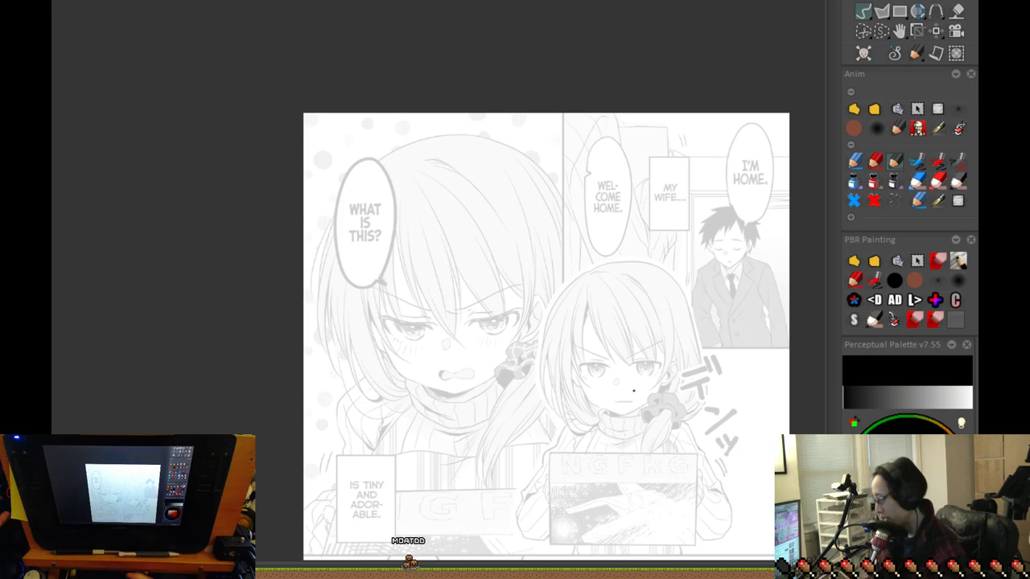
left_click_drag(734, 466, 592, 403)
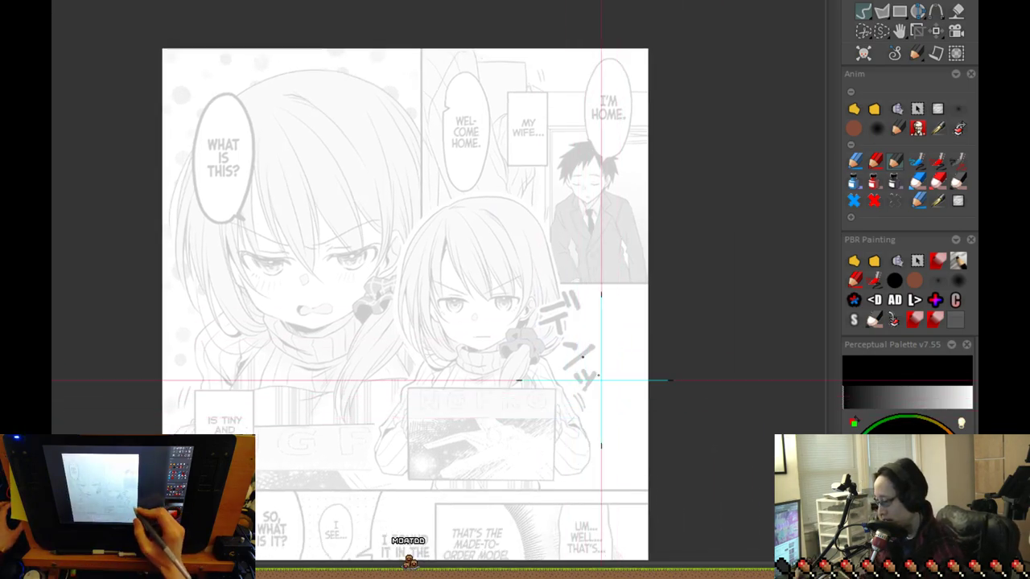
Examine the manga page from the top panels to the bottom row, including the smaller girl's face and hair
left_click_drag(514, 294, 507, 314)
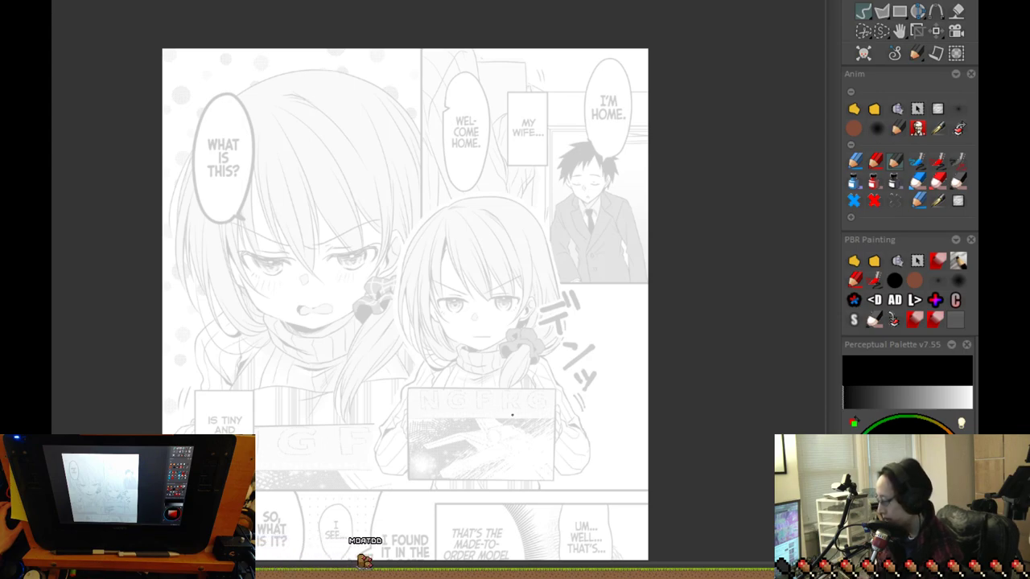
left_click_drag(632, 442, 673, 359)
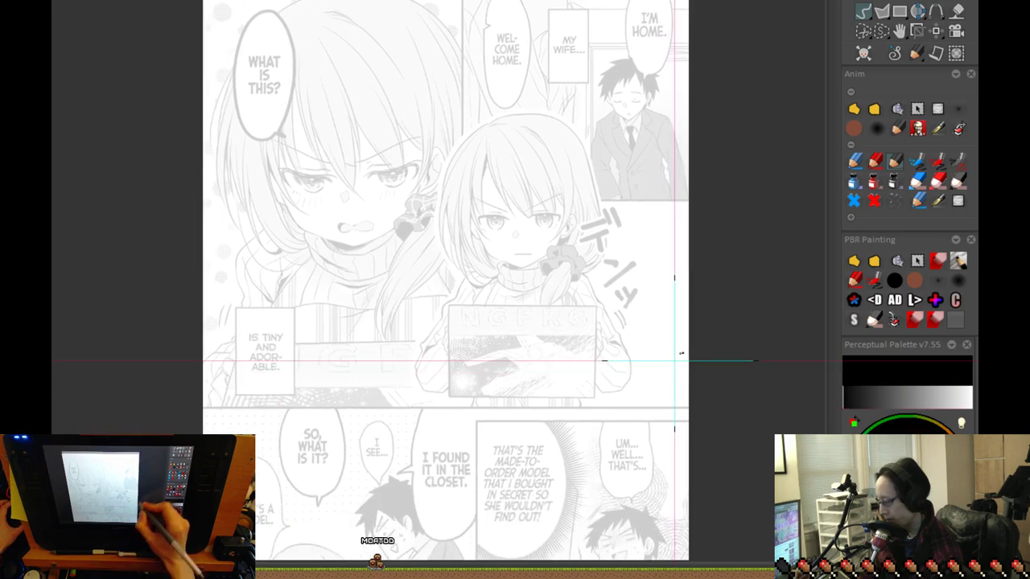
left_click_drag(716, 479, 719, 408)
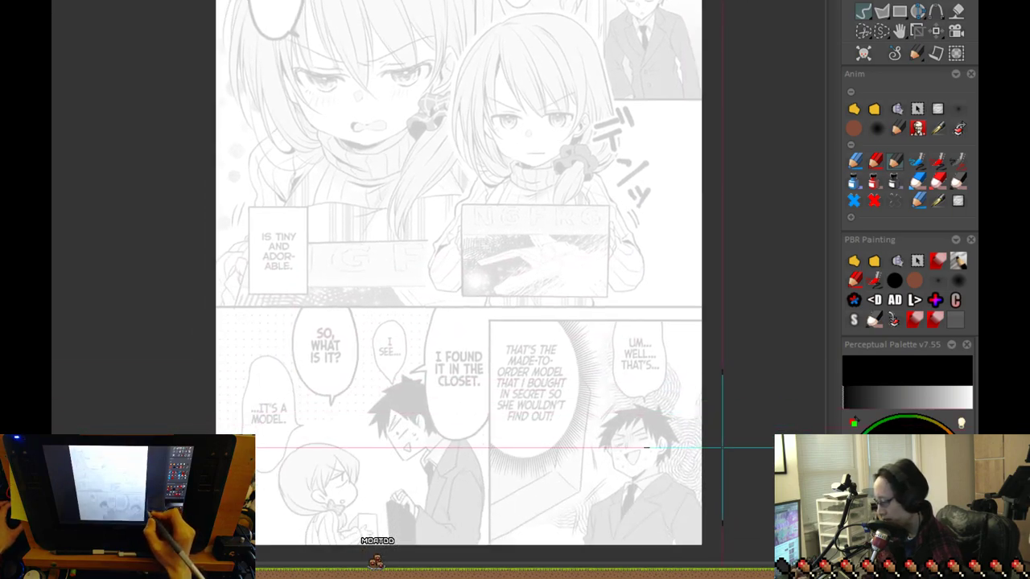
left_click_drag(720, 453, 711, 393)
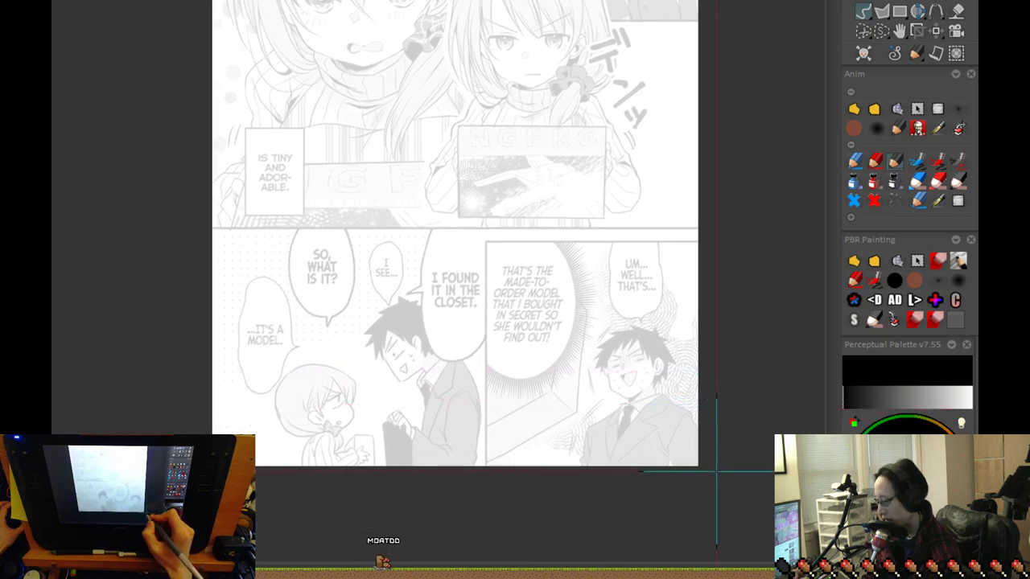
left_click_drag(718, 374, 713, 462)
left_click_drag(708, 408, 718, 483)
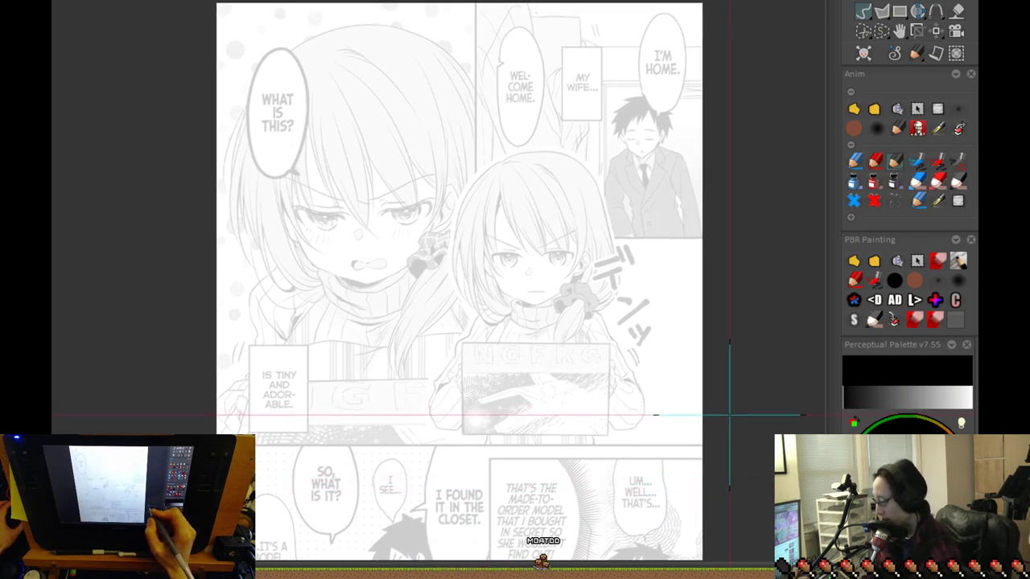
scroll(539, 251, "up", 4)
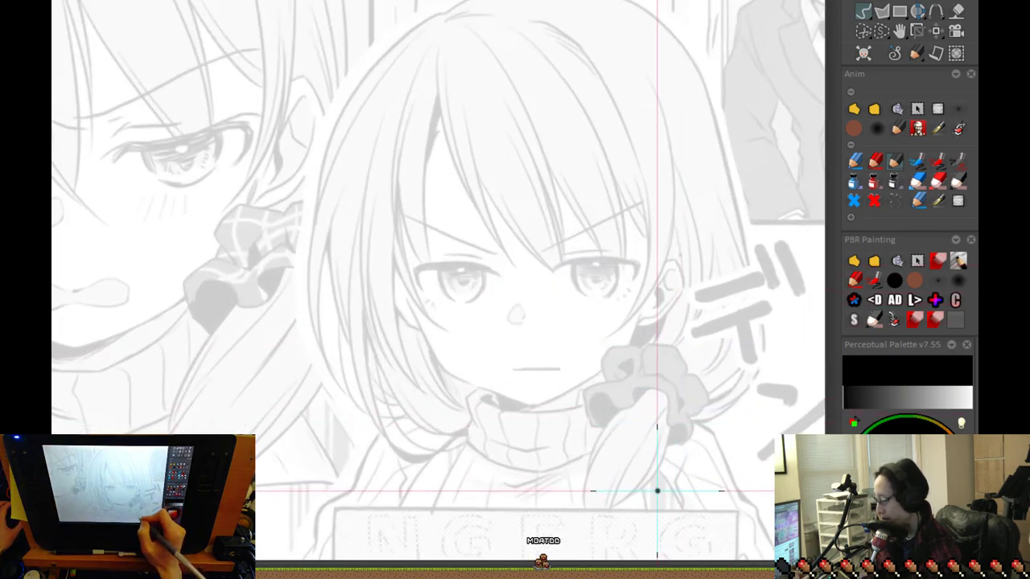
scroll(661, 457, "down", 3)
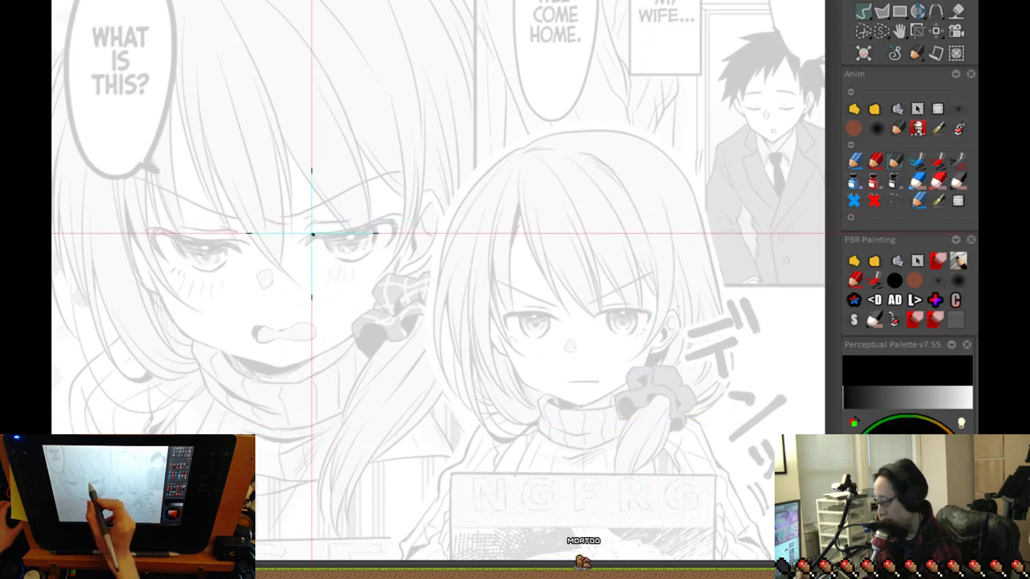
Try marking the large girl's upper eyelid nearest the hair tie with a black line, and undo the marks
left_click_drag(316, 238, 380, 221)
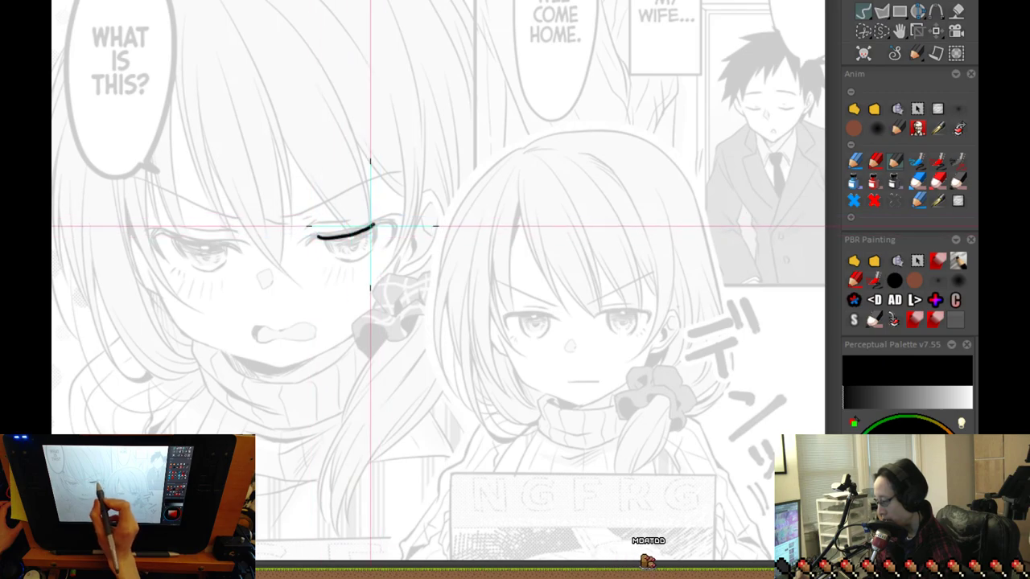
left_click_drag(653, 314, 593, 314)
key("ctrl+z")
key("ctrl+z")
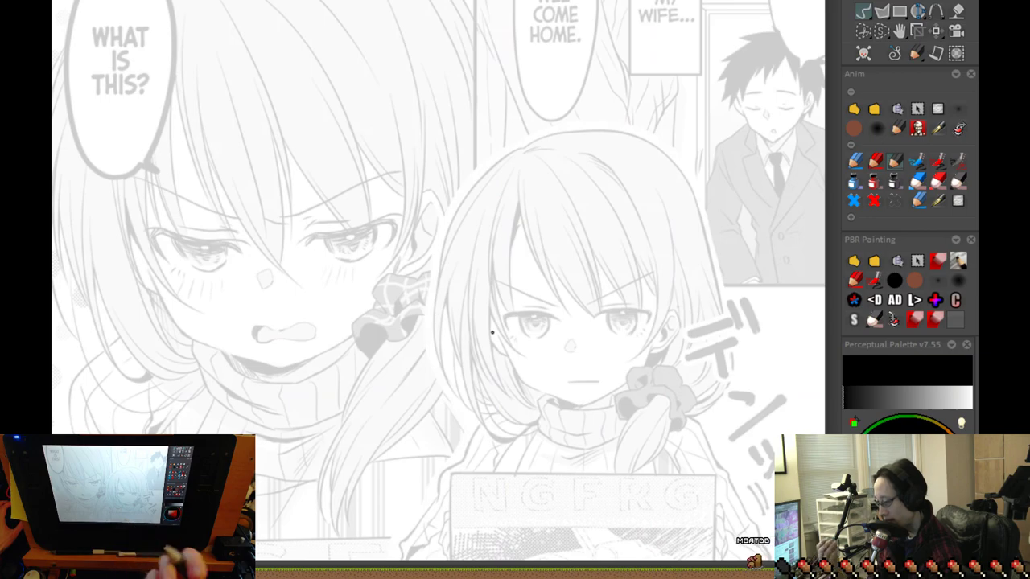
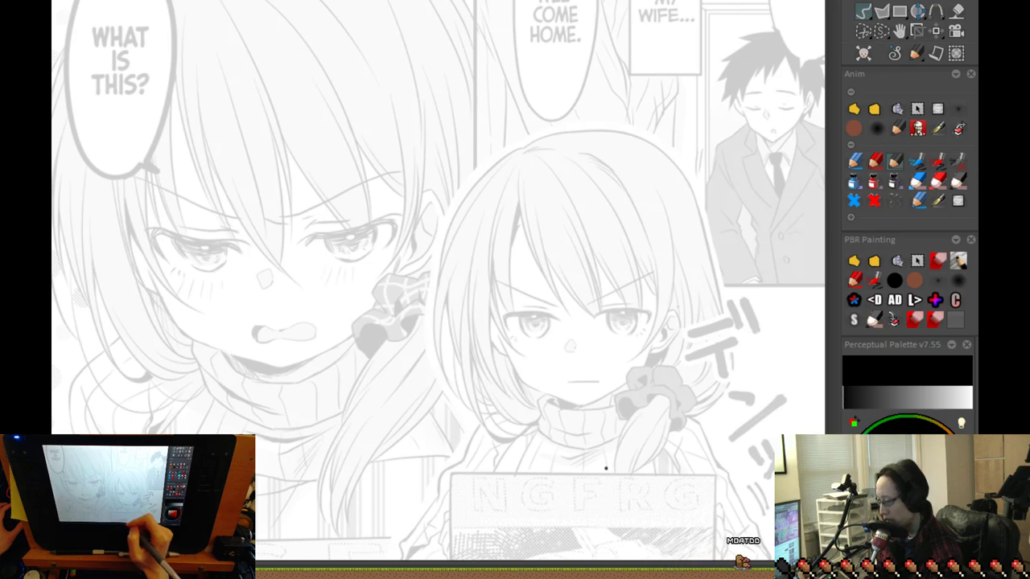
Mark the large girl's eye nearest the hair tie with a slanted black lid line and a filled pupil cut off beneath it
scroll(287, 253, "up", 3)
left_click_drag(526, 177, 546, 281)
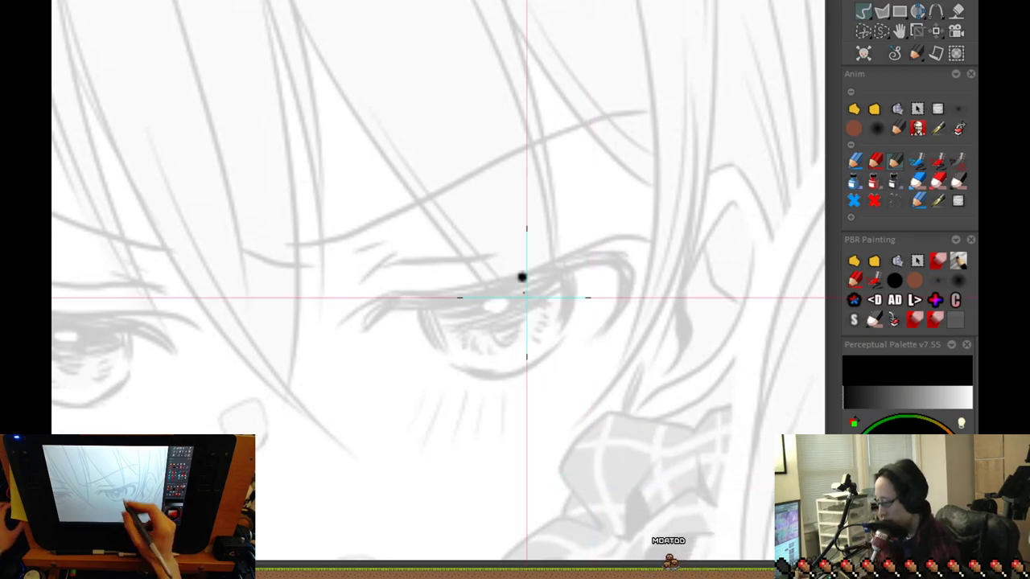
mouse_move(492, 306)
left_mouse_down()
mouse_move(500, 338)
mouse_move(512, 329)
mouse_move(516, 297)
mouse_move(501, 316)
left_mouse_up()
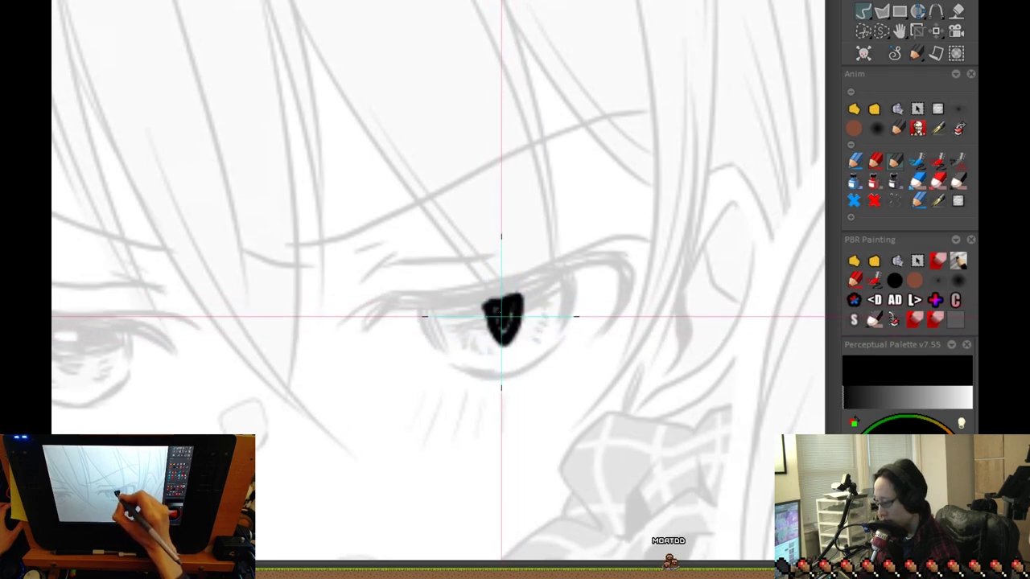
mouse_move(577, 261)
left_mouse_down()
mouse_move(386, 298)
mouse_move(517, 290)
mouse_move(570, 273)
mouse_move(510, 241)
mouse_move(531, 350)
left_mouse_up()
key("ctrl+z")
scroll(553, 194, "down", 2)
scroll(522, 249, "up", 3)
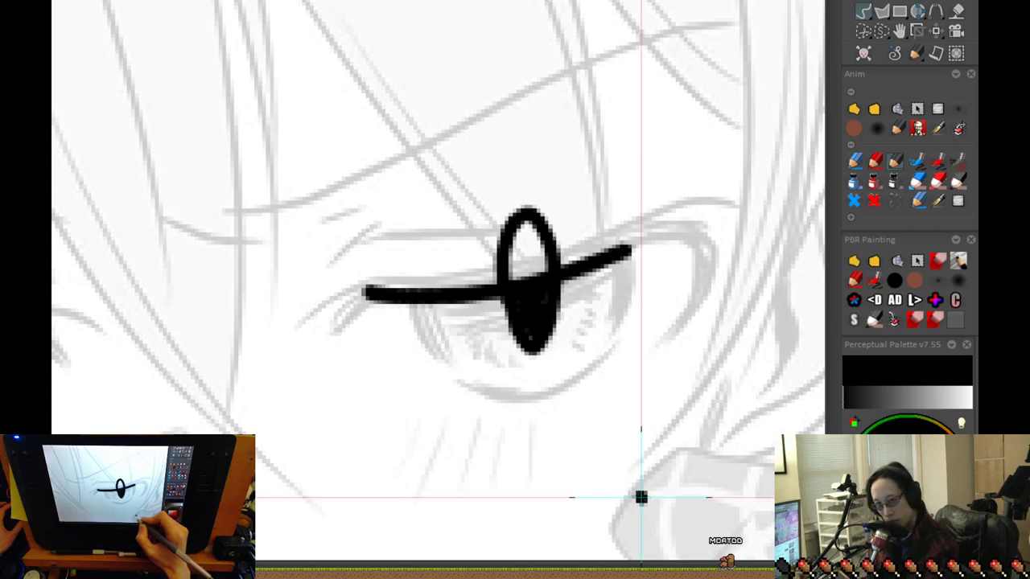
key("ctrl+z")
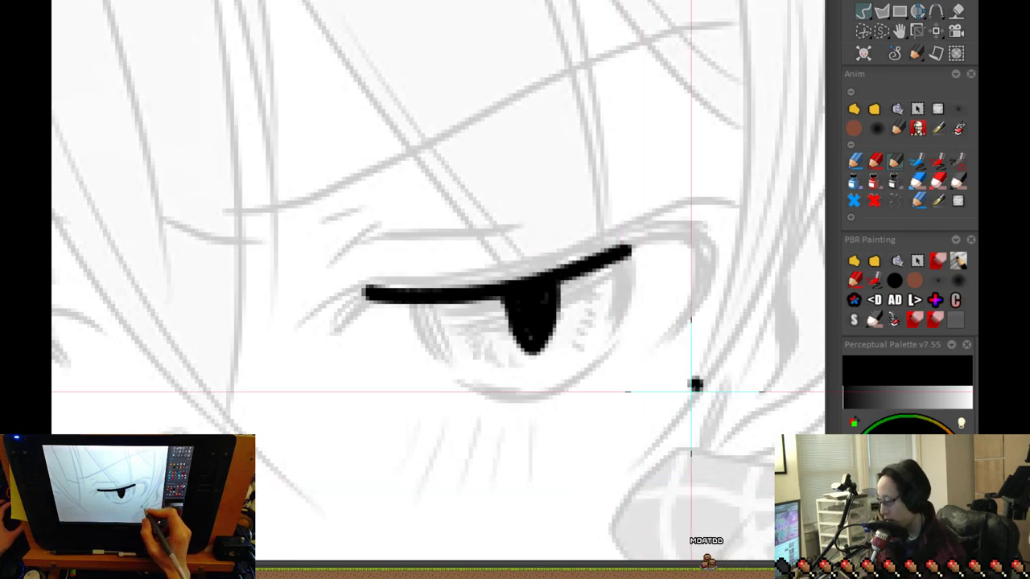
Try marking the smaller girl's eye nearest the hair tie with a flat lid line and filled pupil, and undo the marks
scroll(697, 386, "down", 3)
left_click_drag(780, 467, 490, 271)
left_click_drag(674, 374, 513, 419)
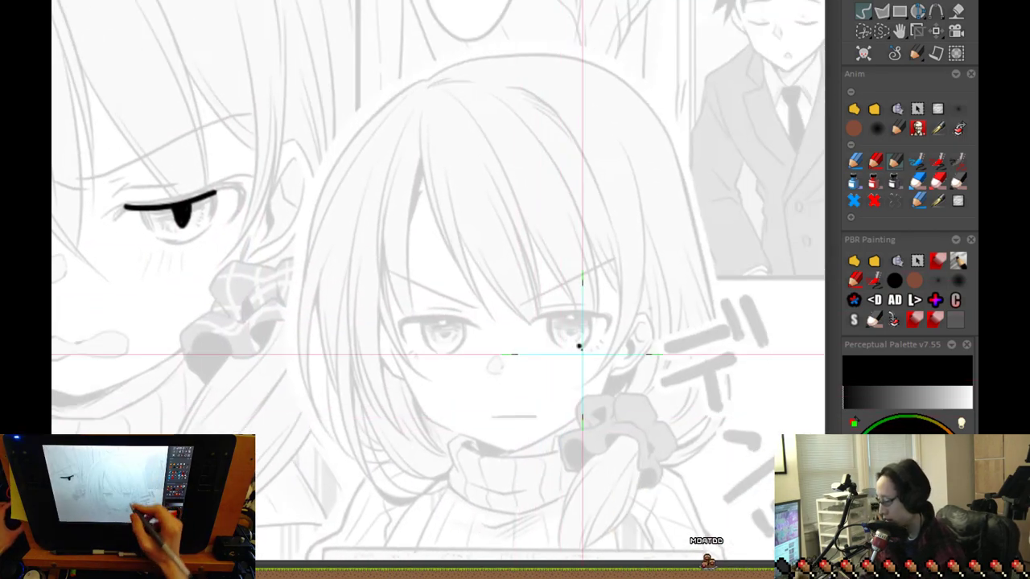
scroll(570, 322, "up", 5)
mouse_move(537, 308)
left_mouse_down()
mouse_move(521, 372)
mouse_move(546, 377)
mouse_move(548, 316)
mouse_move(518, 298)
mouse_move(534, 335)
left_mouse_up()
left_click_drag(467, 309, 627, 311)
left_click_drag(701, 308, 670, 308)
key("ctrl+z")
key("ctrl+z")
left_click_drag(605, 304, 455, 306)
left_click_drag(656, 334, 577, 315)
scroll(577, 315, "down", 5)
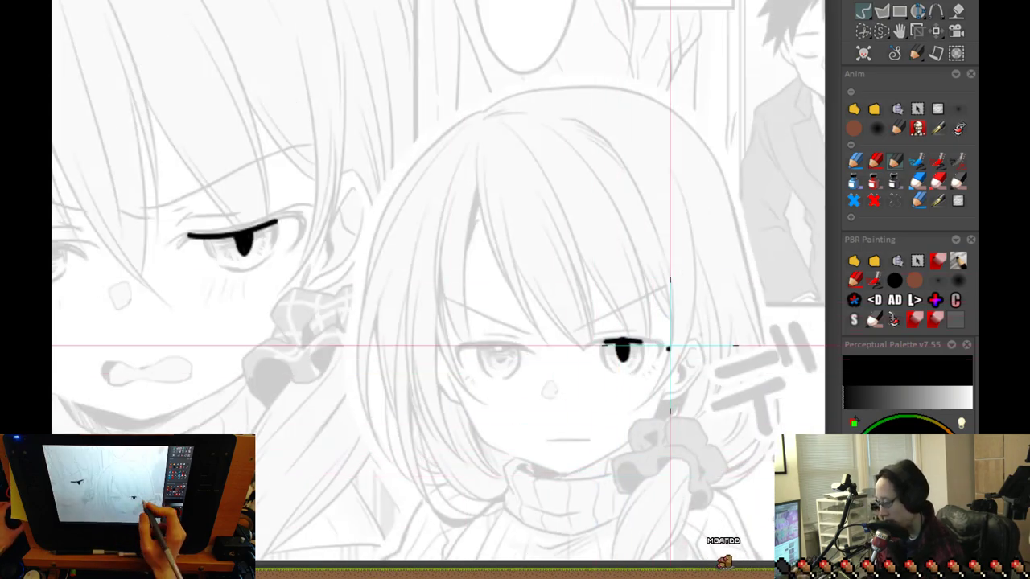
scroll(652, 338, "down", 2)
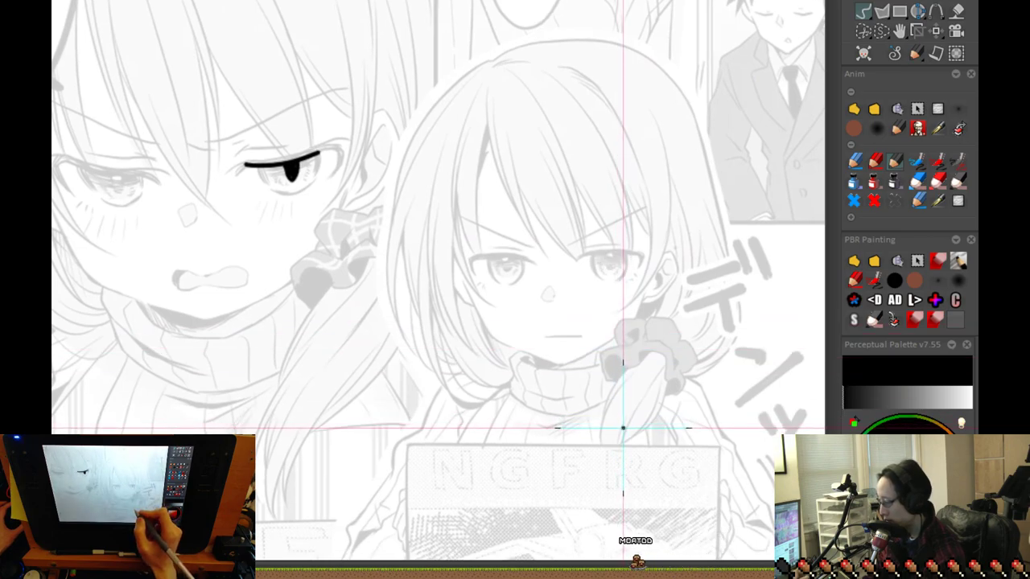
Switch from the manga page back to the red and black hair construction sketch
scroll(642, 332, "down", 2)
left_click_drag(607, 230, 514, 439)
key("Right")
key("Right")
key("Right")
key("Right")
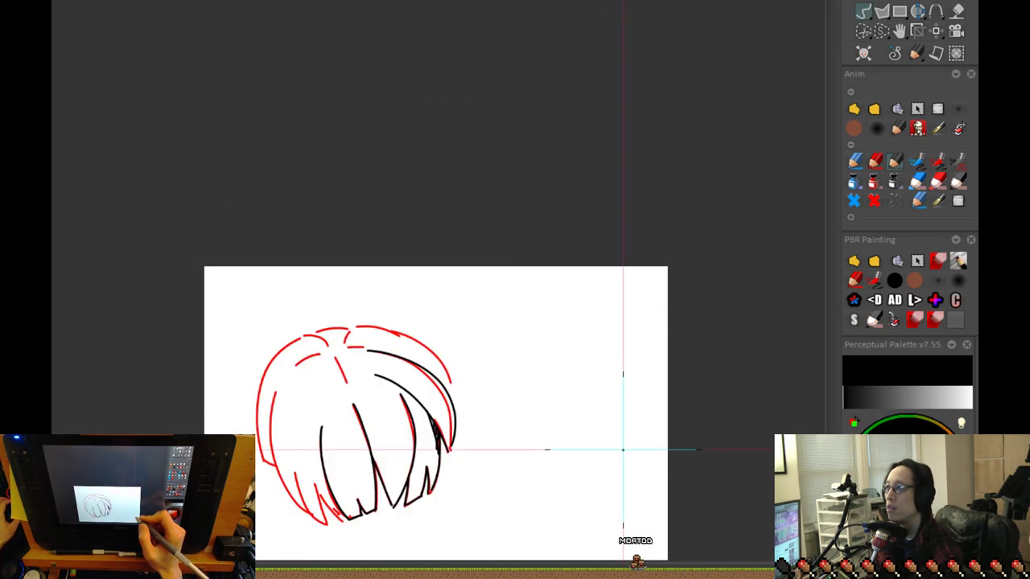
Draw a large black circle in the blank area beside the hair sketch
scroll(515, 441, "up", 3)
left_click_drag(463, 292, 399, 421)
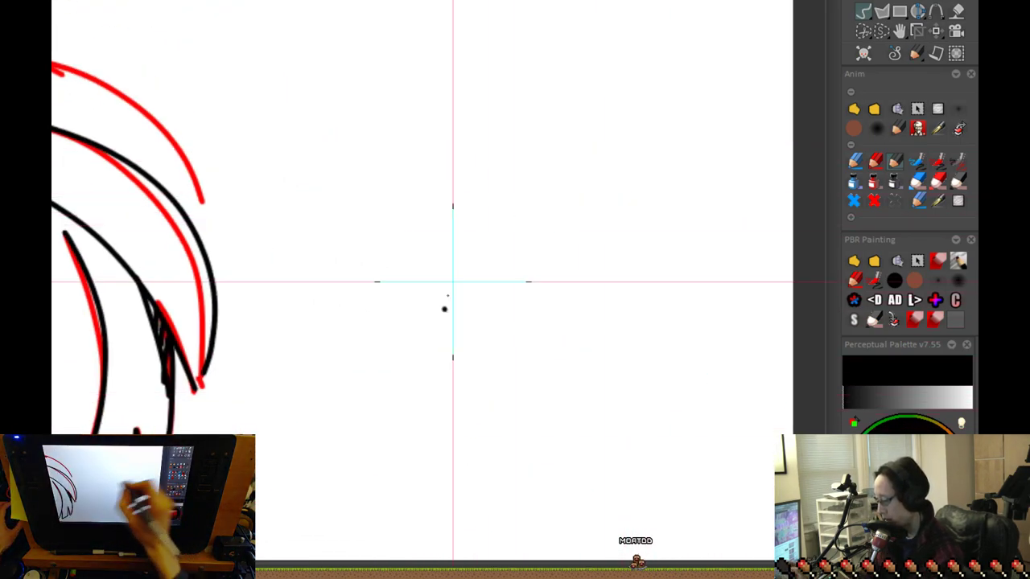
left_click_drag(415, 374, 395, 379)
key("ctrl+z")
mouse_move(492, 161)
left_mouse_down()
mouse_move(667, 314)
mouse_move(494, 160)
left_mouse_up()
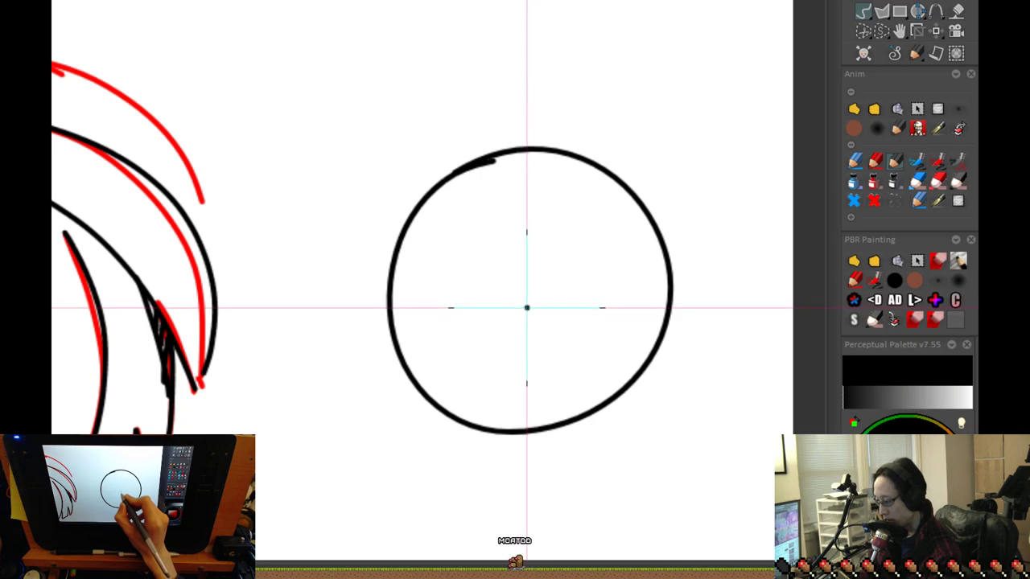
Try an inner ring, a small oval and a heart-shaped curve inside the new circle, and undo them
mouse_move(531, 194)
left_mouse_down()
mouse_move(427, 253)
mouse_move(563, 199)
left_mouse_up()
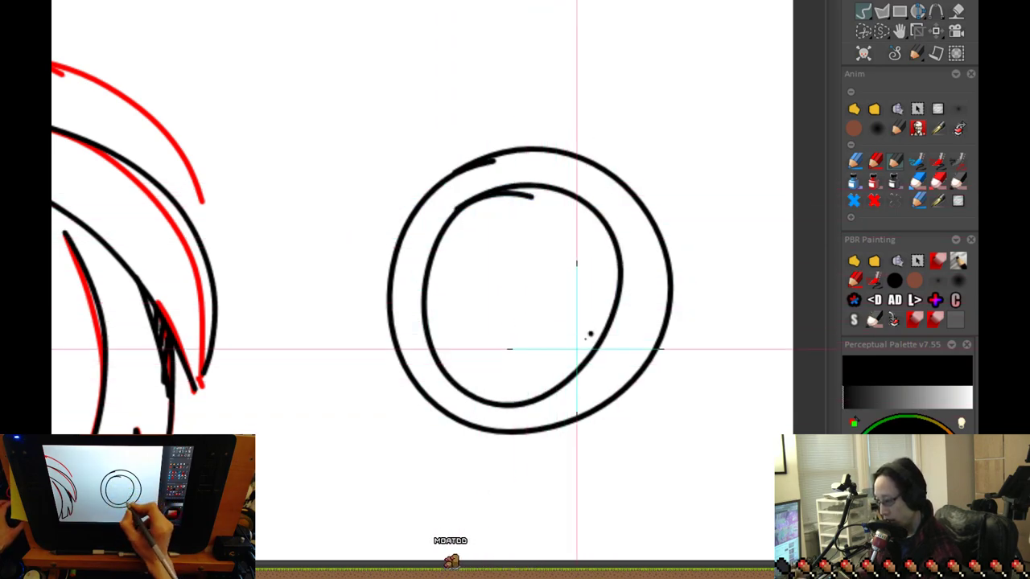
left_click_drag(435, 250, 471, 227)
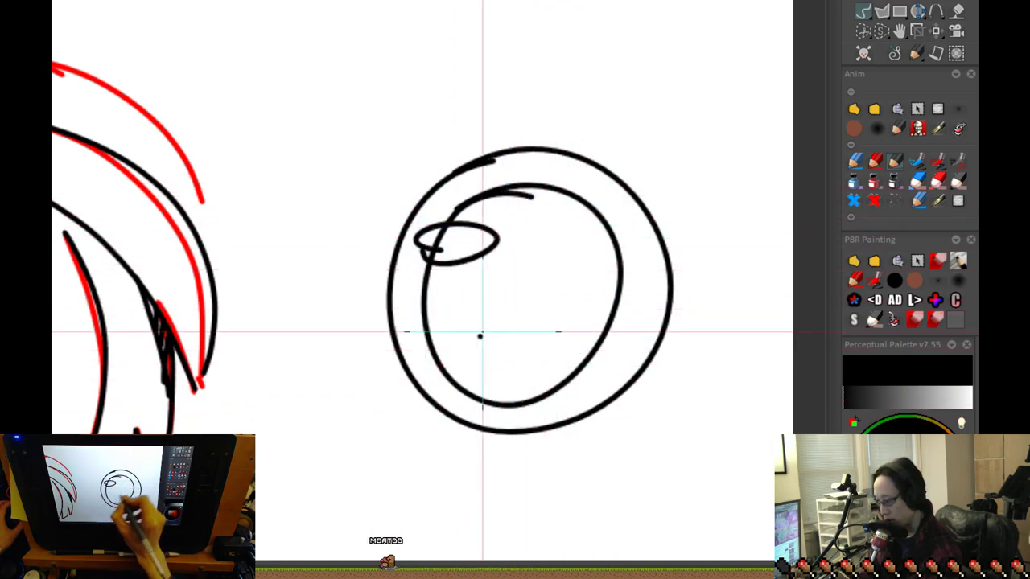
mouse_move(514, 337)
left_mouse_down()
mouse_move(544, 378)
mouse_move(473, 379)
left_mouse_up()
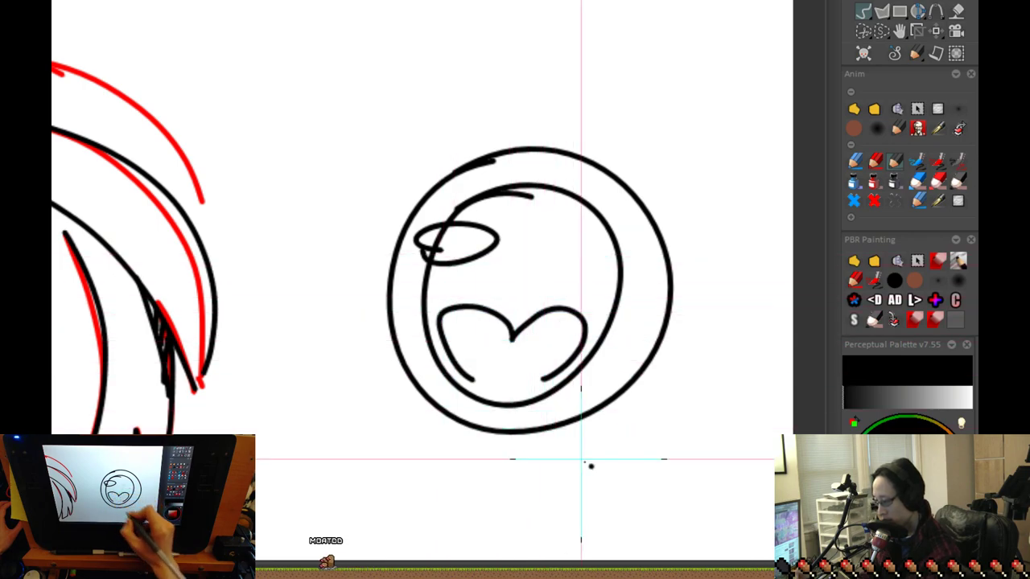
left_click_drag(684, 303, 383, 280)
left_click(488, 389)
key("ctrl+z")
key("ctrl+z")
key("ctrl+z")
key("ctrl+z")
key("ctrl+z")
key("ctrl+z")
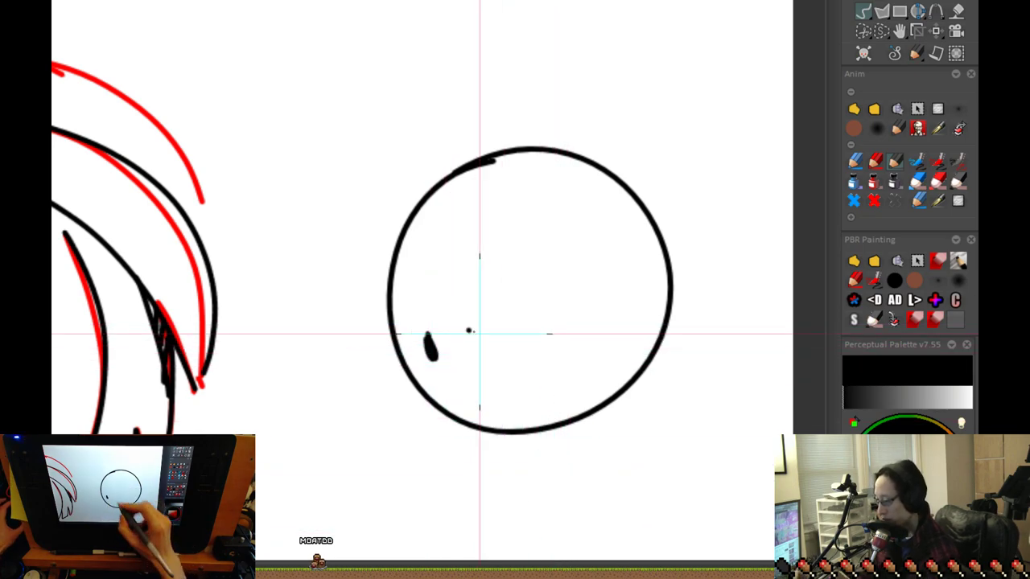
key("ctrl+z")
Draw a curved boundary across the circle's lower-left part and place a small filled oval at the centre of the enclosed area
mouse_move(430, 346)
left_mouse_down()
mouse_move(428, 359)
mouse_move(433, 336)
left_mouse_up()
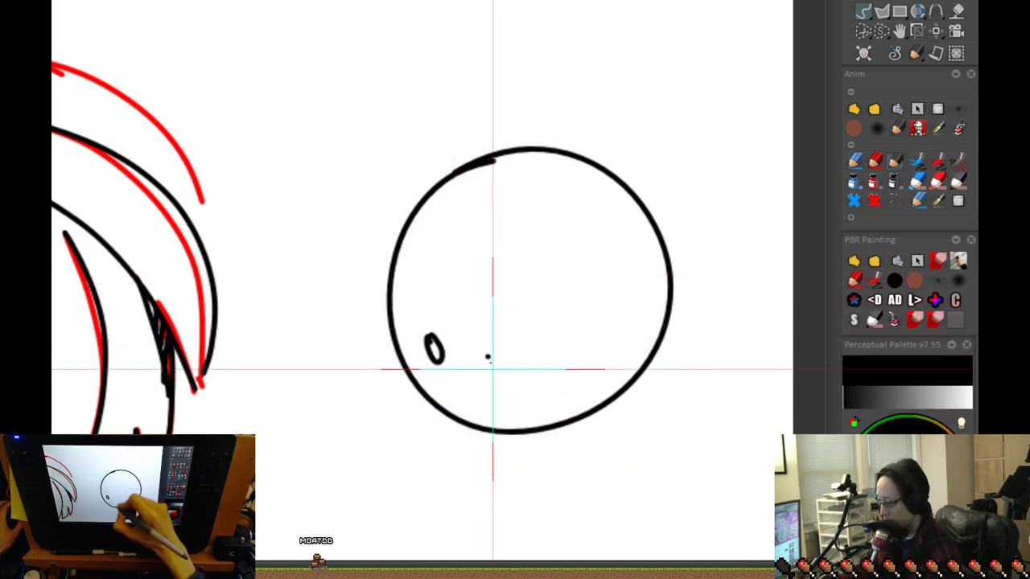
mouse_move(394, 266)
left_mouse_down()
mouse_move(432, 245)
mouse_move(498, 282)
mouse_move(521, 378)
mouse_move(482, 416)
left_mouse_up()
left_click_drag(436, 345, 465, 332)
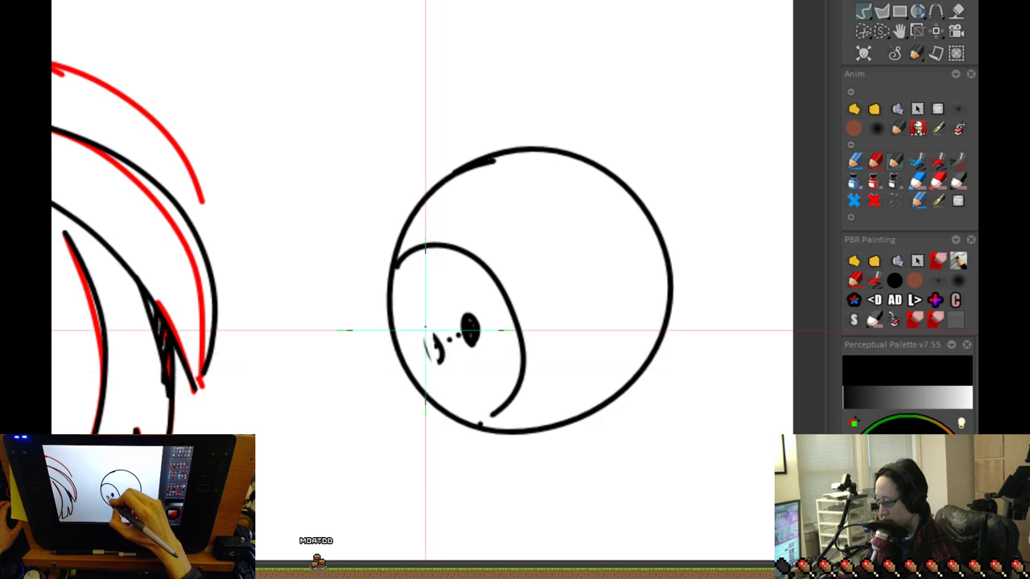
mouse_move(449, 360)
left_mouse_down()
mouse_move(441, 323)
mouse_move(458, 340)
mouse_move(430, 354)
left_mouse_up()
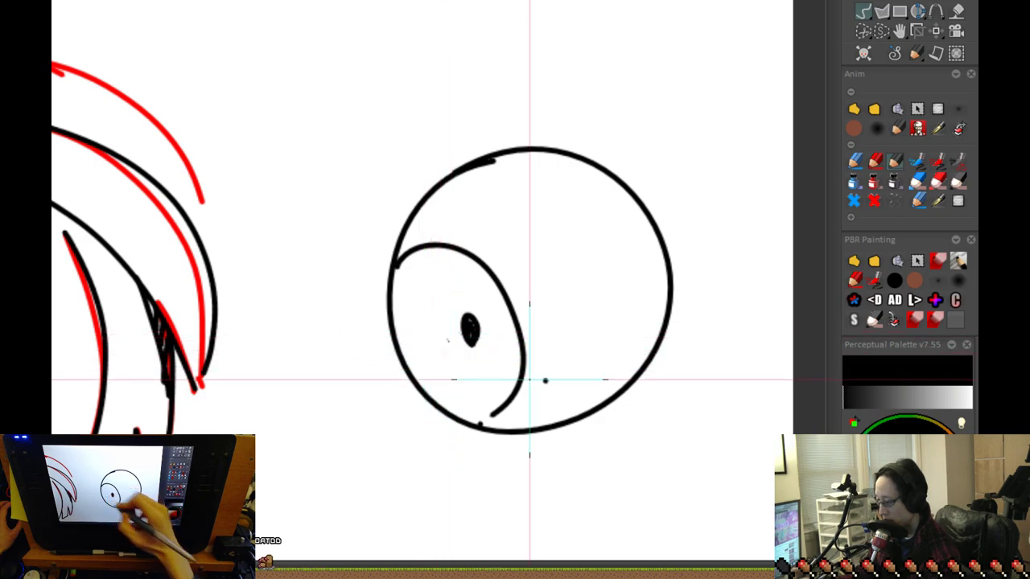
left_click(462, 306)
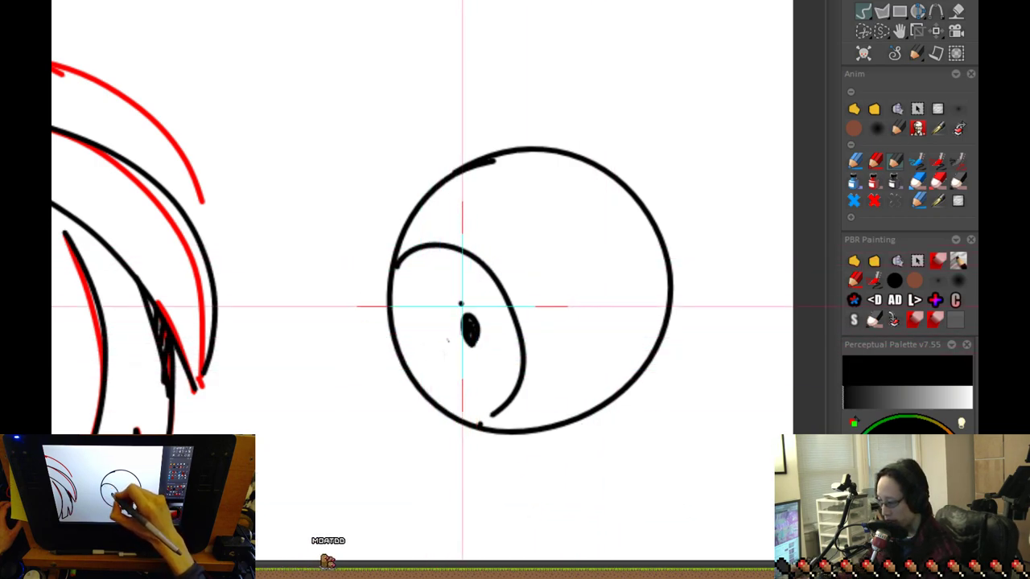
Draw curved black lines radiating from the filled oval out to the enclosed area's edge, like strands from a hair whorl
mouse_move(398, 260)
left_mouse_down()
mouse_move(448, 286)
mouse_move(468, 318)
mouse_move(476, 400)
left_mouse_up()
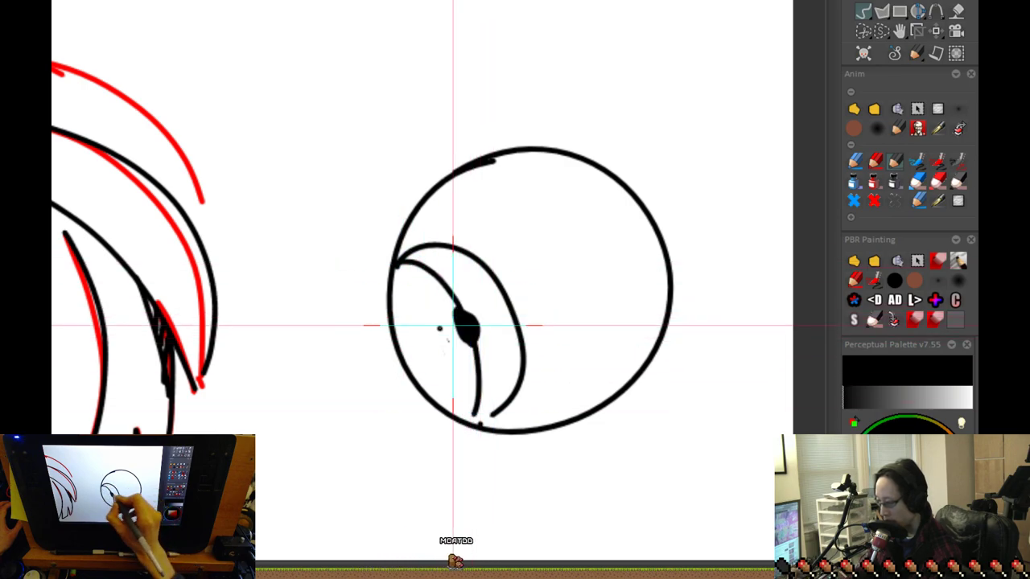
left_click_drag(509, 310, 398, 347)
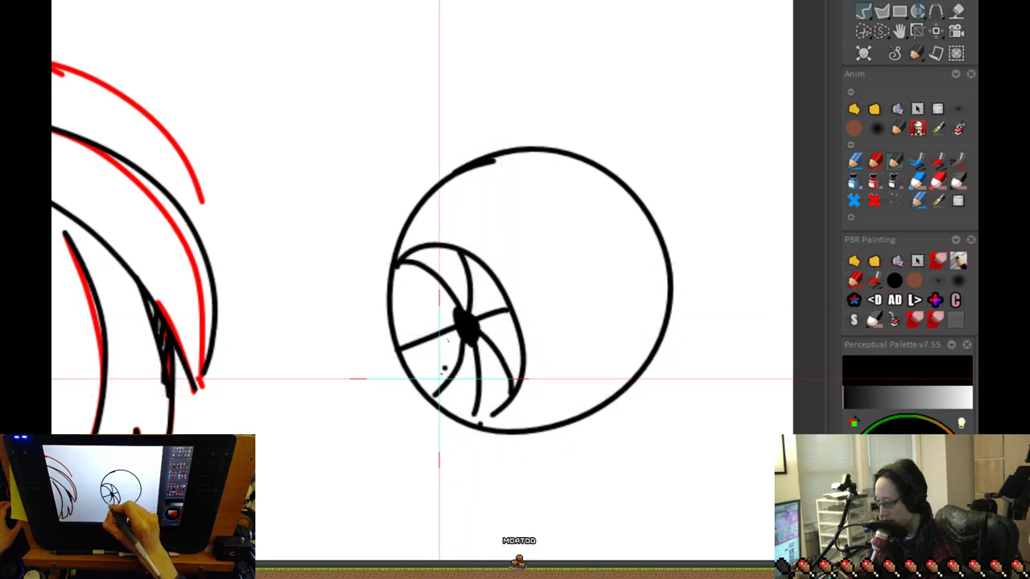
left_click_drag(459, 337, 424, 384)
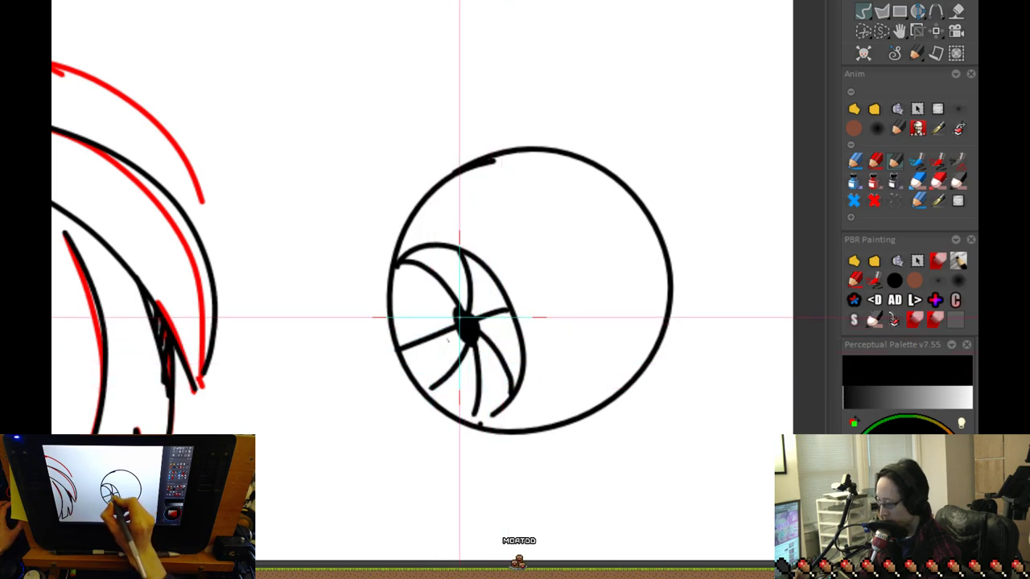
scroll(510, 375, "down", 1)
left_click_drag(504, 411, 554, 327)
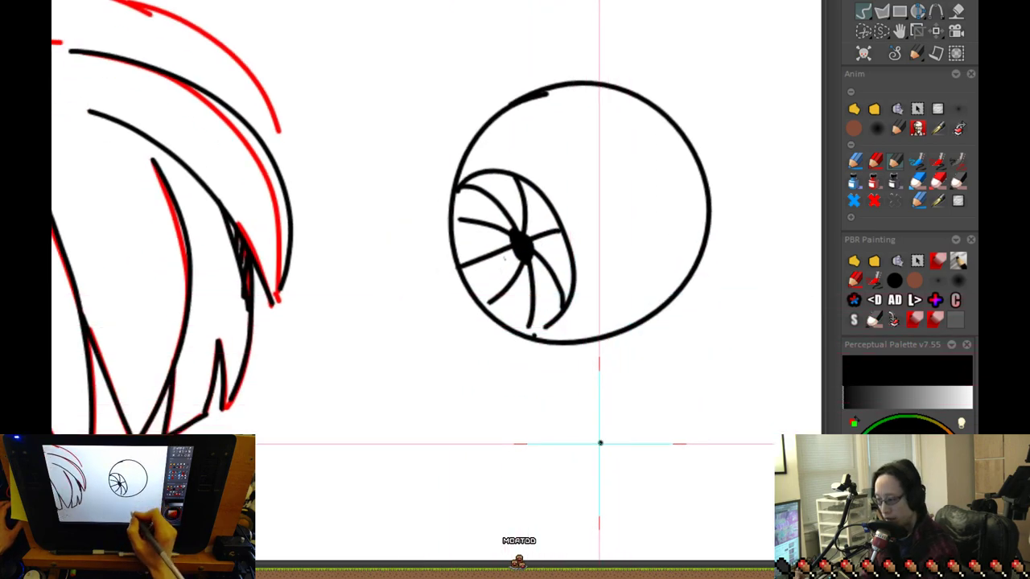
mouse_move(576, 481)
left_mouse_down()
mouse_move(598, 489)
mouse_move(601, 510)
left_mouse_up()
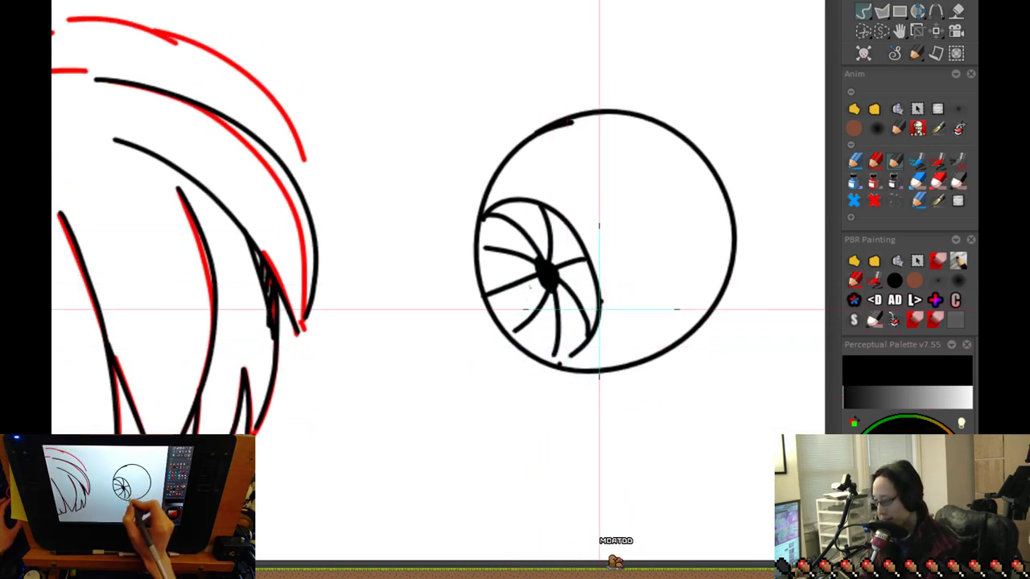
Examine the hair sketch, the whorl circle and the ringed circle drawing below, ending at the blank area between them
mouse_move(614, 513)
left_mouse_down()
mouse_move(593, 266)
mouse_move(565, 145)
left_mouse_up()
left_click_drag(566, 63, 579, 311)
left_click_drag(594, 440, 713, 174)
scroll(713, 175, "down", 3)
left_click_drag(600, 278, 583, 457)
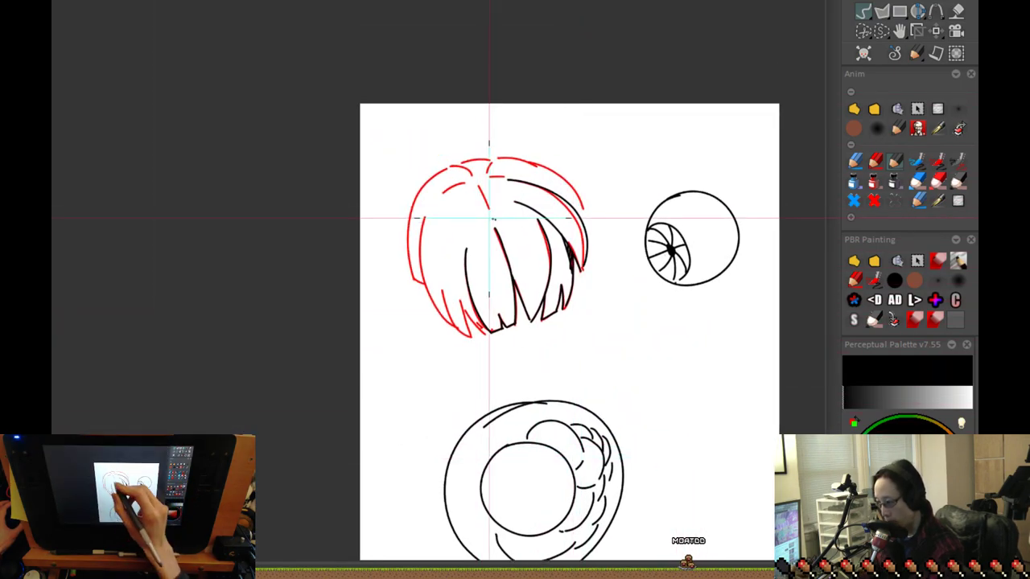
left_click_drag(712, 293, 662, 319)
scroll(655, 326, "up", 3)
left_click_drag(627, 427, 584, 77)
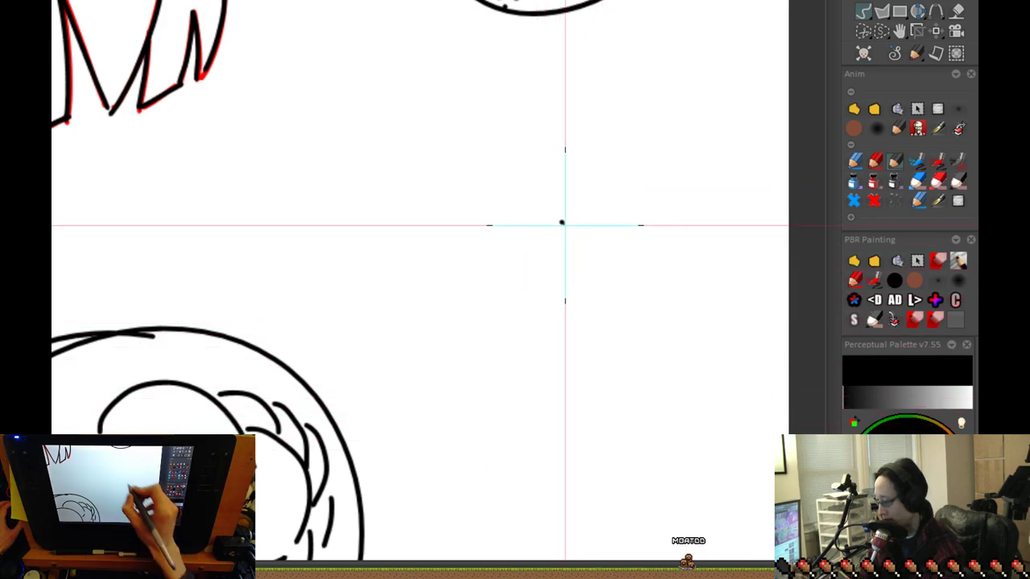
Turn the existing sketch lines red and switch back to black drawing over the whorl circle
mouse_move(596, 429)
left_mouse_down()
mouse_move(609, 328)
mouse_move(547, 239)
left_mouse_up()
key("ctrl+z")
left_click(875, 162)
left_click_drag(631, 42, 645, 405)
left_click(874, 182)
left_click(896, 162)
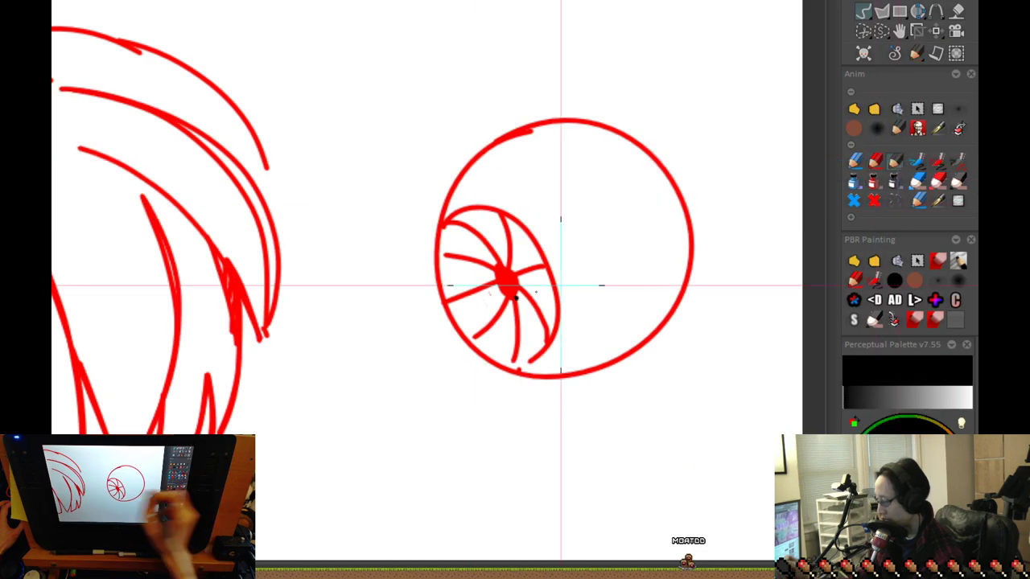
scroll(558, 247, "up", 2)
Try a black sphere overlapping the whorl circle, with two crossing ellipses and a straight axis line through their intersections
mouse_move(523, 178)
left_mouse_down()
mouse_move(348, 383)
mouse_move(574, 230)
left_mouse_up()
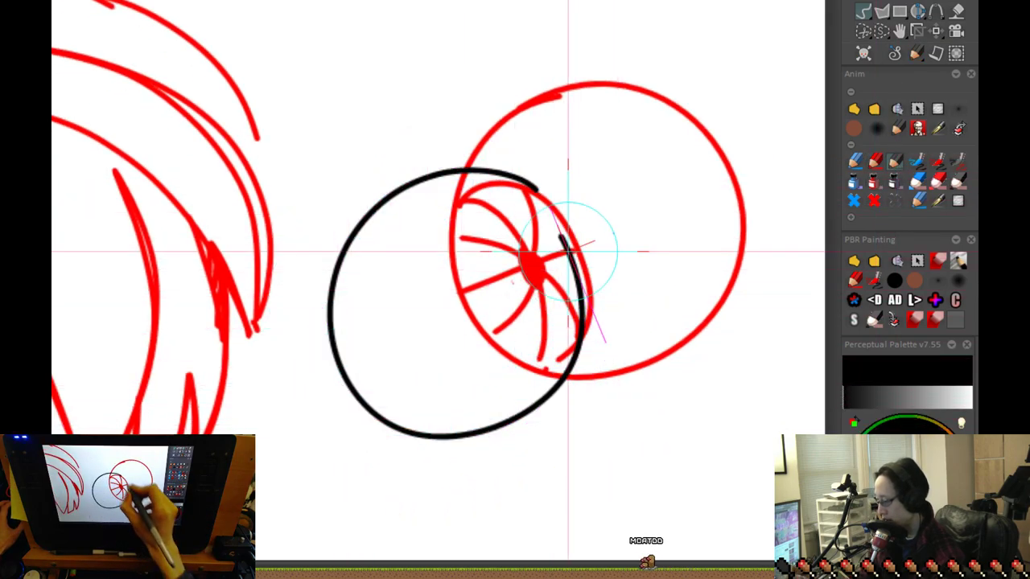
left_click_drag(392, 340, 389, 337)
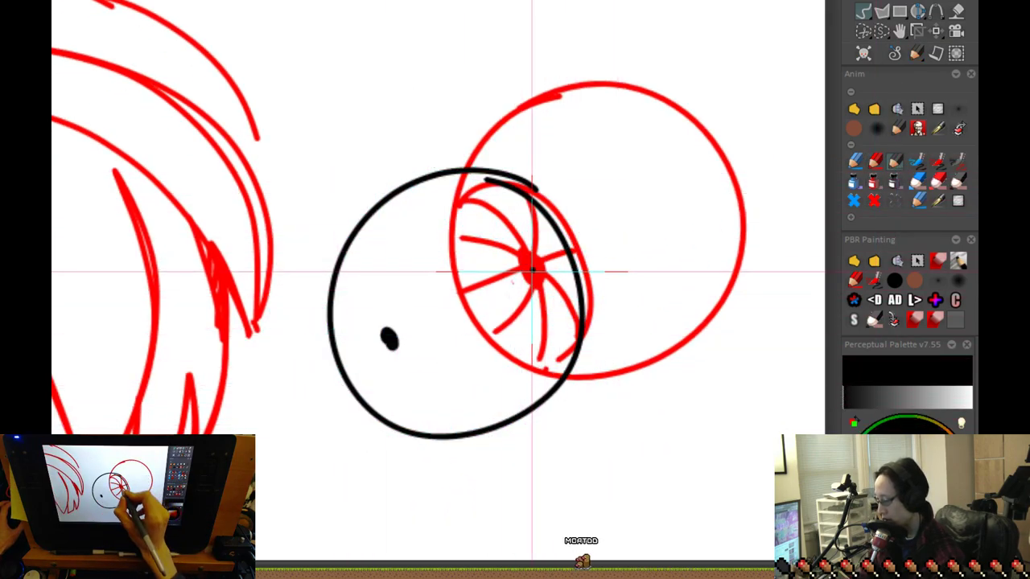
mouse_move(539, 257)
left_mouse_down()
mouse_move(439, 225)
mouse_move(423, 392)
mouse_move(453, 384)
mouse_move(416, 417)
mouse_move(417, 254)
left_mouse_up()
left_click(632, 217)
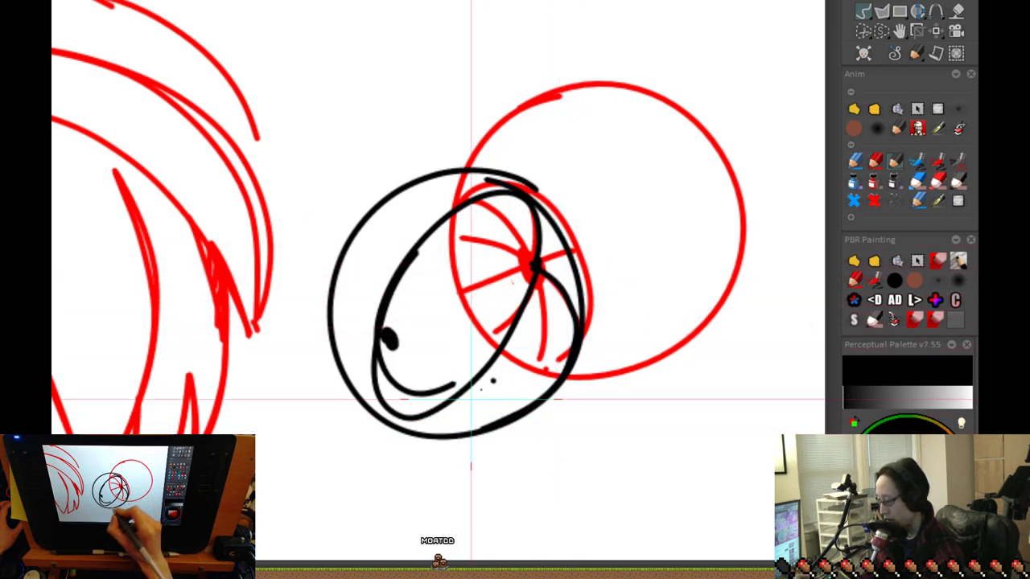
key("ctrl+z")
mouse_move(537, 266)
left_mouse_down()
mouse_move(547, 374)
mouse_move(500, 378)
mouse_move(539, 261)
mouse_move(543, 276)
mouse_move(495, 225)
mouse_move(468, 383)
left_mouse_up()
key("ctrl+z")
key("ctrl+z")
mouse_move(538, 265)
left_mouse_down()
mouse_move(580, 348)
mouse_move(491, 380)
mouse_move(356, 322)
mouse_move(362, 251)
mouse_move(535, 274)
mouse_move(563, 297)
left_mouse_up()
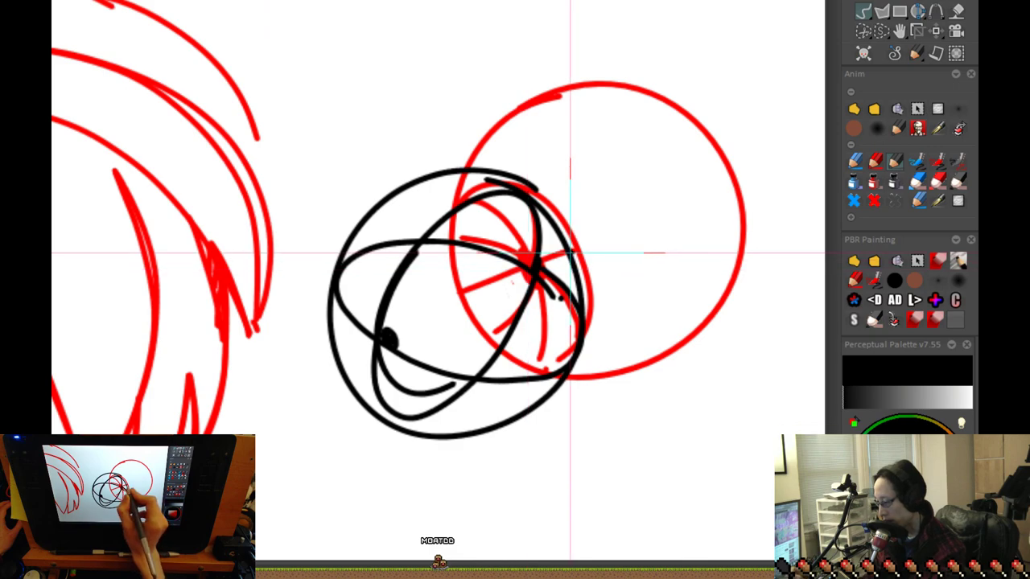
left_click_drag(349, 362, 586, 251)
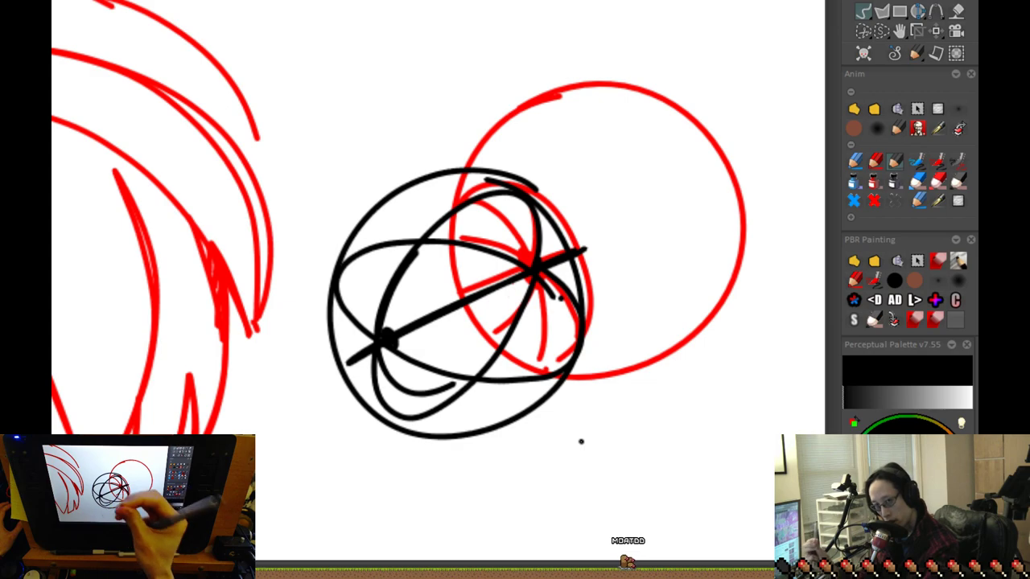
Undo the black sphere with its crossing ellipses and axis line
key("ctrl+z")
key("ctrl+z")
key("ctrl+z")
key("ctrl+z")
key("ctrl+z")
key("ctrl+z")
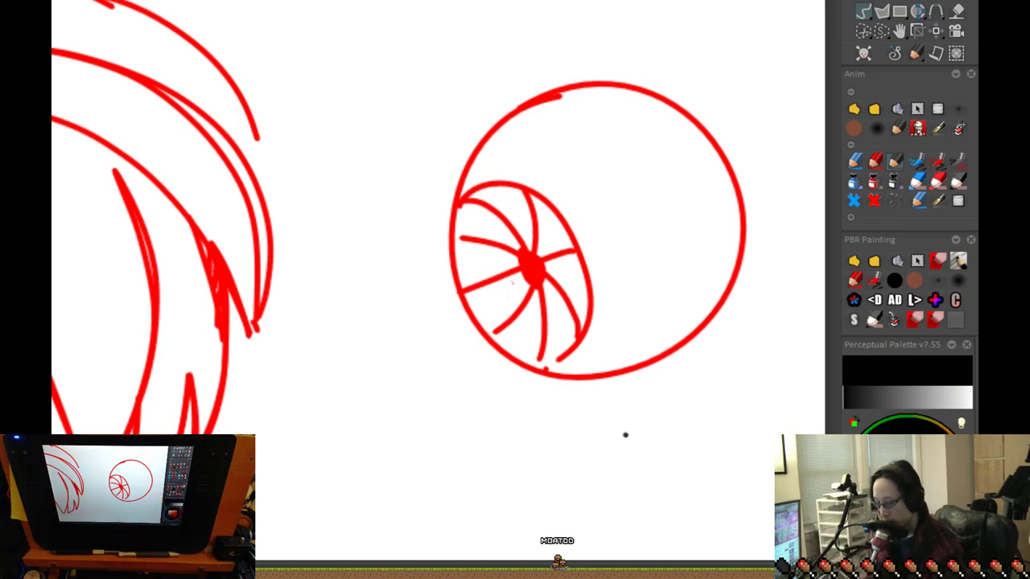
Try a slanted curve across the red circle, undo it, and mark a guide dot just above the whorl area
key("shift")
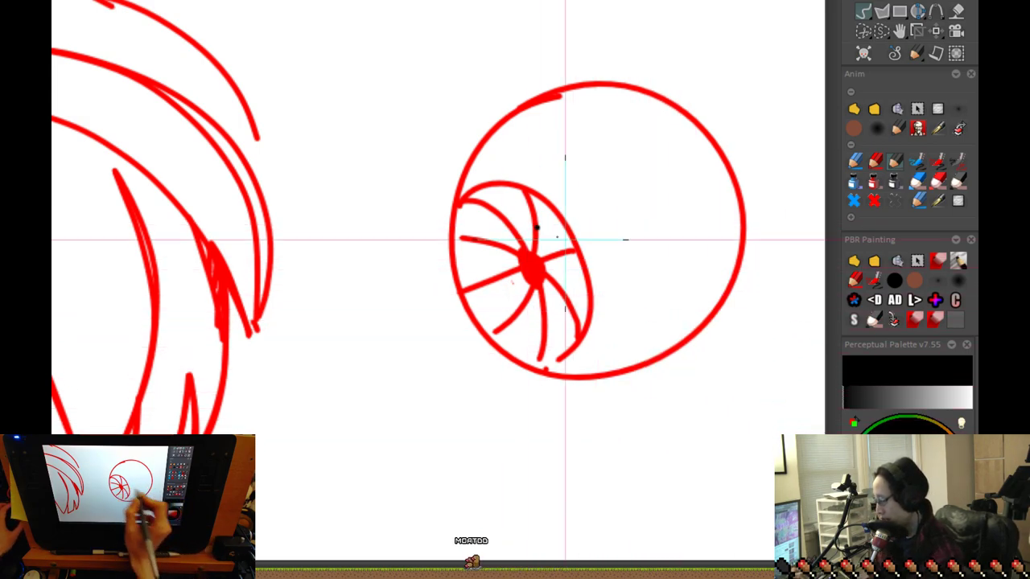
mouse_move(448, 190)
left_mouse_down()
mouse_move(518, 214)
mouse_move(680, 313)
left_mouse_up()
key("ctrl+z")
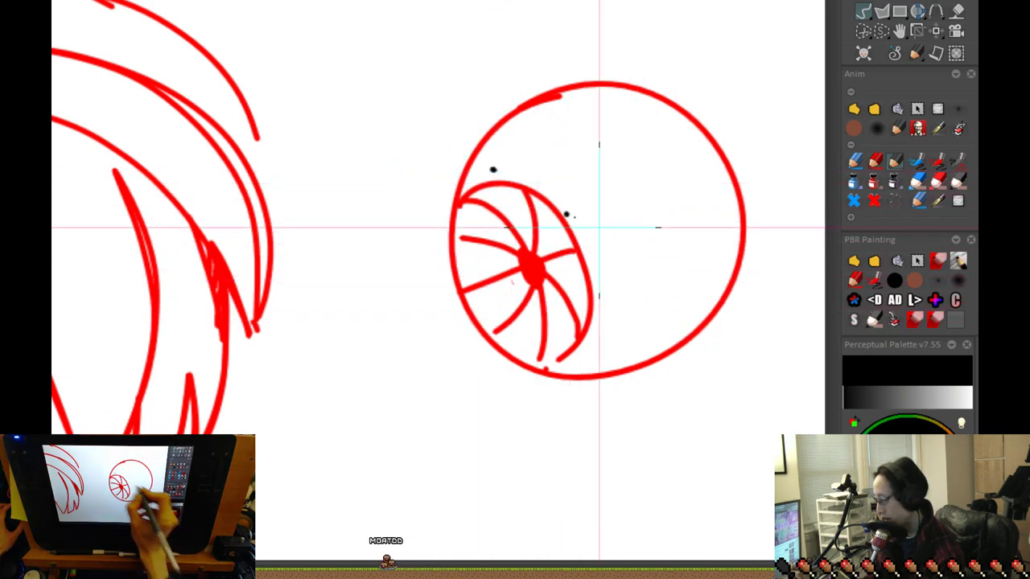
left_click(525, 178)
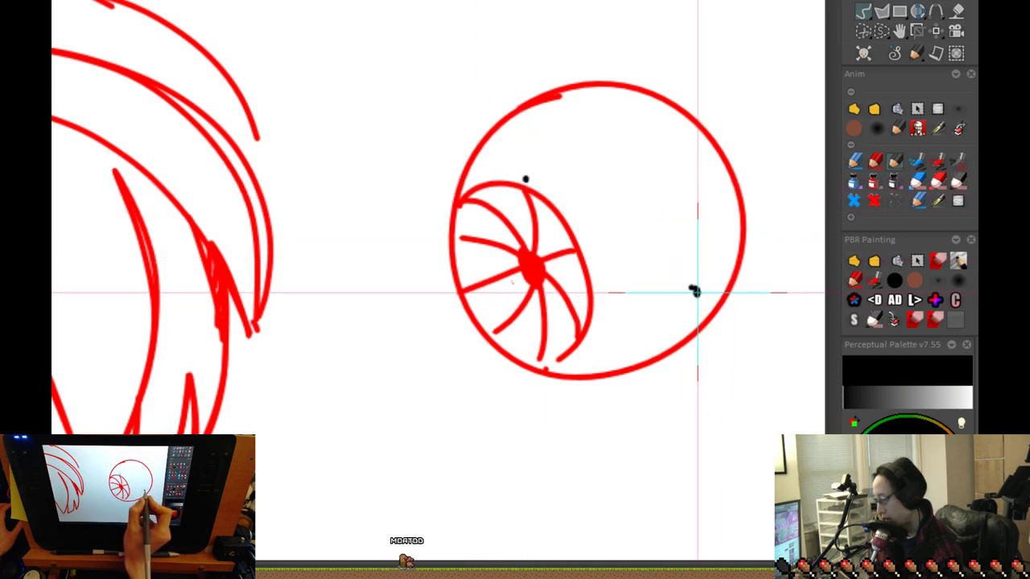
Try an angular eye outline inside the red circle, with a straight upper lid, a curved lower lid and a closing inner edge
left_click_drag(636, 237, 477, 141)
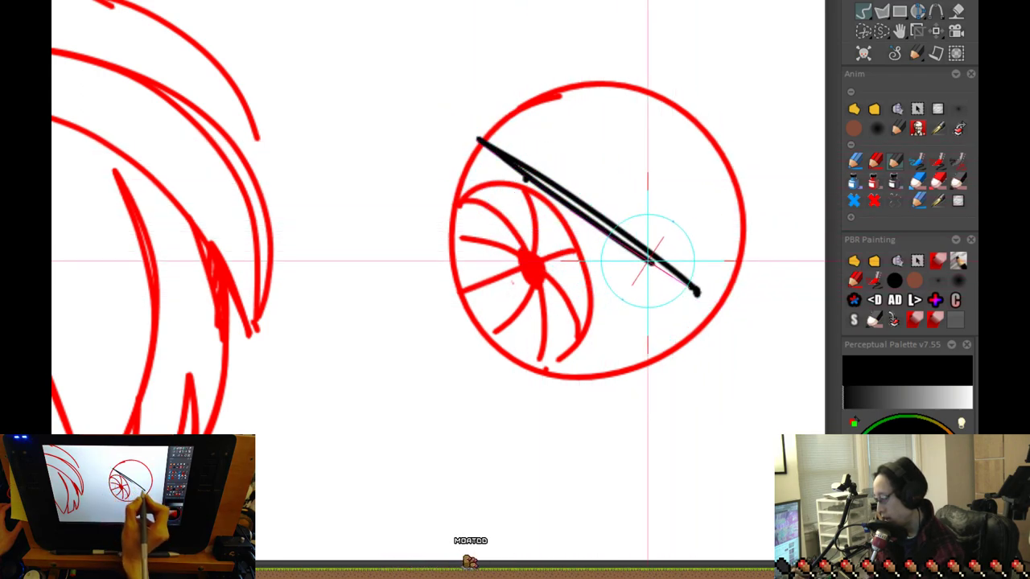
mouse_move(700, 296)
left_mouse_down()
mouse_move(620, 345)
mouse_move(529, 347)
left_mouse_up()
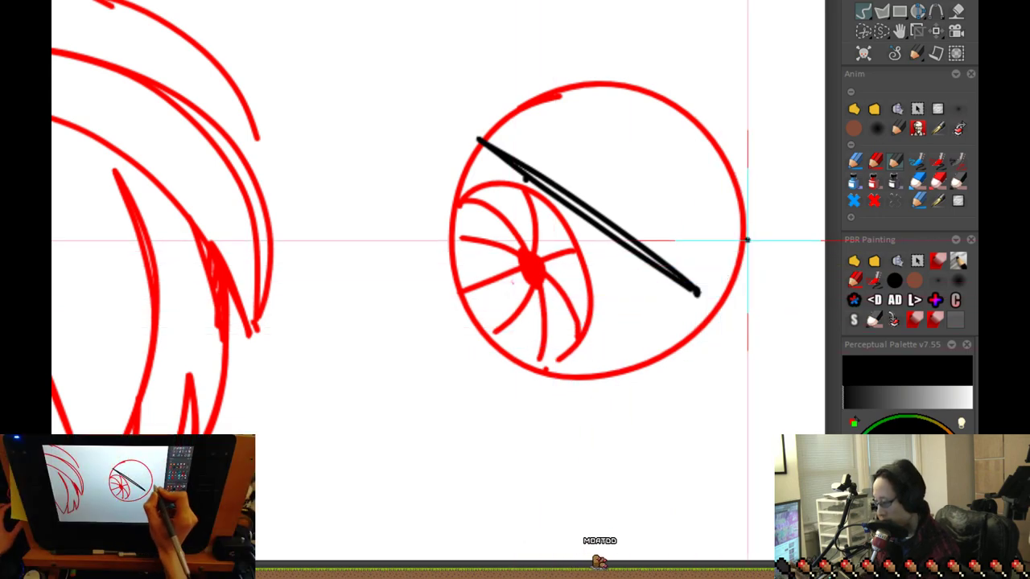
mouse_move(740, 235)
left_mouse_down()
mouse_move(671, 308)
mouse_move(547, 349)
left_mouse_up()
mouse_move(547, 155)
left_mouse_down()
mouse_move(664, 108)
mouse_move(544, 157)
mouse_move(467, 282)
mouse_move(533, 346)
mouse_move(674, 308)
mouse_move(573, 337)
mouse_move(467, 317)
mouse_move(506, 339)
mouse_move(614, 337)
mouse_move(694, 297)
mouse_move(626, 328)
mouse_move(533, 333)
mouse_move(482, 308)
left_mouse_up()
key("ctrl+z")
key("ctrl+z")
key("ctrl+z")
left_click_drag(515, 185, 519, 209)
mouse_move(478, 143)
left_mouse_down()
mouse_move(462, 218)
mouse_move(468, 318)
left_mouse_up()
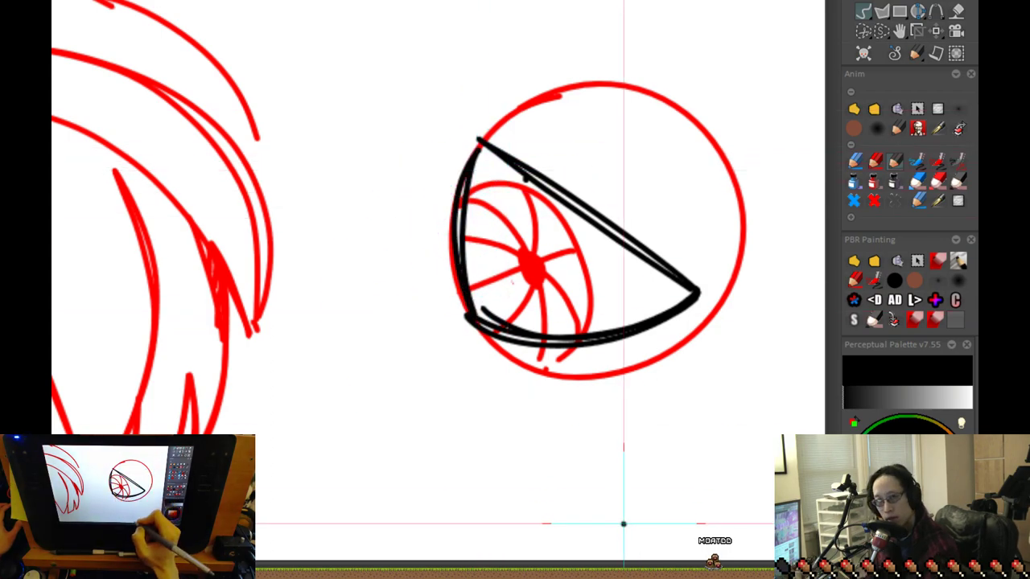
Undo the angular eye outline while keeping the two guide dots
key("ctrl+z")
key("ctrl+z")
key("ctrl+z")
key("ctrl+z")
key("ctrl+z")
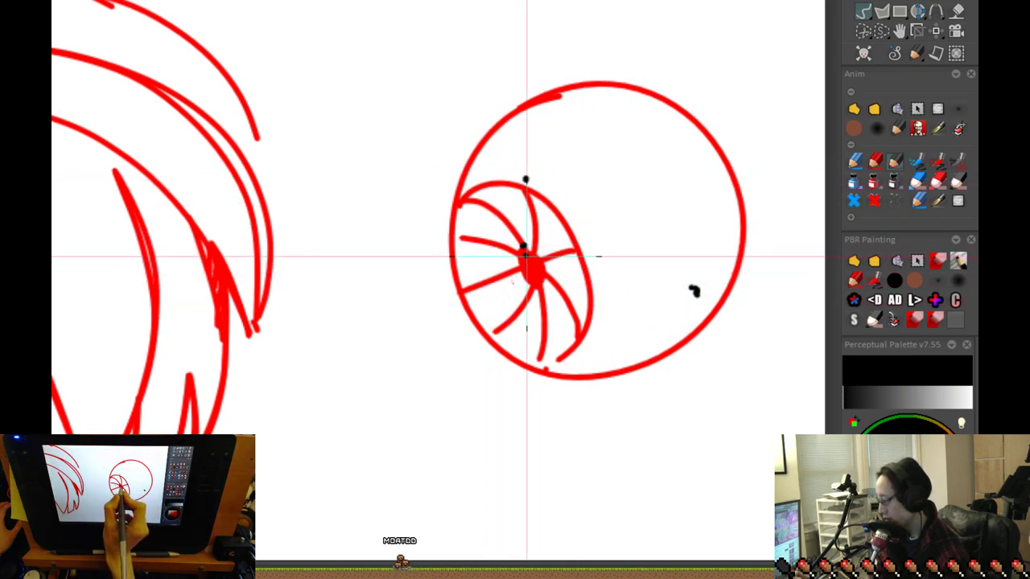
Draw a broken curved black line from the whorl centre to near the red circle's far edge
mouse_move(521, 247)
left_mouse_down()
mouse_move(571, 272)
mouse_move(685, 295)
left_mouse_up()
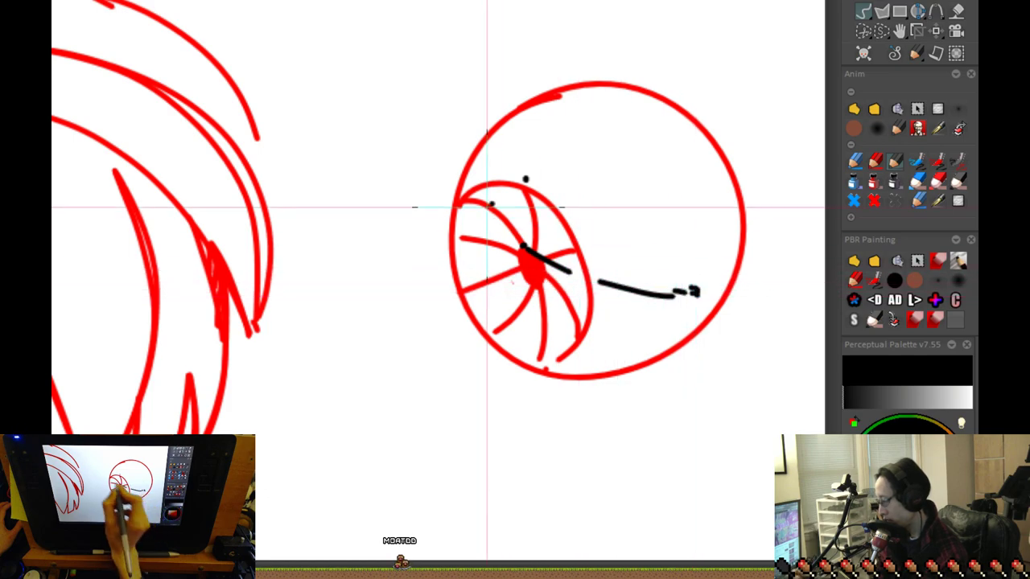
left_click_drag(707, 294, 721, 292)
Try dashed arcs from the broken line's outer end over the circle's upper part, and undo them
mouse_move(722, 287)
left_mouse_down()
mouse_move(725, 275)
mouse_move(617, 171)
left_mouse_up()
left_click_drag(579, 152, 487, 132)
left_click(742, 297)
key("ctrl+z")
key("ctrl+z")
key("ctrl+z")
key("ctrl+z")
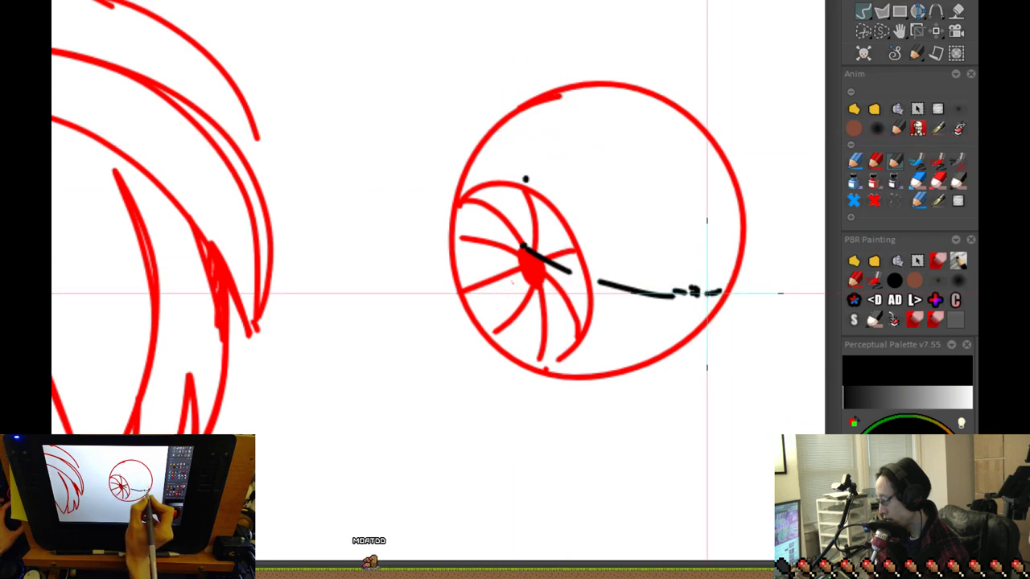
Try flatter dashed arcs passing lower in the circle back to the whorl's outer edge, and undo them
left_click(694, 292)
mouse_move(705, 294)
left_mouse_down()
mouse_move(720, 291)
mouse_move(621, 186)
left_mouse_up()
left_click_drag(553, 177, 573, 176)
left_click_drag(460, 197, 487, 234)
left_click(625, 315)
key("ctrl+z")
key("ctrl+z")
key("ctrl+z")
key("ctrl+z")
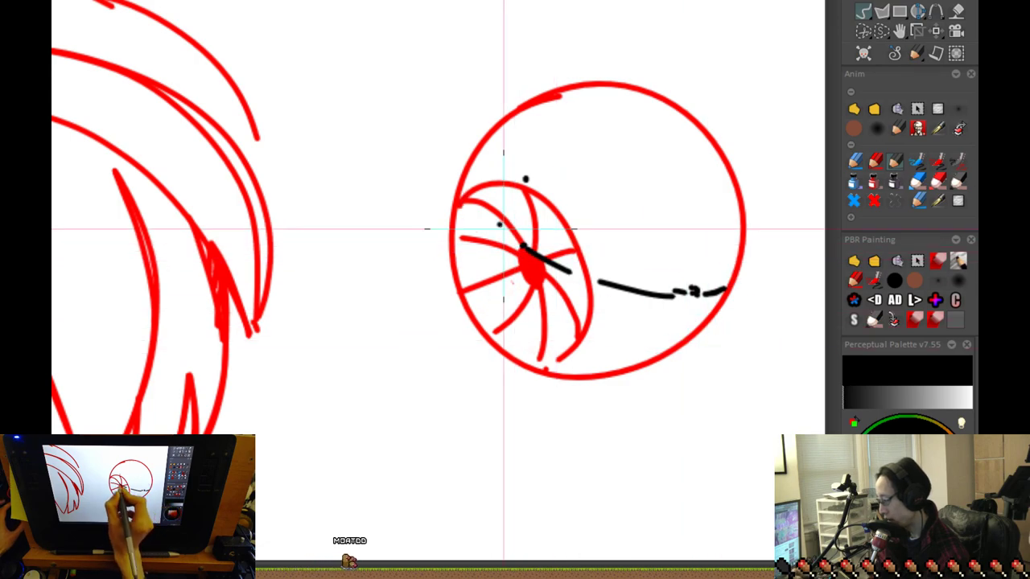
Extend the broken line across the whorl to the circle's edge and thicken it into a continuous upper eyelid
left_click_drag(463, 187, 531, 253)
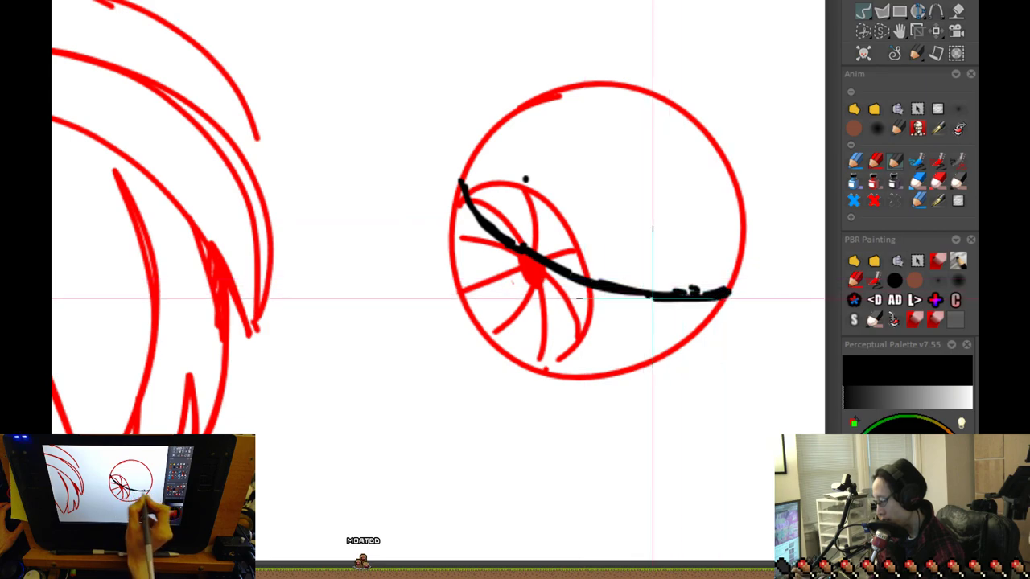
left_click_drag(462, 189, 461, 256)
key("ctrl+z")
Draw the eye's side edge and curved lower eyelid along the circle's lower part, with a filled pupil at the whorl centre
left_click_drag(464, 200, 449, 247)
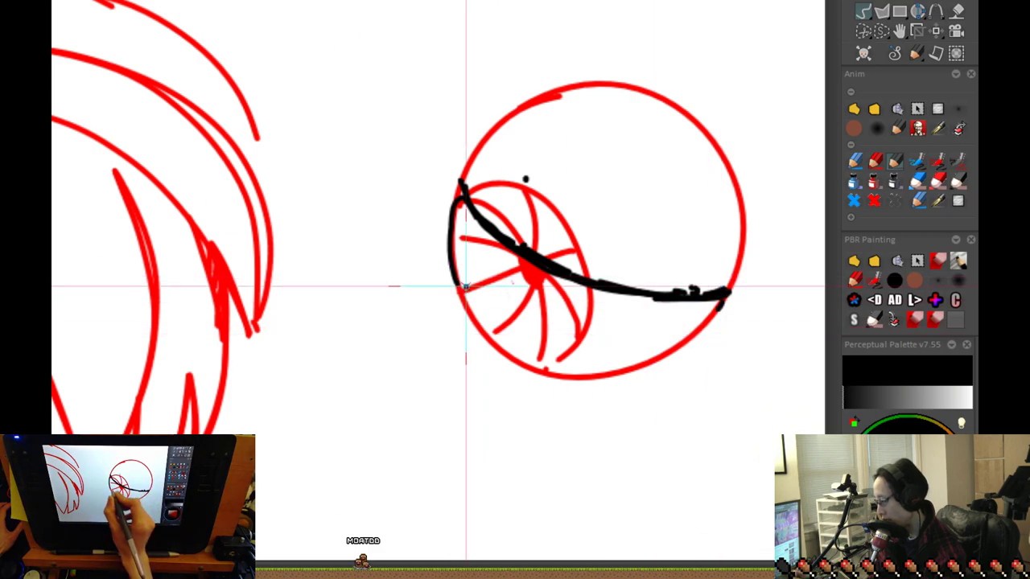
mouse_move(504, 336)
left_mouse_down()
mouse_move(620, 351)
mouse_move(720, 308)
left_mouse_up()
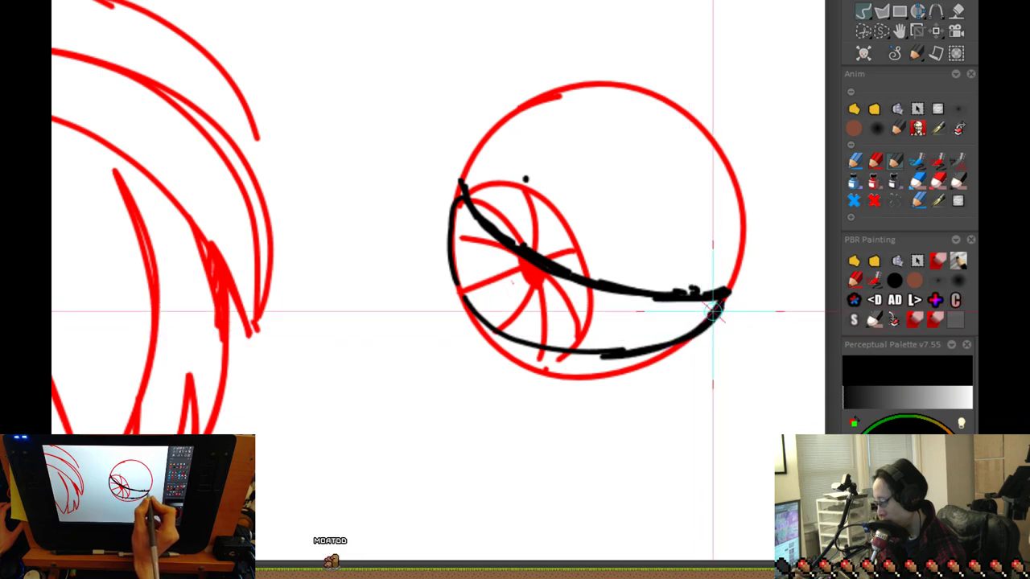
mouse_move(461, 294)
left_mouse_down()
mouse_move(511, 335)
mouse_move(578, 355)
mouse_move(693, 345)
left_mouse_up()
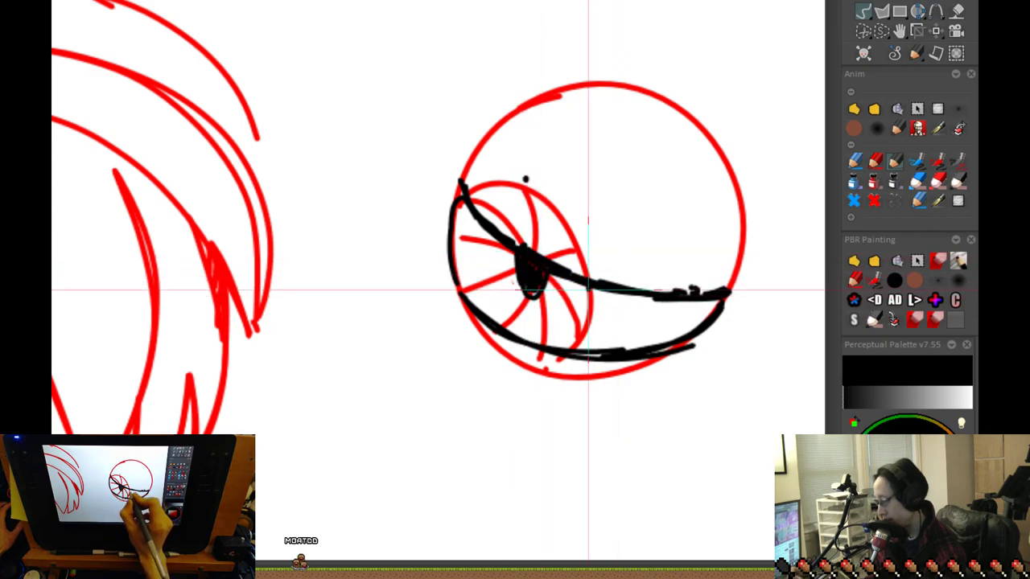
Thicken the upper eyelid with short lashes at its raised corner, and draw a dashed crease line above the lid
left_click_drag(464, 201, 444, 215)
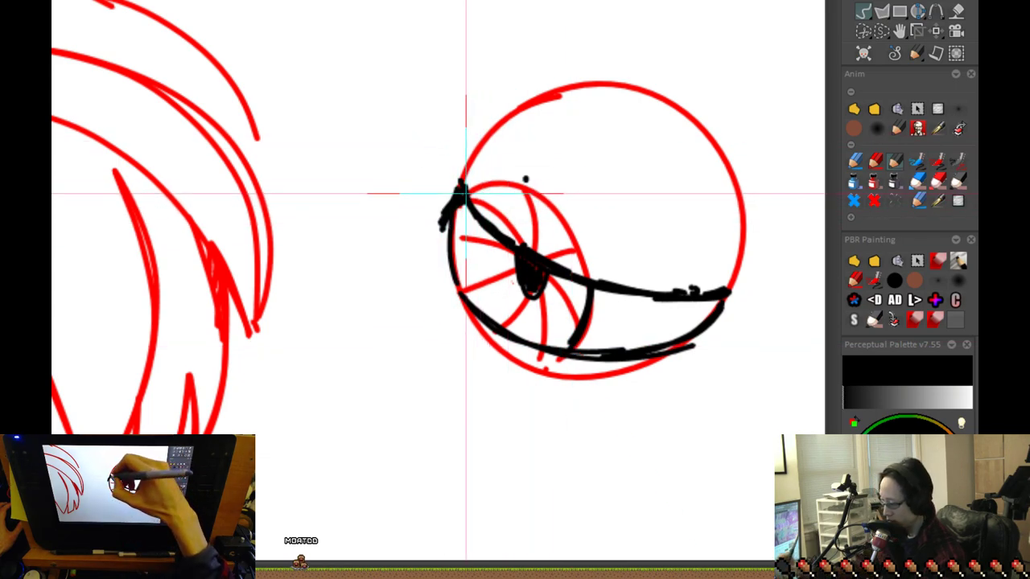
left_click_drag(493, 219, 528, 248)
left_click_drag(460, 179, 497, 234)
left_click(454, 170)
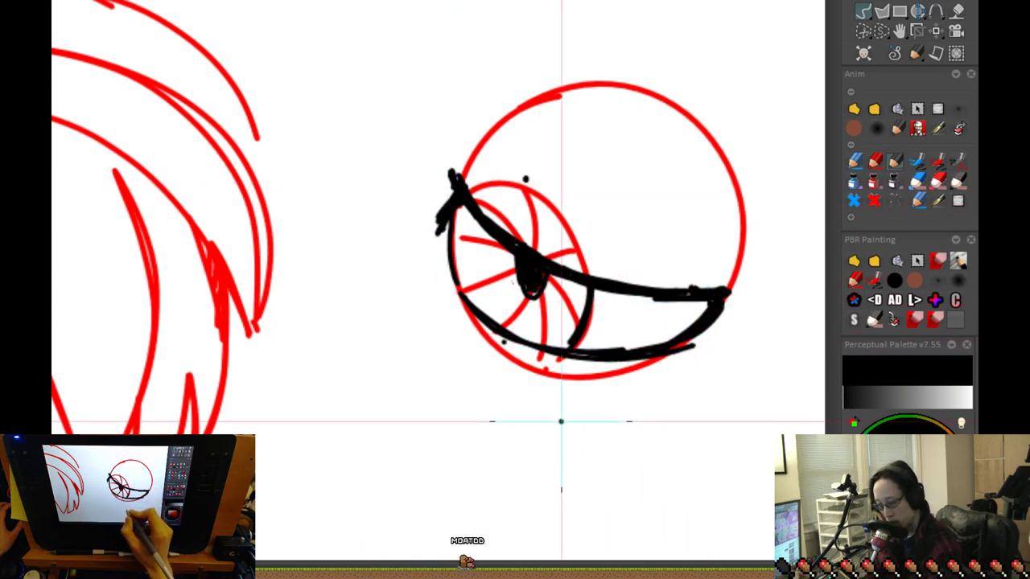
left_click_drag(591, 260, 722, 271)
left_click_drag(536, 224, 555, 242)
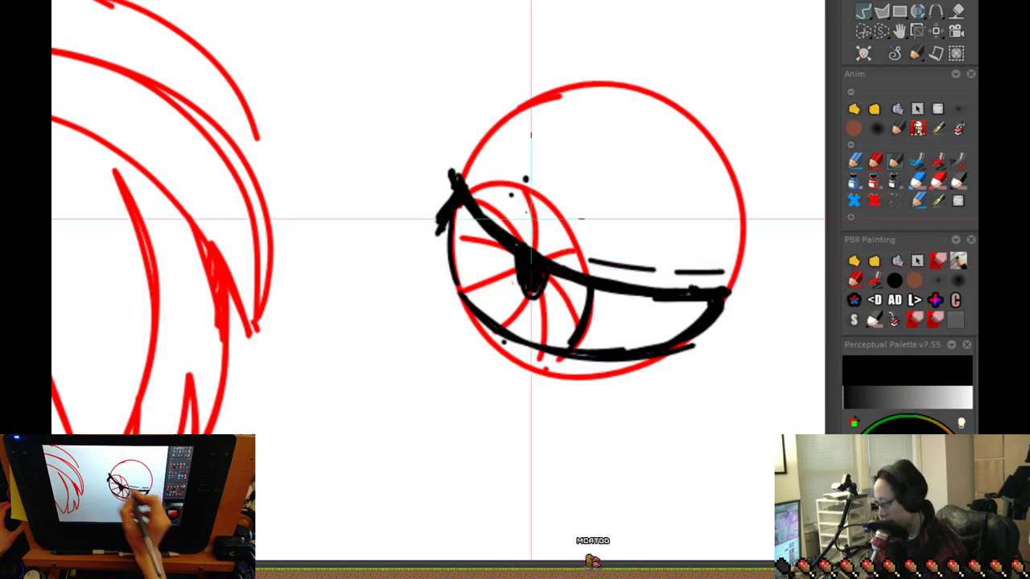
Erase the red construction circle and whorl lines around the black eye
key("minus")
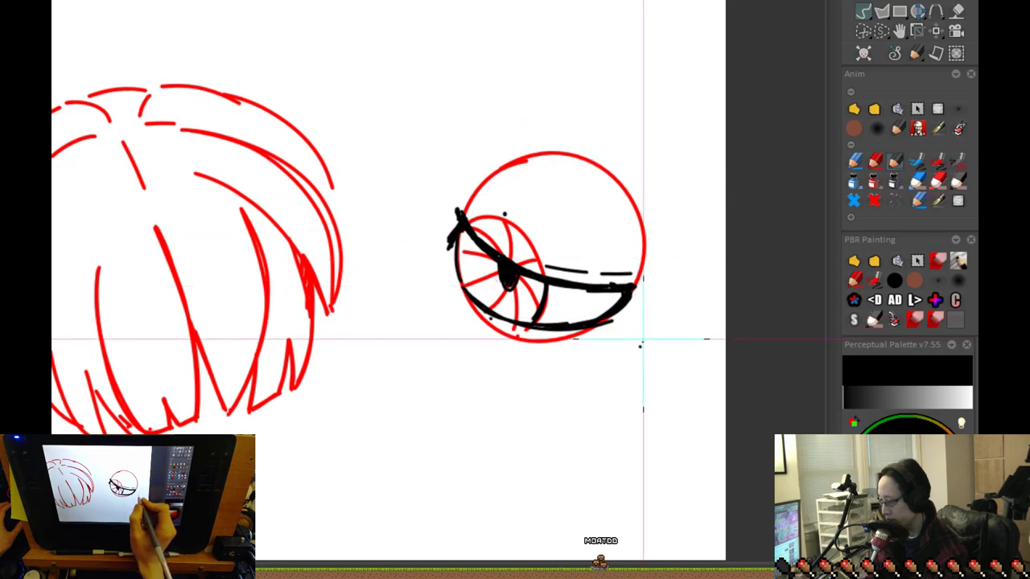
left_click(938, 185)
mouse_move(389, 92)
left_mouse_down()
mouse_move(602, 308)
mouse_move(456, 160)
left_mouse_up()
mouse_move(543, 354)
left_mouse_down()
mouse_move(504, 259)
mouse_move(577, 169)
left_mouse_up()
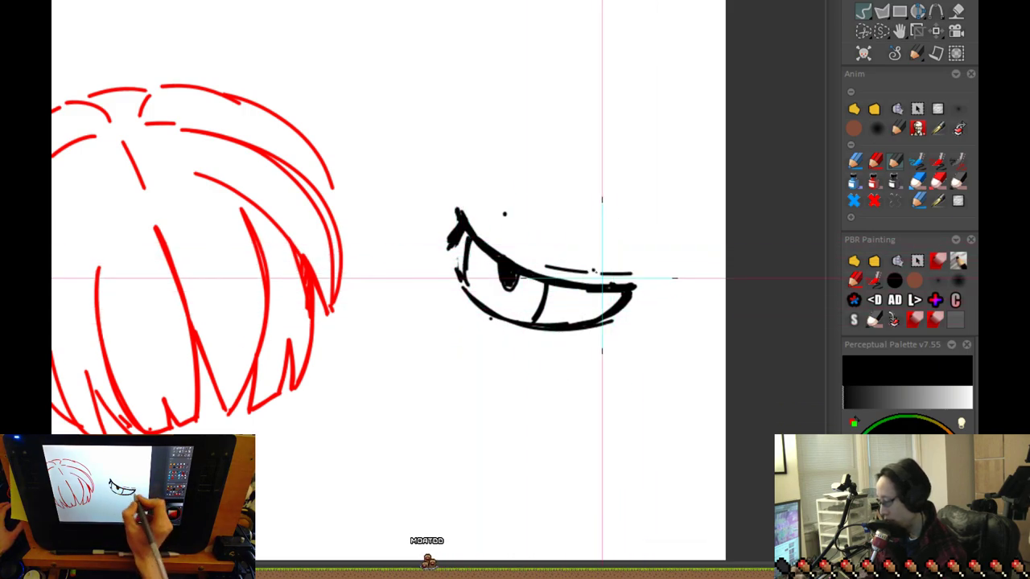
Draw curved reflections in the lower iris and shade the iris around the pupil with hatching lines
left_click_drag(536, 310, 514, 298)
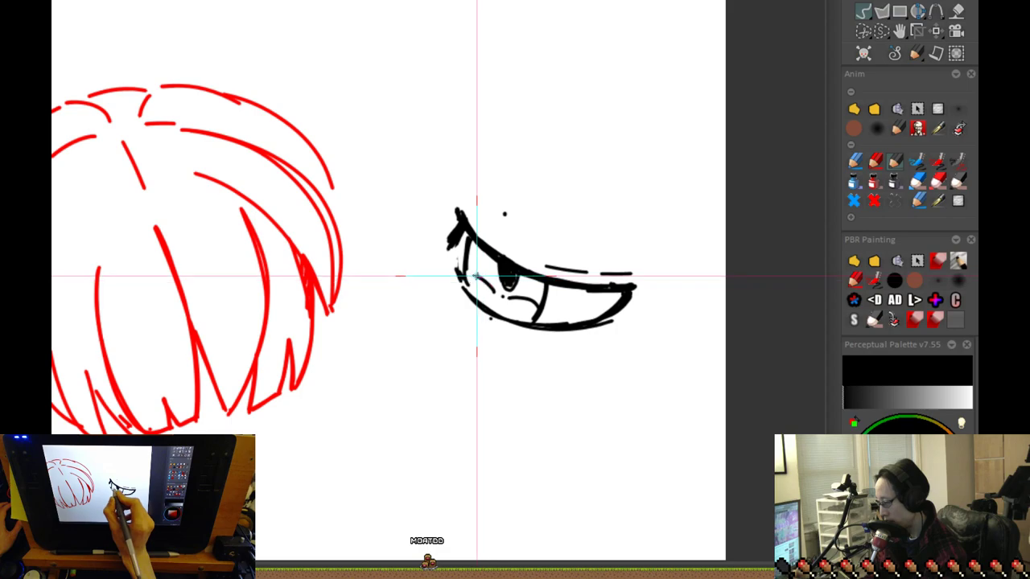
mouse_move(477, 256)
left_mouse_down()
mouse_move(487, 253)
mouse_move(499, 281)
mouse_move(535, 294)
left_mouse_up()
scroll(633, 246, "up", 3)
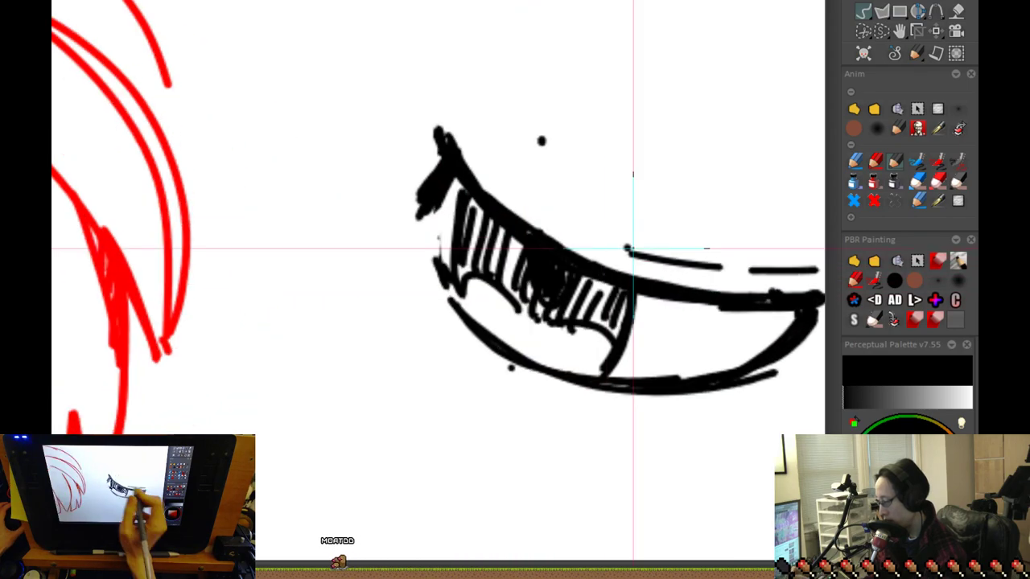
mouse_move(507, 255)
left_mouse_down()
mouse_move(494, 255)
mouse_move(531, 270)
mouse_move(510, 253)
mouse_move(487, 260)
mouse_move(535, 271)
left_mouse_up()
Return to the faded manga pages and examine their panels, comparing one page at full contrast with its faded version
scroll(592, 269, "down", 4)
left_click_drag(598, 367, 471, 377)
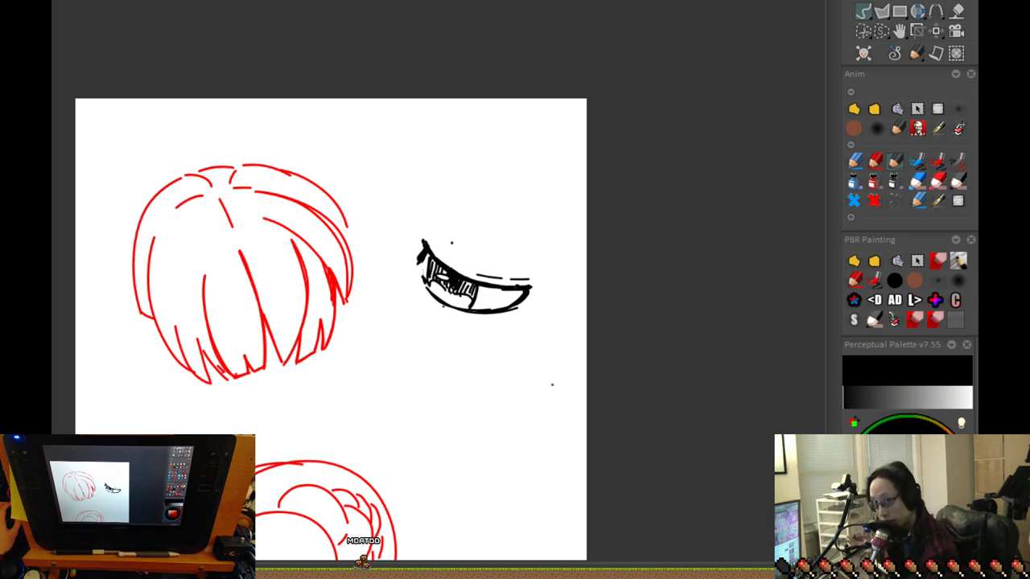
key("Left")
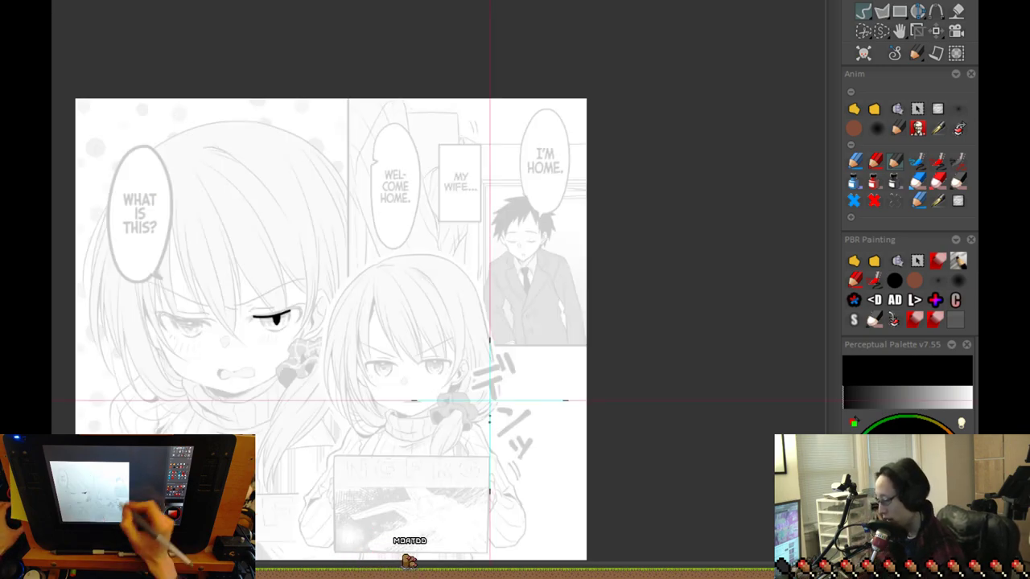
left_click_drag(523, 492, 659, 379)
left_click_drag(648, 531, 649, 341)
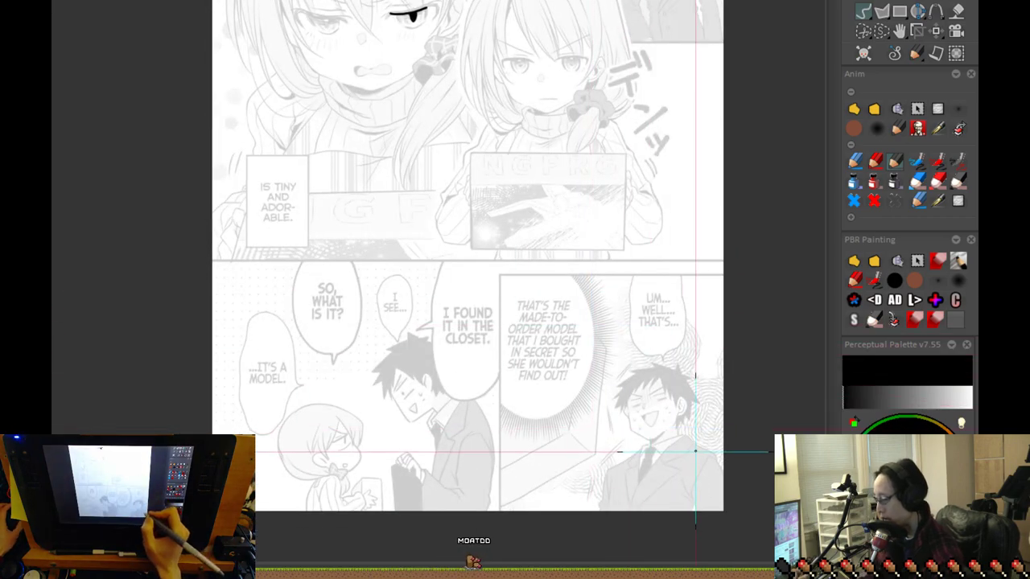
scroll(695, 447, "down", 10)
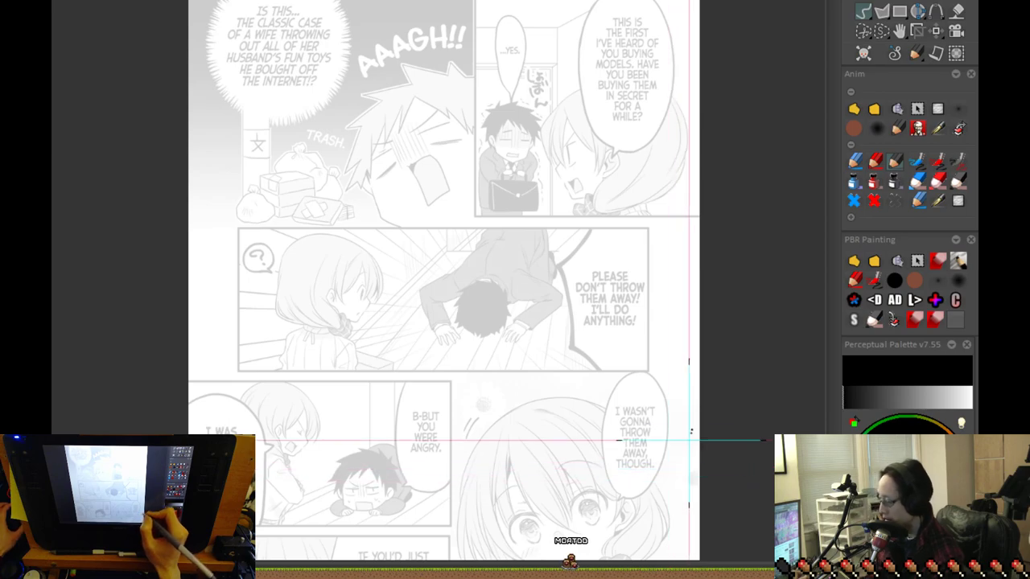
scroll(671, 468, "up", 3)
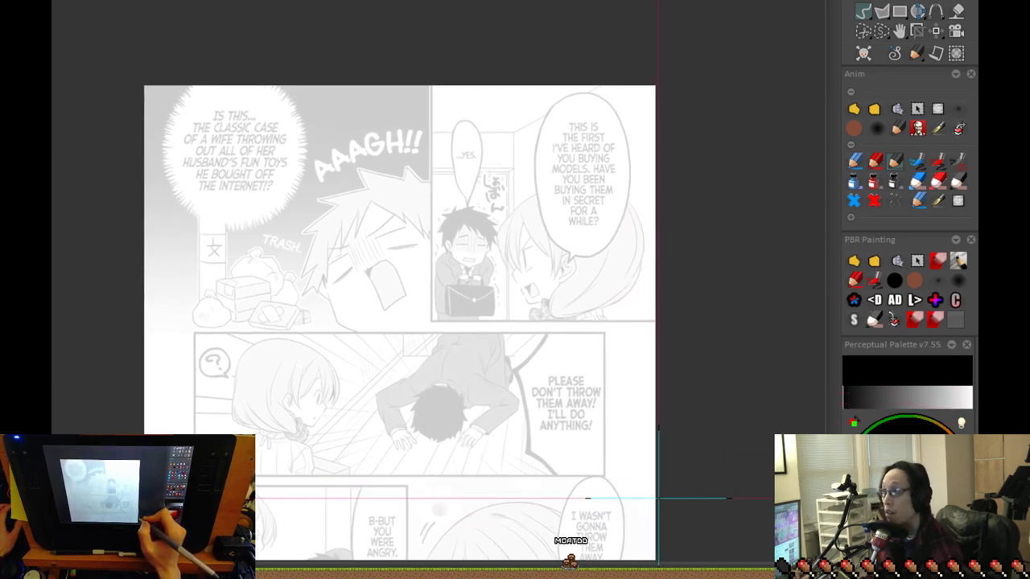
key("ctrl+z")
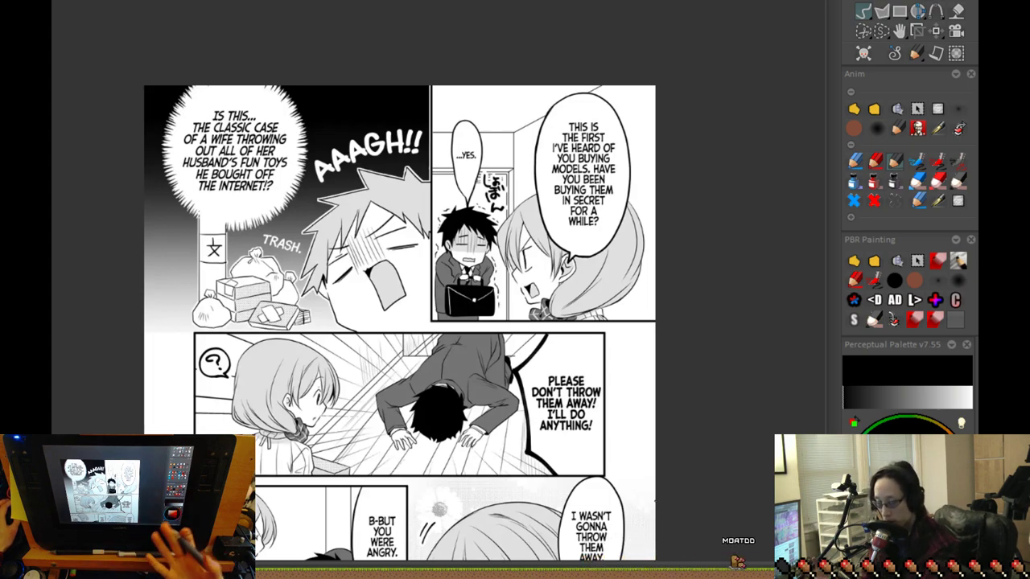
key("Right")
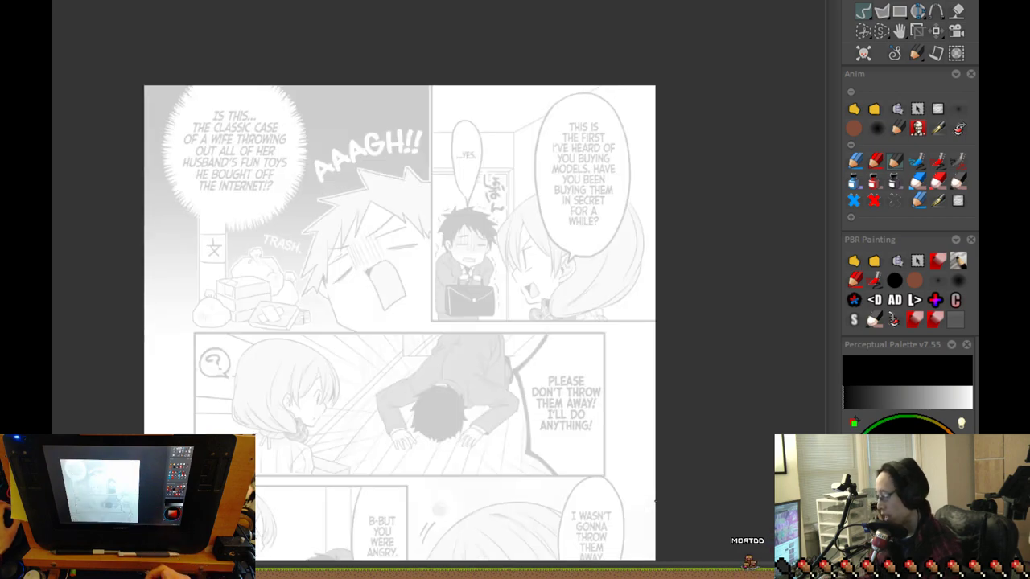
Examine the upper panels of the faded manga page up close, and flip through the next manga page to the sketches
left_click_drag(464, 333, 716, 474)
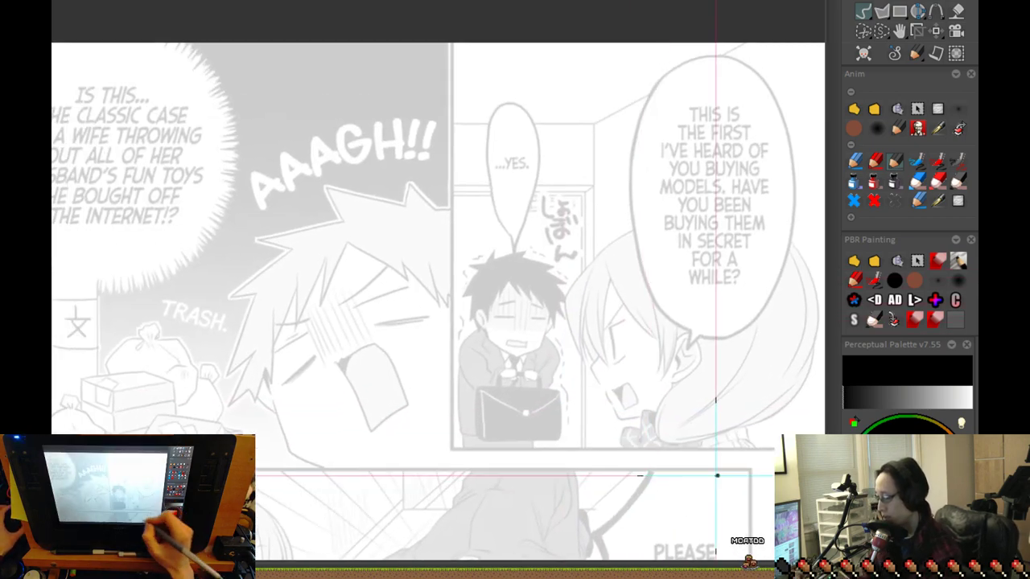
left_click_drag(697, 429, 609, 423)
mouse_move(656, 179)
left_mouse_down()
mouse_move(443, 517)
mouse_move(619, 88)
left_mouse_up()
key("ctrl+z")
mouse_move(521, 295)
left_mouse_down()
mouse_move(585, 402)
mouse_move(660, 456)
left_mouse_up()
left_click(660, 455)
key("ctrl+0")
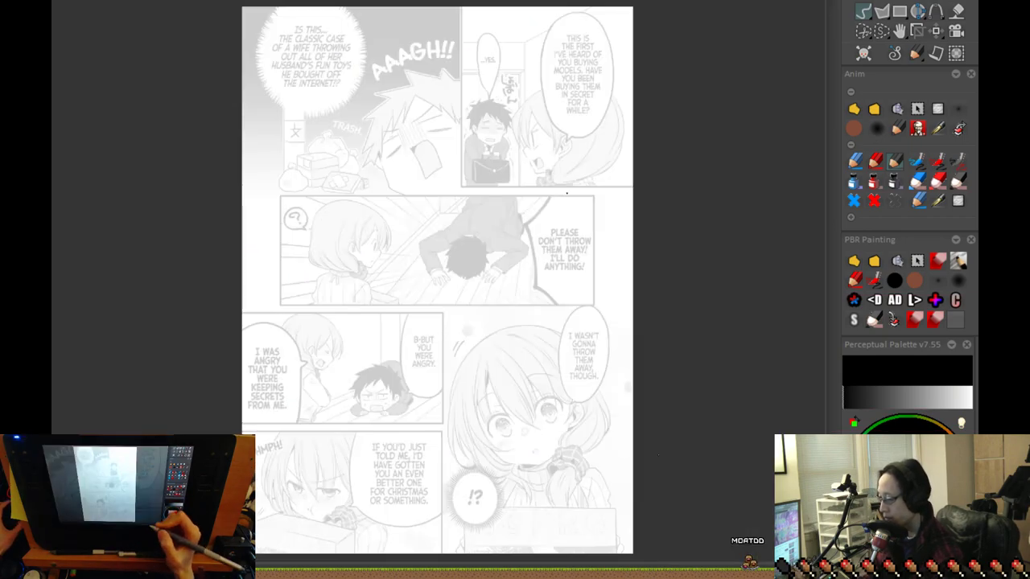
key("Right")
key("Right")
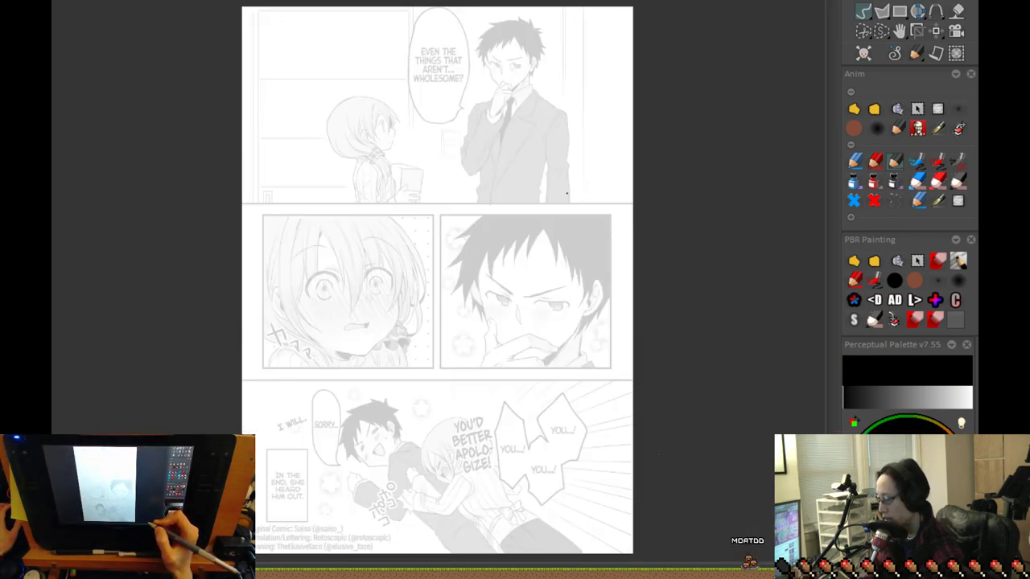
key("period")
key("period")
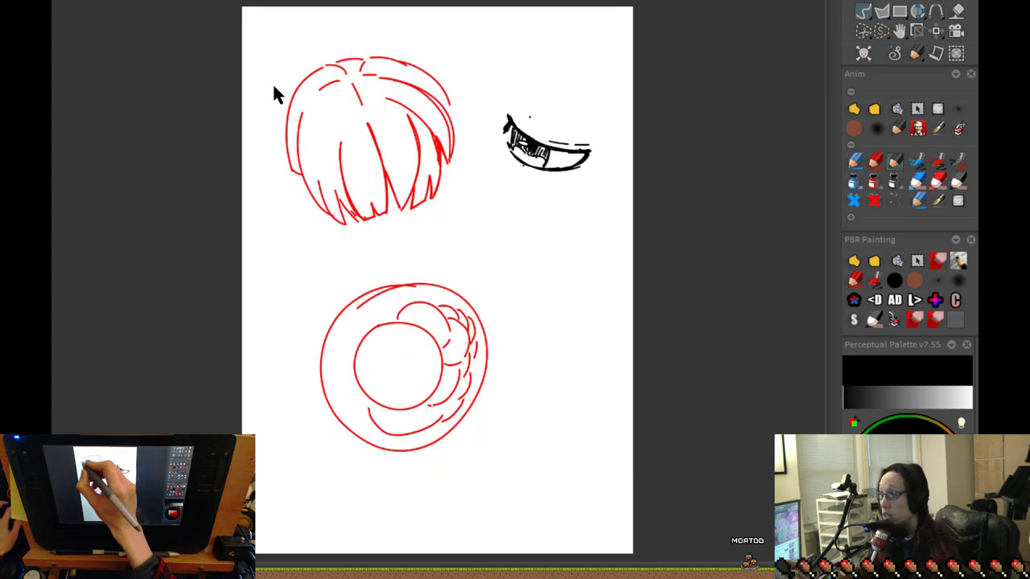
Go to a blank page and draw a large rectangular panel frame in black across its width
key("period")
key("period")
key("period")
key("period")
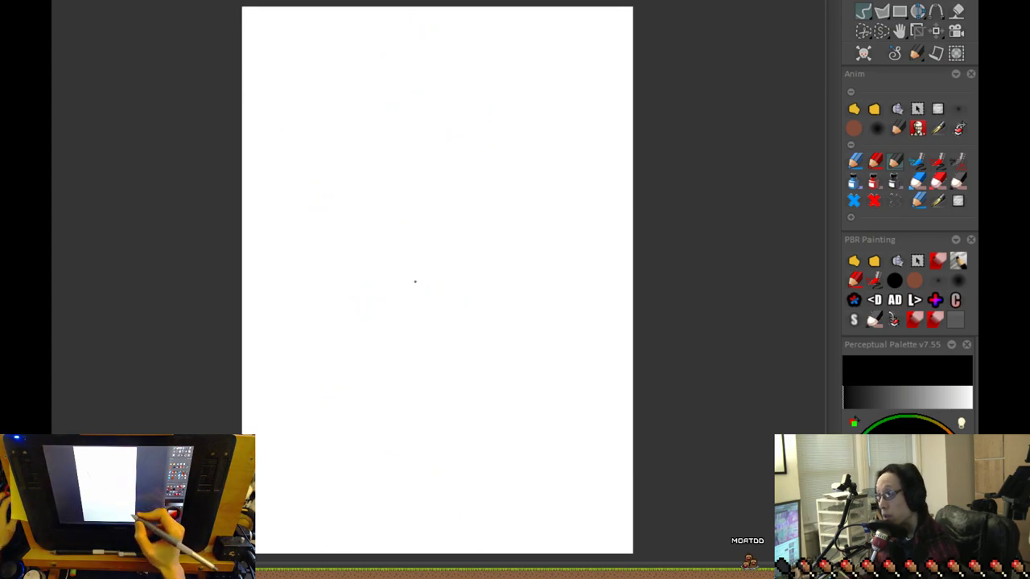
left_click_drag(318, 203, 318, 421)
mouse_move(317, 180)
left_mouse_down()
mouse_move(632, 184)
mouse_move(681, 432)
left_mouse_up()
left_click_drag(307, 425, 687, 435)
Draw a smaller, open-bottomed doorway frame inside the left half of the panel
scroll(512, 385, "up", 1)
left_click_drag(377, 237, 386, 486)
key("ctrl+z")
left_click_drag(385, 250, 377, 474)
left_click_drag(381, 249, 490, 226)
key("ctrl+z")
mouse_move(386, 232)
left_mouse_down()
mouse_move(541, 233)
mouse_move(553, 245)
mouse_move(544, 326)
left_mouse_up()
Draw a tall arched figure inside the doorway and label it with the letter A
scroll(468, 392, "up", 1)
scroll(468, 392, "up", 1)
scroll(487, 394, "down", 1)
mouse_move(366, 425)
left_mouse_down()
mouse_move(361, 351)
mouse_move(509, 433)
left_mouse_up()
mouse_move(400, 285)
left_mouse_down()
mouse_move(427, 211)
mouse_move(450, 287)
left_mouse_up()
left_click_drag(406, 251, 447, 250)
Draw a large round head outline in the right half of the panel, overlapping the doorway's edge
scroll(603, 354, "right", 3)
scroll(535, 326, "down", 1)
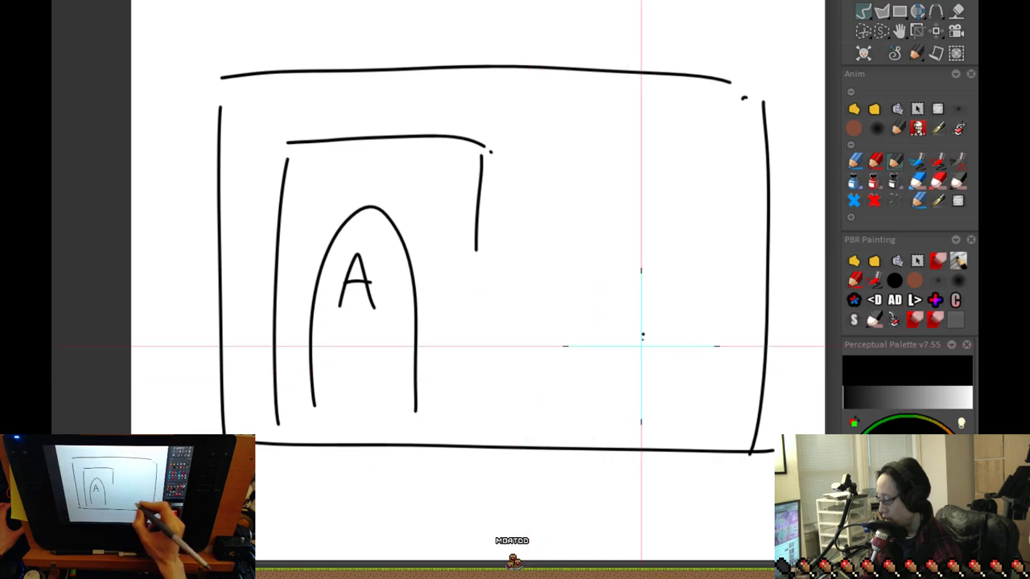
mouse_move(471, 254)
left_mouse_down()
mouse_move(530, 176)
mouse_move(724, 196)
left_mouse_up()
key("ctrl+z")
mouse_move(763, 286)
left_mouse_down()
mouse_move(723, 161)
mouse_move(479, 261)
mouse_move(498, 360)
left_mouse_up()
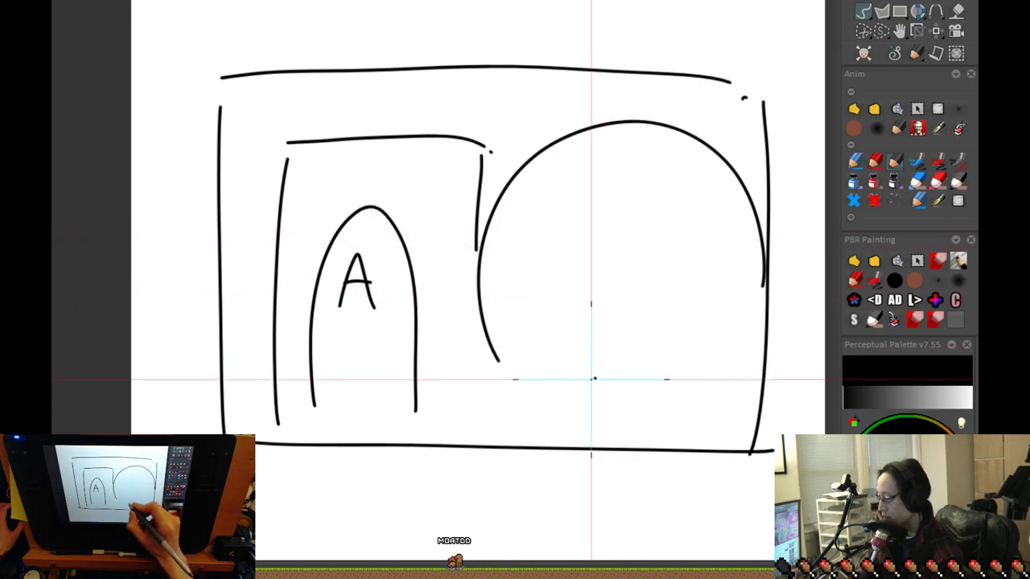
Label the large head with the letter B and add curved neck and shoulder lines below it
left_click_drag(593, 193, 607, 326)
left_click_drag(686, 362, 674, 274)
key("ctrl+z")
key("ctrl+z")
mouse_move(752, 218)
left_mouse_down()
mouse_move(694, 306)
mouse_move(733, 368)
left_mouse_up()
left_click_drag(481, 283, 444, 371)
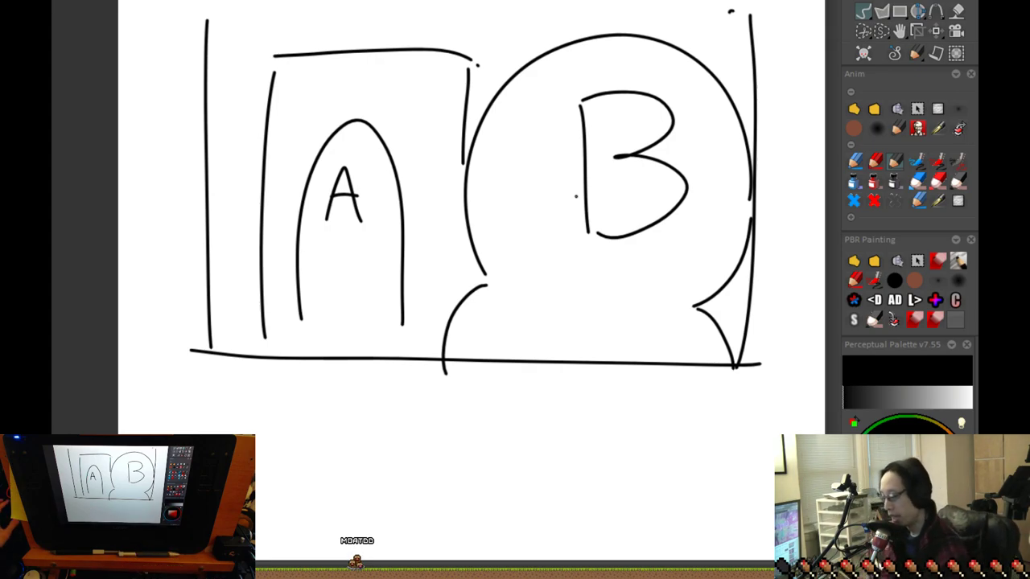
Return to the faded manga page and examine the briefcase panel with the two characters at its upper right
key("j")
key("Left")
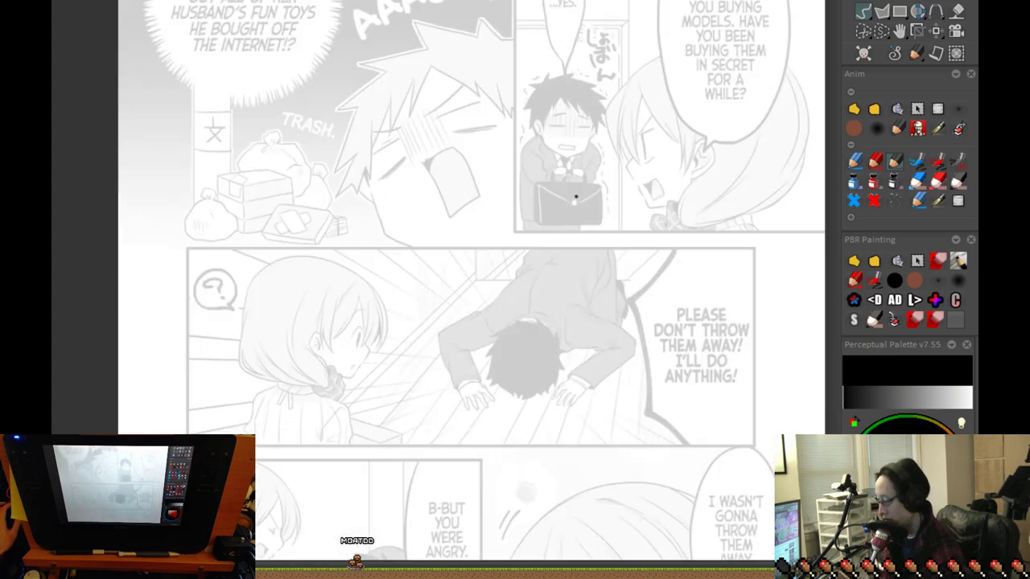
left_click_drag(689, 301, 614, 425)
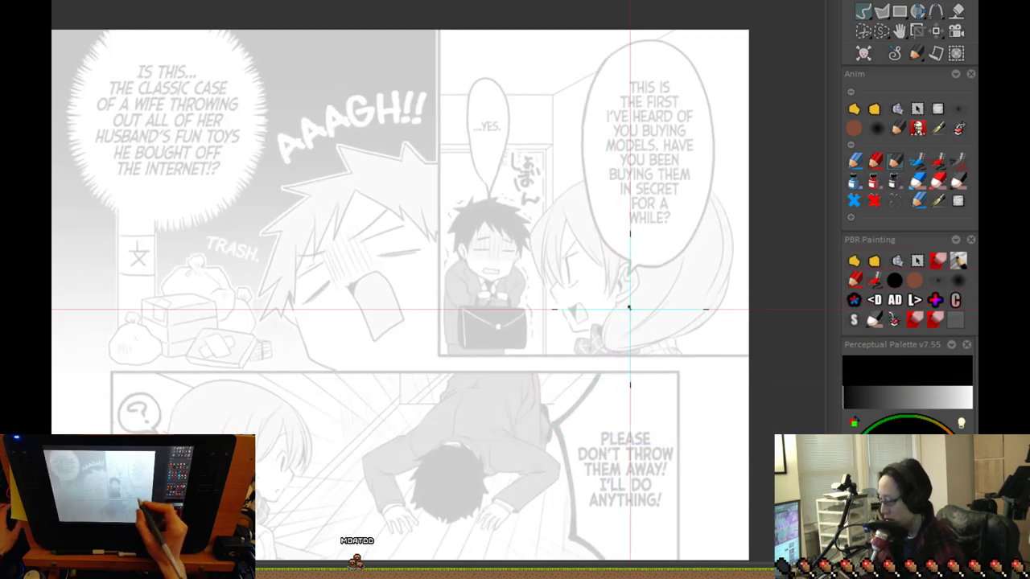
mouse_move(560, 316)
left_mouse_down()
mouse_move(617, 281)
mouse_move(630, 255)
left_mouse_up()
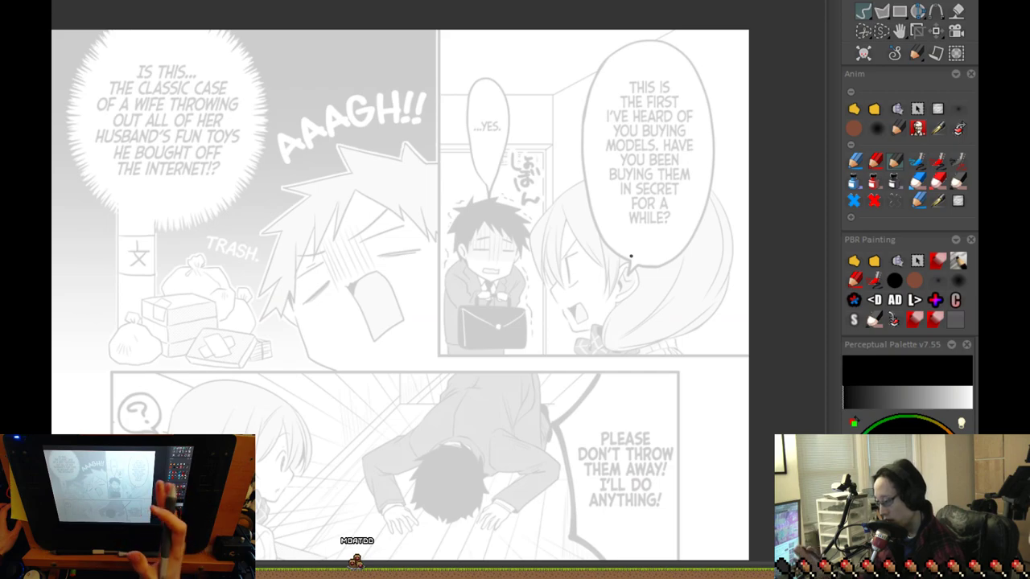